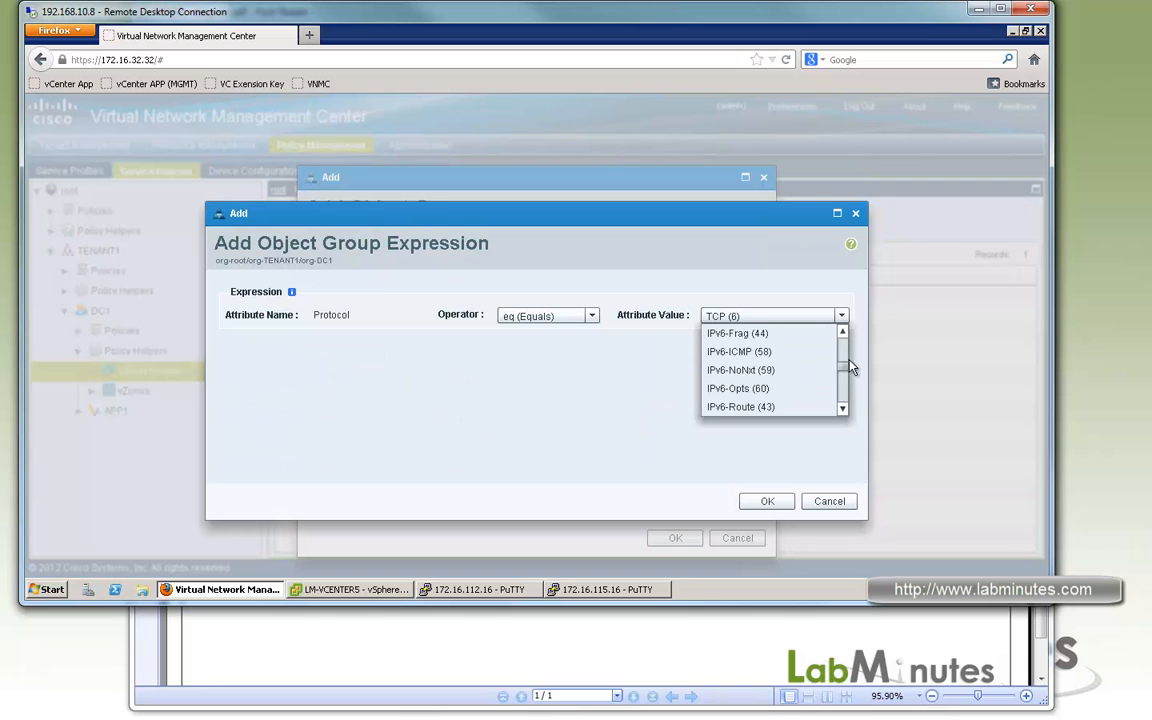
Set the protocol expression's value to ICMP (1) and save the OBJ_DB_SERVICE object group.
{"action": "scroll", "coordinate": [845, 355], "scroll_direction": "up", "scroll_amount": 2}
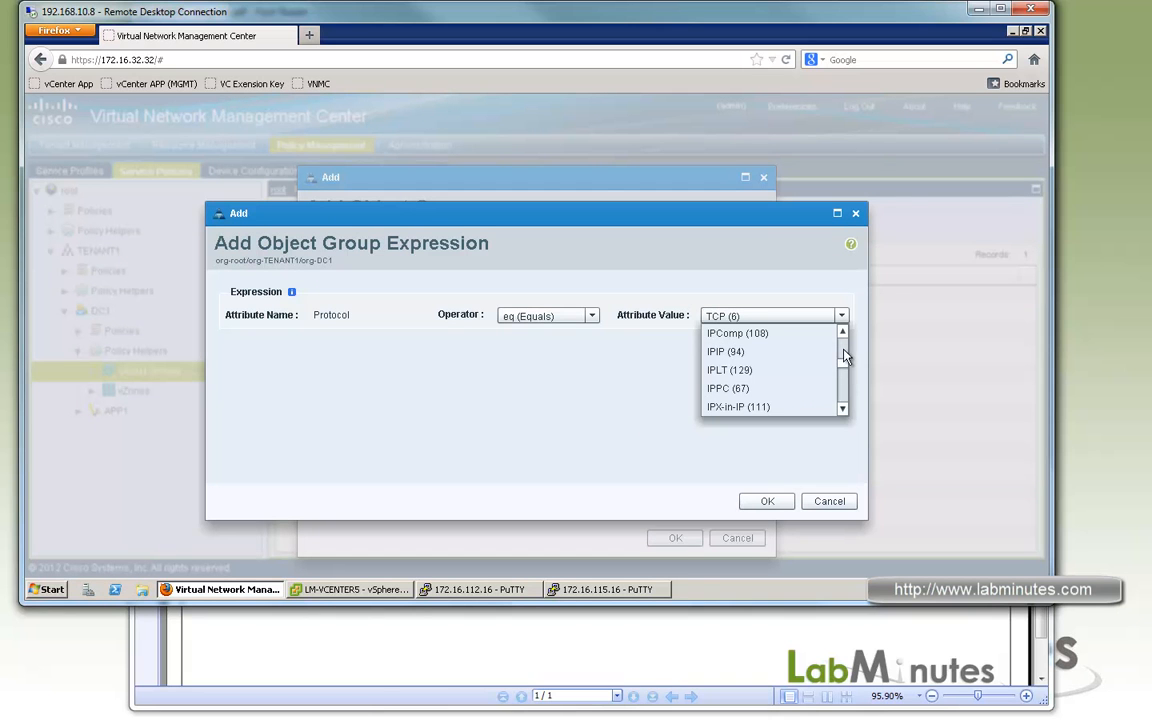
{"action": "left_click_drag", "start_coordinate": [845, 363], "coordinate": [845, 351]}
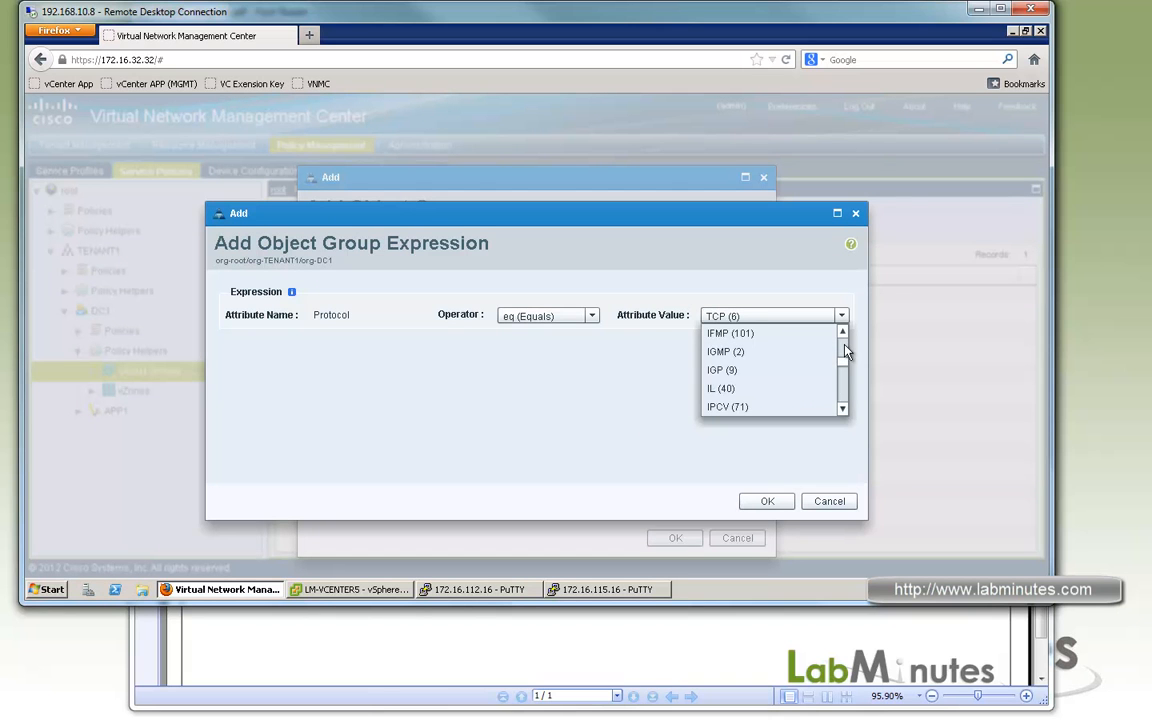
{"action": "scroll", "coordinate": [845, 351], "scroll_direction": "up", "scroll_amount": 2}
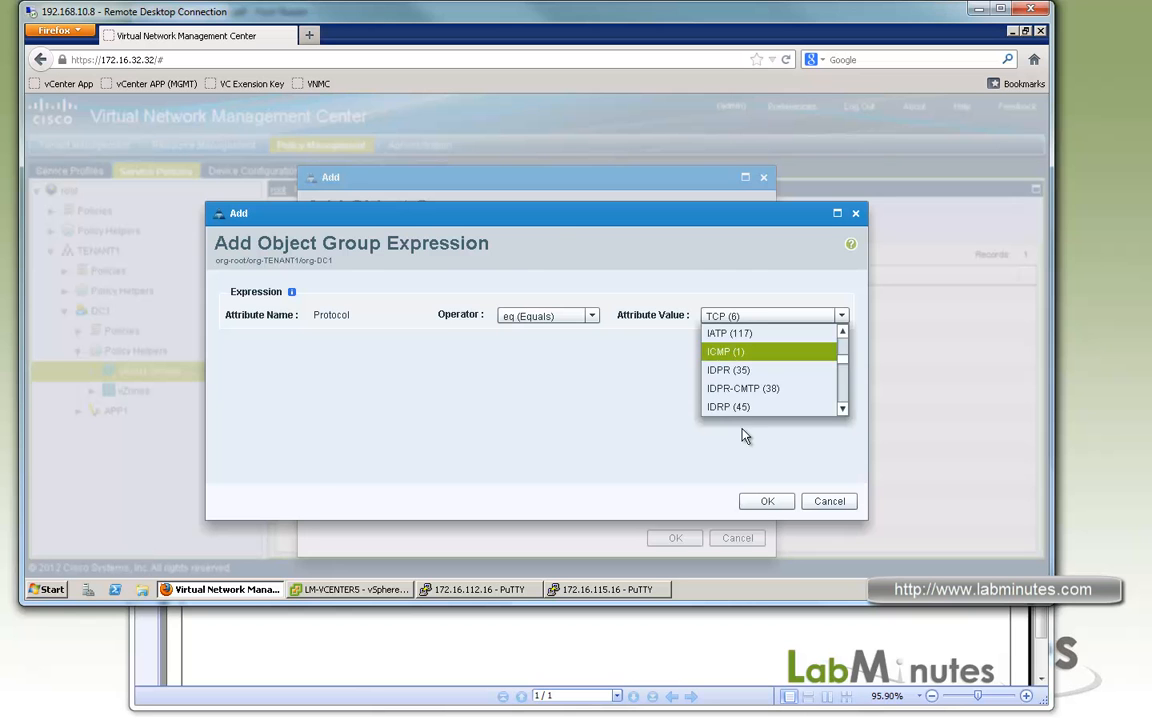
{"action": "left_click", "coordinate": [735, 351]}
{"action": "left_click", "coordinate": [771, 504]}
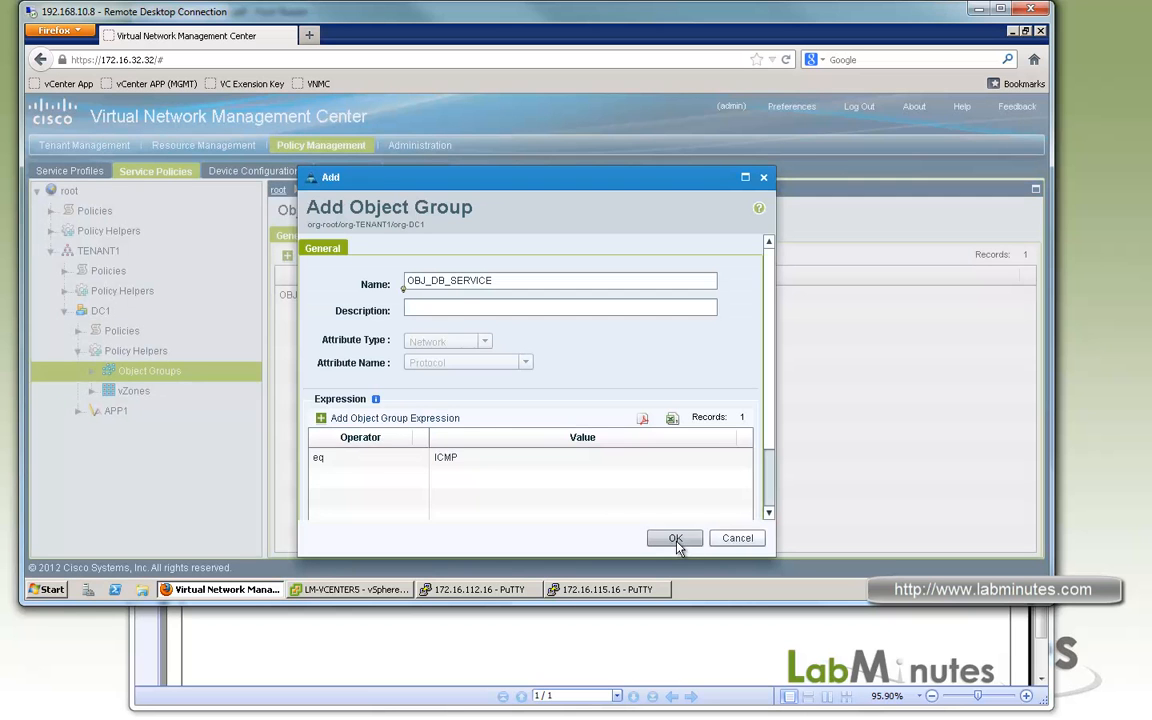
{"action": "key", "text": "Return"}
Start a new object group under DC1 named OBJ_MGMT_SERVICE with attribute type Network and attribute name Network Port.
{"action": "left_click", "coordinate": [301, 255]}
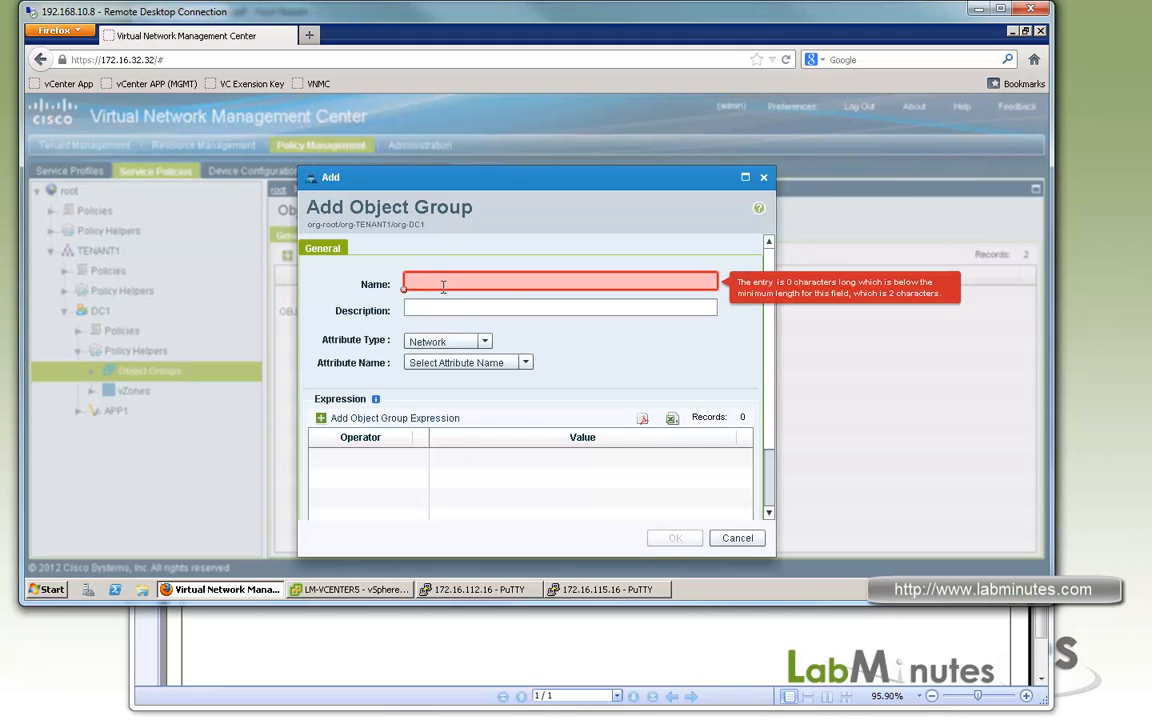
{"action": "type", "text": "OBJ_MGMT_SERVICE"}
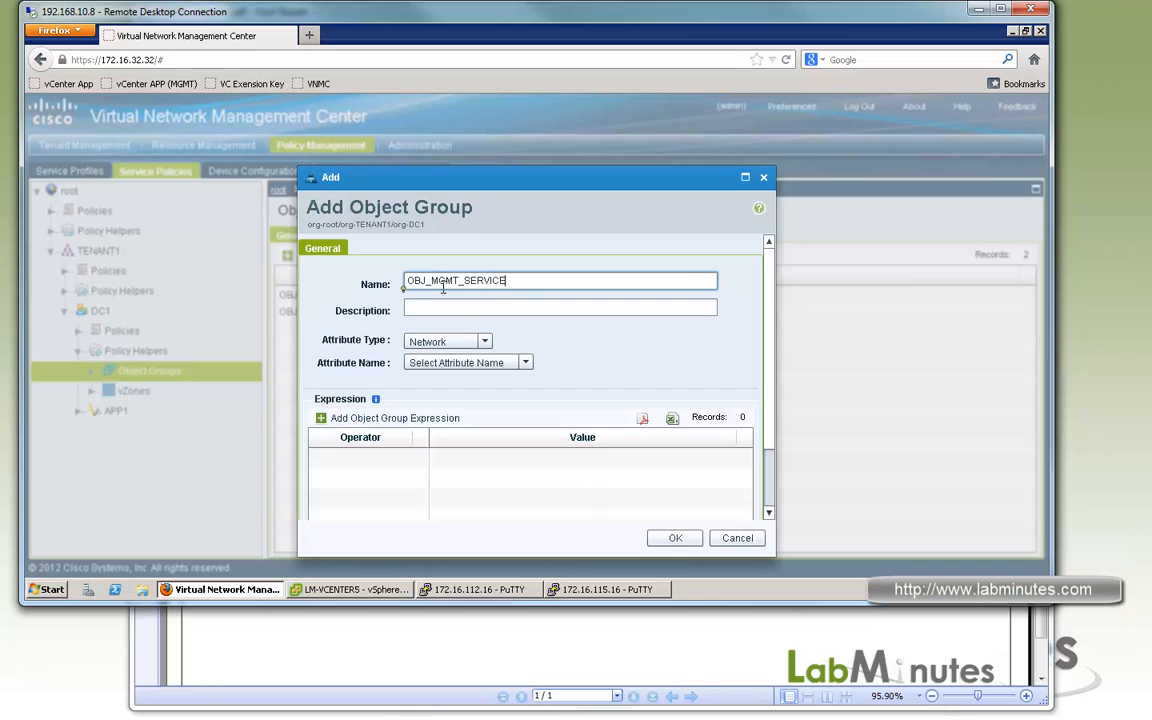
{"action": "left_click", "coordinate": [524, 362]}
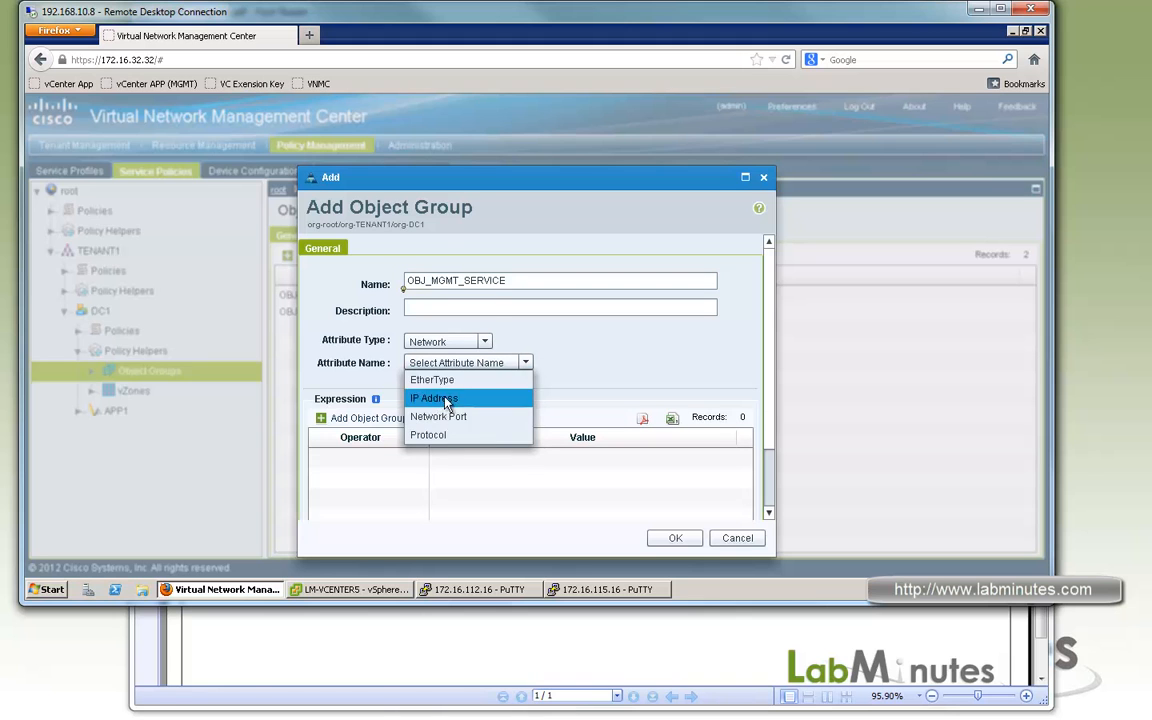
{"action": "left_click", "coordinate": [485, 342]}
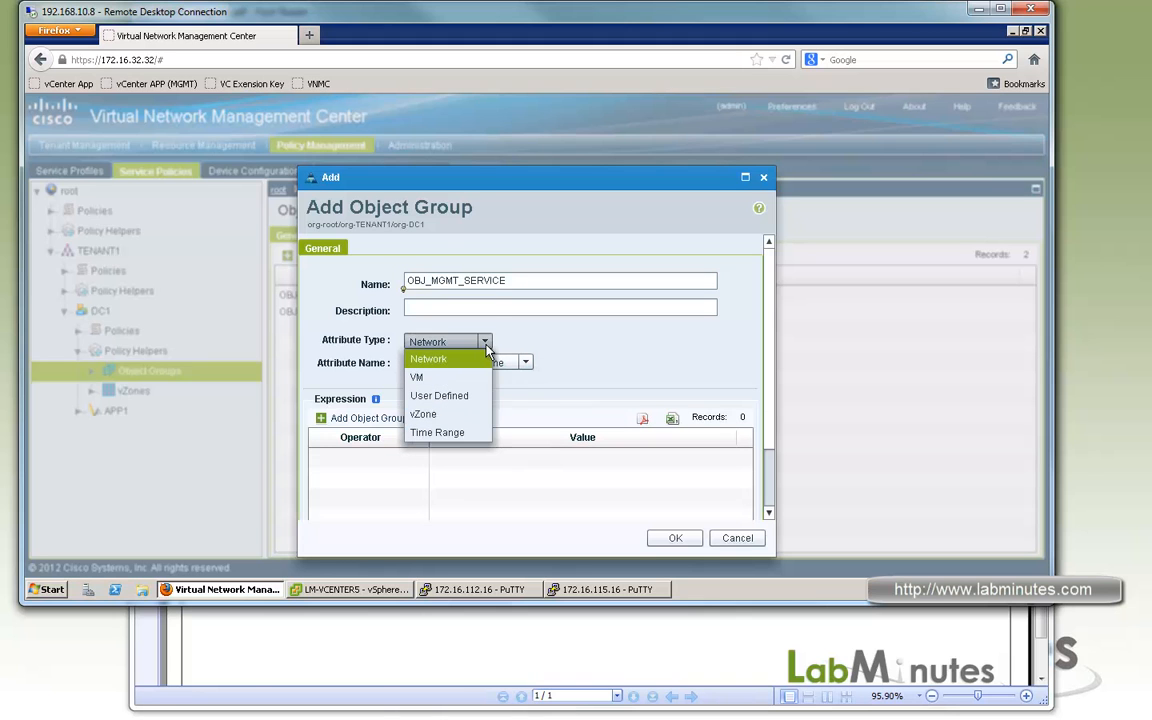
{"action": "left_click", "coordinate": [595, 362]}
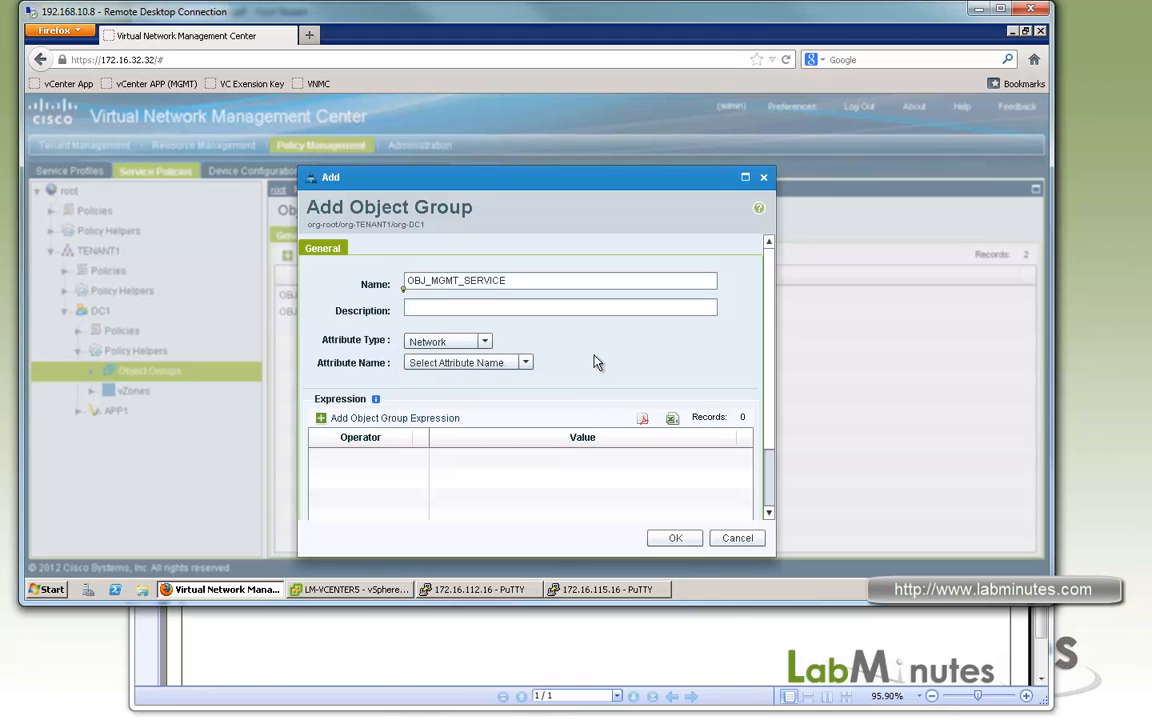
{"action": "left_click", "coordinate": [528, 365]}
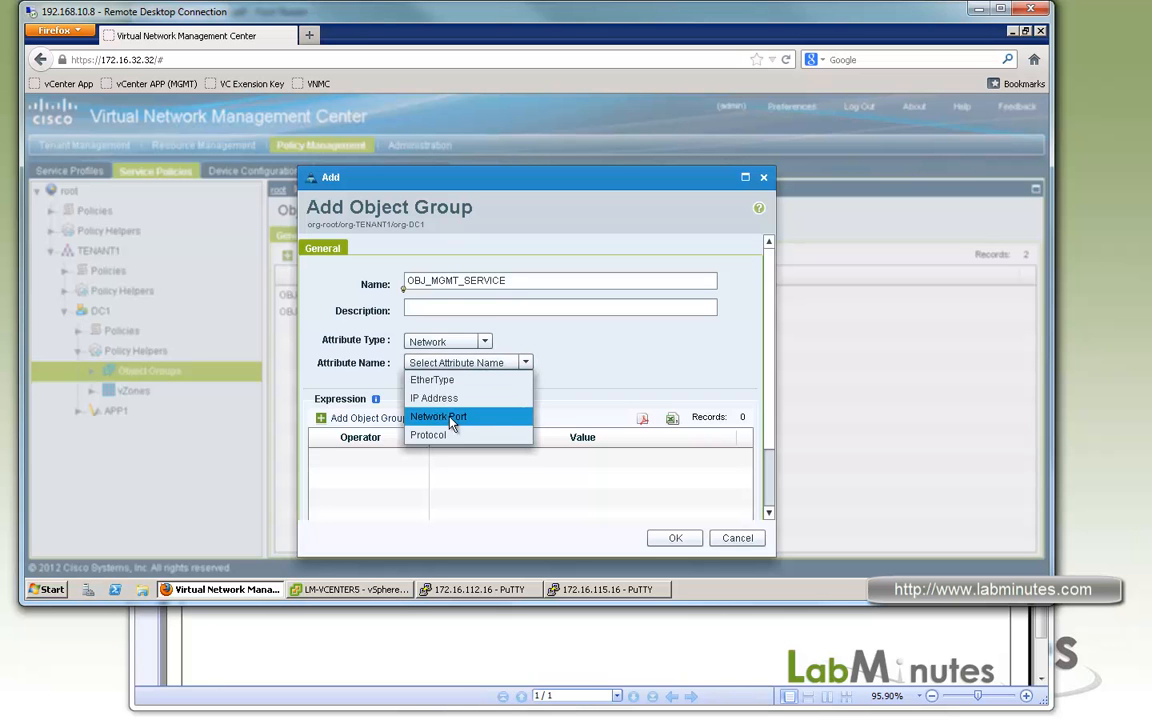
{"action": "left_click", "coordinate": [458, 416]}
Add expressions matching network ports equal to 22 and 80, and save the OBJ_MGMT_SERVICE object group.
{"action": "left_click", "coordinate": [395, 418]}
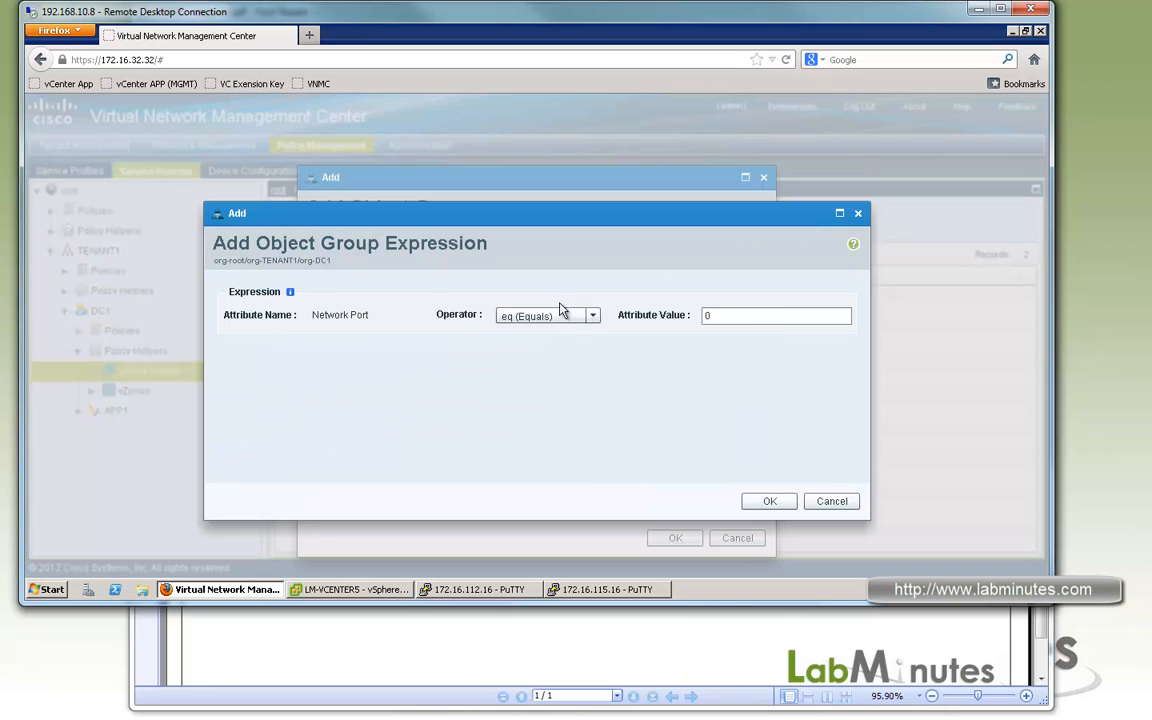
{"action": "left_click", "coordinate": [760, 315]}
{"action": "type", "text": "22"}
{"action": "left_click", "coordinate": [764, 501]}
{"action": "left_click", "coordinate": [375, 420]}
{"action": "type", "text": "80"}
{"action": "left_click", "coordinate": [755, 503]}
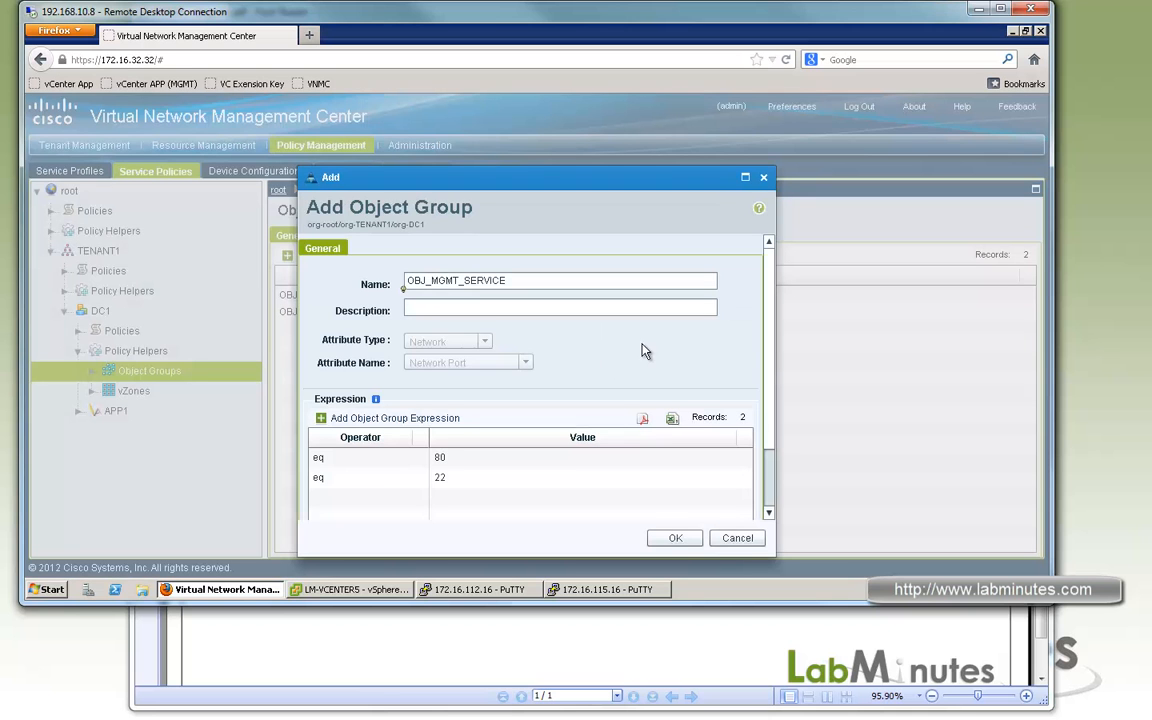
{"action": "left_click", "coordinate": [675, 538]}
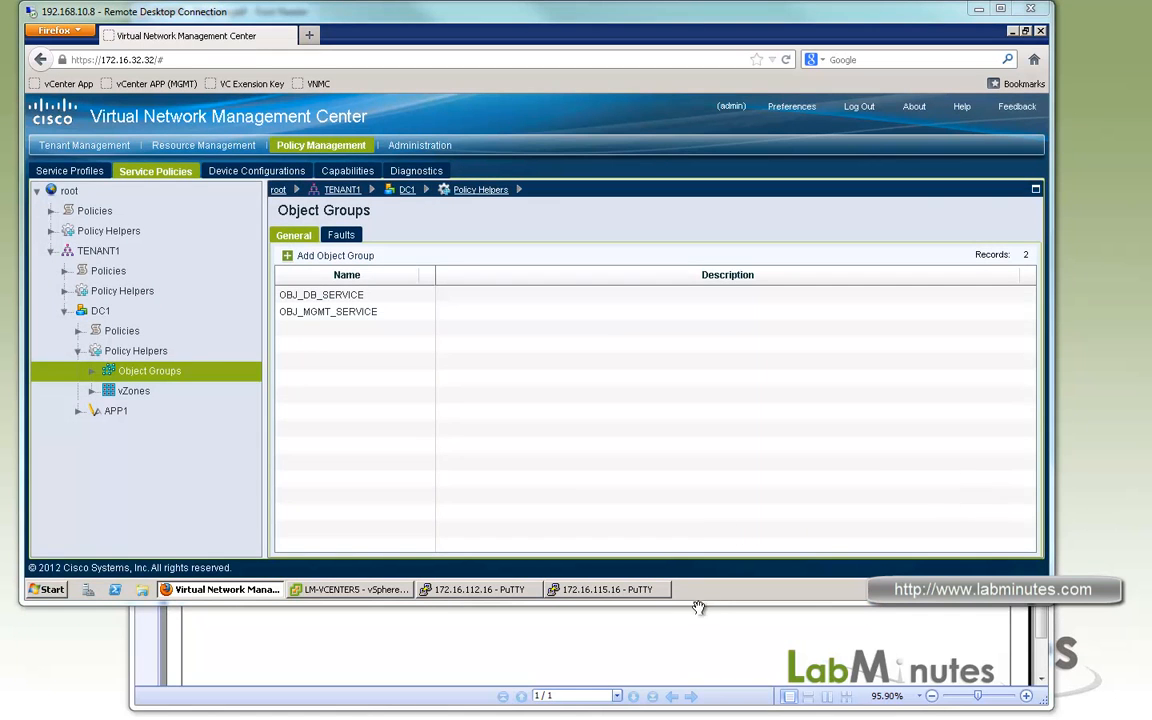
Consult the zone diagram in Foxit Reader, and return to the management center to open Object Groups under APP1's Policy Helpers.
{"action": "left_click", "coordinate": [664, 643]}
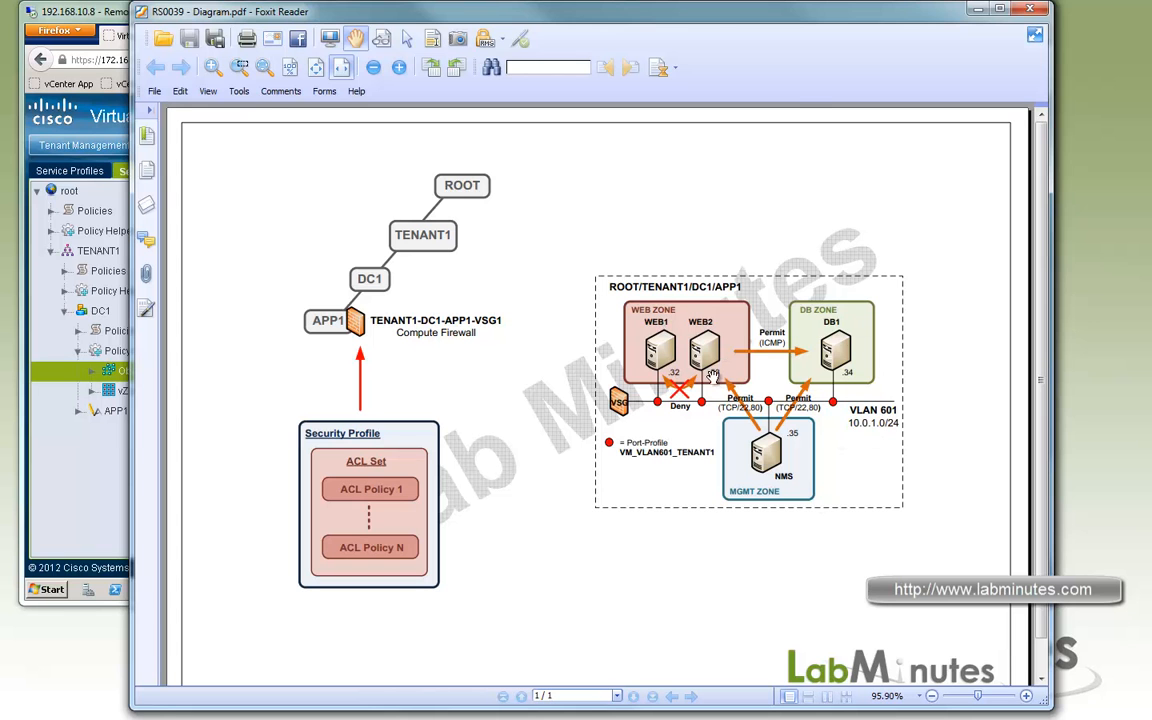
{"action": "left_click", "coordinate": [92, 460]}
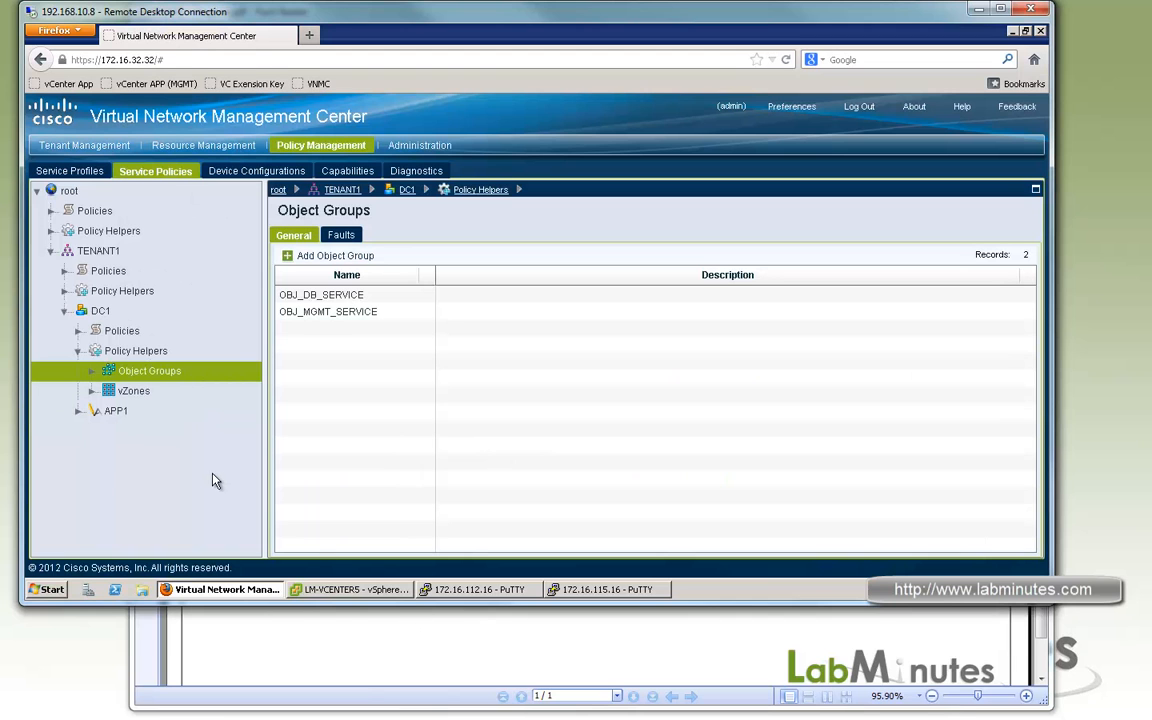
{"action": "left_click", "coordinate": [78, 411]}
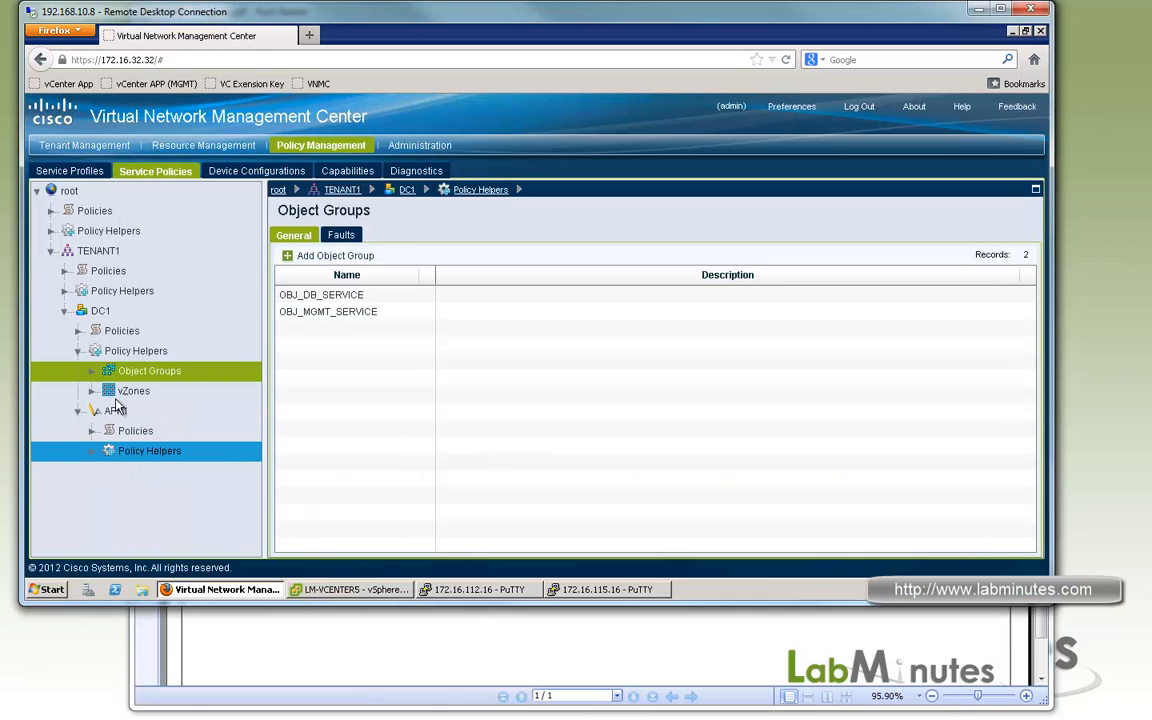
{"action": "left_click", "coordinate": [91, 451]}
{"action": "left_click", "coordinate": [150, 471]}
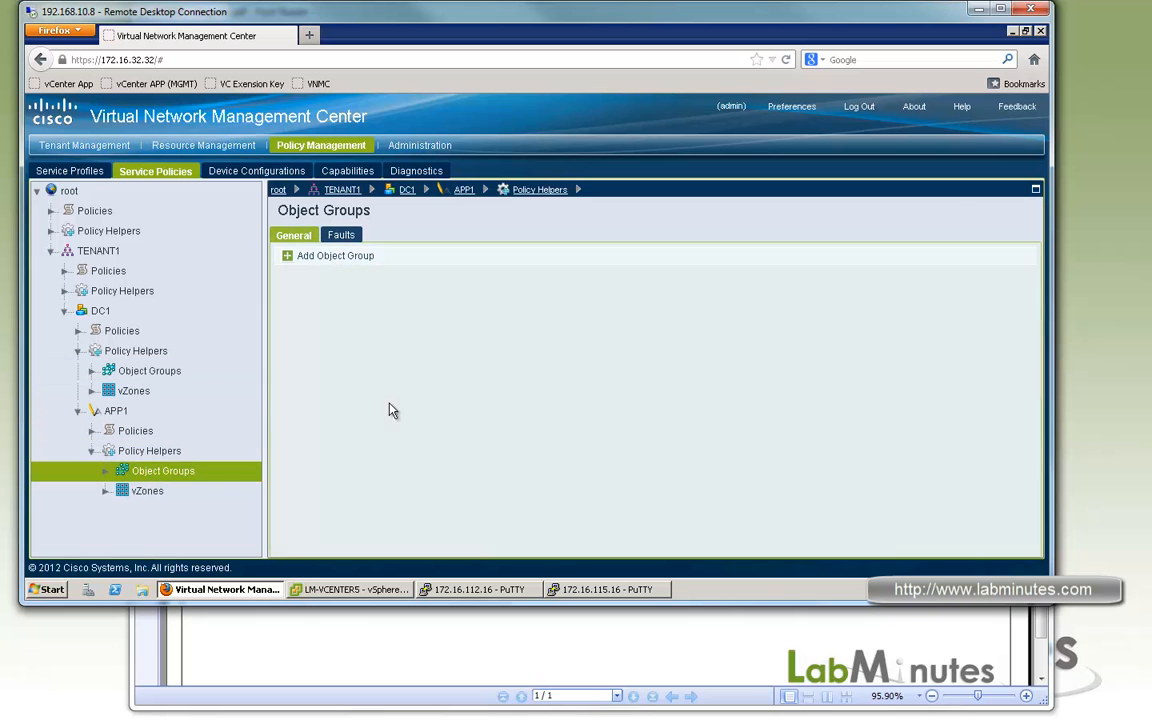
Start a new object group under APP1 named OBJ_WEB_SRV with the attribute name IP Address.
{"action": "left_click", "coordinate": [334, 257]}
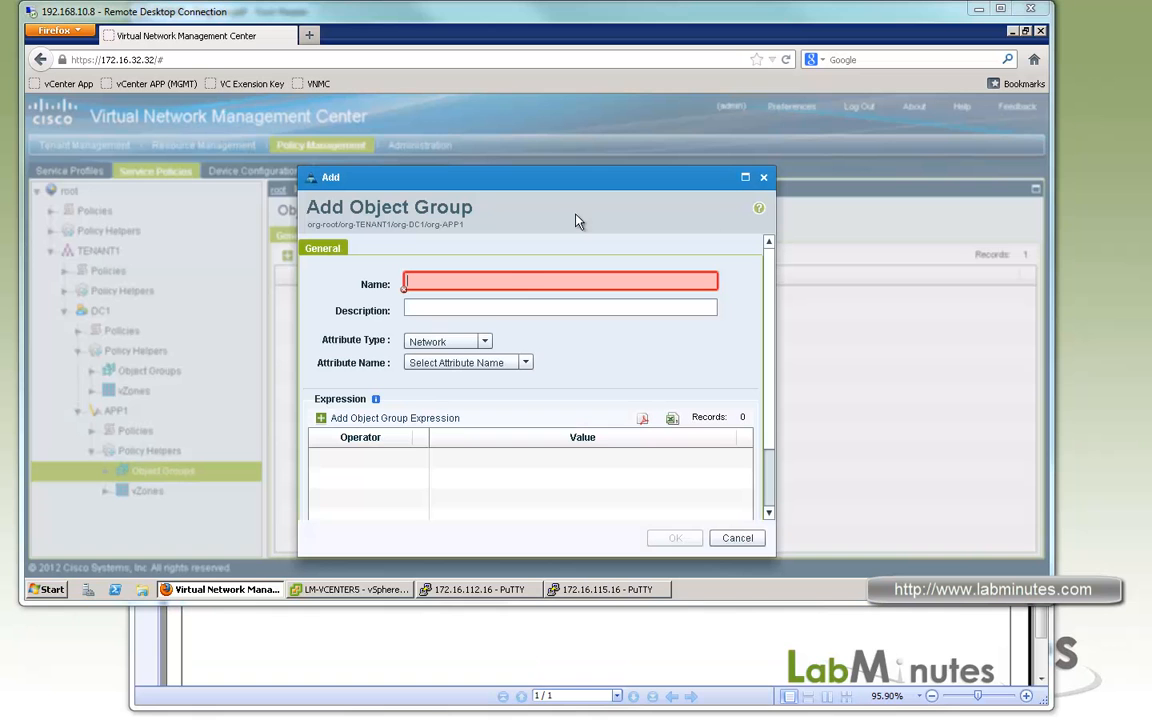
{"action": "left_click", "coordinate": [509, 280]}
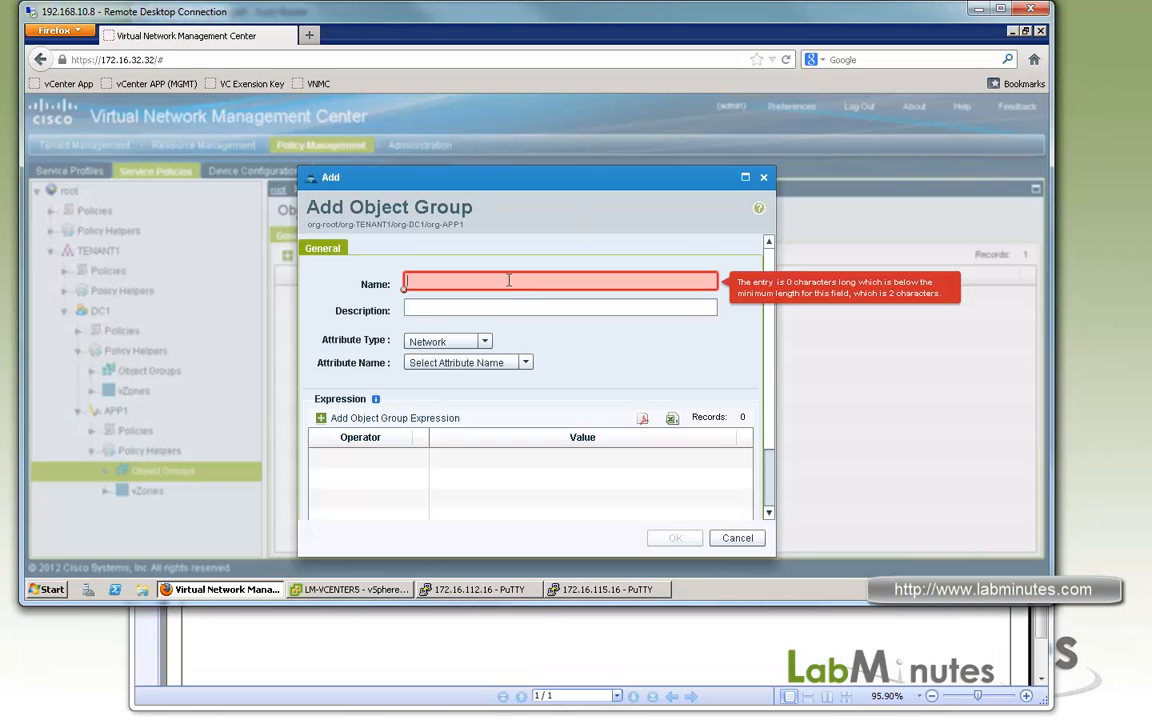
{"action": "type", "text": "OBJ_WWEB_S"}
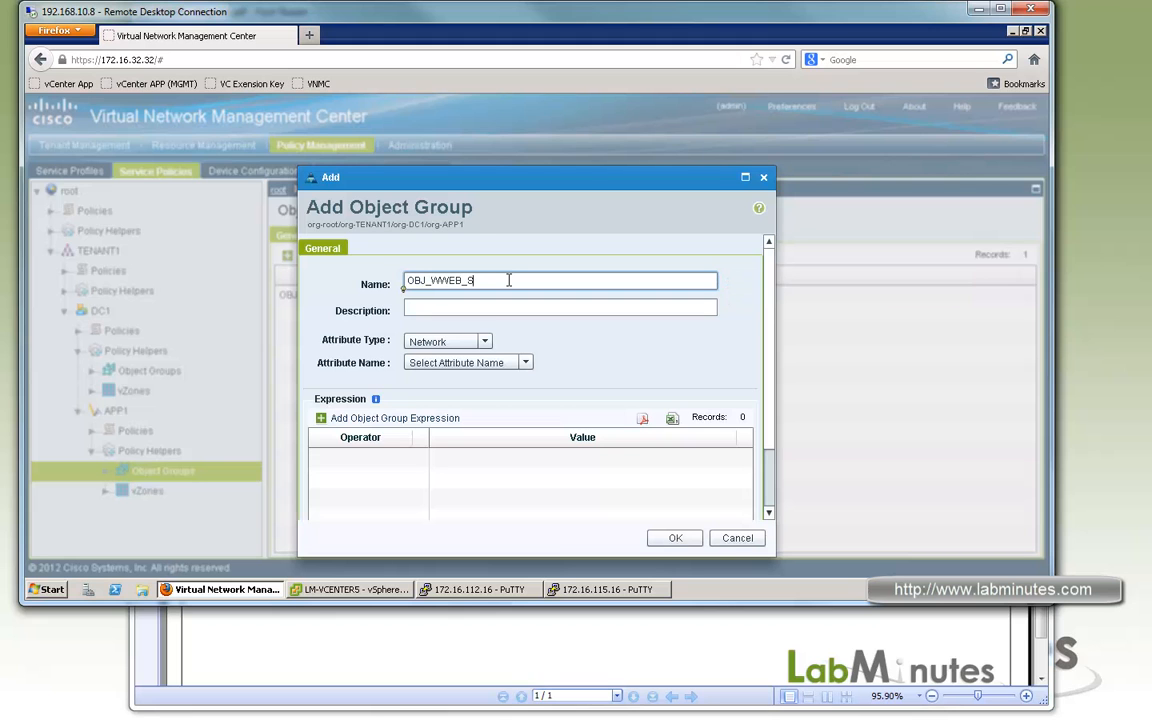
{"action": "key", "text": "Left"}
{"action": "key", "text": "Left"}
{"action": "key", "text": "Left"}
{"action": "key", "text": "Left"}
{"action": "key", "text": "Left"}
{"action": "key", "text": "Left"}
{"action": "key", "text": "BackSpace"}
{"action": "left_click", "coordinate": [526, 364]}
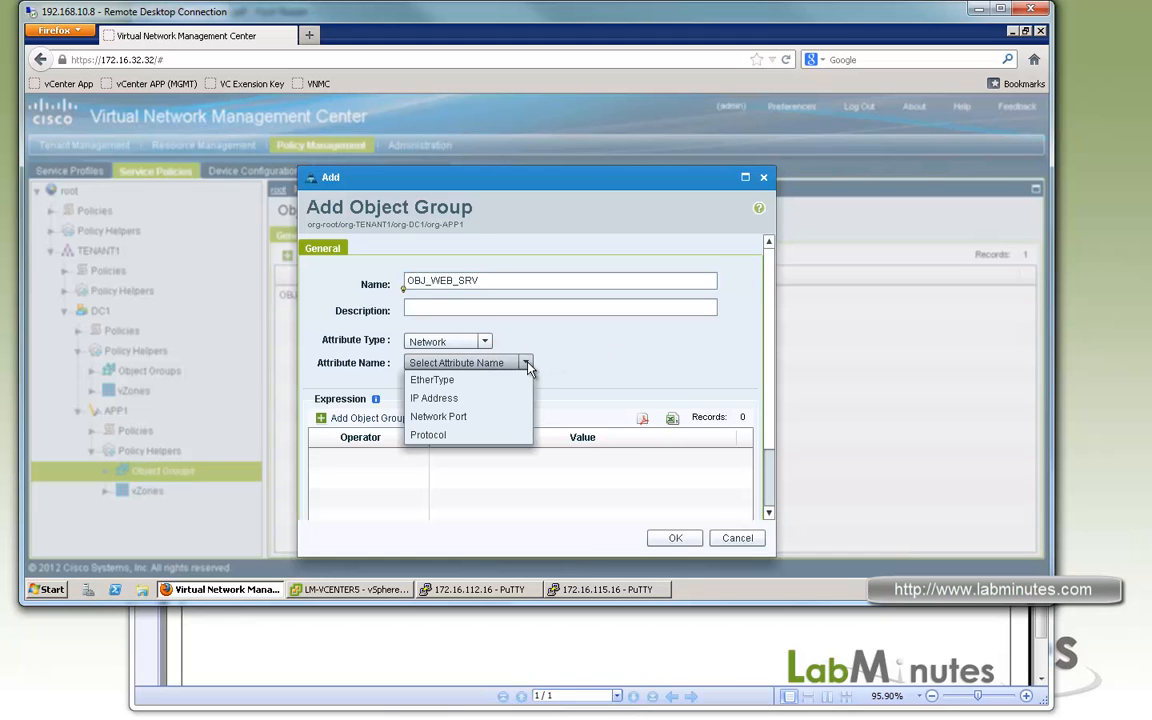
{"action": "left_click", "coordinate": [433, 398]}
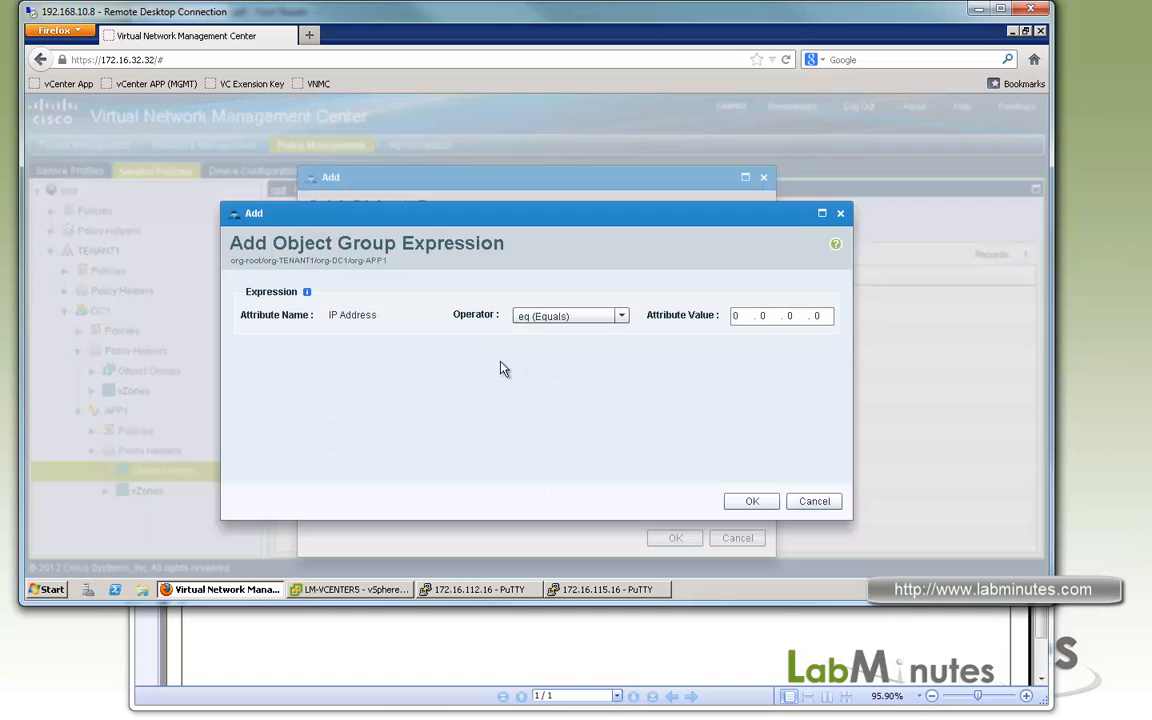
Check the web server addresses in the diagram, add an IP range expression from 10.0.1.32 to 10.0.1.33, and save OBJ_WEB_SRV.
{"action": "left_click", "coordinate": [563, 648]}
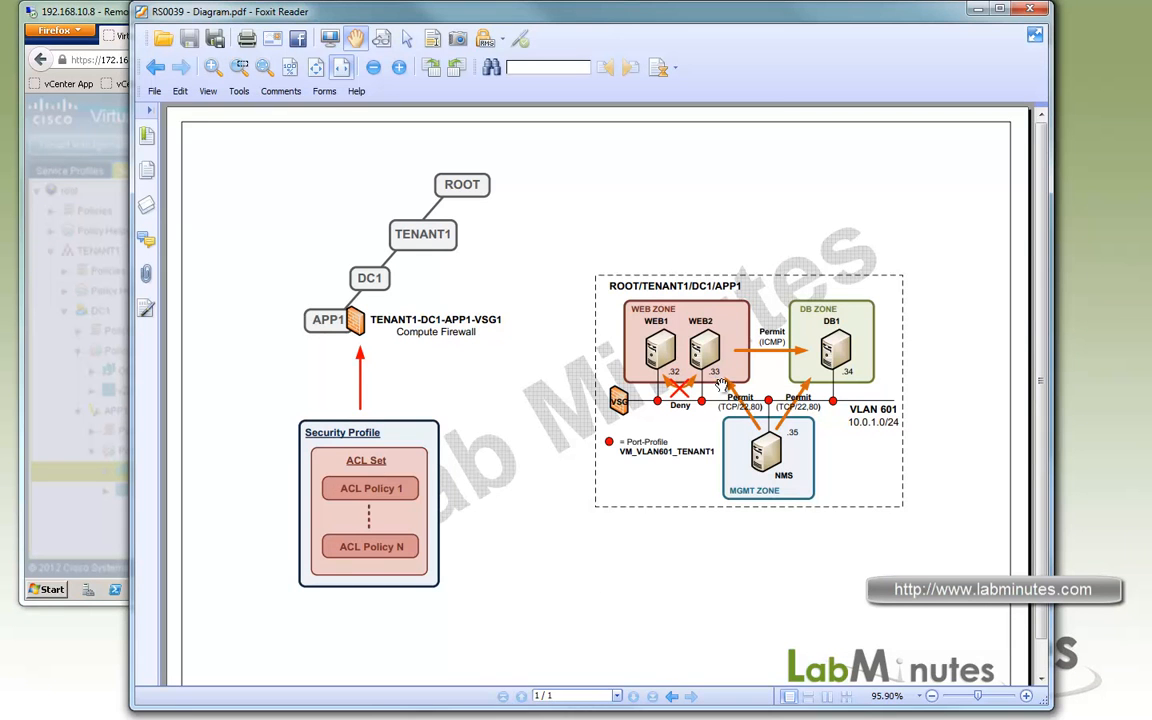
{"action": "key", "text": "alt+Tab"}
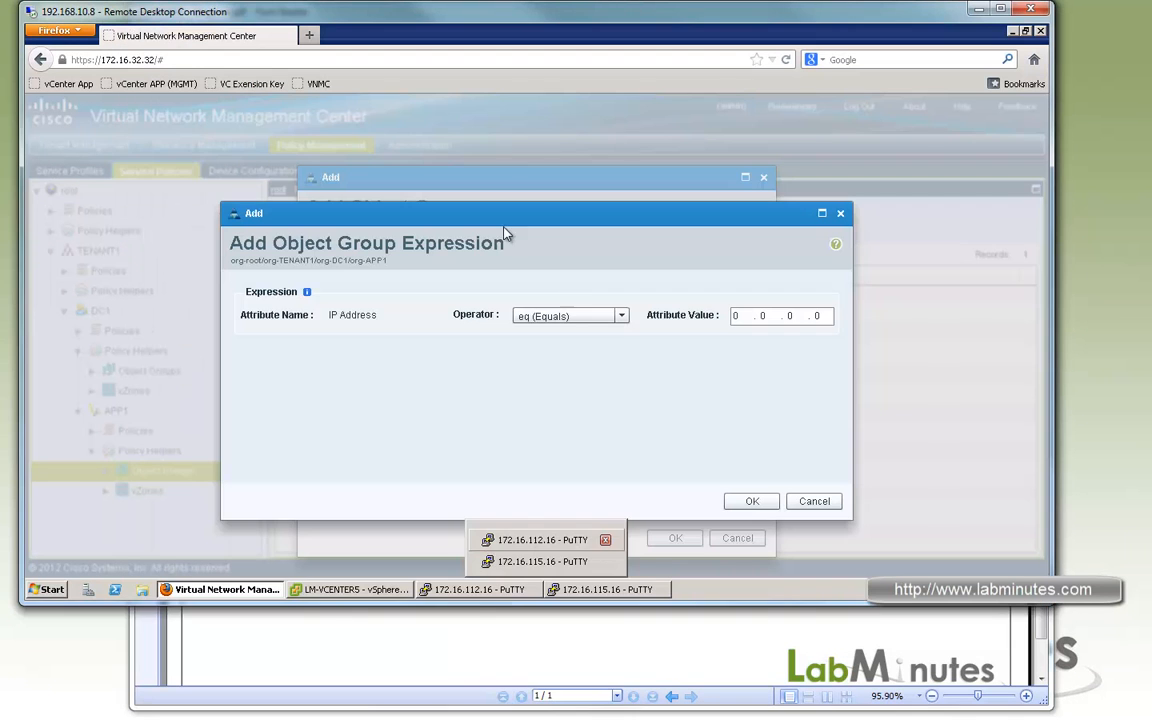
{"action": "left_click", "coordinate": [620, 316]}
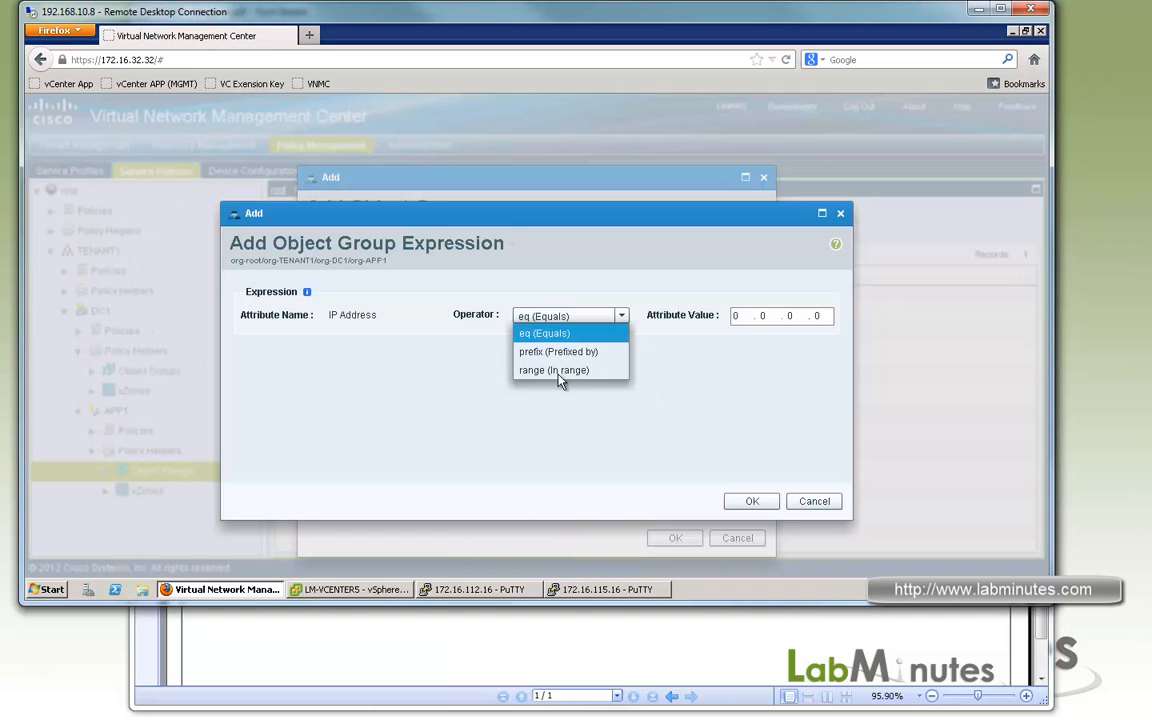
{"action": "left_click", "coordinate": [708, 318]}
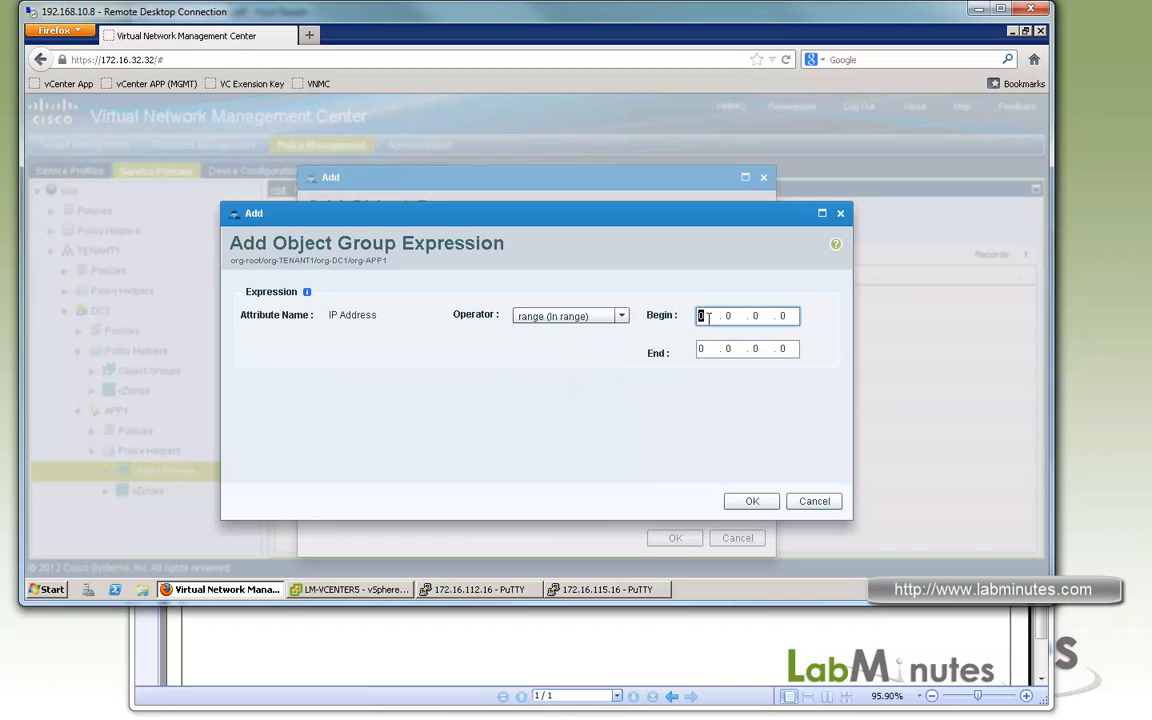
{"action": "type", "text": "10.0.1.32"}
{"action": "key", "text": "Tab"}
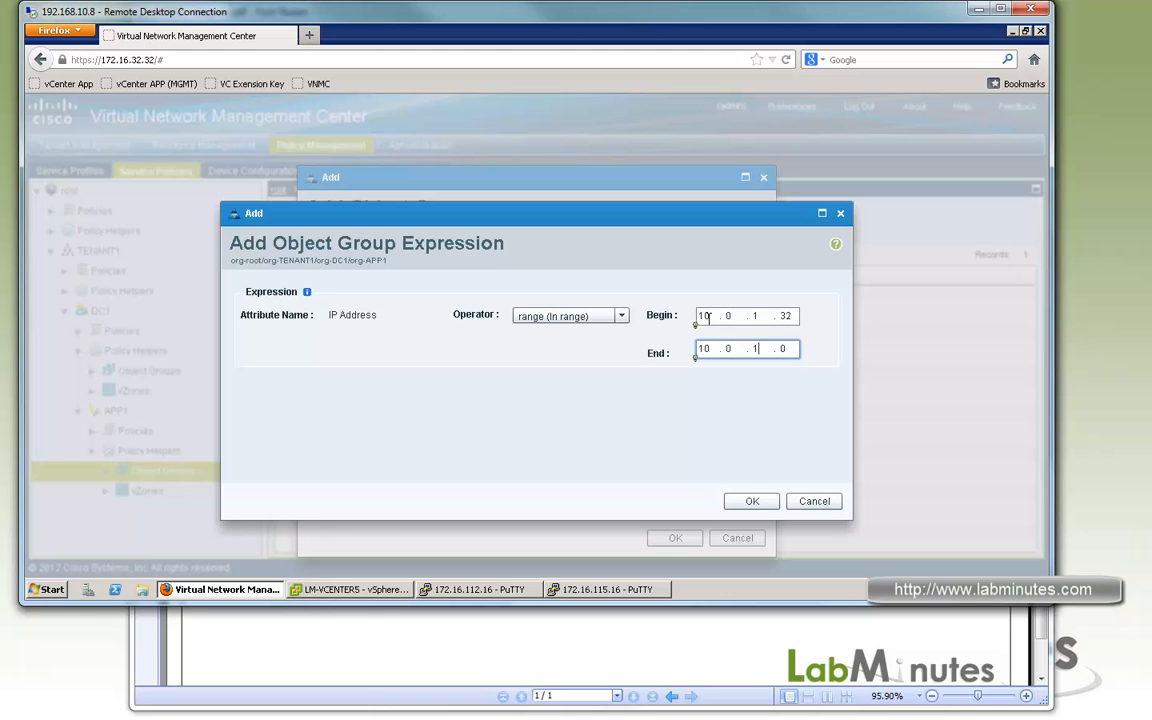
{"action": "left_click", "coordinate": [753, 502]}
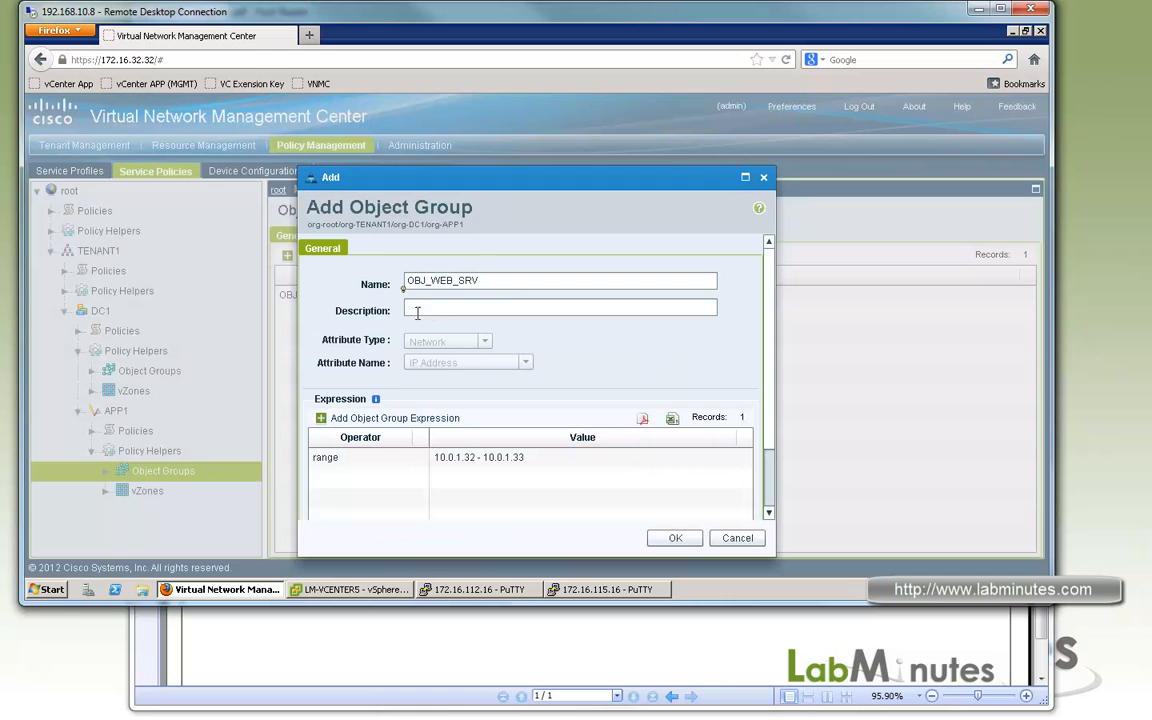
{"action": "left_click", "coordinate": [676, 540]}
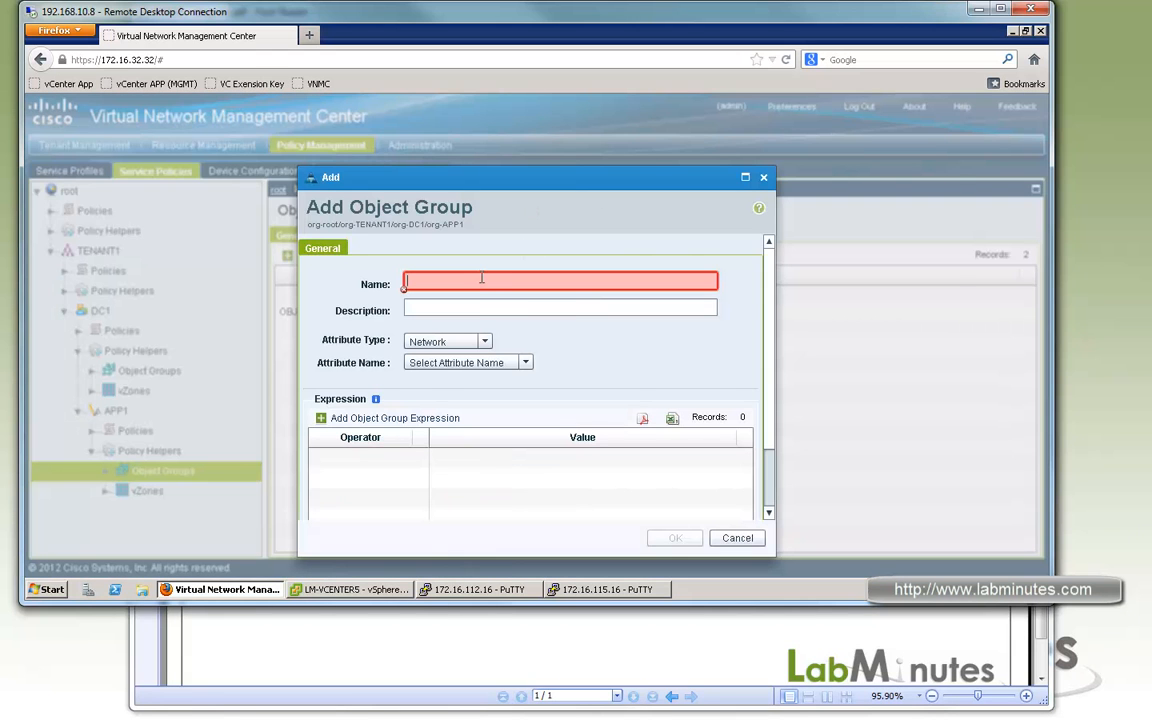
Name the new APP1 object group OBJ_APP1_NET and set its attribute name to IP Address.
{"action": "type", "text": "OBJ_"}
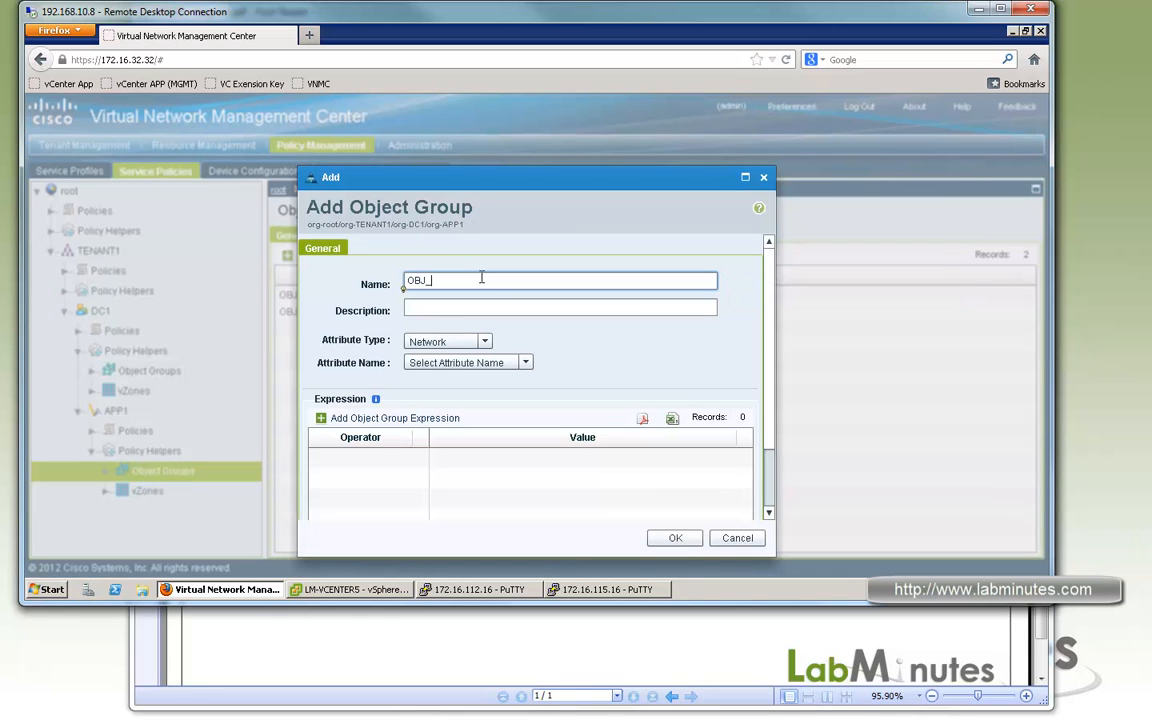
{"action": "type", "text": "APP1_NET"}
{"action": "left_click", "coordinate": [525, 363]}
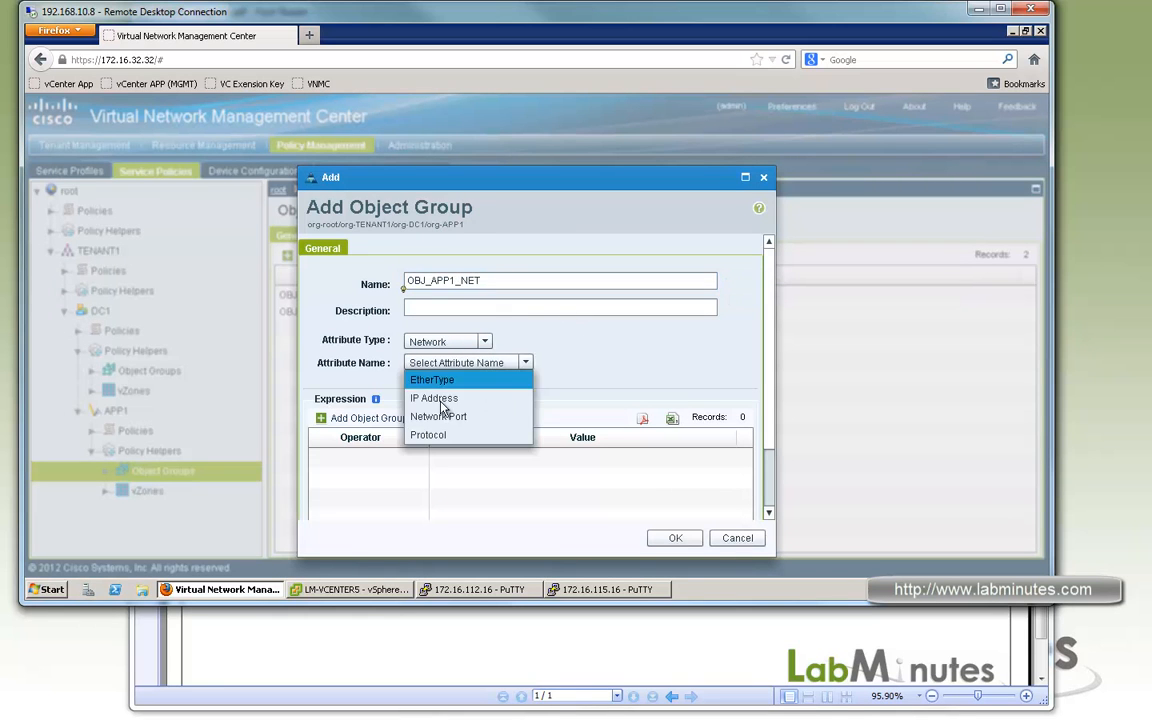
{"action": "left_click", "coordinate": [505, 398]}
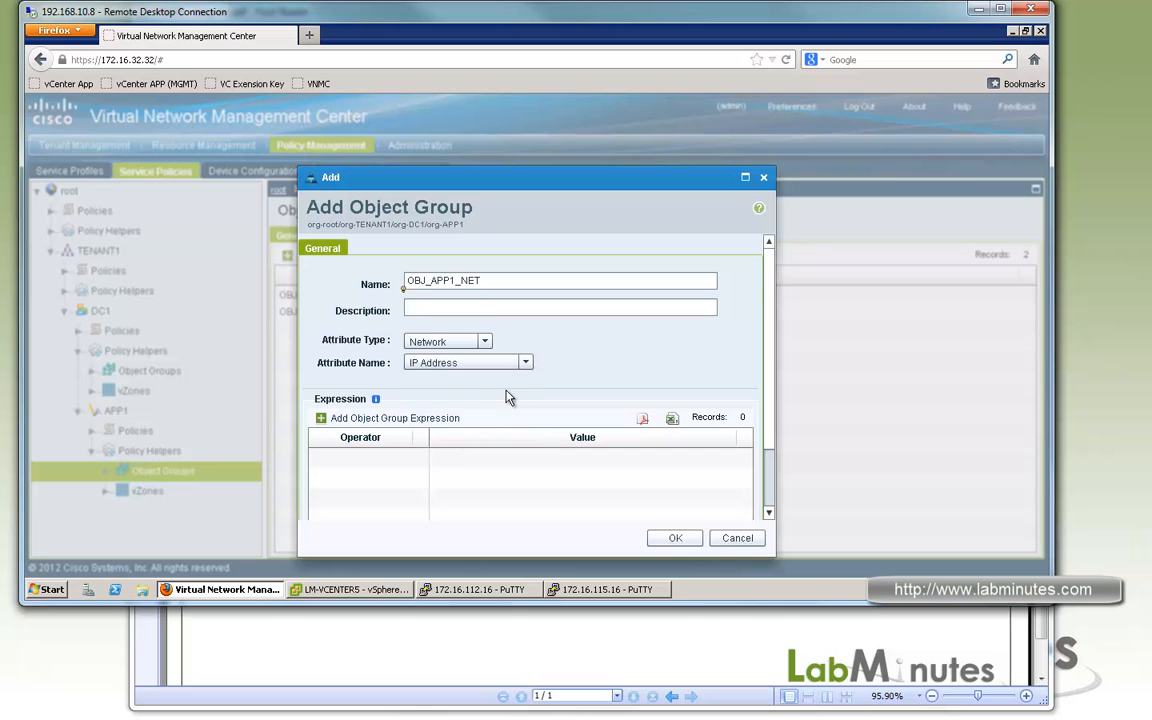
Add a prefix expression for 10.0.1.0 with subnet mask 255.255.255.0, and save OBJ_APP1_NET.
{"action": "left_click", "coordinate": [372, 420]}
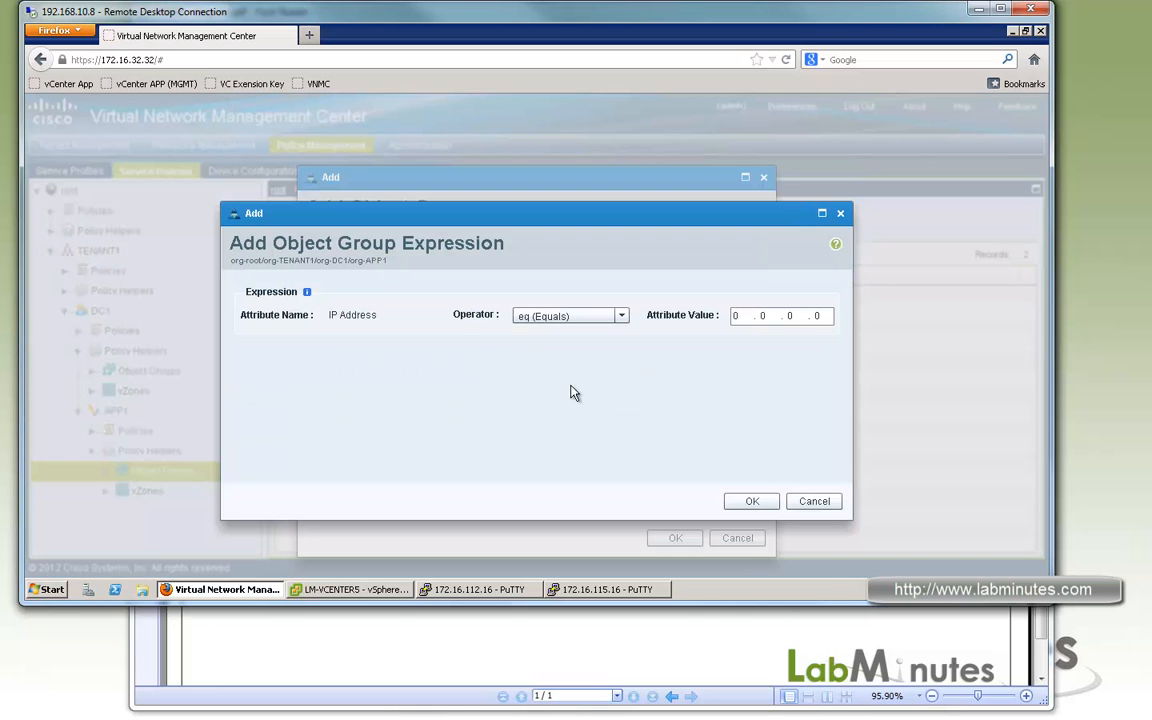
{"action": "left_click", "coordinate": [621, 316]}
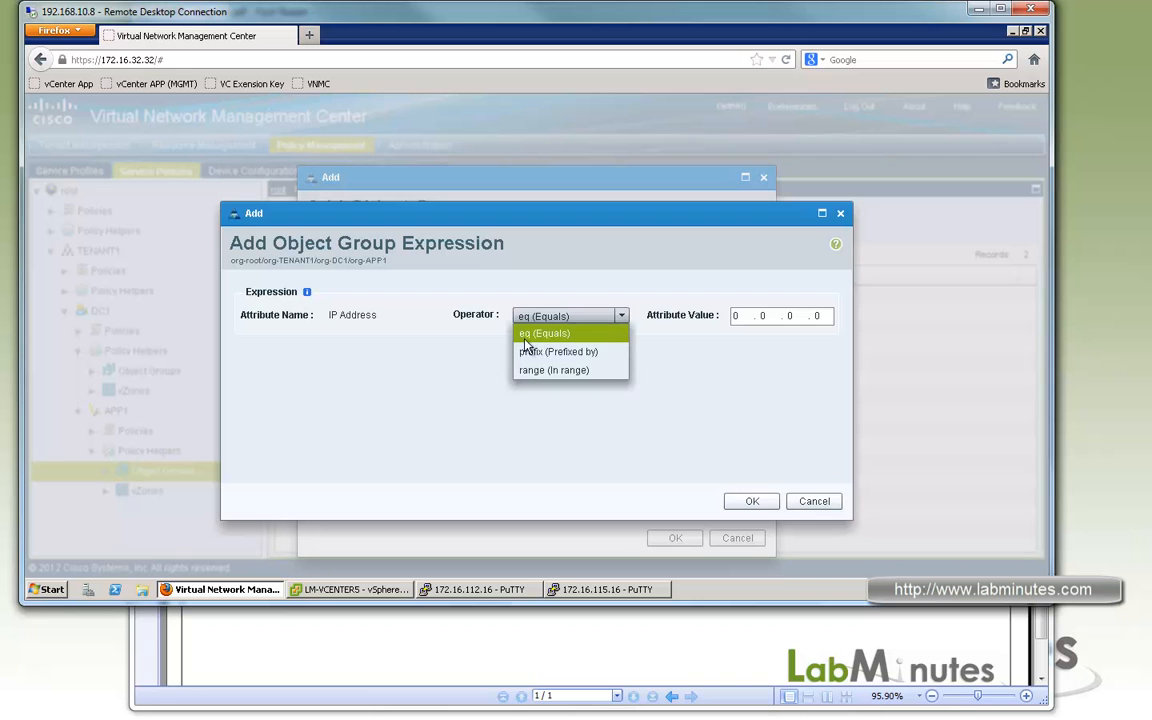
{"action": "left_click", "coordinate": [560, 350]}
{"action": "left_click", "coordinate": [718, 314]}
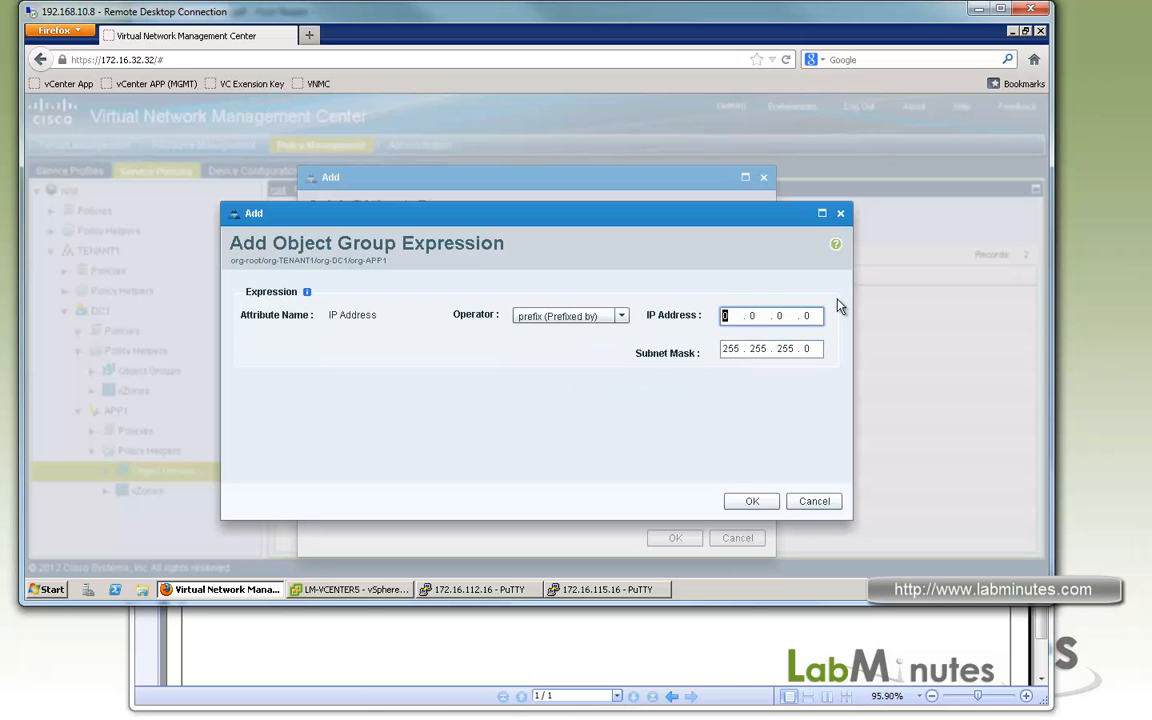
{"action": "type", "text": "10 . 0 . 1"}
{"action": "left_click", "coordinate": [752, 348]}
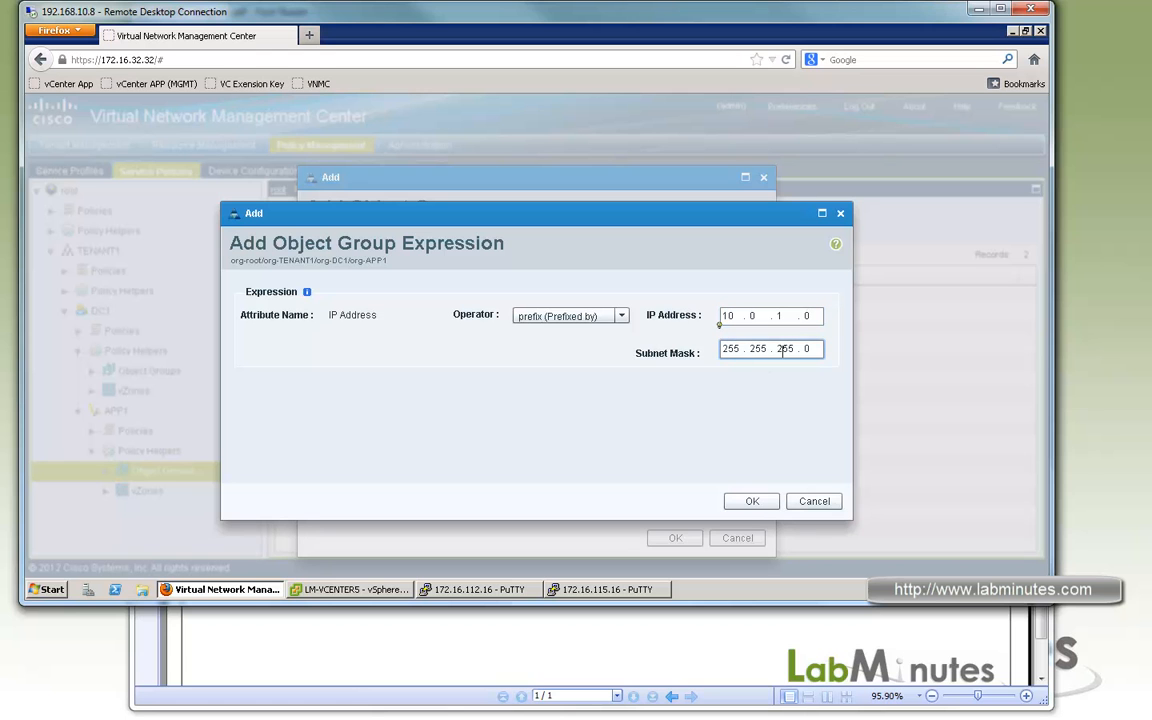
{"action": "left_click", "coordinate": [748, 502]}
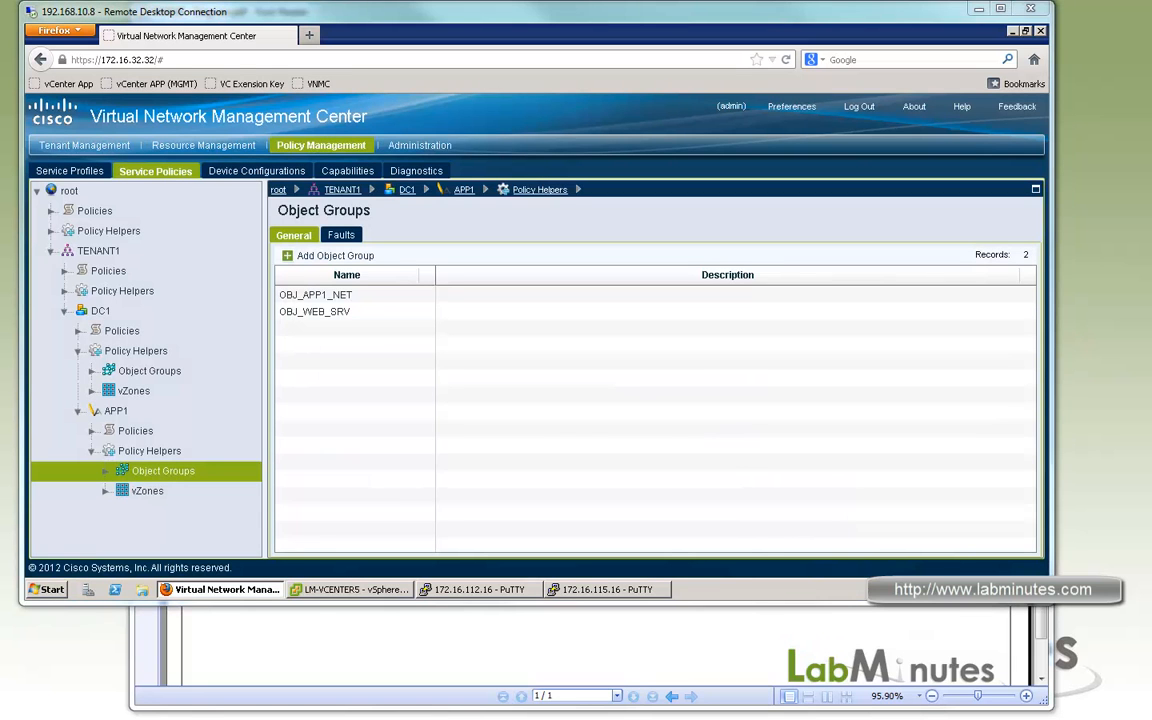
Check the zones in the Foxit Reader diagram, and return to the management center to open vZones under DC1's Policy Helpers.
{"action": "left_click", "coordinate": [592, 630]}
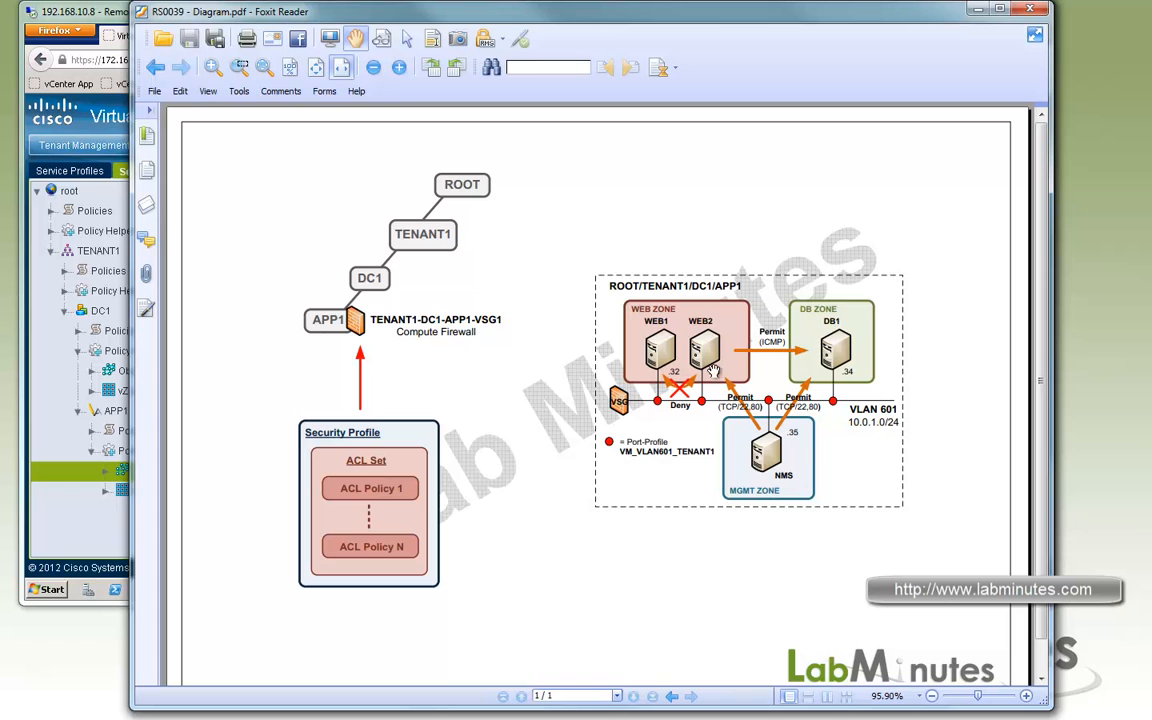
{"action": "left_click", "coordinate": [103, 14]}
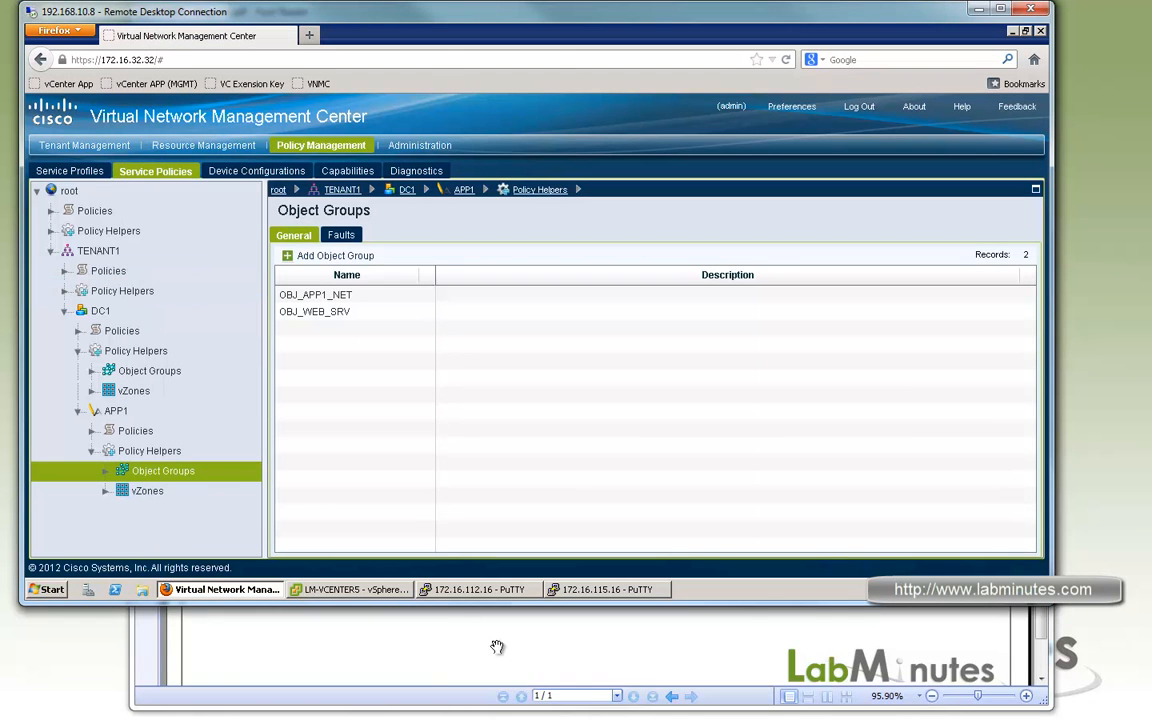
{"action": "left_click", "coordinate": [104, 311]}
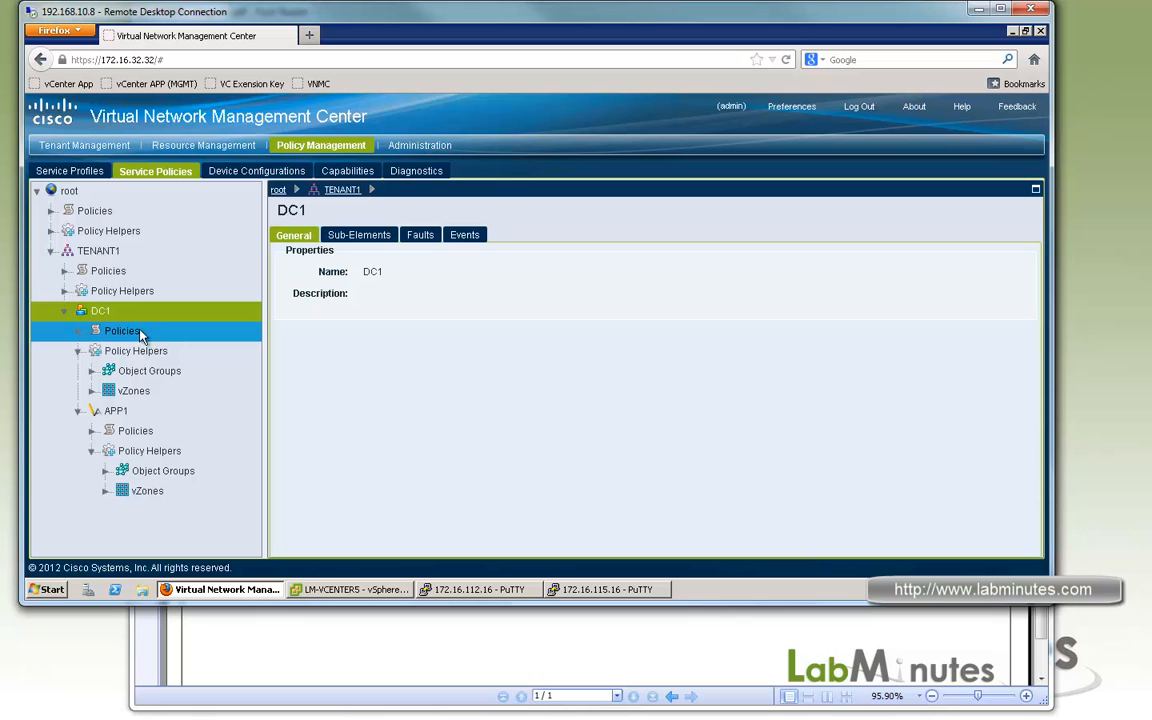
{"action": "left_click", "coordinate": [79, 331]}
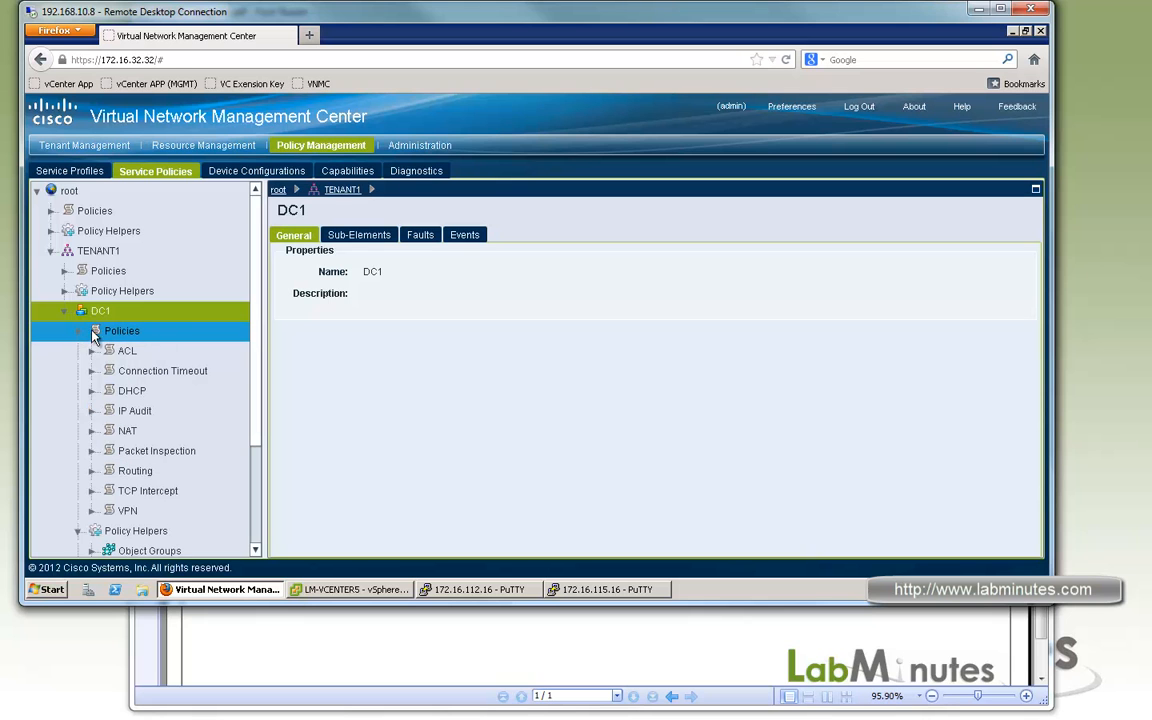
{"action": "left_click", "coordinate": [79, 331]}
{"action": "left_click", "coordinate": [135, 391]}
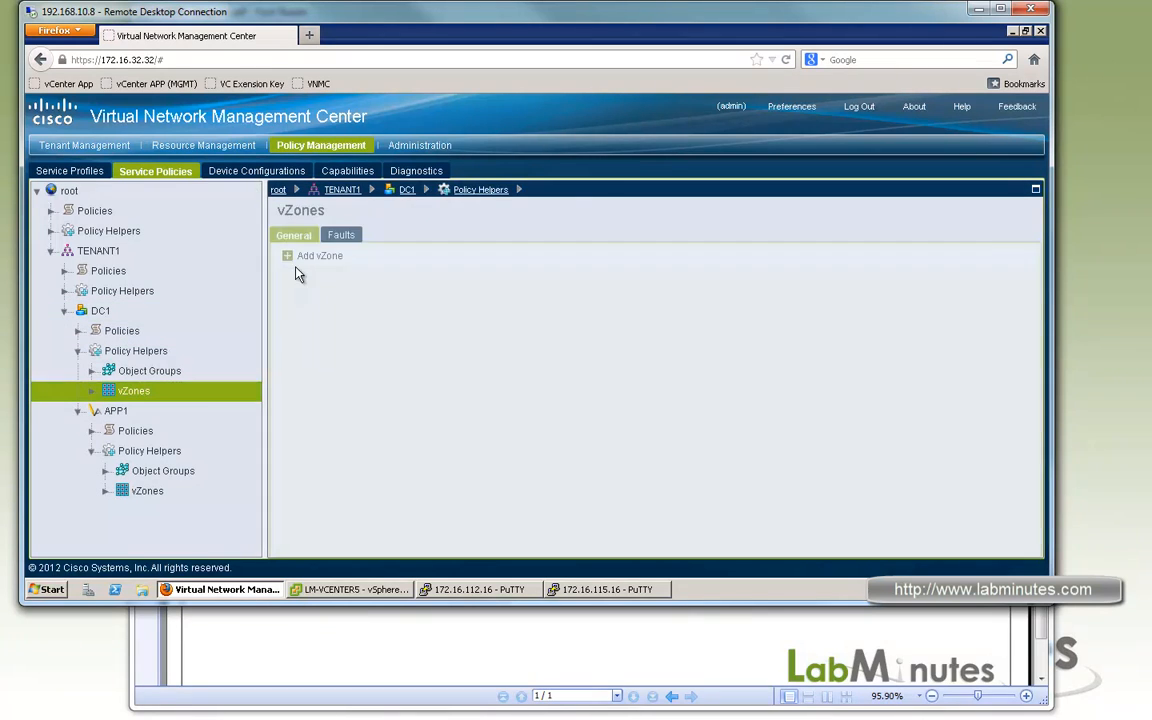
Start a new vZone under DC1 named ZONE-DB.
{"action": "left_click", "coordinate": [320, 256]}
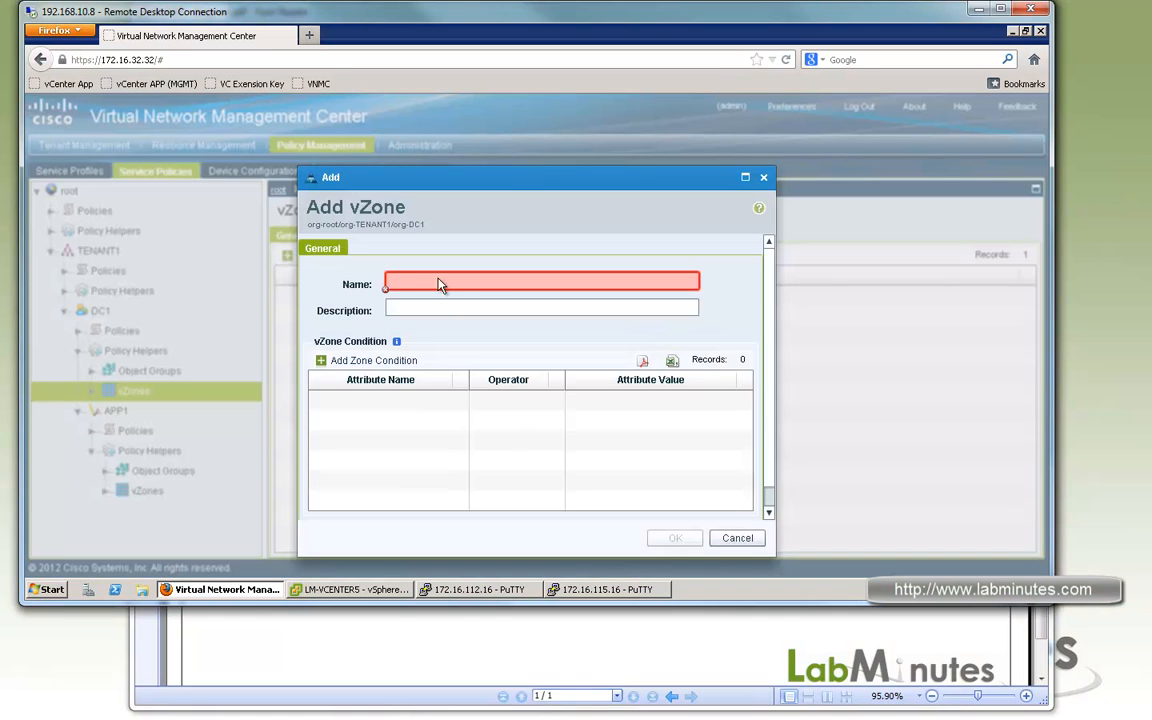
{"action": "left_click", "coordinate": [444, 283]}
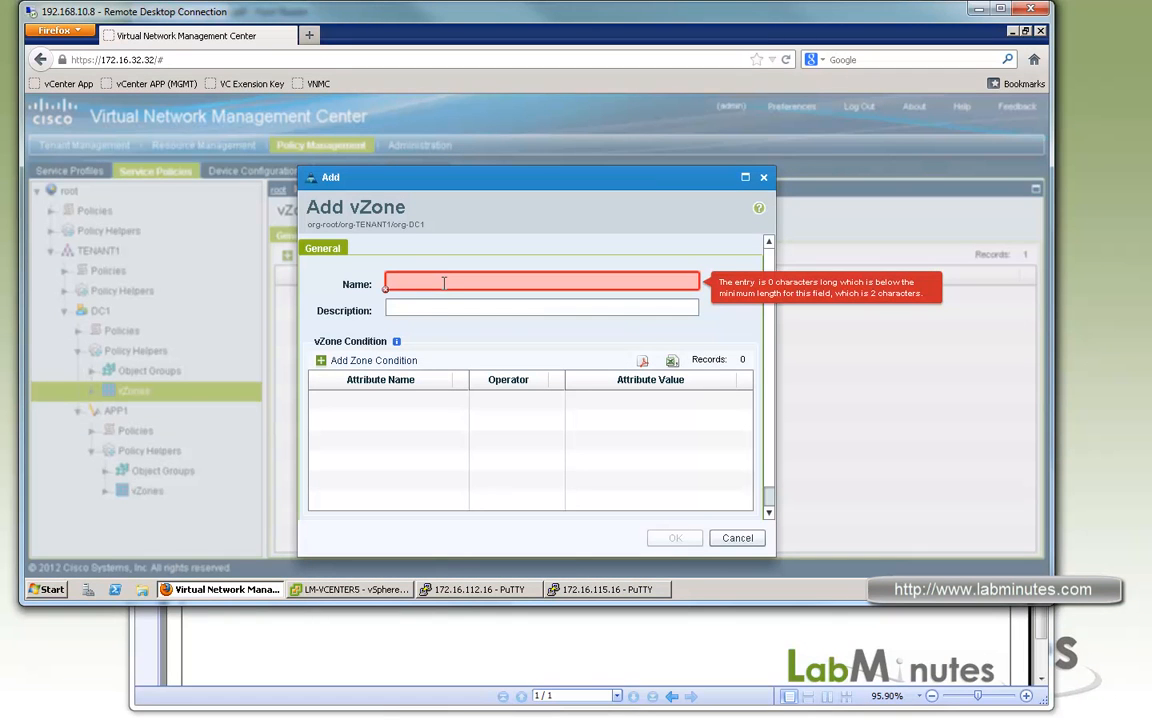
{"action": "type", "text": "ZONE-DB"}
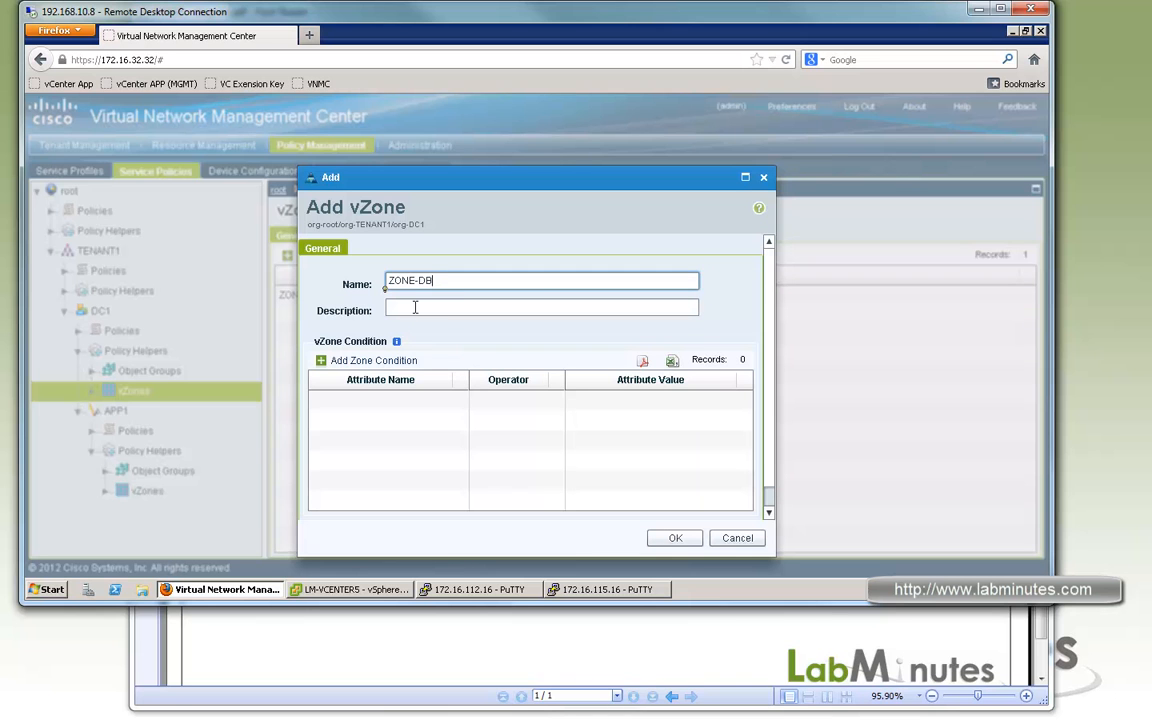
Start a zone condition for ZONE-DB with attribute type VM, check the server names in the diagram, and choose VM Name as the attribute.
{"action": "left_click", "coordinate": [381, 360]}
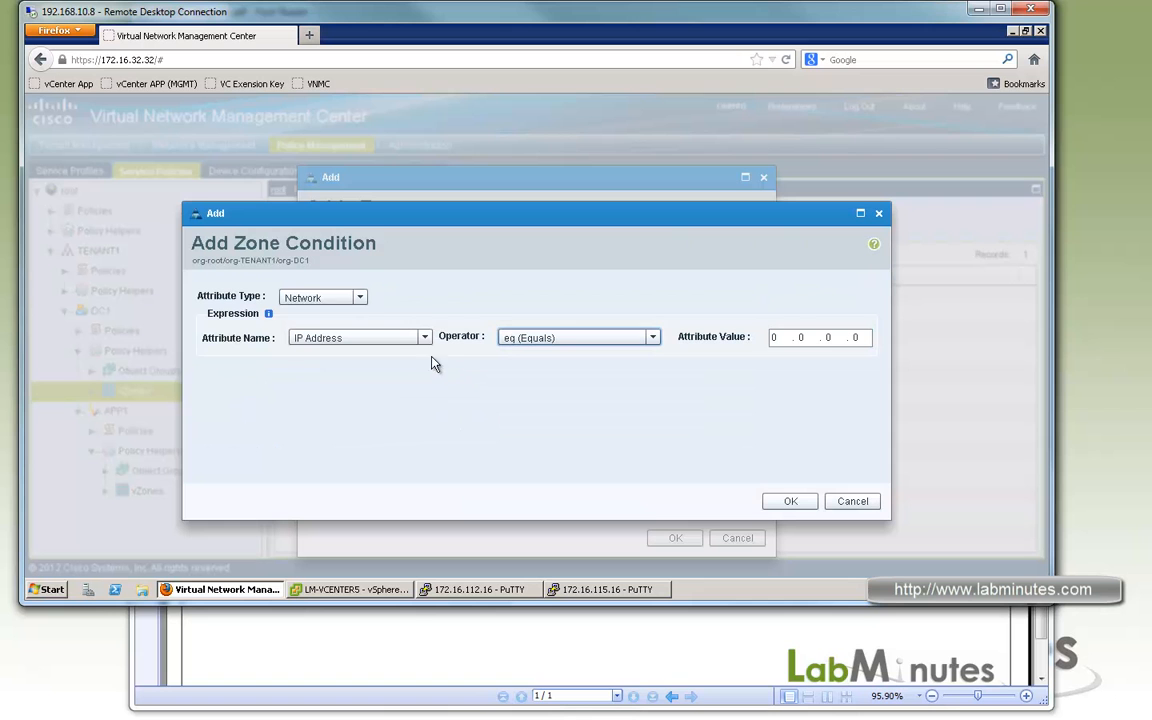
{"action": "left_click", "coordinate": [360, 298]}
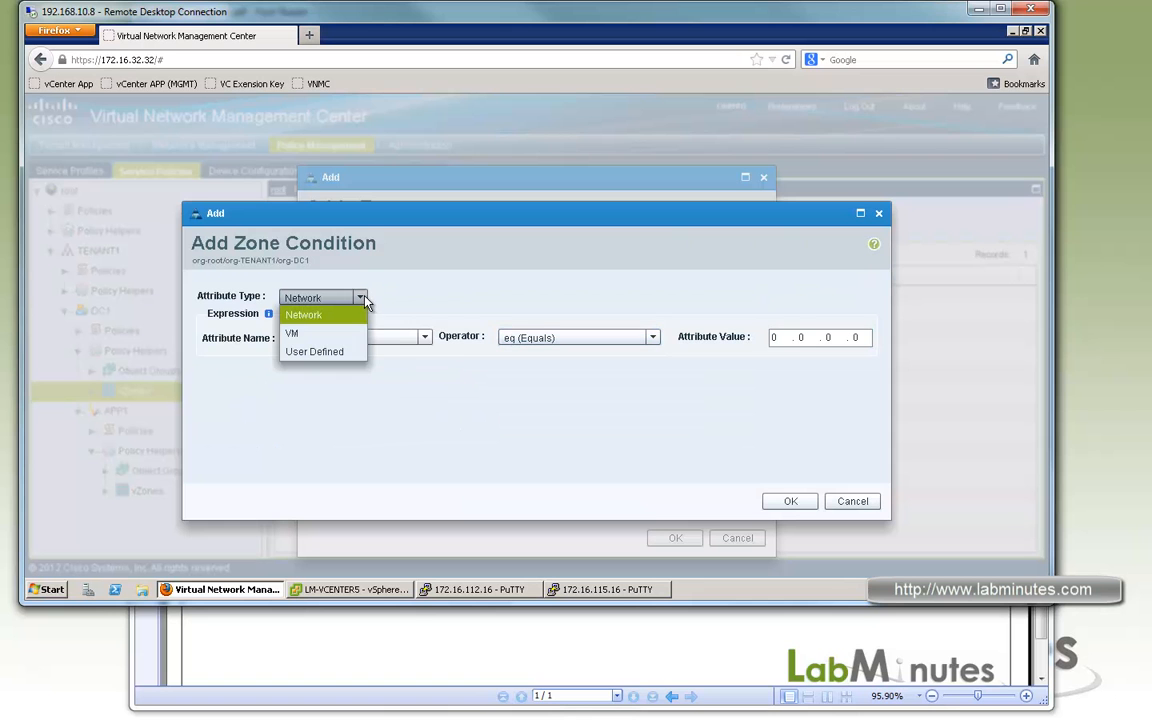
{"action": "left_click", "coordinate": [322, 336]}
{"action": "left_click", "coordinate": [399, 341]}
{"action": "left_click", "coordinate": [545, 633]}
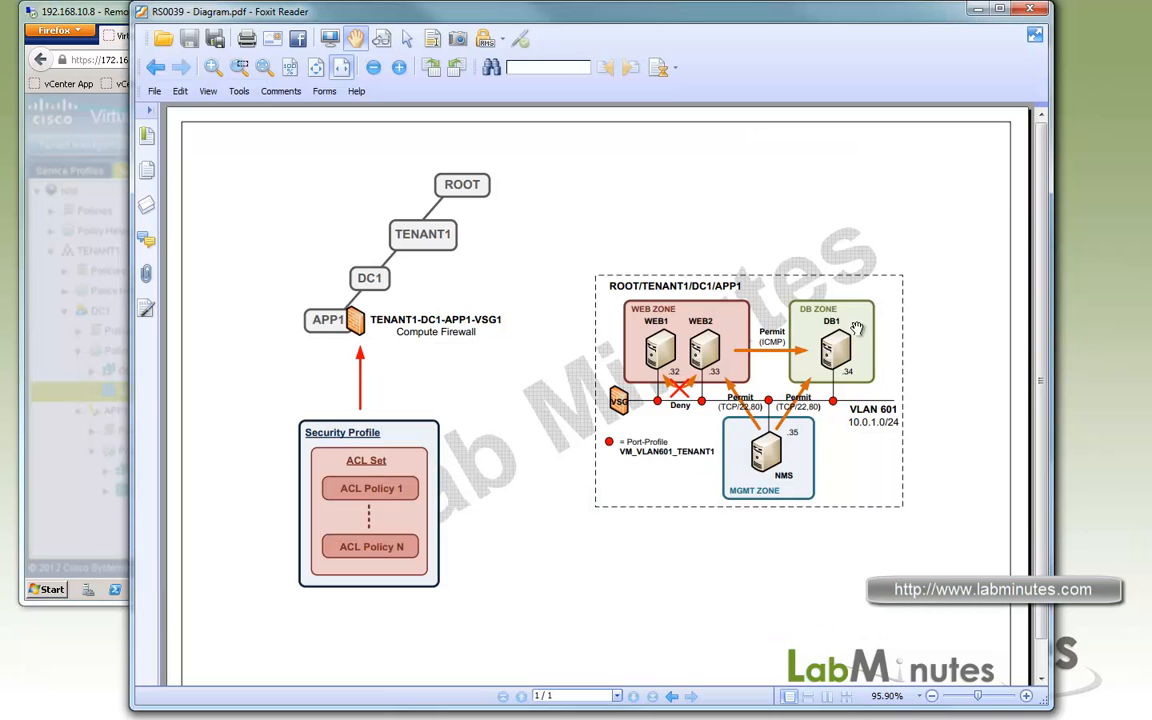
{"action": "left_click", "coordinate": [107, 30]}
{"action": "left_click_drag", "start_coordinate": [405, 379], "coordinate": [404, 411]}
{"action": "left_click", "coordinate": [314, 430]}
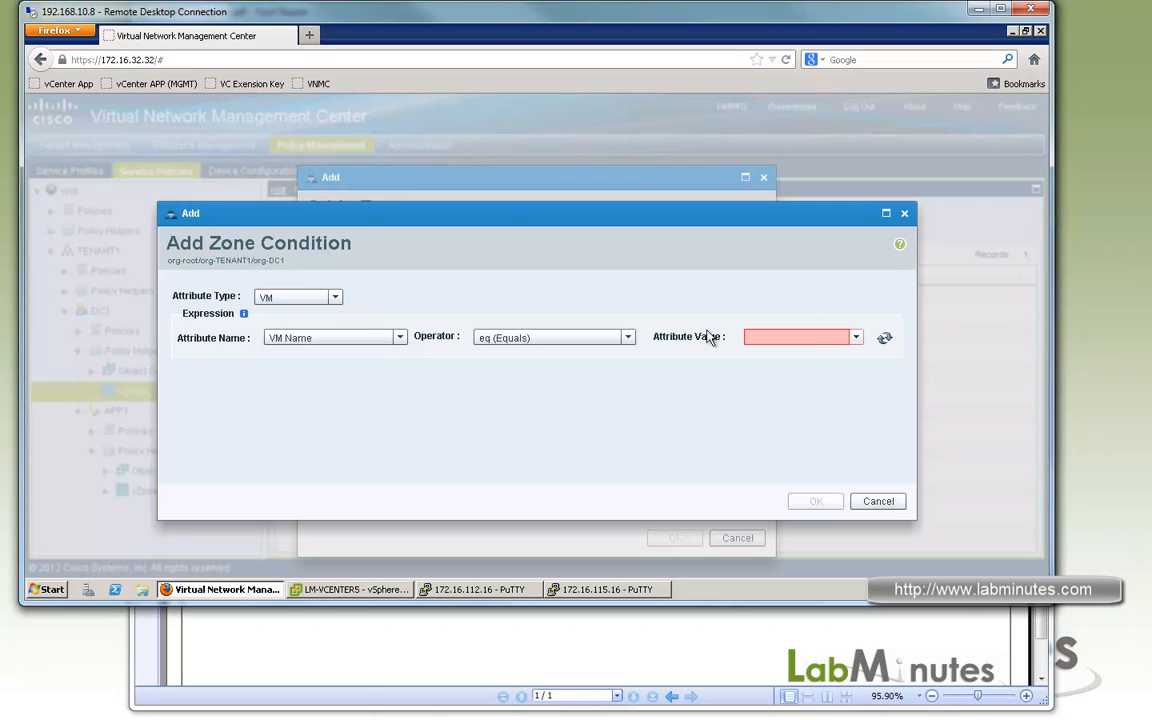
Set the condition's operator to contains with the attribute value DB, and save the condition and the ZONE-DB vZone.
{"action": "left_click", "coordinate": [627, 337]}
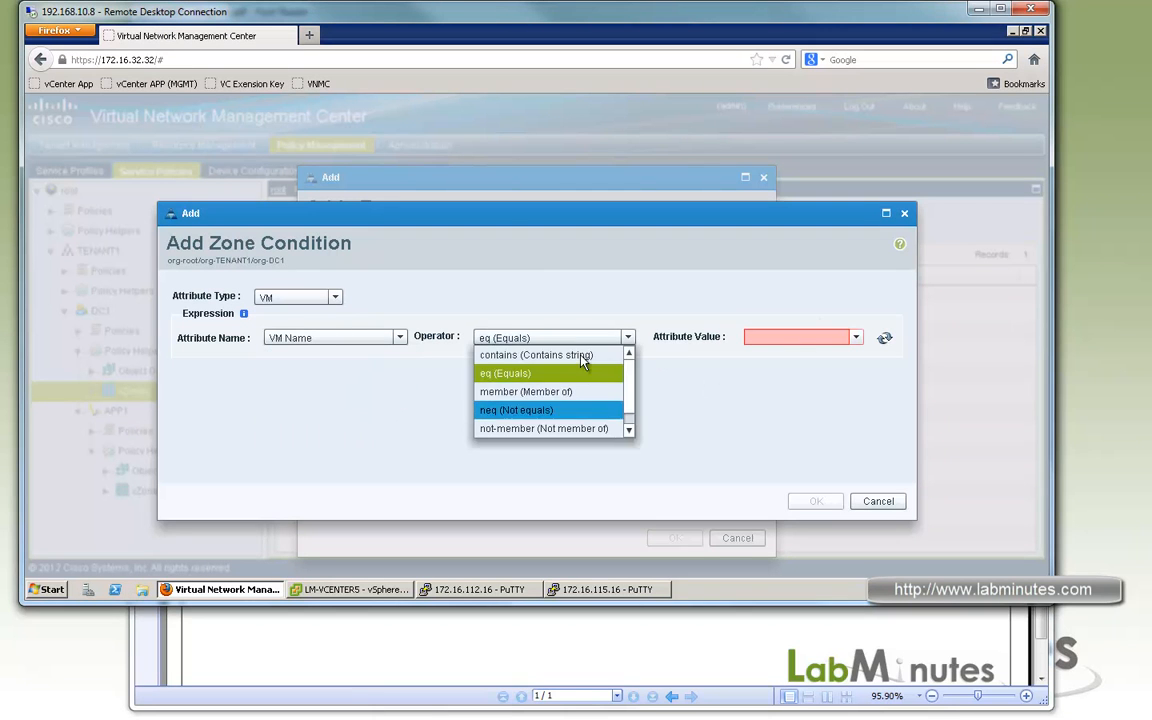
{"action": "left_click", "coordinate": [540, 355]}
{"action": "left_click", "coordinate": [806, 336]}
{"action": "type", "text": "DB"}
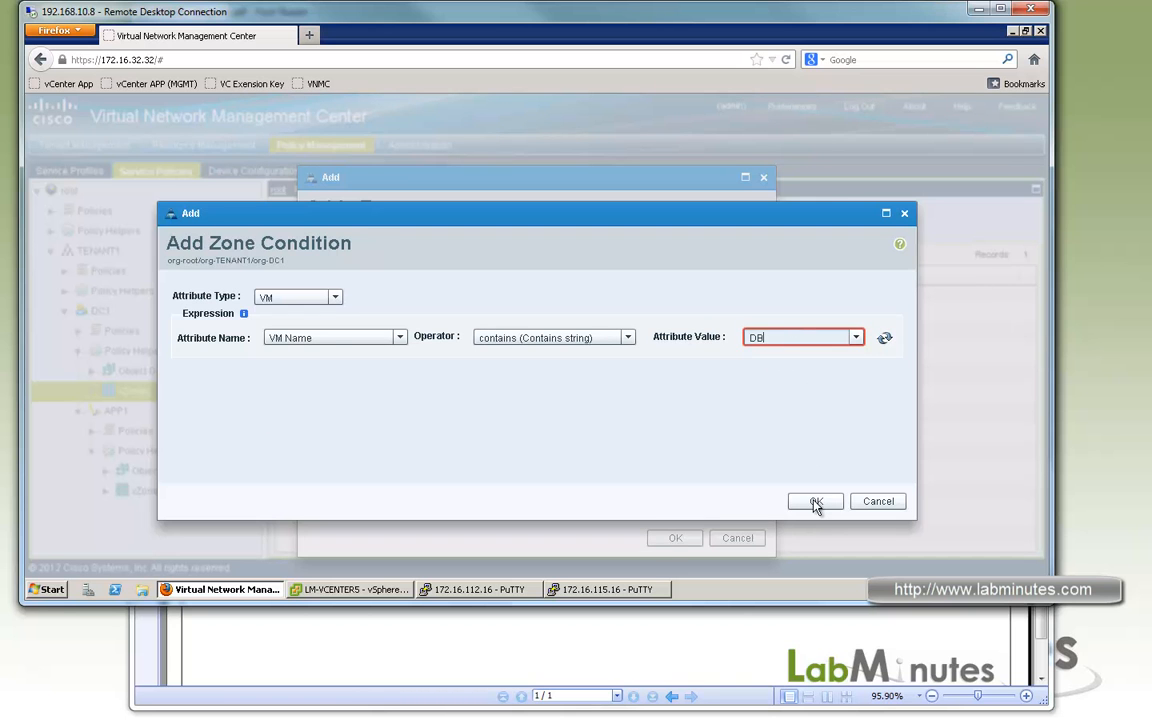
{"action": "left_click", "coordinate": [815, 503]}
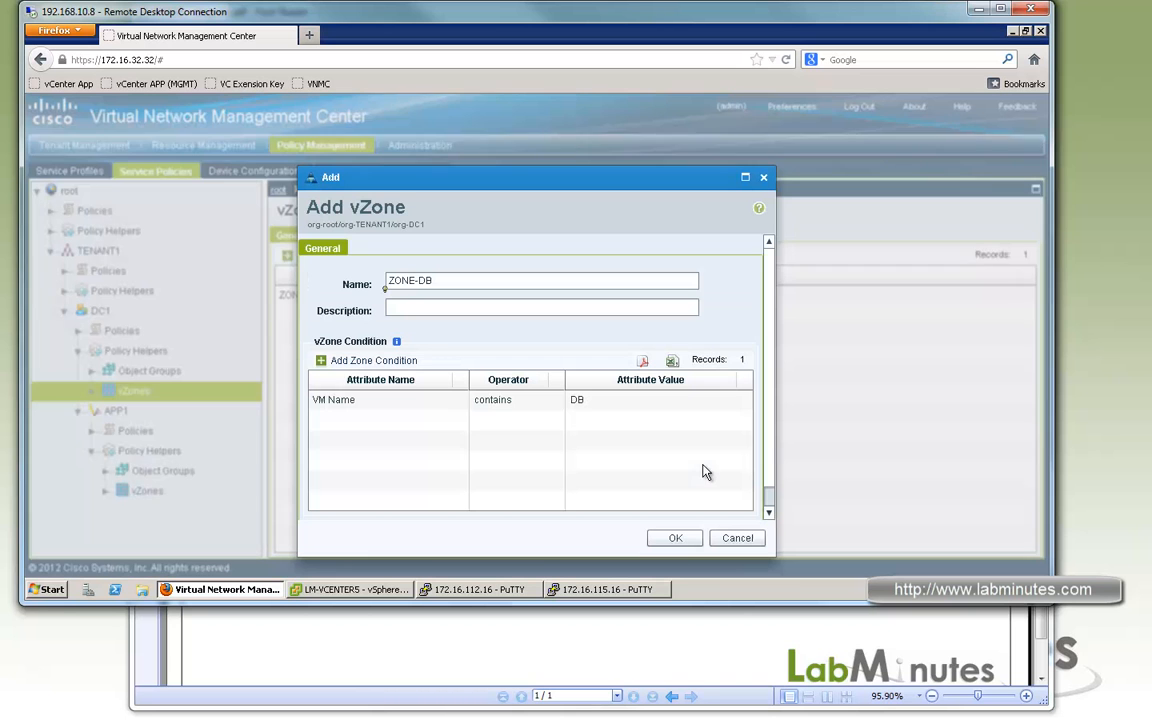
{"action": "left_click", "coordinate": [660, 541]}
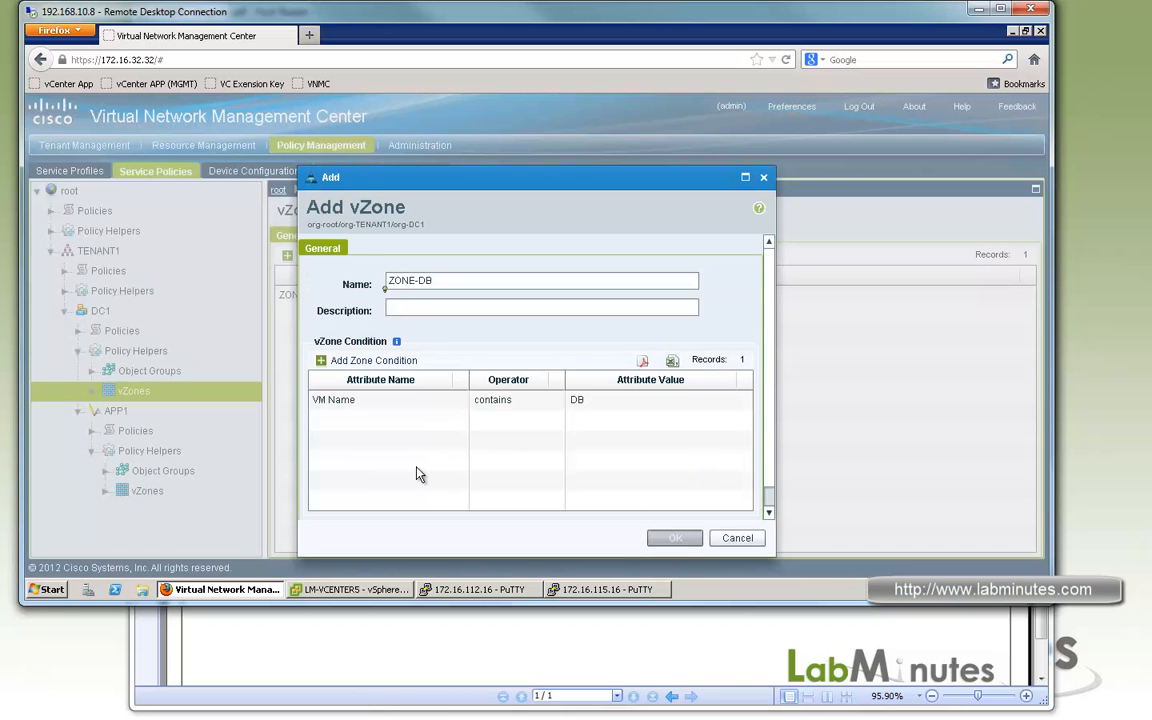
Start another DC1 vZone named ZONE-MGMT and begin a zone condition with the attribute type User Defined.
{"action": "left_click", "coordinate": [321, 258]}
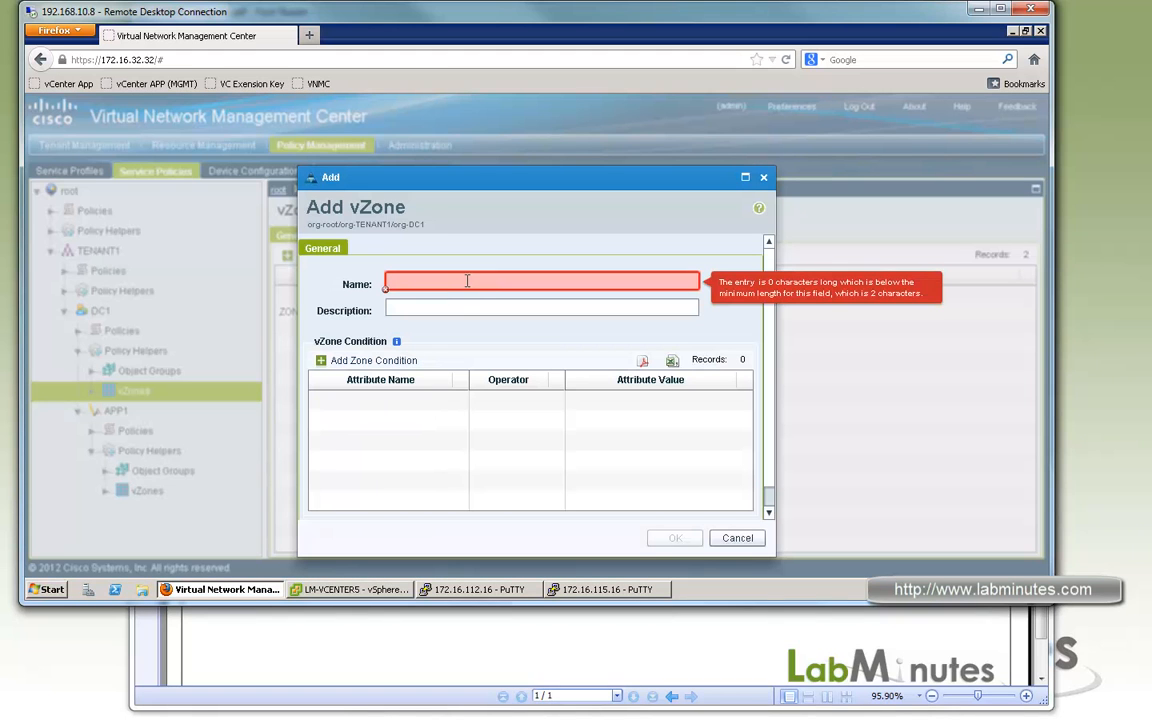
{"action": "type", "text": "ZONE-MG"}
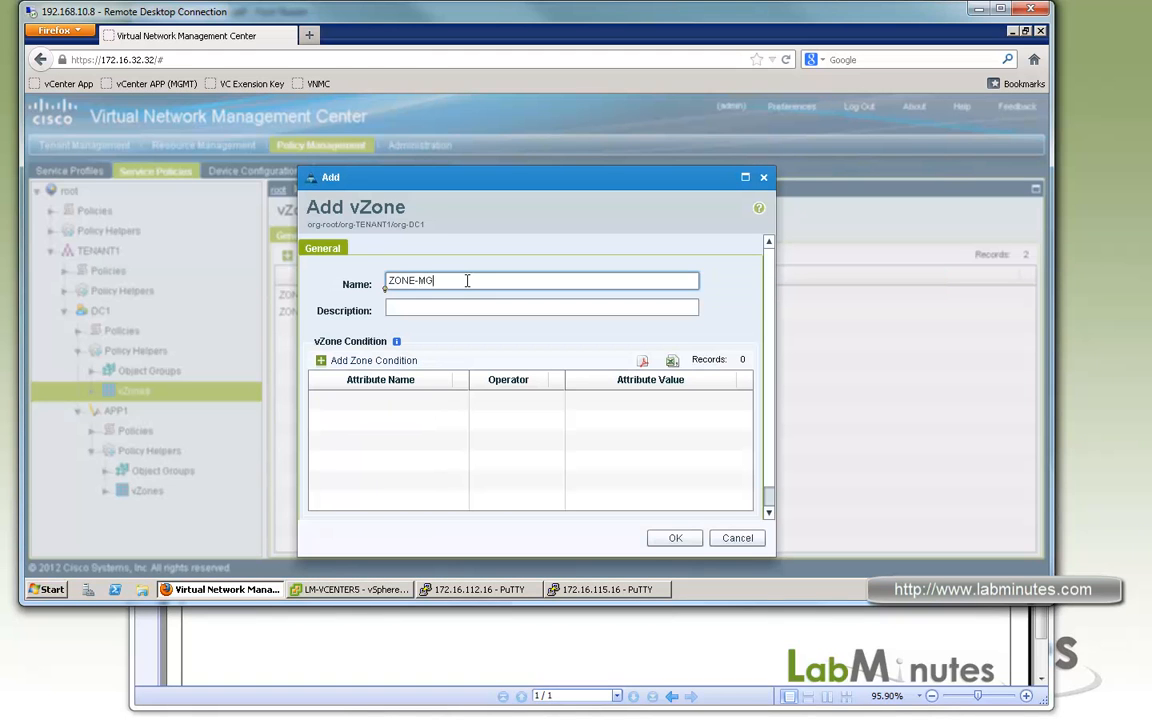
{"action": "left_click", "coordinate": [373, 360]}
{"action": "left_click", "coordinate": [359, 297]}
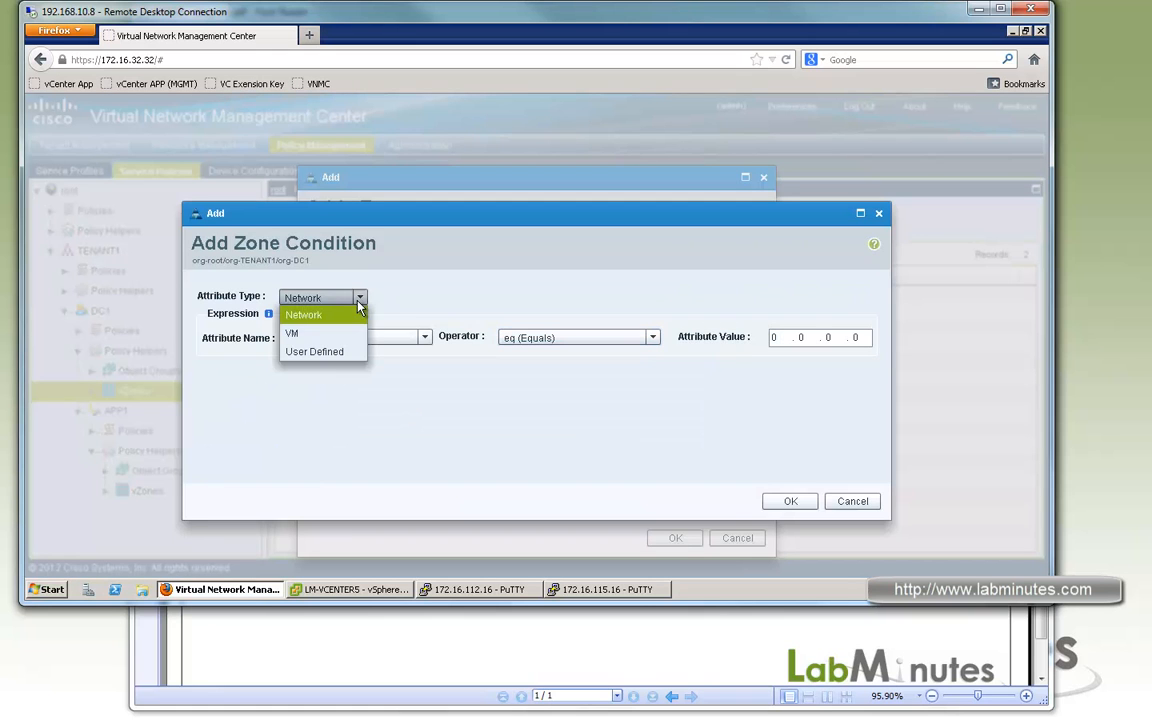
{"action": "left_click", "coordinate": [312, 352]}
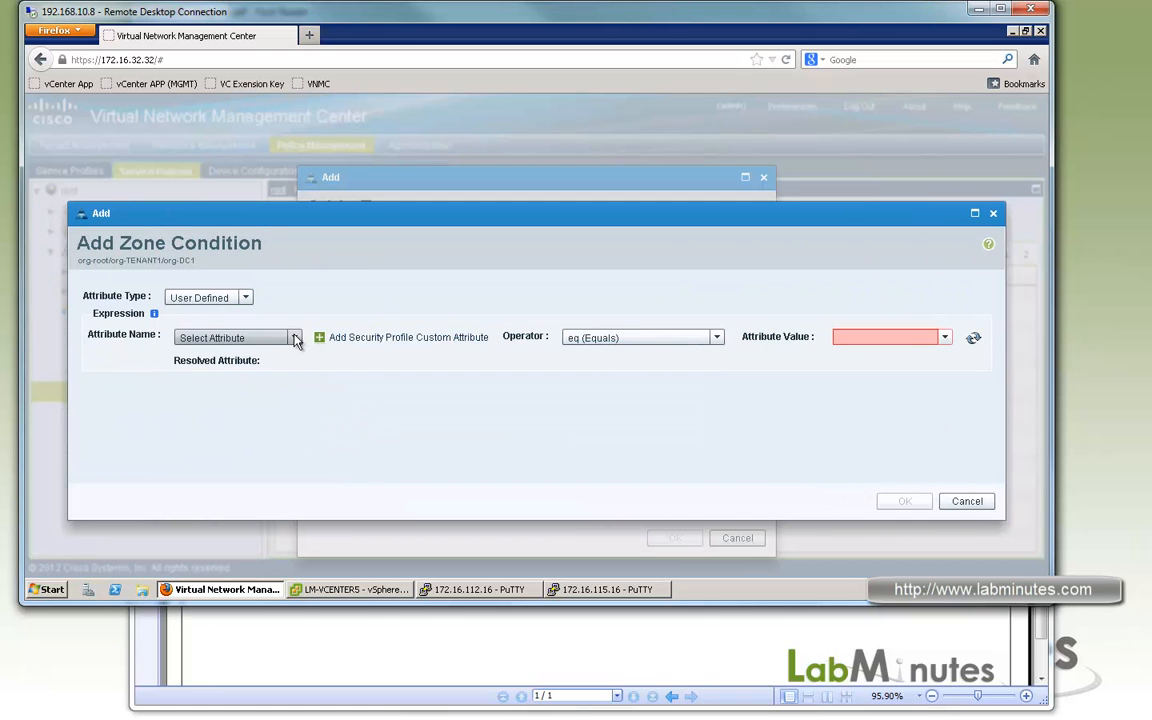
{"action": "left_click", "coordinate": [295, 338]}
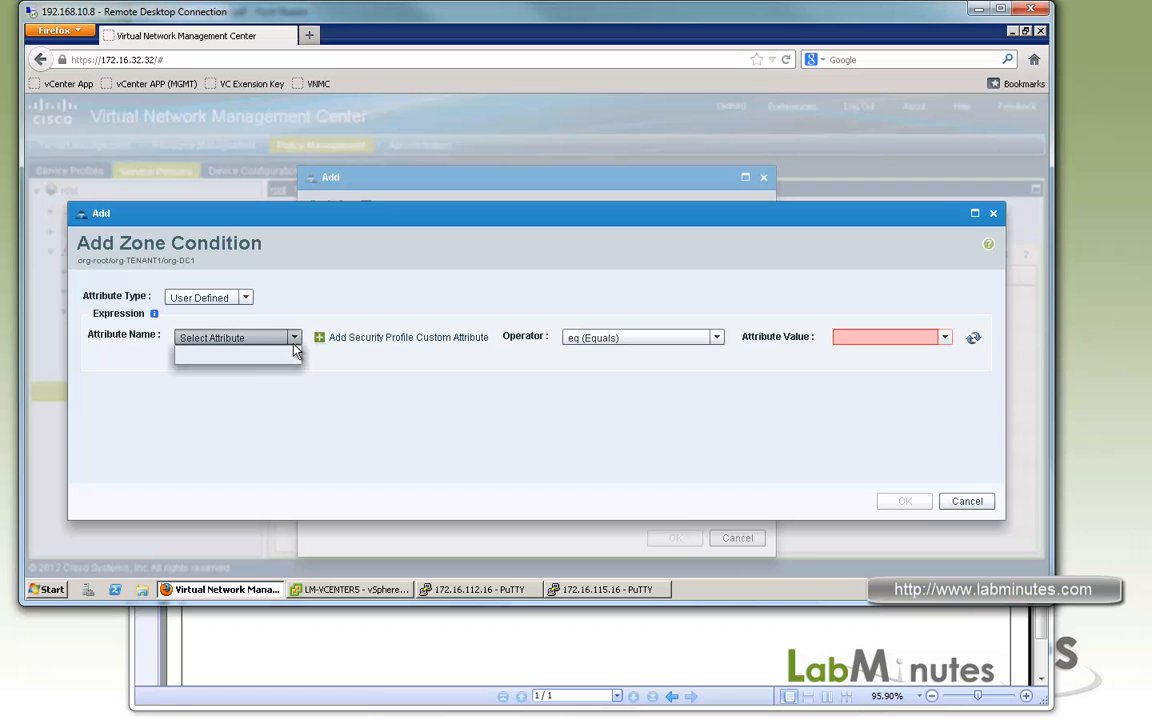
{"action": "left_click", "coordinate": [294, 341]}
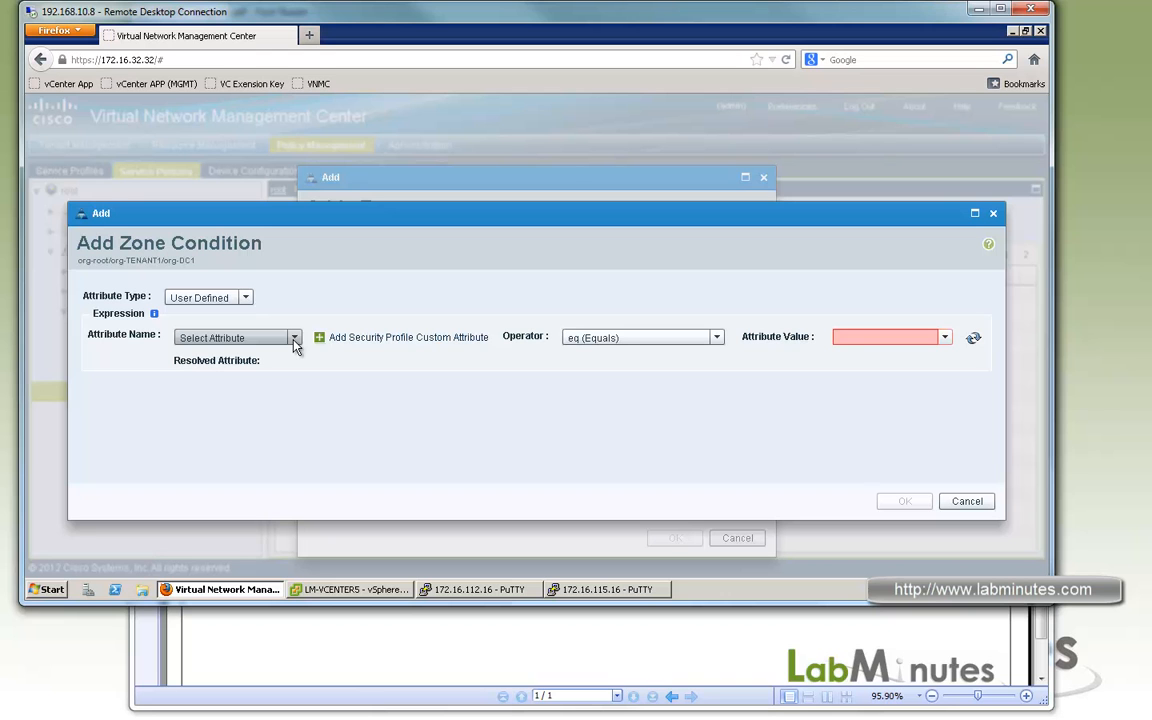
Create a security profile custom attribute named MGMT_PC for the zone condition.
{"action": "left_click", "coordinate": [340, 338]}
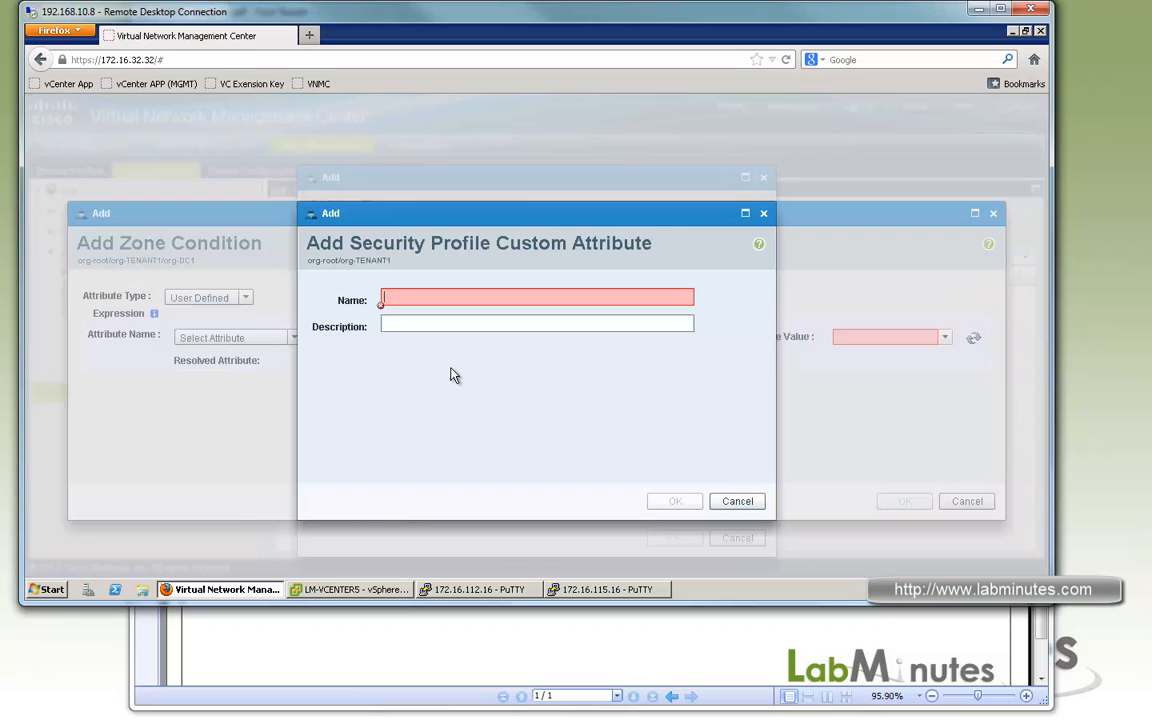
{"action": "left_click_drag", "start_coordinate": [631, 222], "coordinate": [751, 224]}
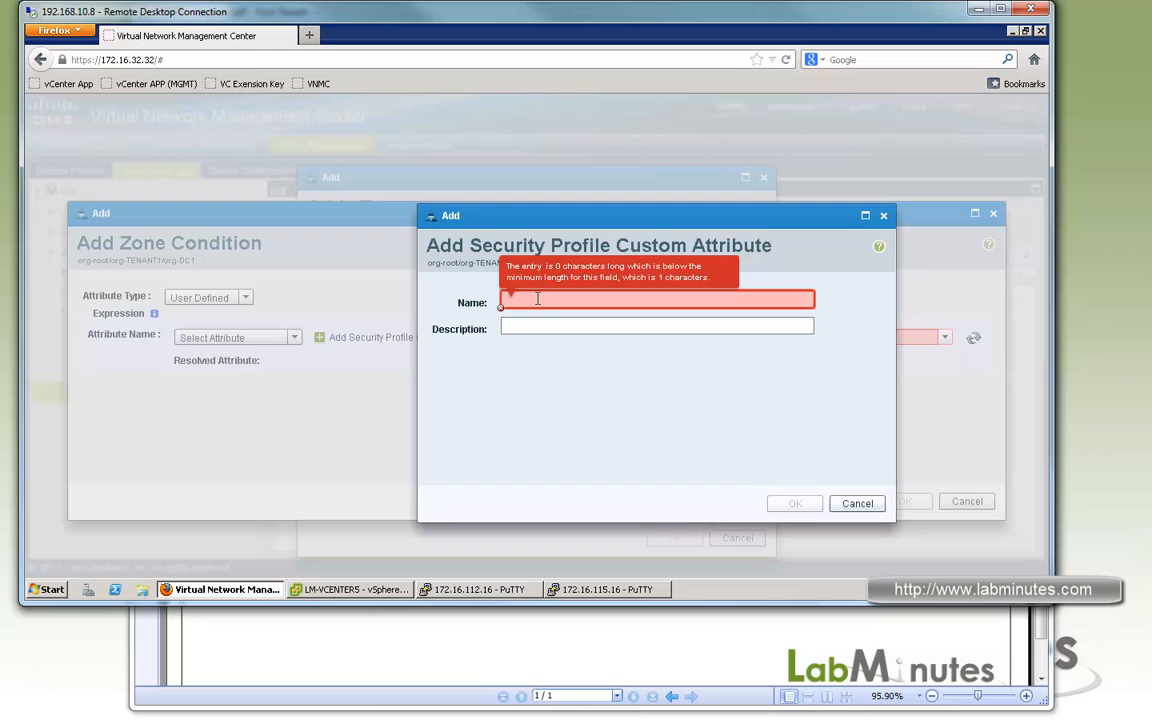
{"action": "type", "text": "MGMT_PC"}
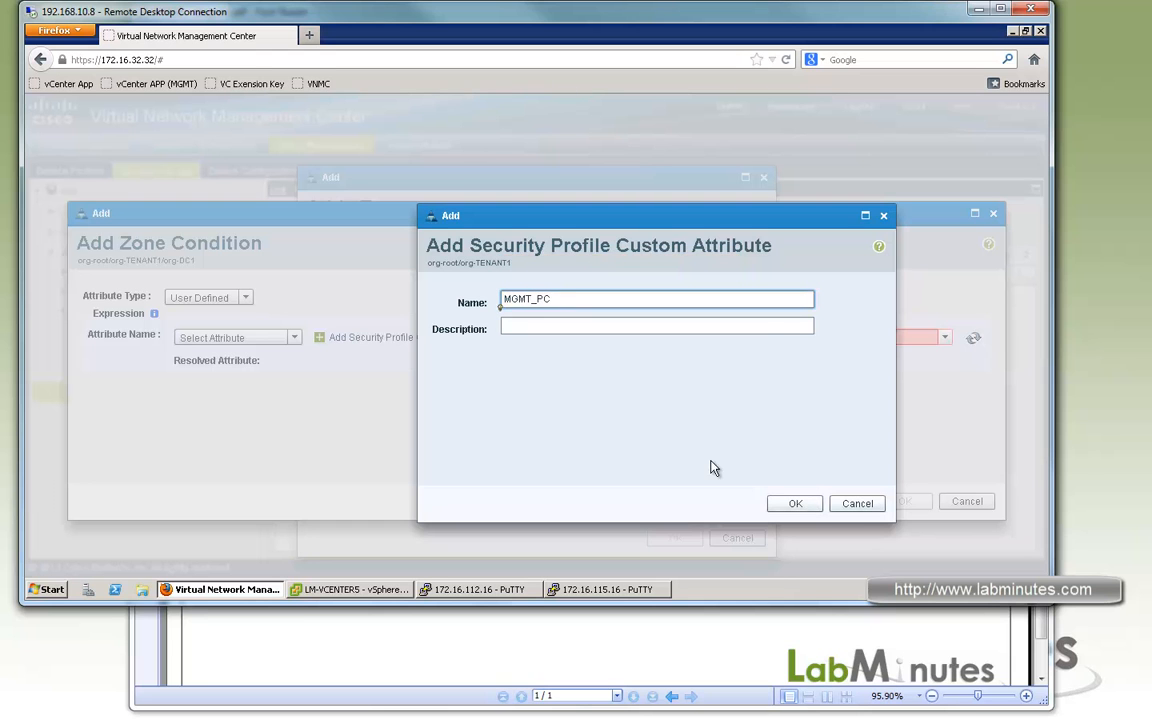
{"action": "key", "text": "Return"}
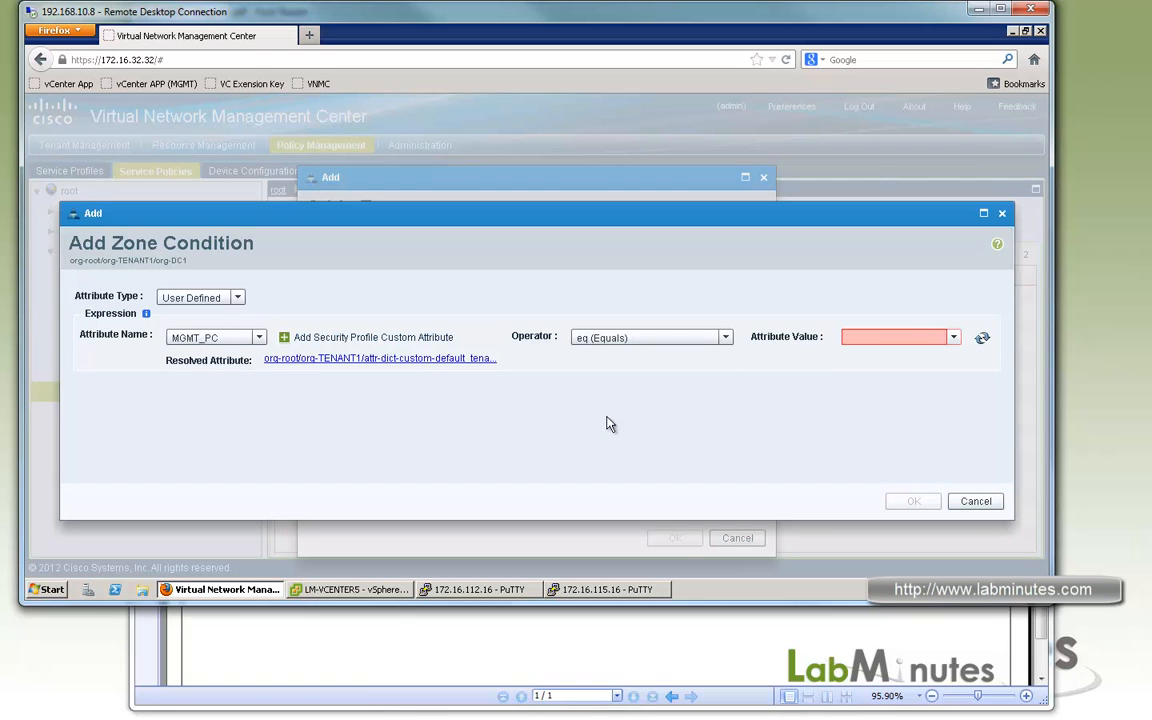
Set the MGMT_PC condition's attribute value to MGMT, and save the condition and the ZONE-MGMT vZone.
{"action": "left_click", "coordinate": [886, 336]}
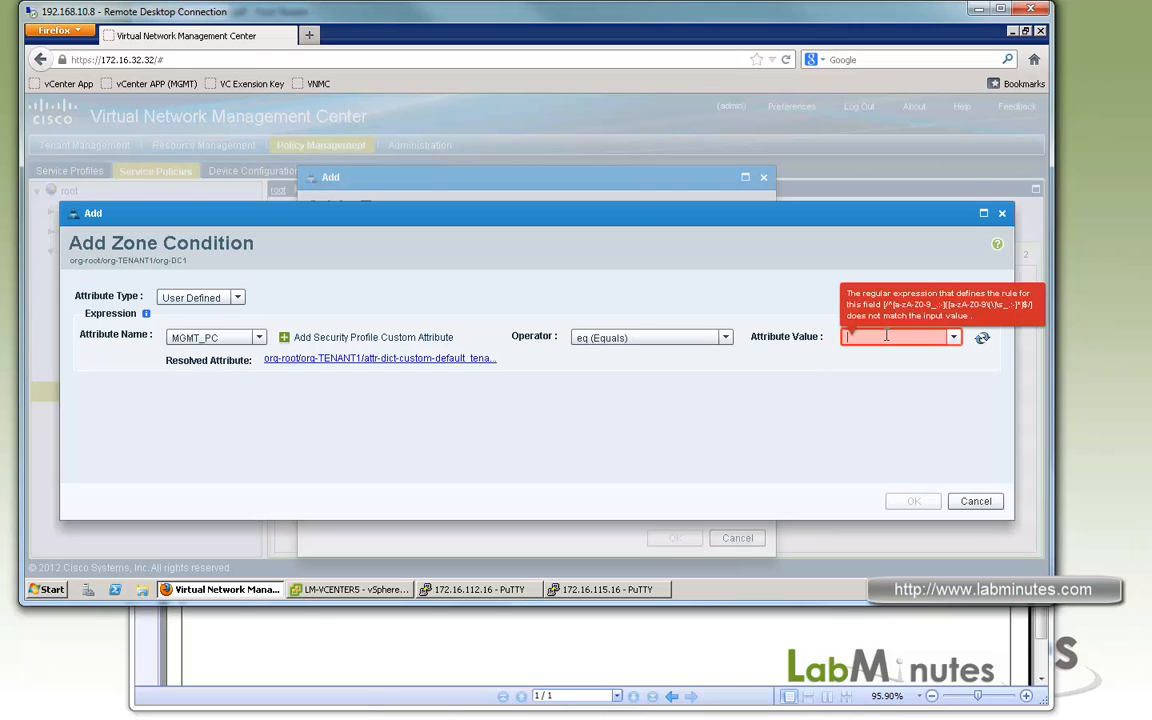
{"action": "type", "text": "MGMT"}
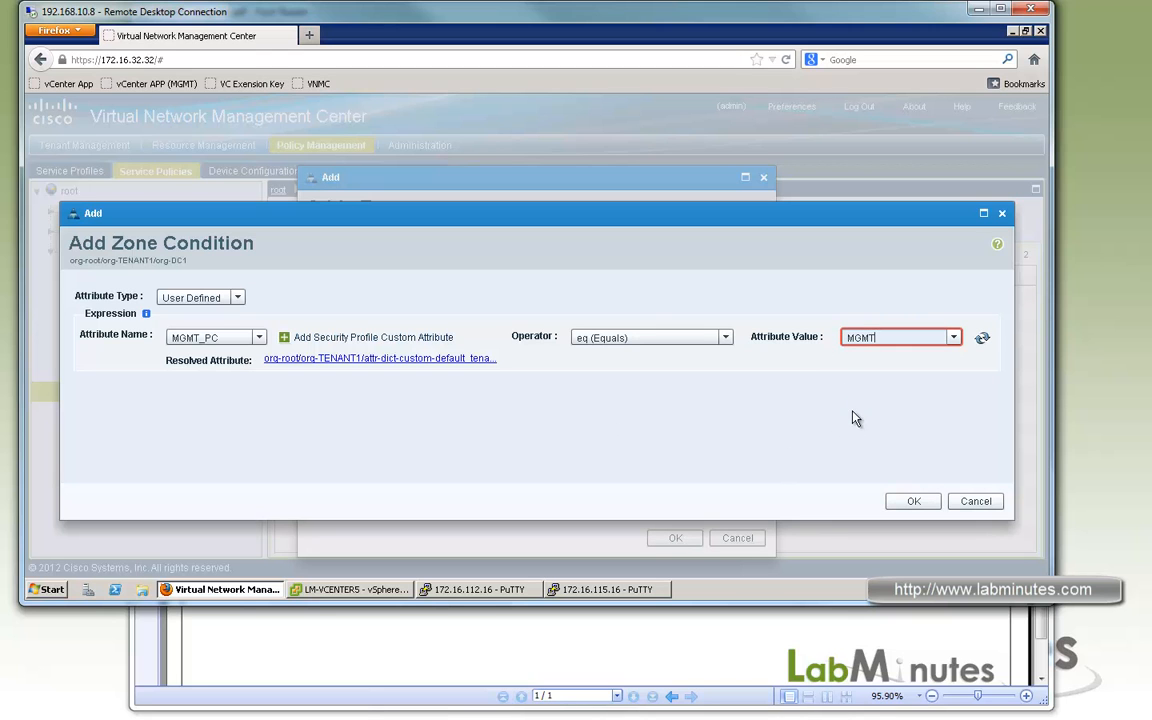
{"action": "left_click", "coordinate": [914, 501]}
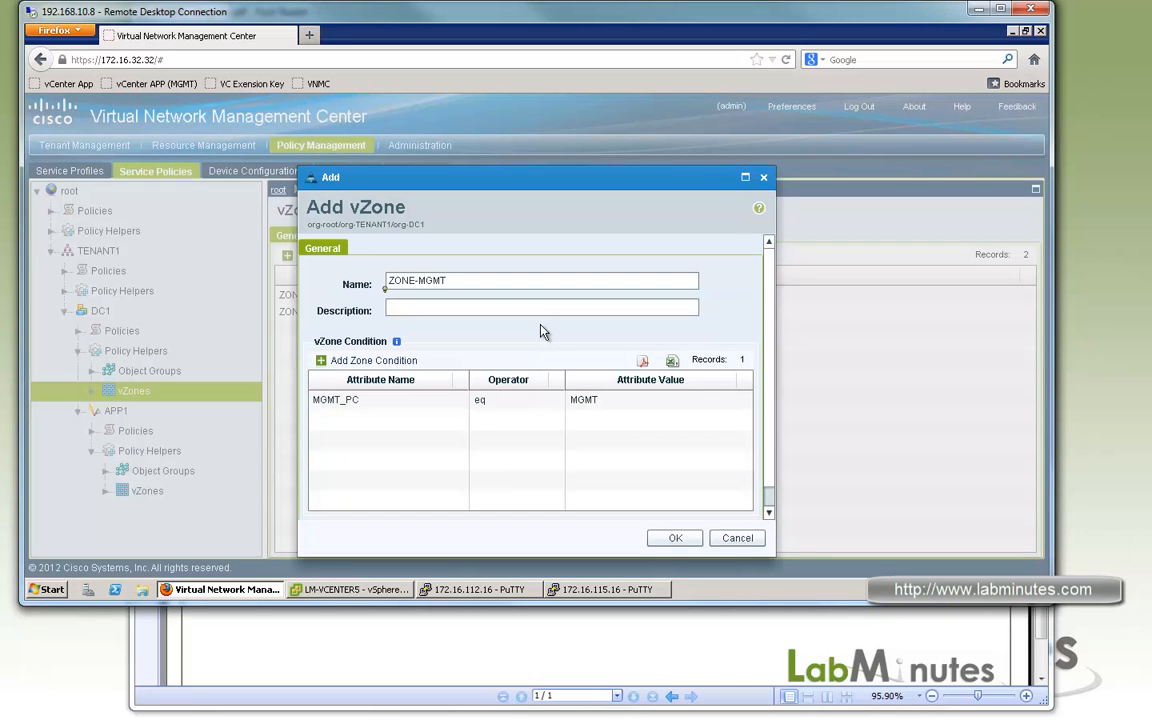
{"action": "left_click", "coordinate": [670, 540]}
{"action": "left_click", "coordinate": [335, 313]}
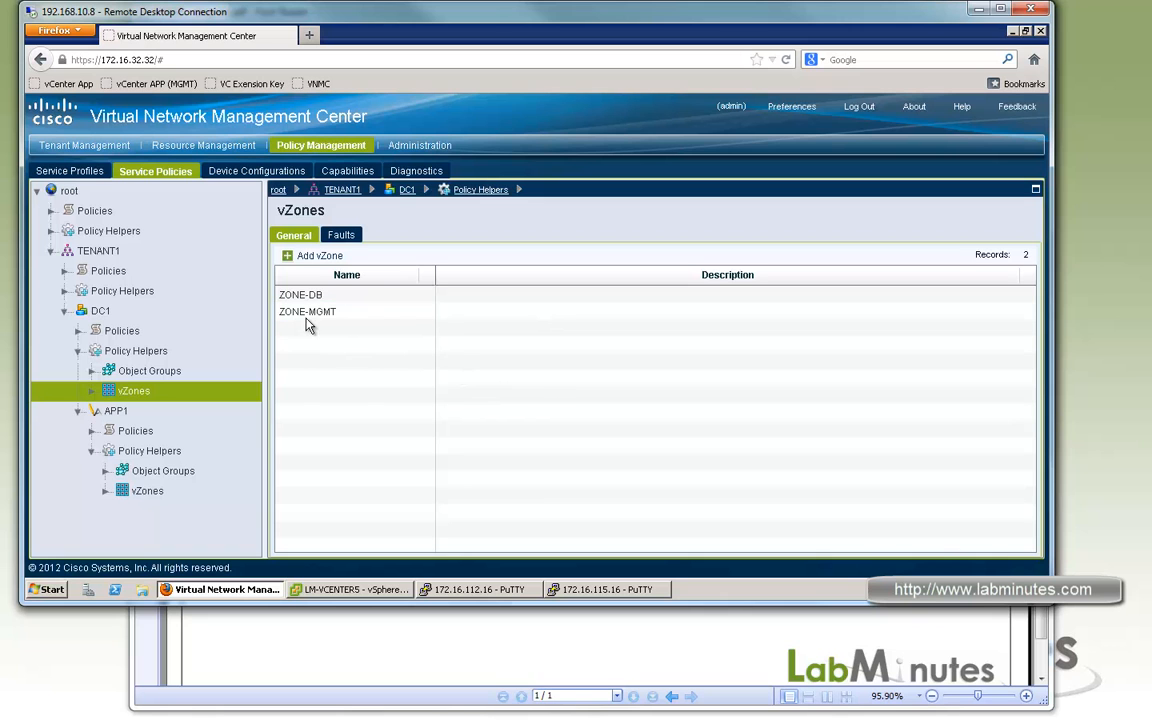
Start a vZone under APP1 named ZONE-WEB and begin adding a zone condition to it.
{"action": "left_click", "coordinate": [147, 491]}
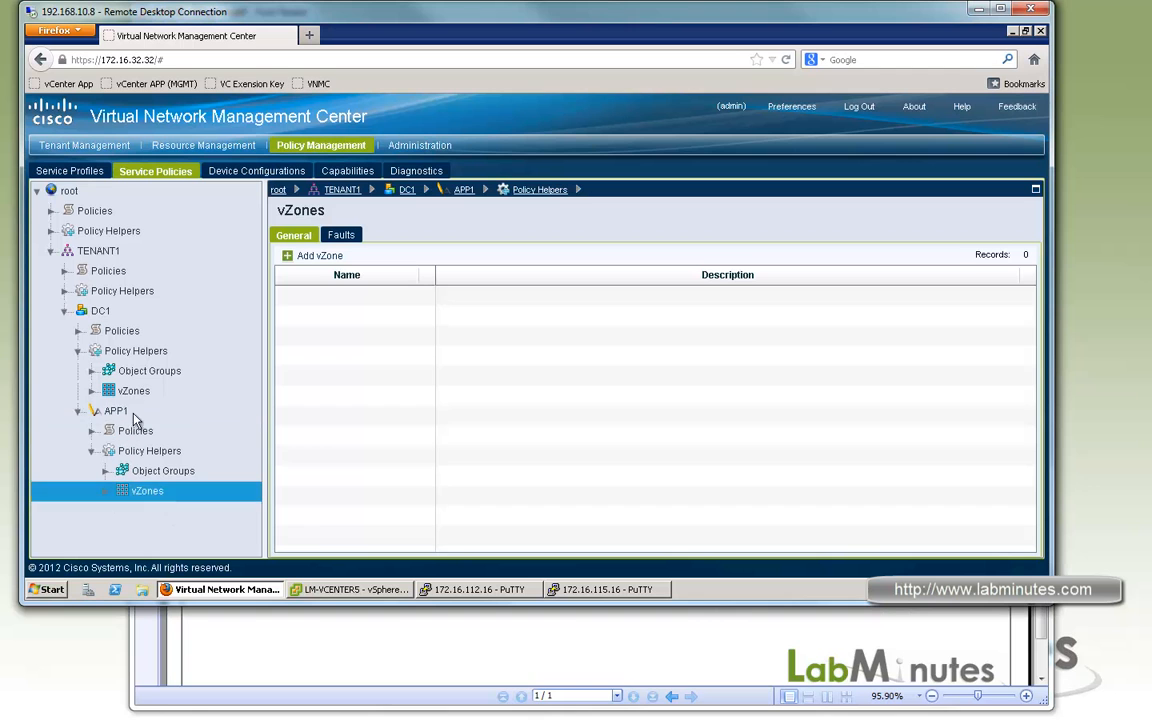
{"action": "left_click", "coordinate": [311, 258]}
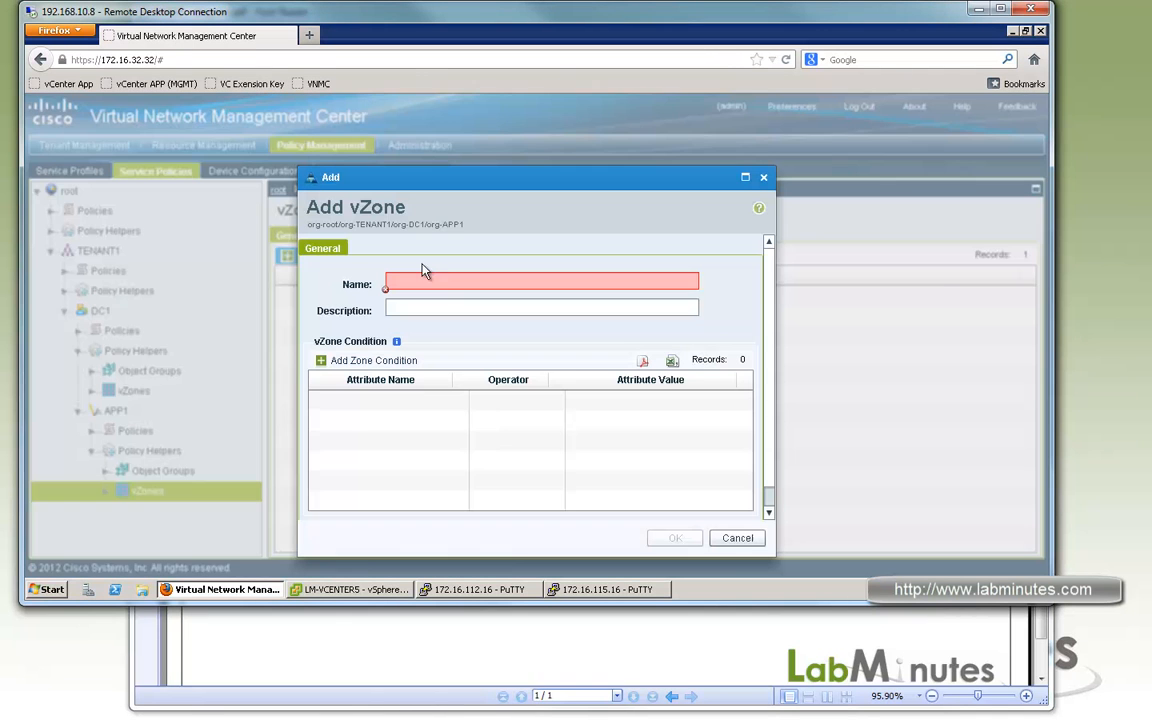
{"action": "left_click", "coordinate": [446, 279]}
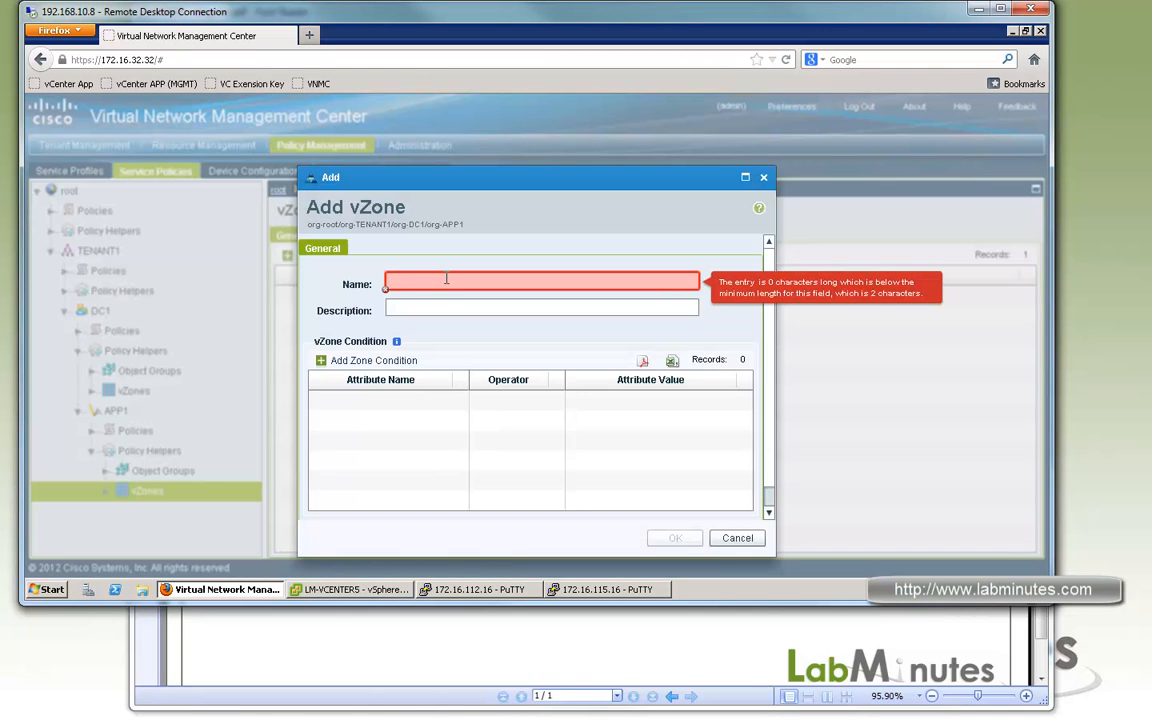
{"action": "type", "text": "zoNE-WEB"}
{"action": "left_click", "coordinate": [393, 371]}
{"action": "left_click", "coordinate": [381, 361]}
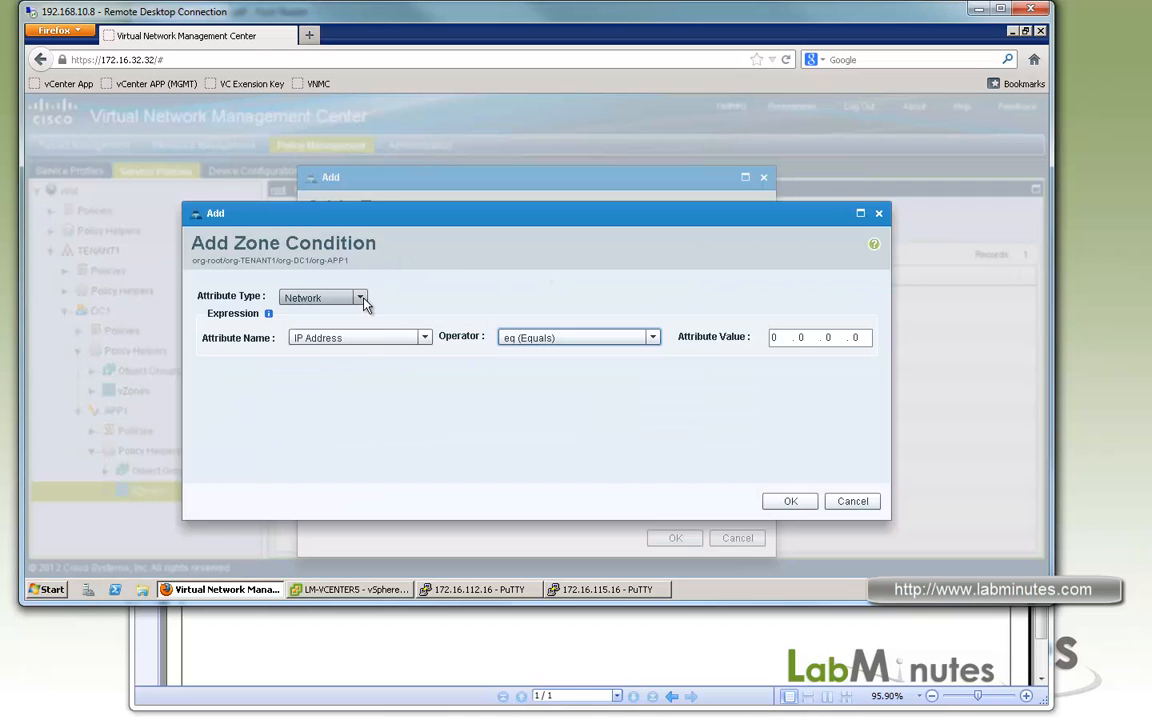
Set the network condition to IP Address member of OBJ_WEB_SRV, and save the condition and the ZONE-WEB vZone.
{"action": "left_click", "coordinate": [425, 338]}
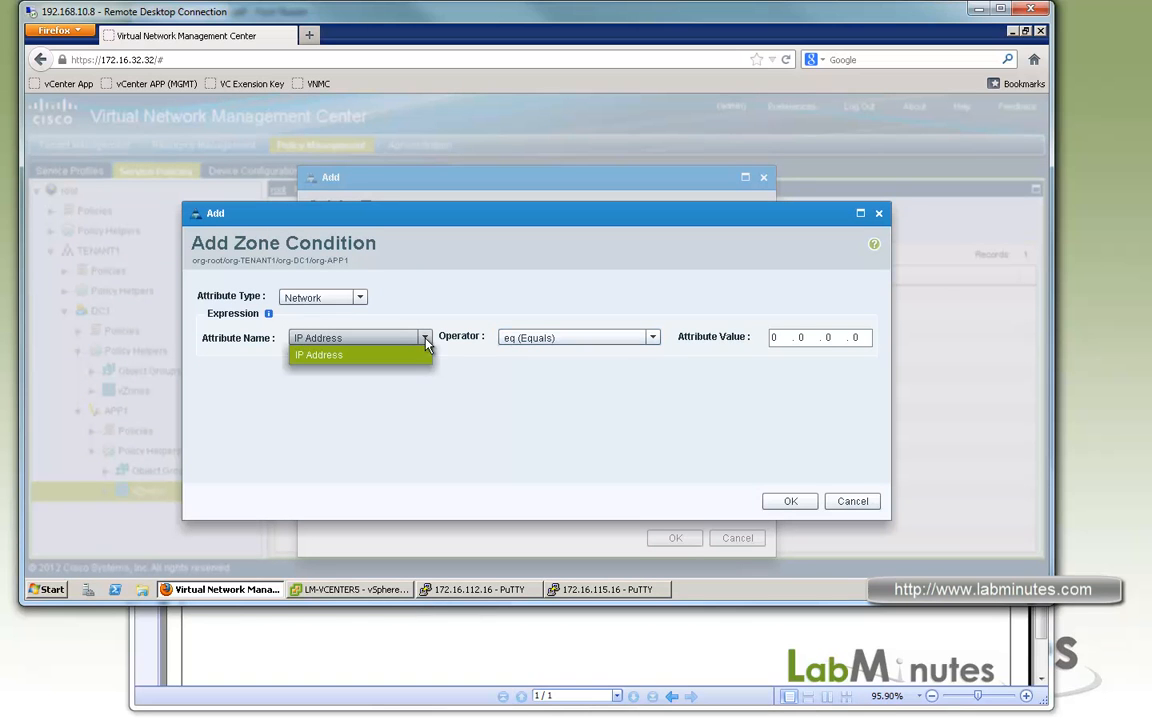
{"action": "left_click", "coordinate": [526, 403]}
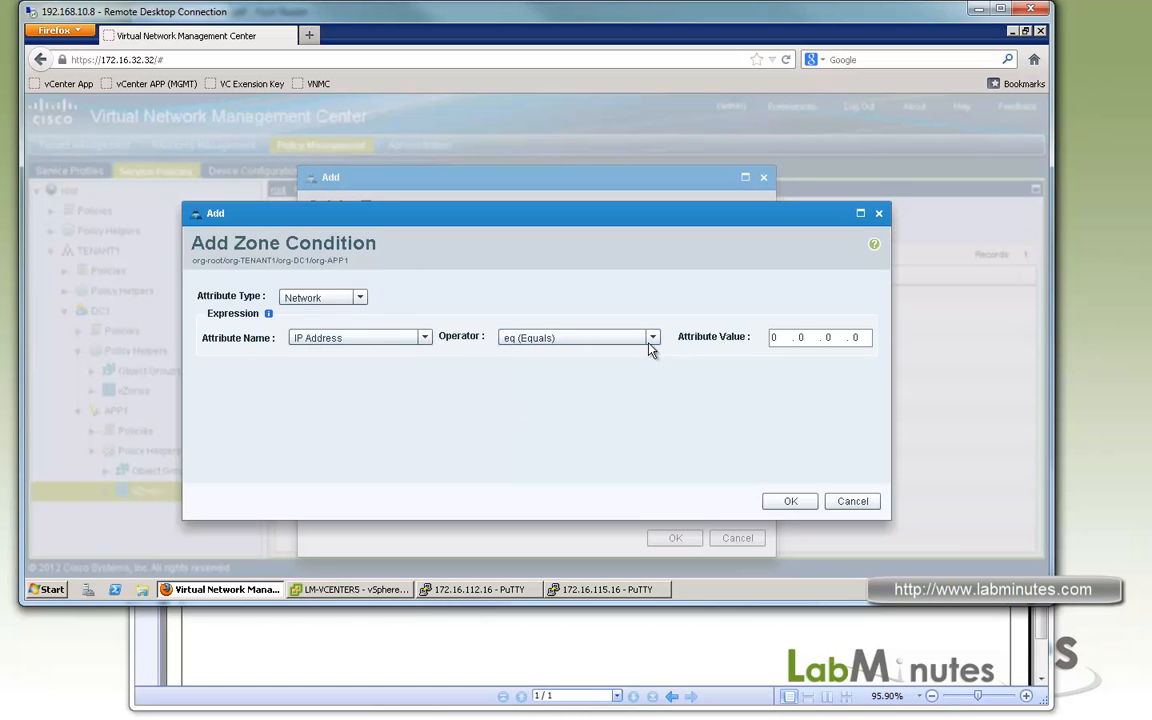
{"action": "left_click", "coordinate": [657, 341]}
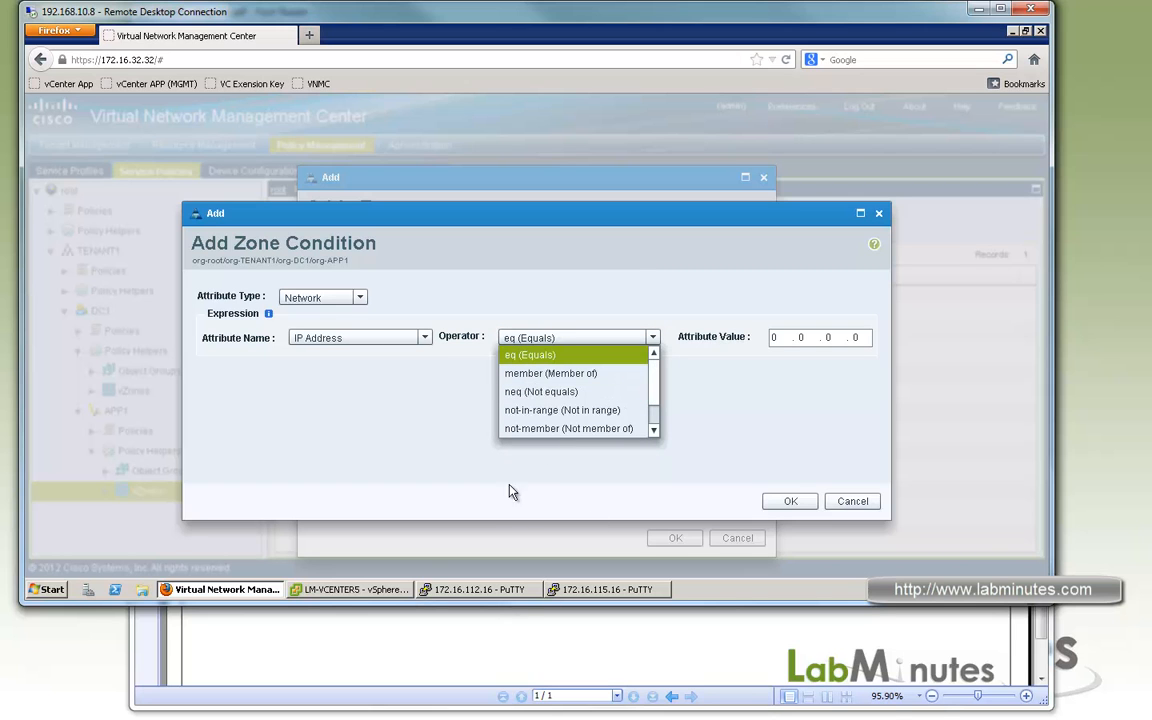
{"action": "left_click", "coordinate": [555, 373]}
{"action": "left_click", "coordinate": [817, 339]}
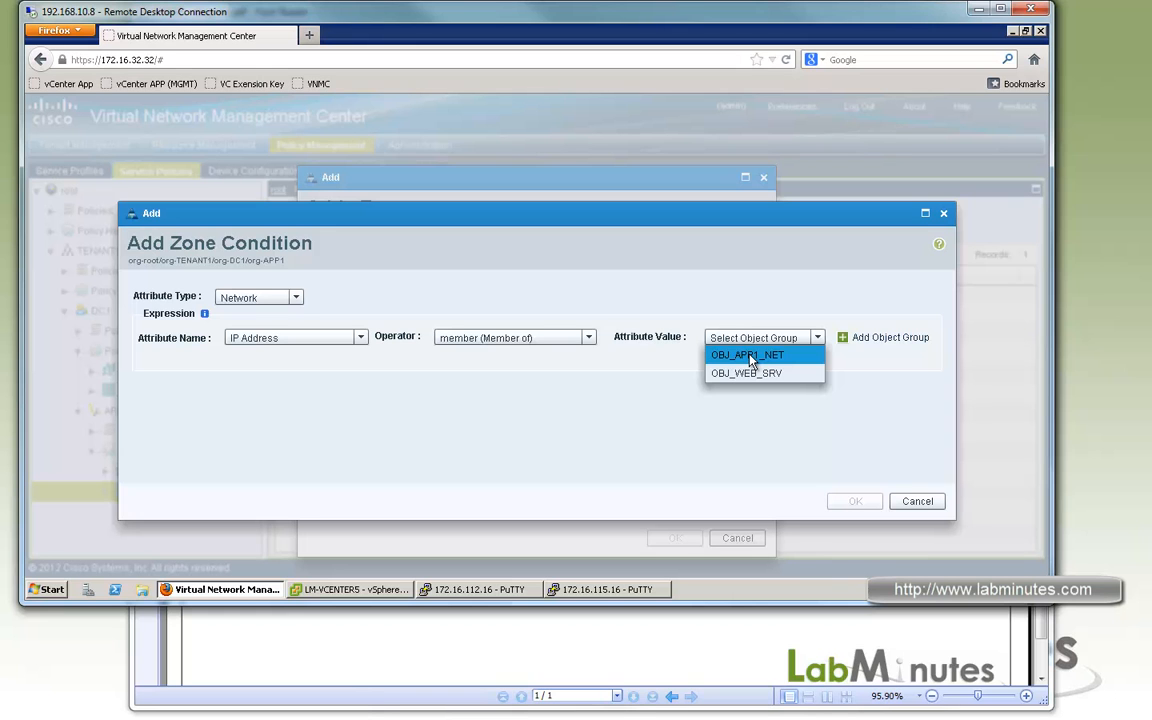
{"action": "left_click", "coordinate": [762, 373]}
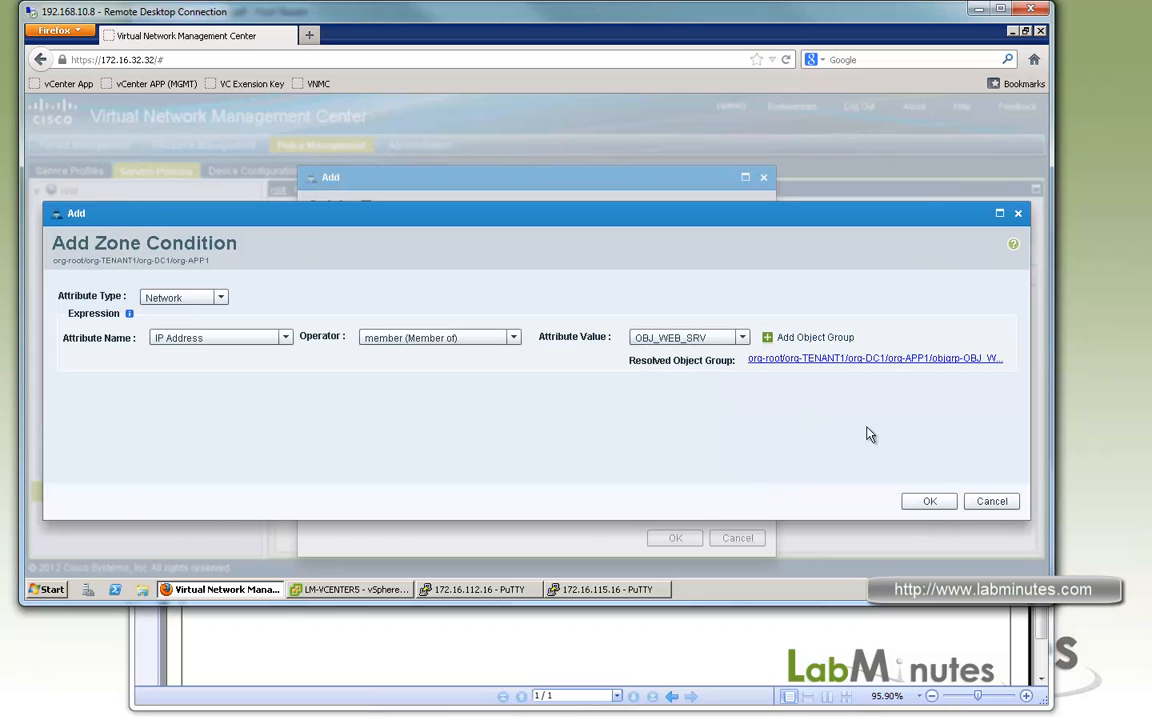
{"action": "left_click", "coordinate": [931, 502]}
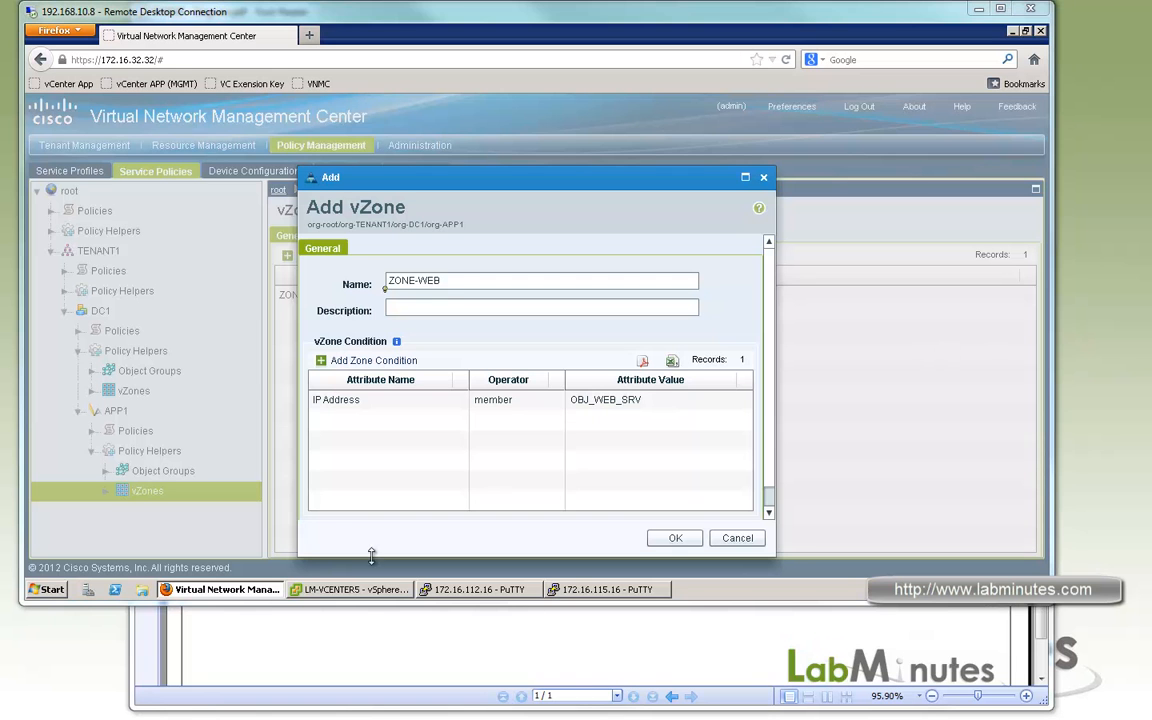
{"action": "left_click", "coordinate": [673, 540]}
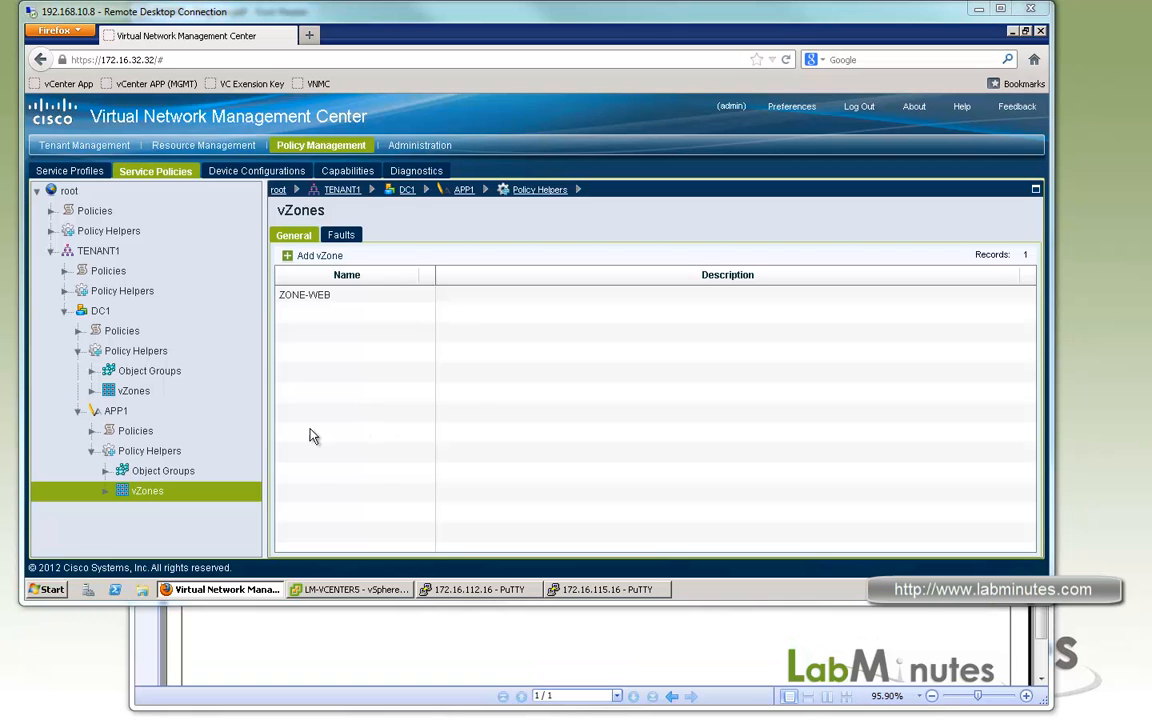
Open the ACL policies of APP1 and start a new ACL policy named ACL_WEB_ZONE.
{"action": "left_click", "coordinate": [95, 432]}
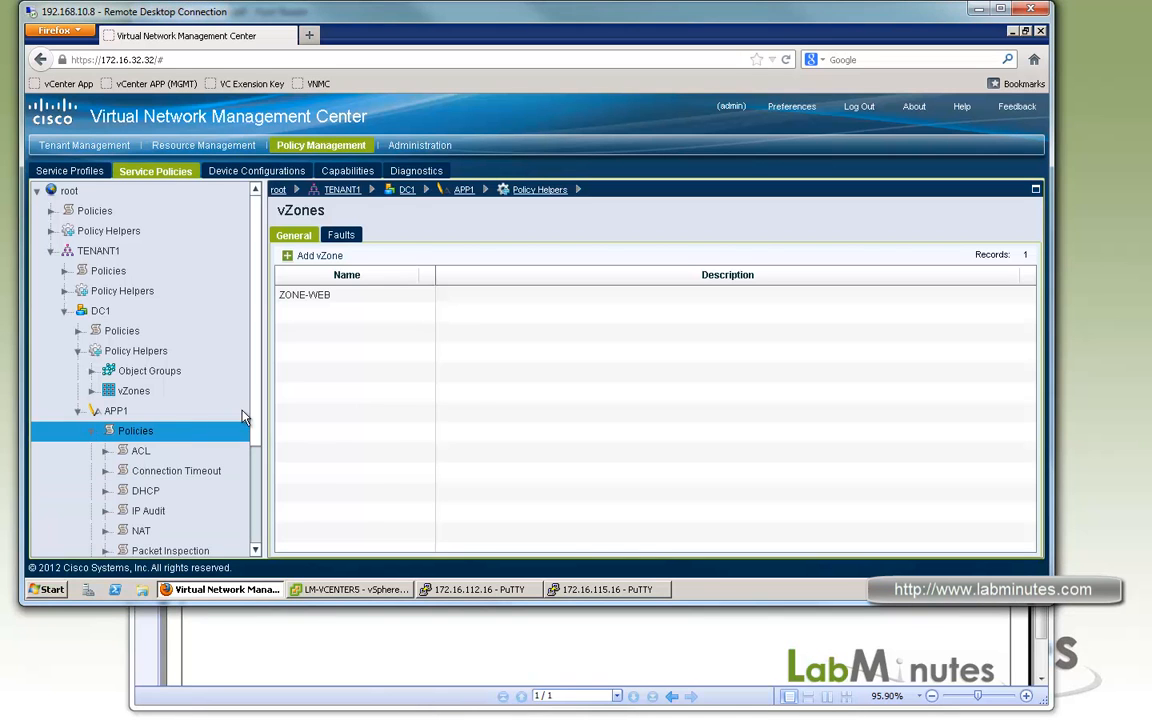
{"action": "left_click_drag", "start_coordinate": [257, 377], "coordinate": [262, 413]}
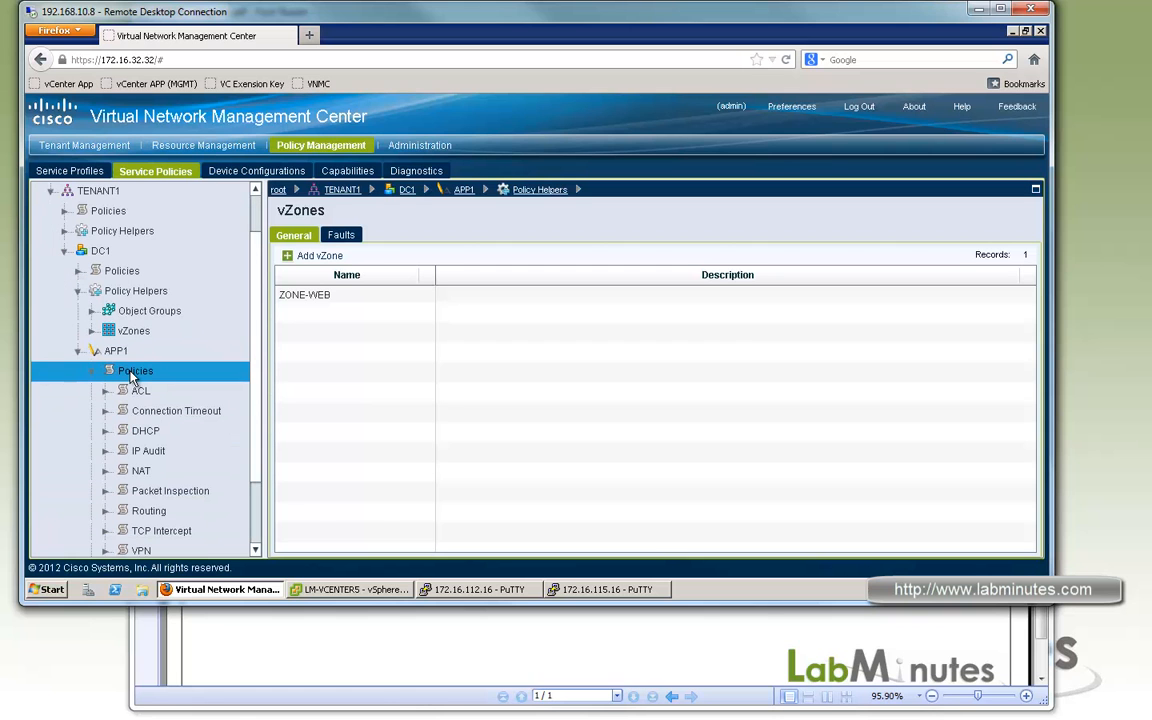
{"action": "left_click", "coordinate": [442, 645]}
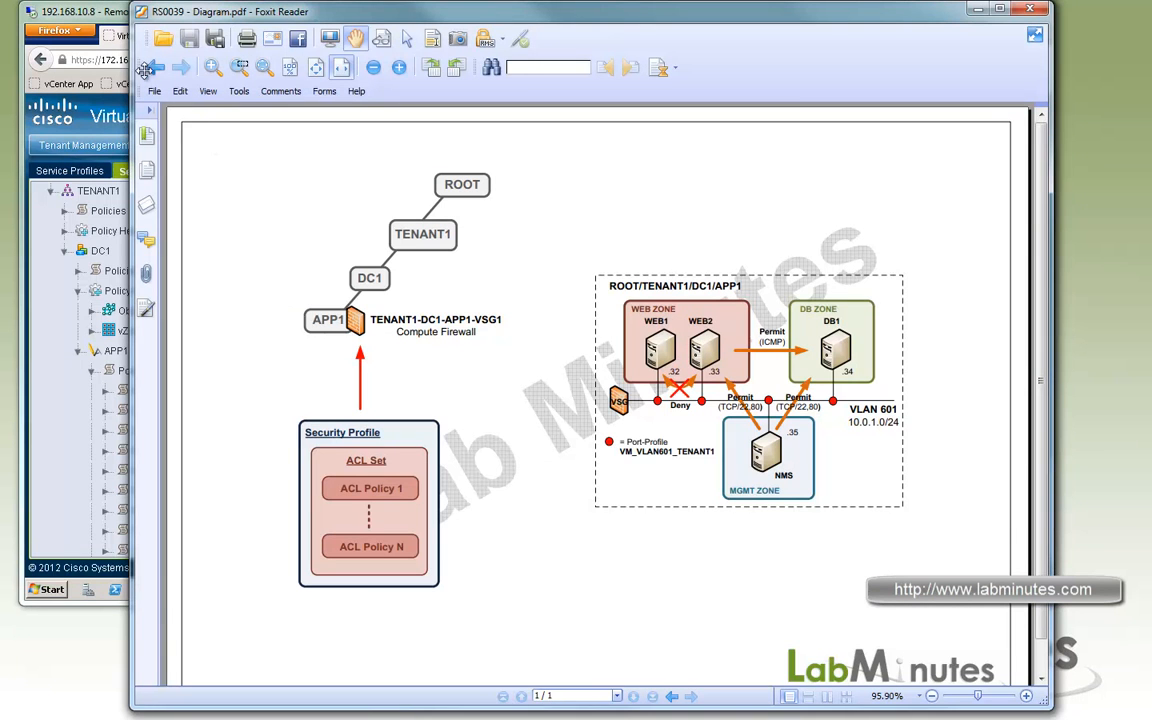
{"action": "left_click", "coordinate": [120, 30]}
{"action": "left_click", "coordinate": [112, 391]}
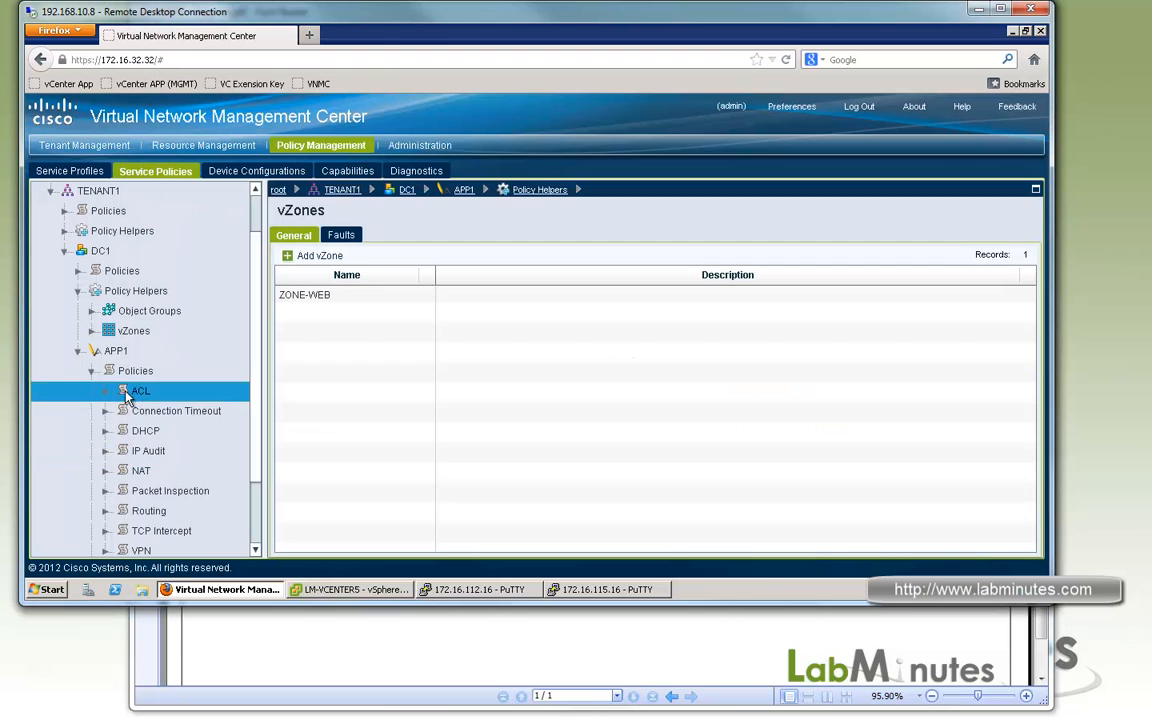
{"action": "left_click", "coordinate": [107, 391]}
{"action": "left_click", "coordinate": [160, 430]}
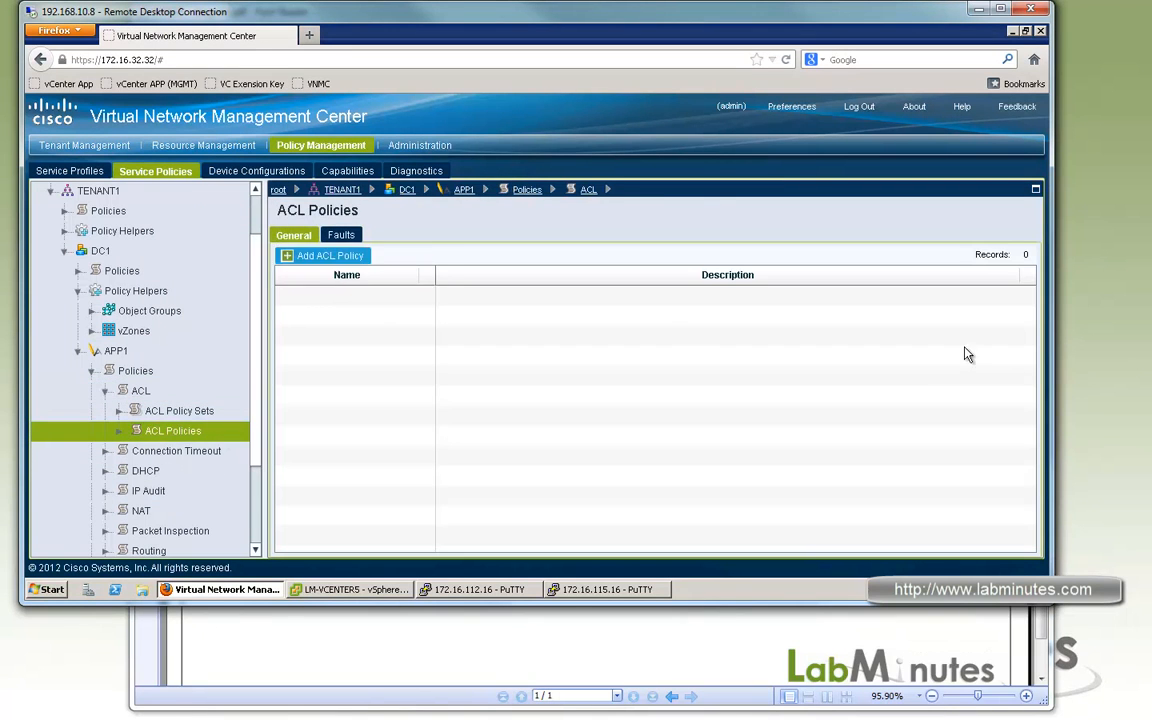
{"action": "left_click", "coordinate": [330, 256]}
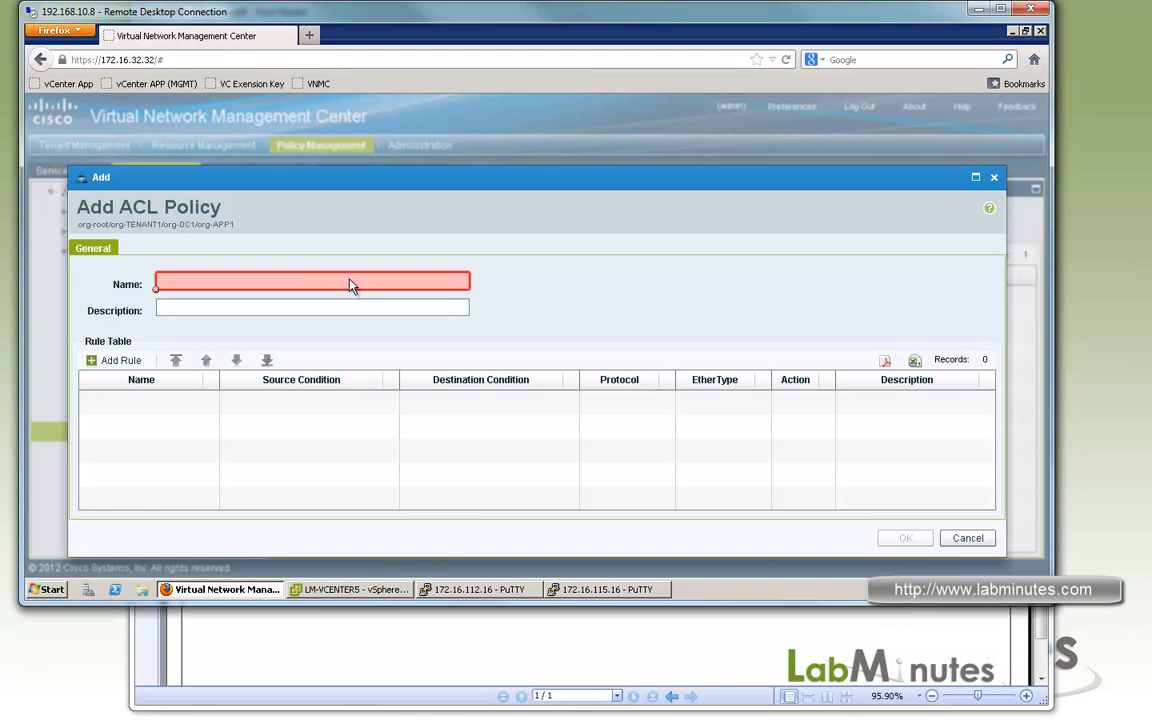
{"action": "type", "text": "ACL_WEB_ZONE"}
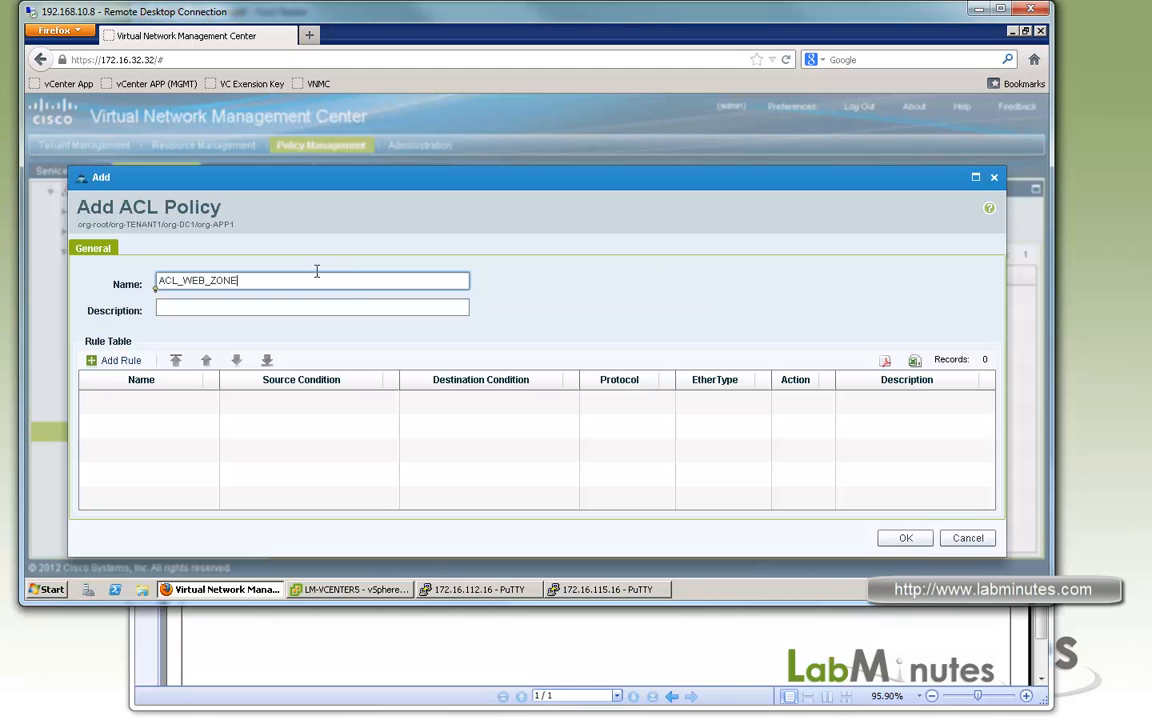
Start a drop rule named DENY_WEB_SRV in the ACL policy, with logging enabled.
{"action": "left_click", "coordinate": [118, 361]}
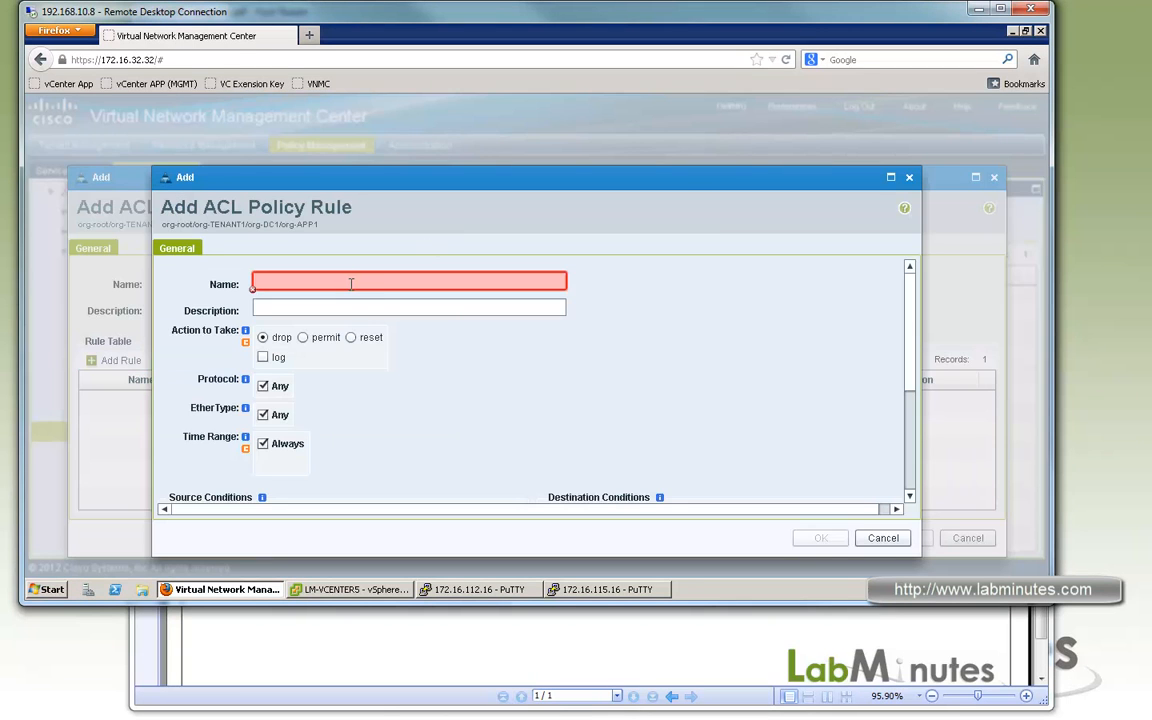
{"action": "left_click", "coordinate": [351, 284]}
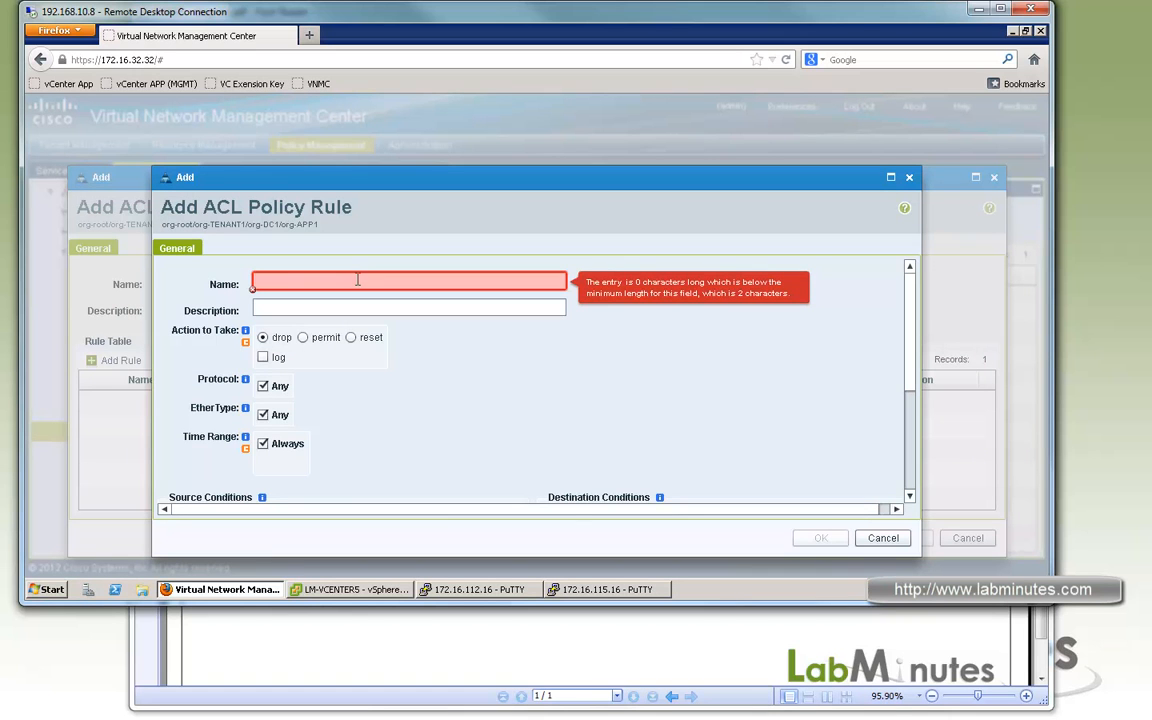
{"action": "type", "text": "DENY"}
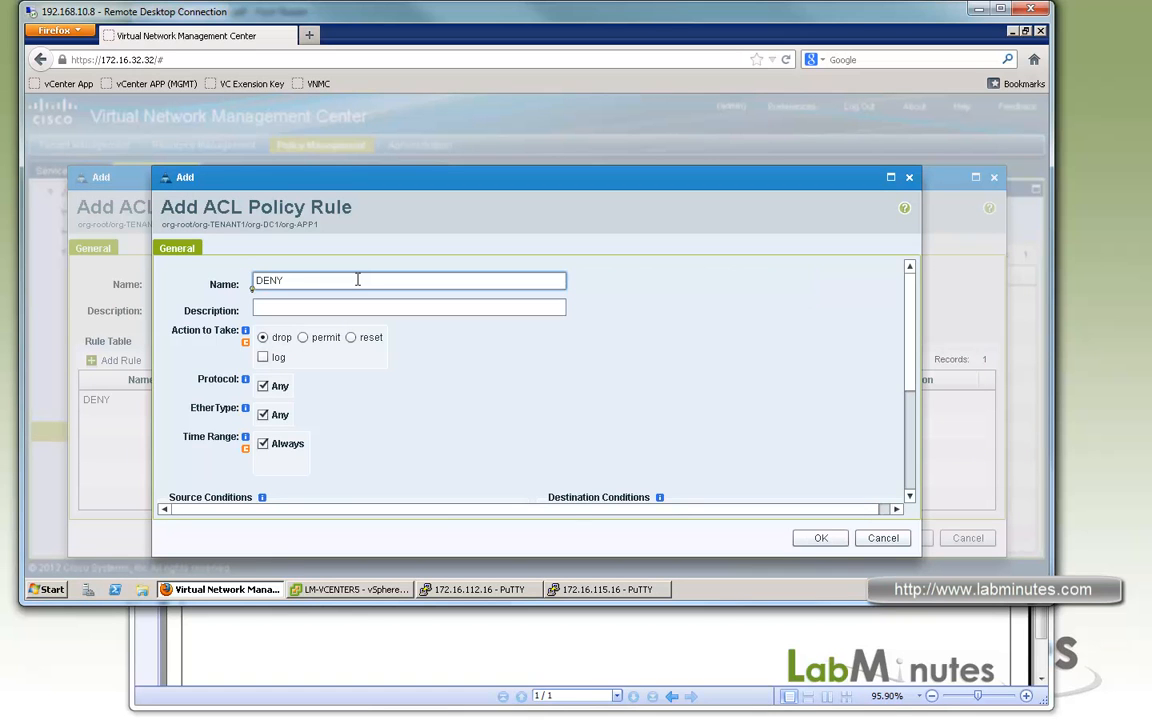
{"action": "type", "text": "_WEB_SRV"}
{"action": "left_click", "coordinate": [263, 357]}
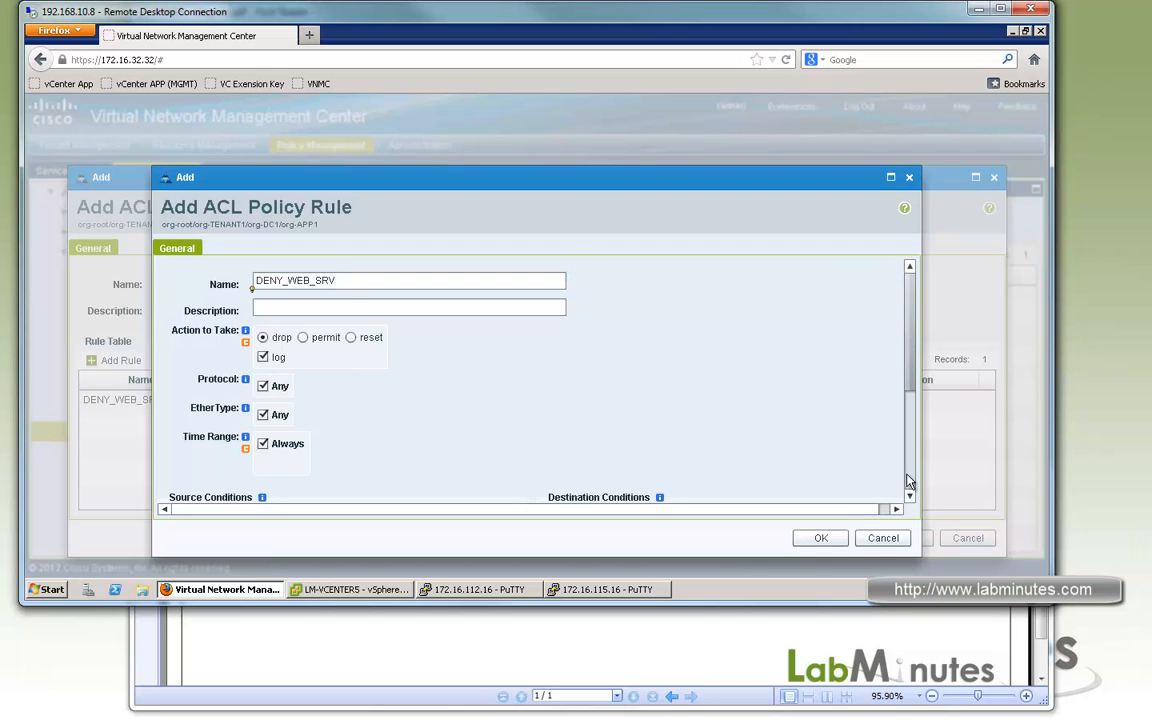
Add a source condition to the rule that matches IP Address member of OBJ_WEB_SRV.
{"action": "scroll", "coordinate": [321, 360], "scroll_direction": "down", "scroll_amount": 4}
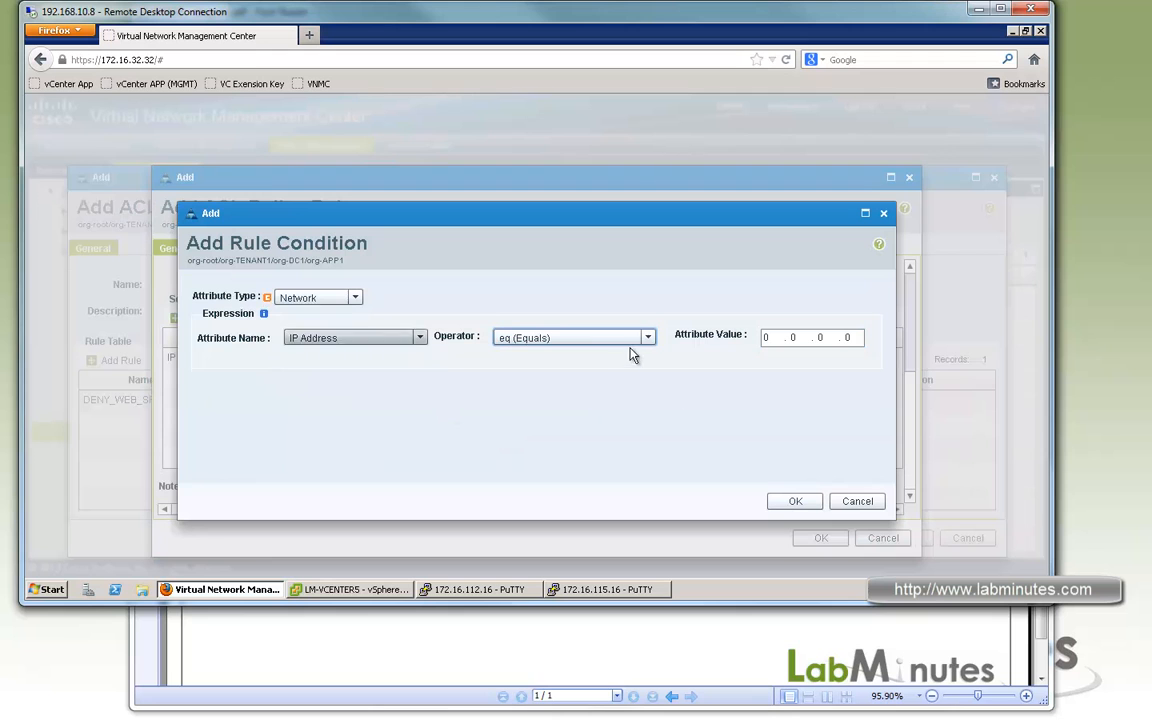
{"action": "left_click", "coordinate": [575, 338]}
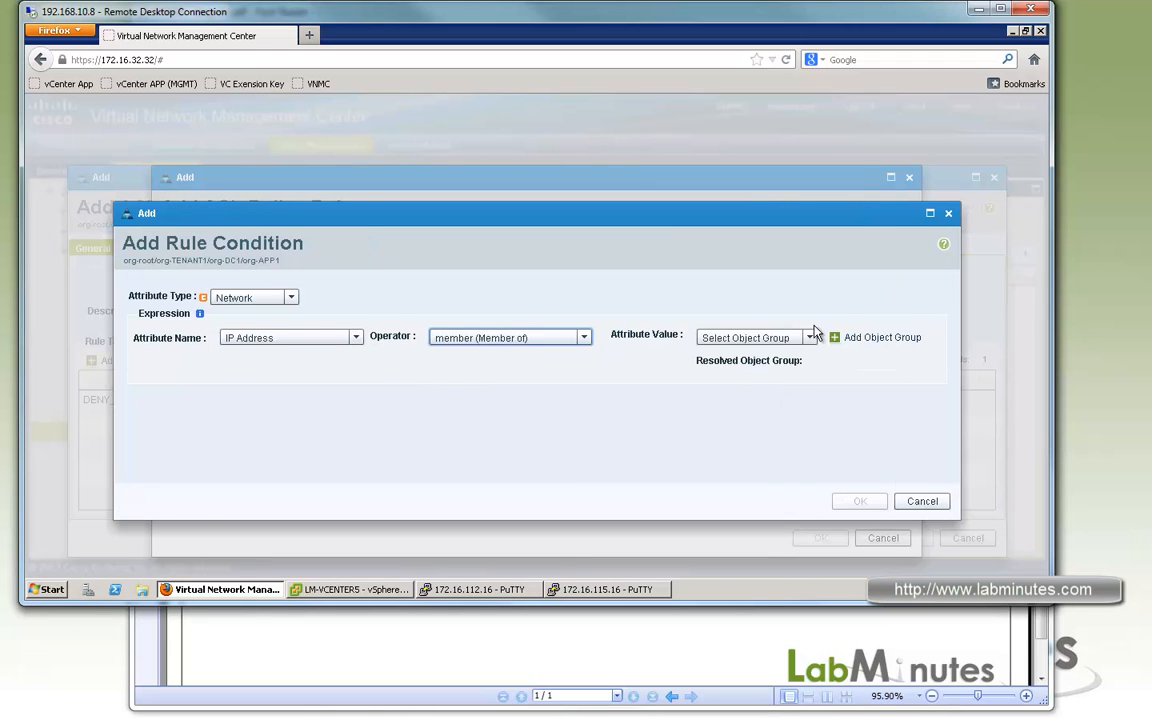
{"action": "left_click", "coordinate": [808, 338]}
{"action": "left_click", "coordinate": [748, 374]}
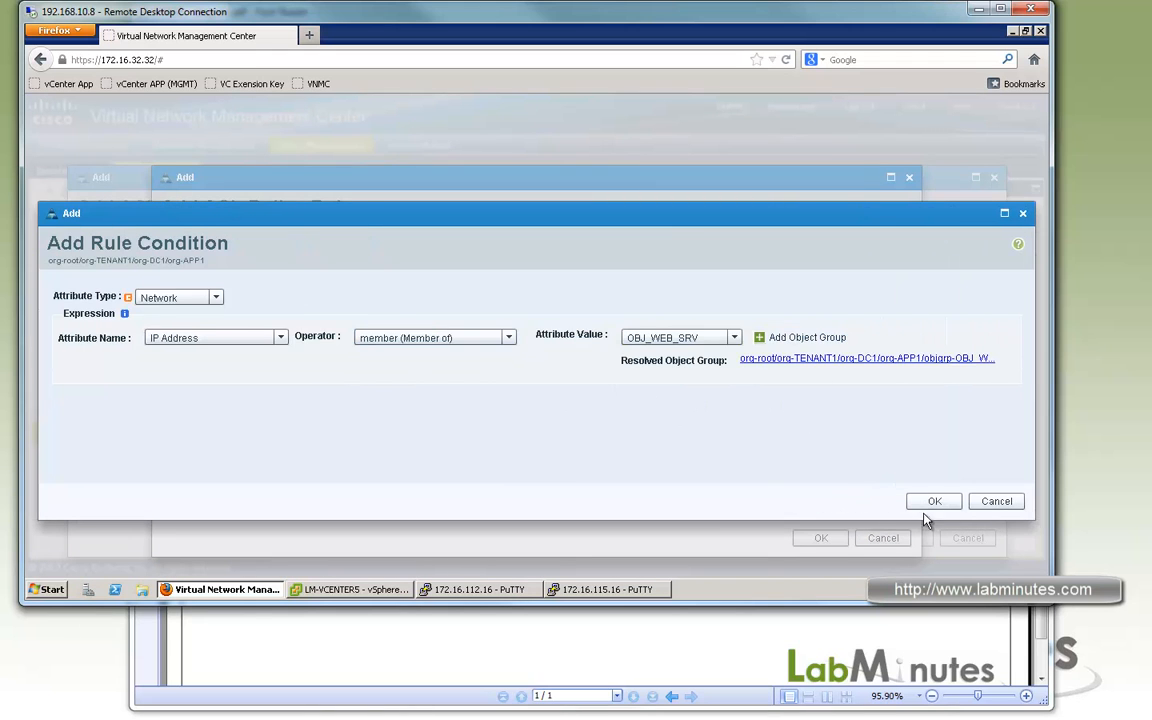
{"action": "left_click", "coordinate": [934, 502]}
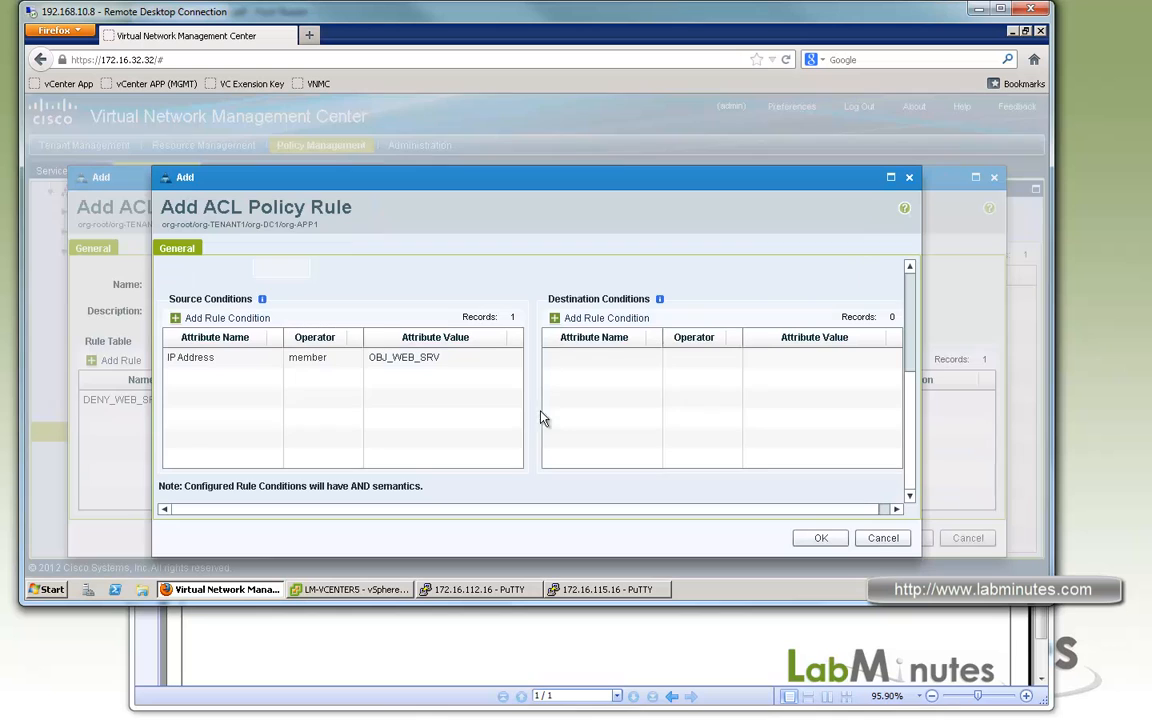
Add a destination condition of IP Address member of OBJ_WEB_SRV, and save the rule and the ACL_WEB_ZONE policy.
{"action": "left_click", "coordinate": [598, 318]}
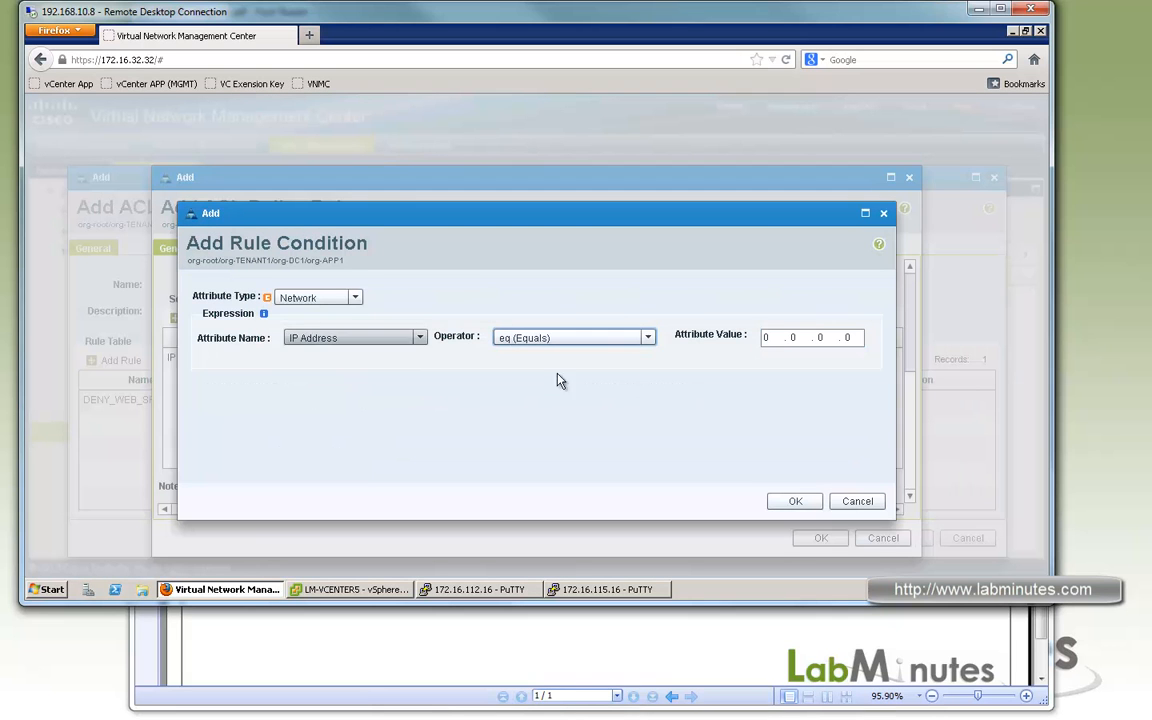
{"action": "left_click", "coordinate": [652, 340]}
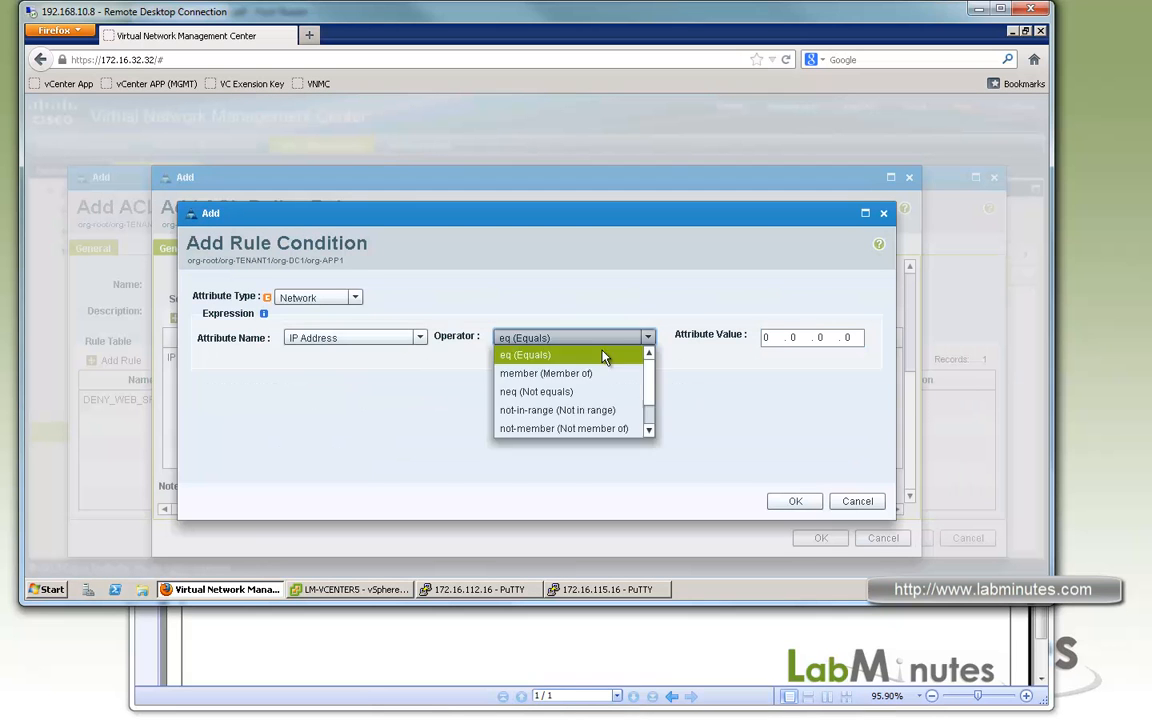
{"action": "left_click", "coordinate": [600, 374]}
{"action": "left_click", "coordinate": [814, 341]}
{"action": "left_click", "coordinate": [758, 377]}
{"action": "left_click", "coordinate": [934, 501]}
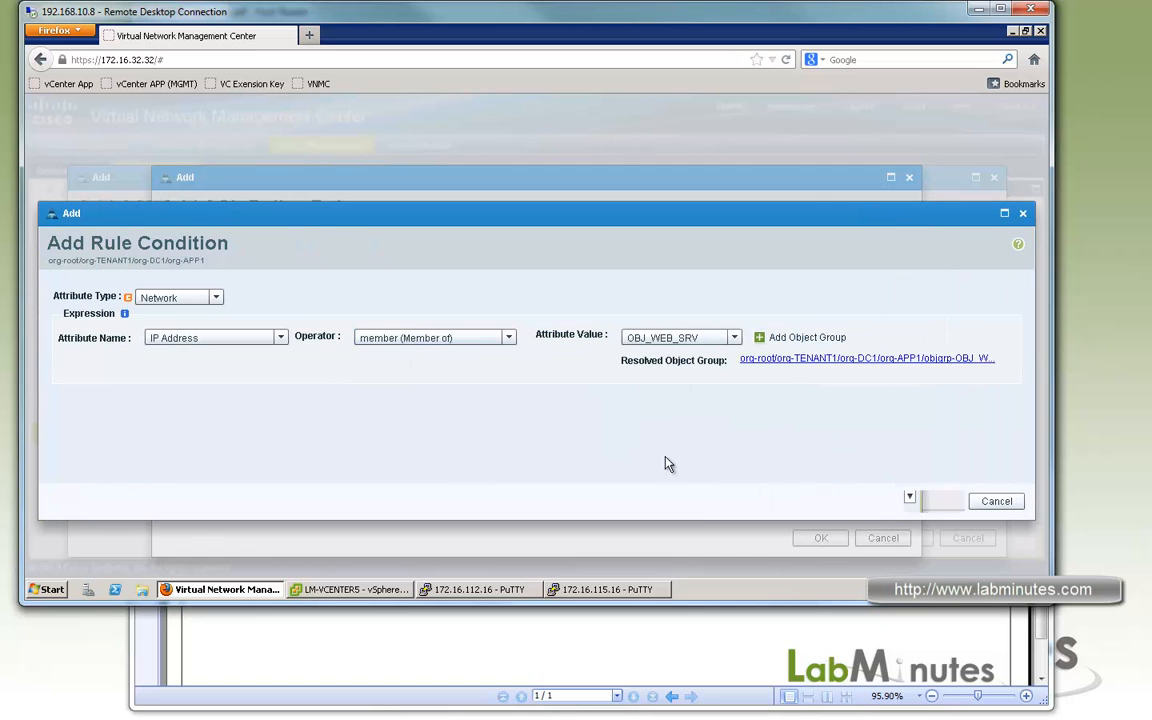
{"action": "left_click", "coordinate": [824, 540]}
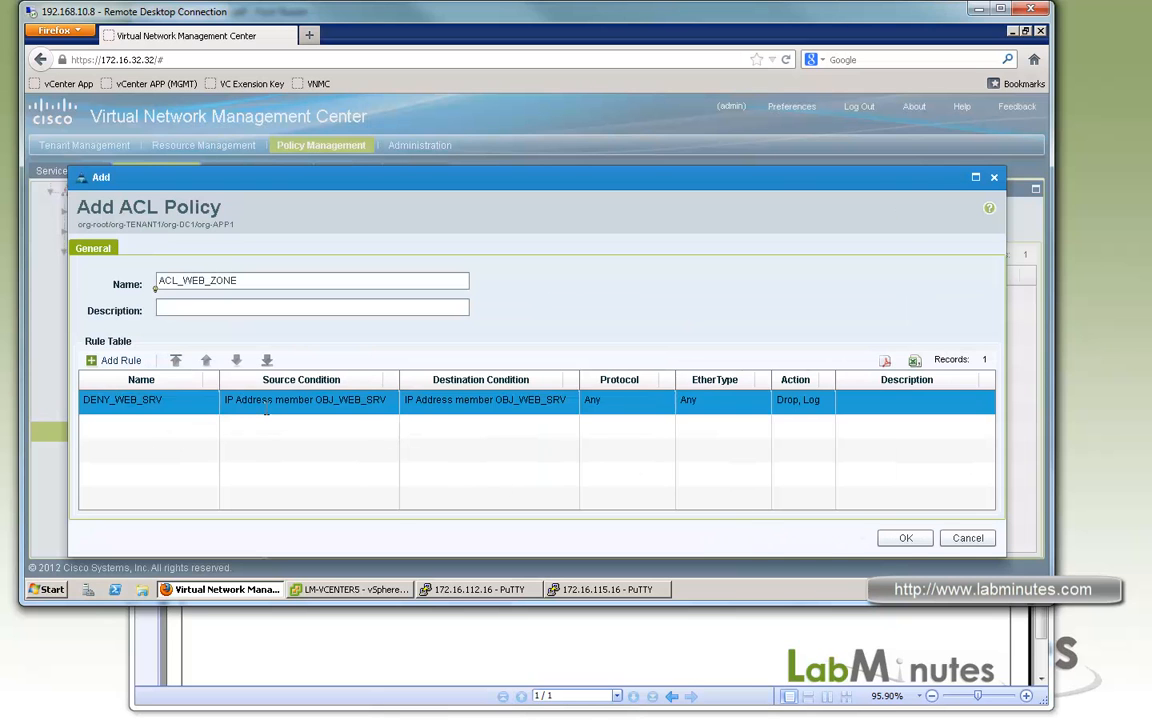
{"action": "left_click", "coordinate": [906, 538]}
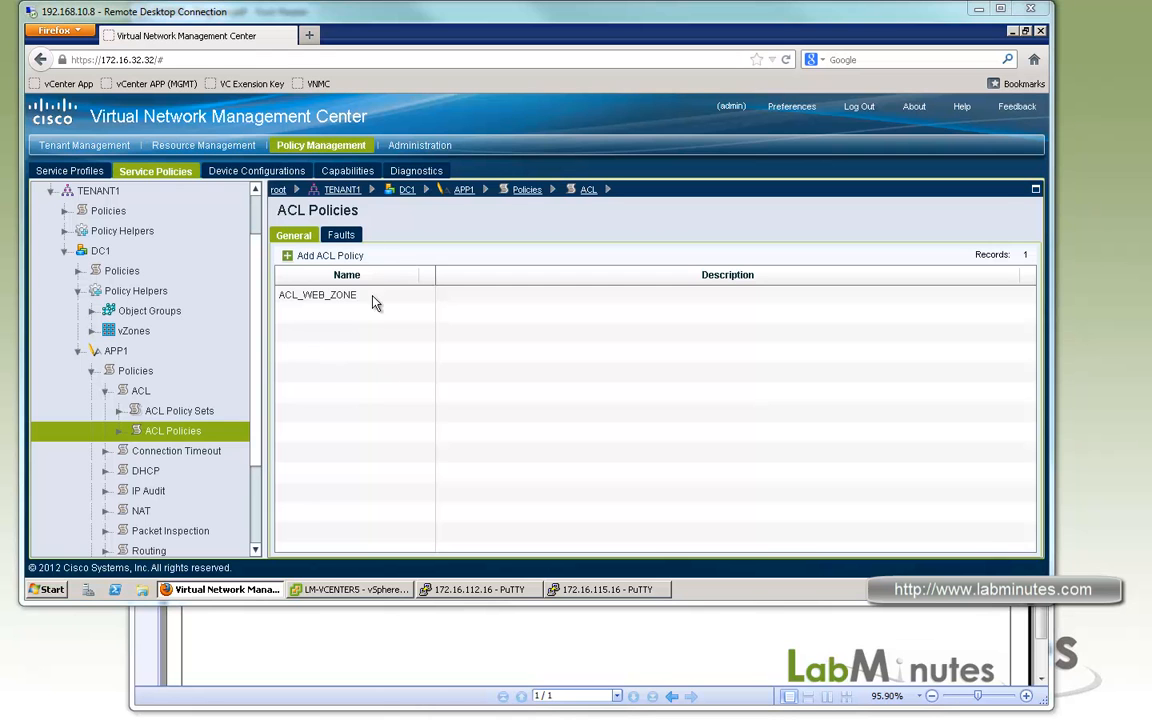
Start a new ACL policy named ACL_INTER_ZONE for APP1.
{"action": "left_click", "coordinate": [339, 261]}
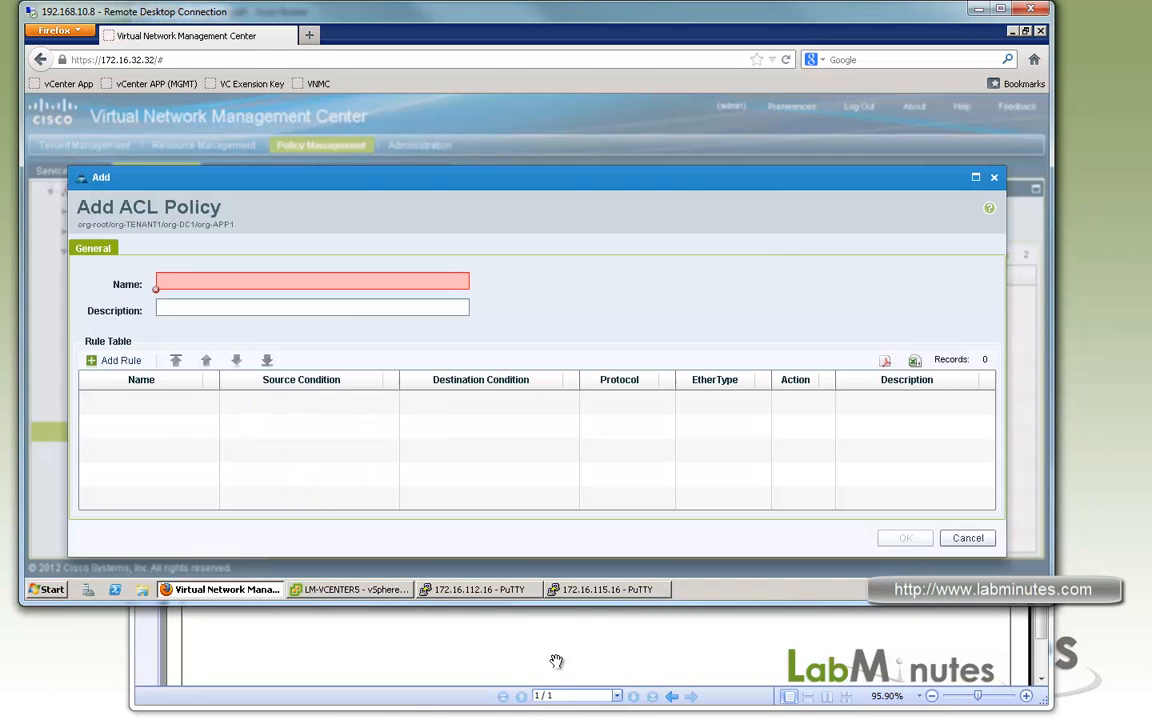
{"action": "left_click", "coordinate": [556, 661]}
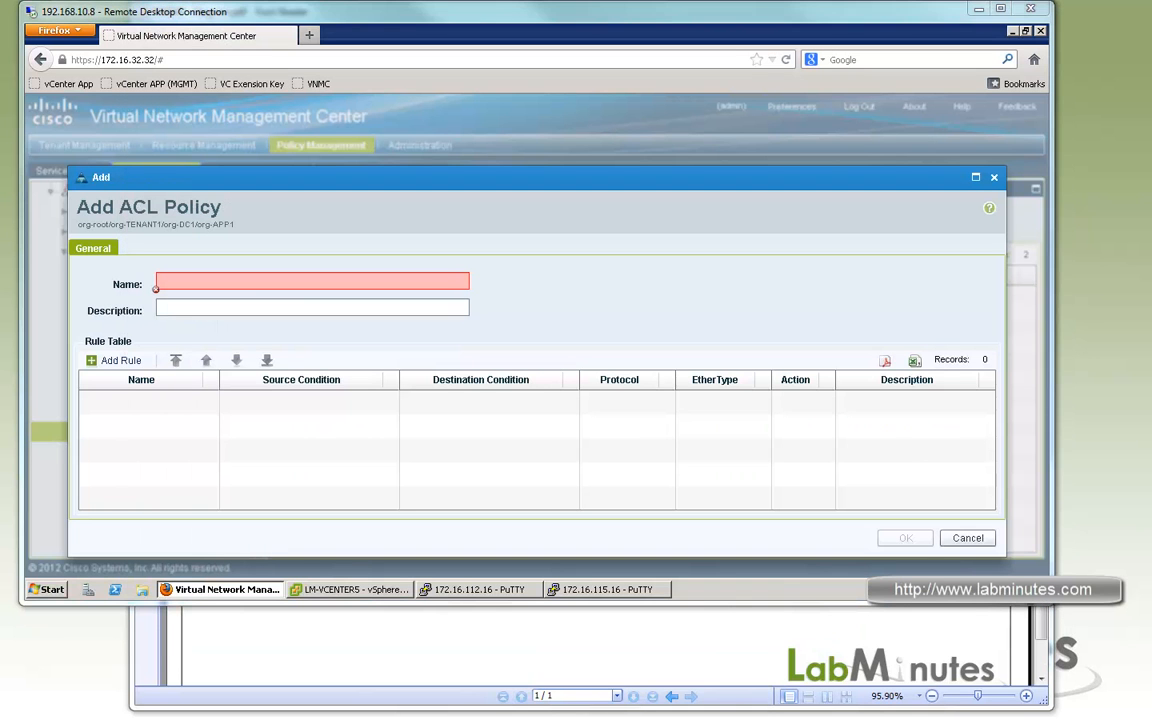
{"action": "left_click", "coordinate": [250, 283]}
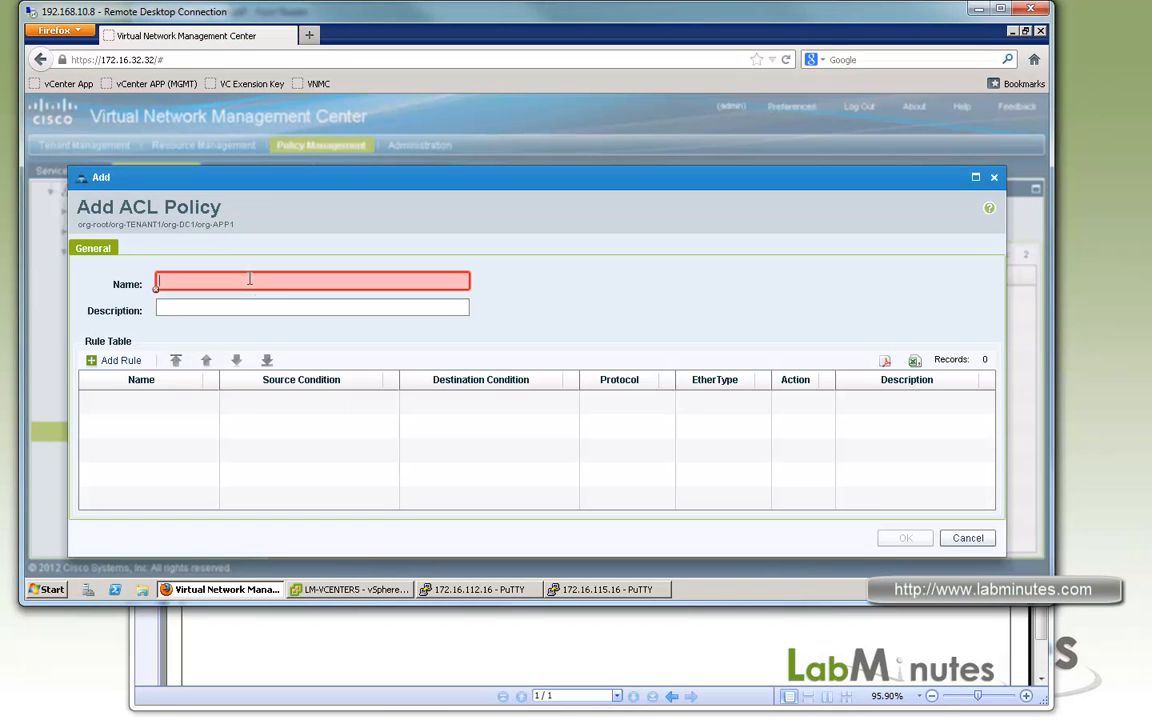
{"action": "type", "text": "AC"}
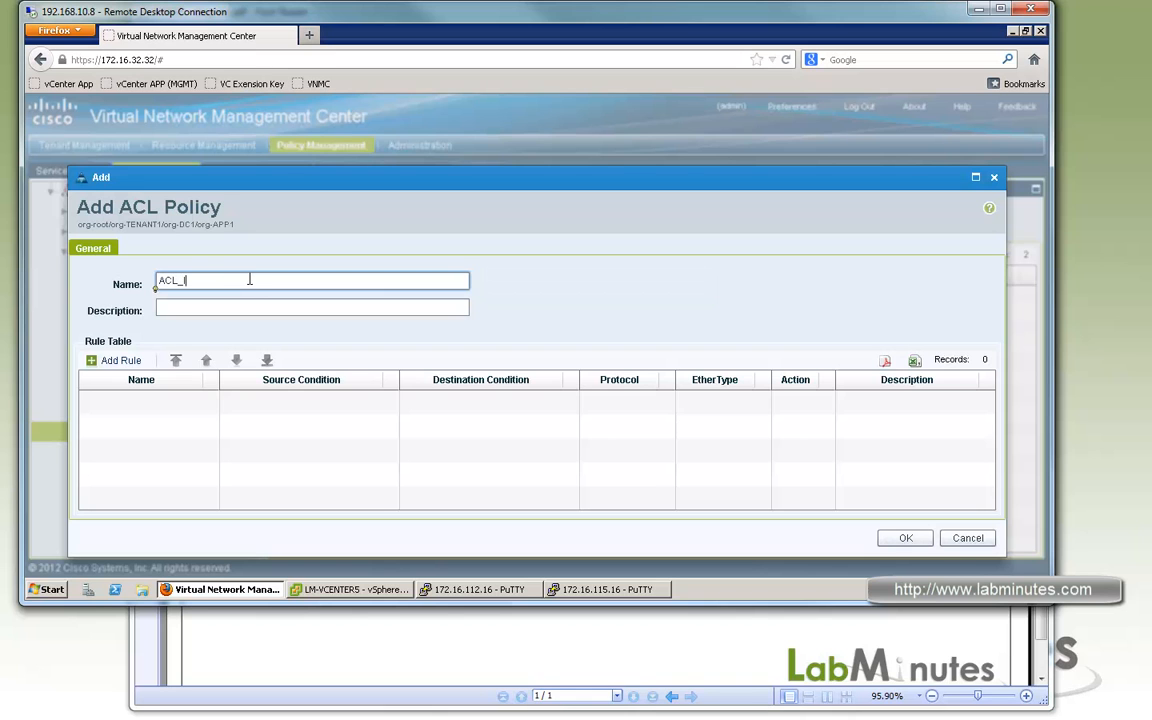
{"action": "type", "text": "L_INTER_ZONE"}
Start a rule named WEB_TO_DB in the ACL policy, checking the zone diagram, and set its action to permit.
{"action": "left_click", "coordinate": [118, 362]}
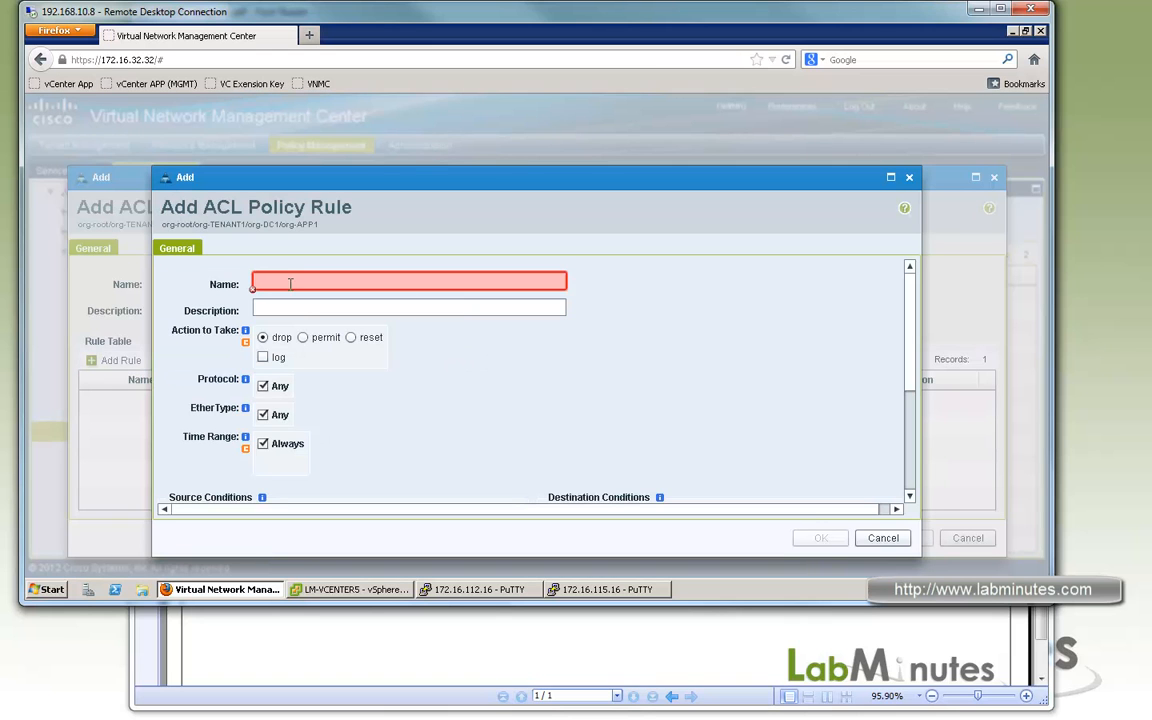
{"action": "left_click", "coordinate": [296, 279]}
{"action": "type", "text": "WEB_TO_DB"}
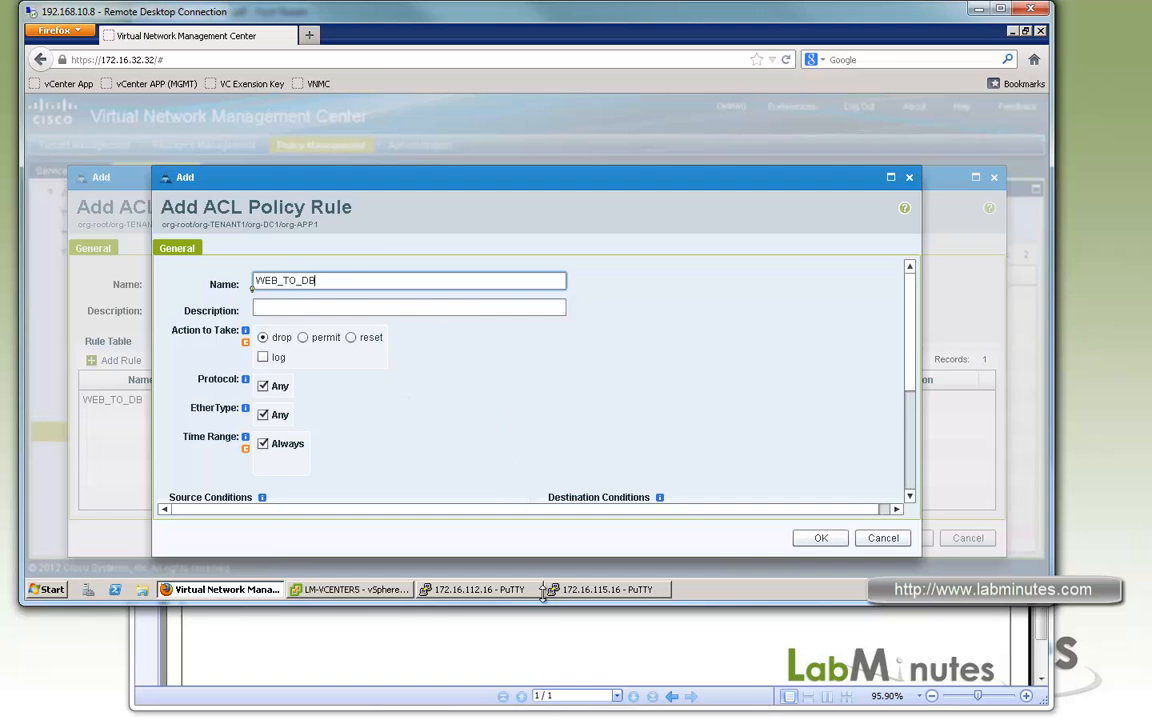
{"action": "left_click", "coordinate": [556, 647]}
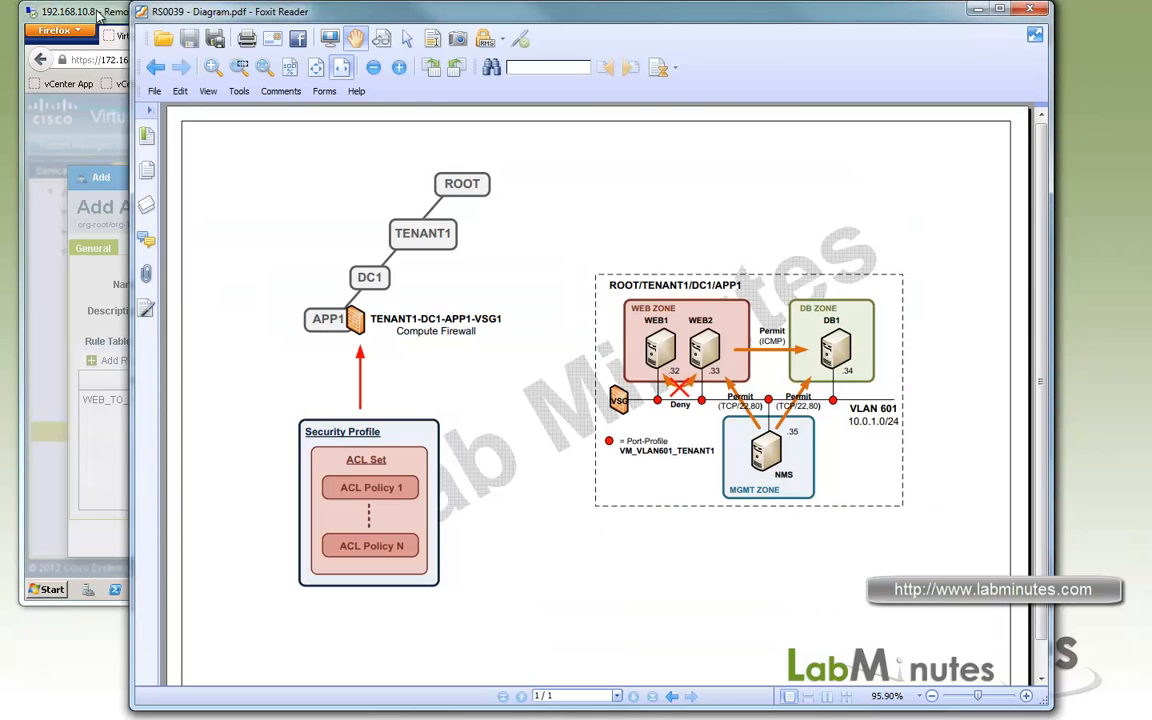
{"action": "left_click", "coordinate": [100, 14]}
{"action": "left_click", "coordinate": [303, 337]}
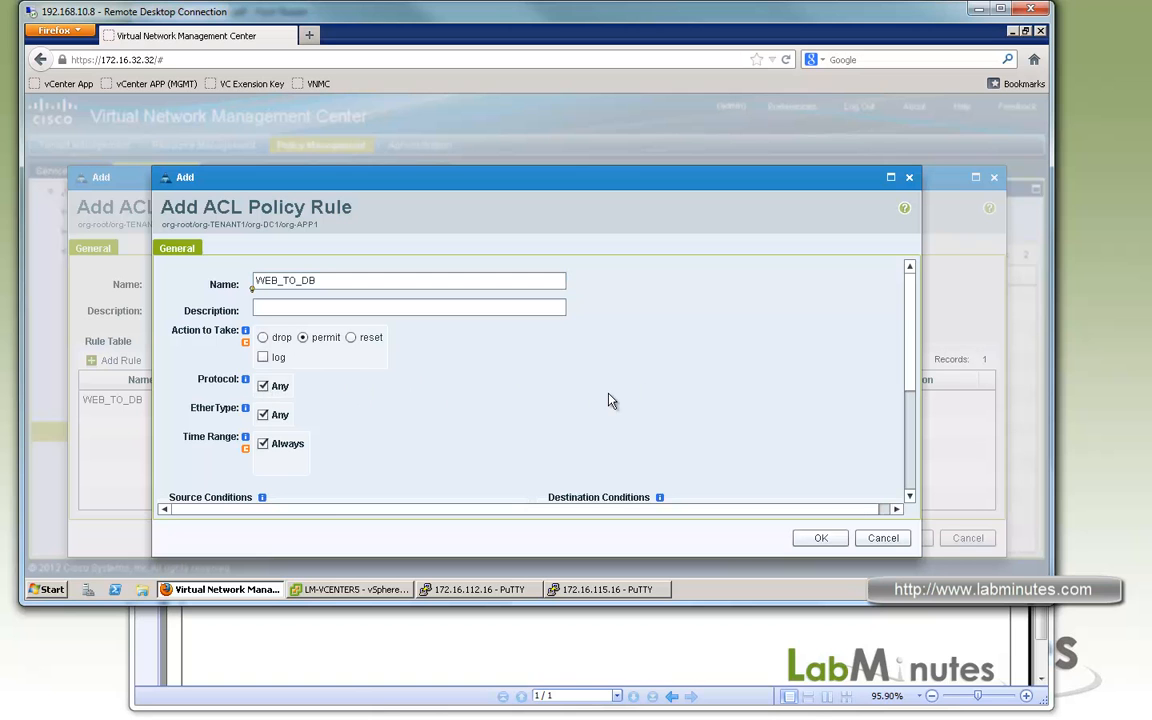
Restrict the WEB_TO_DB rule's protocol to member of the OBJ_DB_SERVICE object group.
{"action": "left_click", "coordinate": [263, 385]}
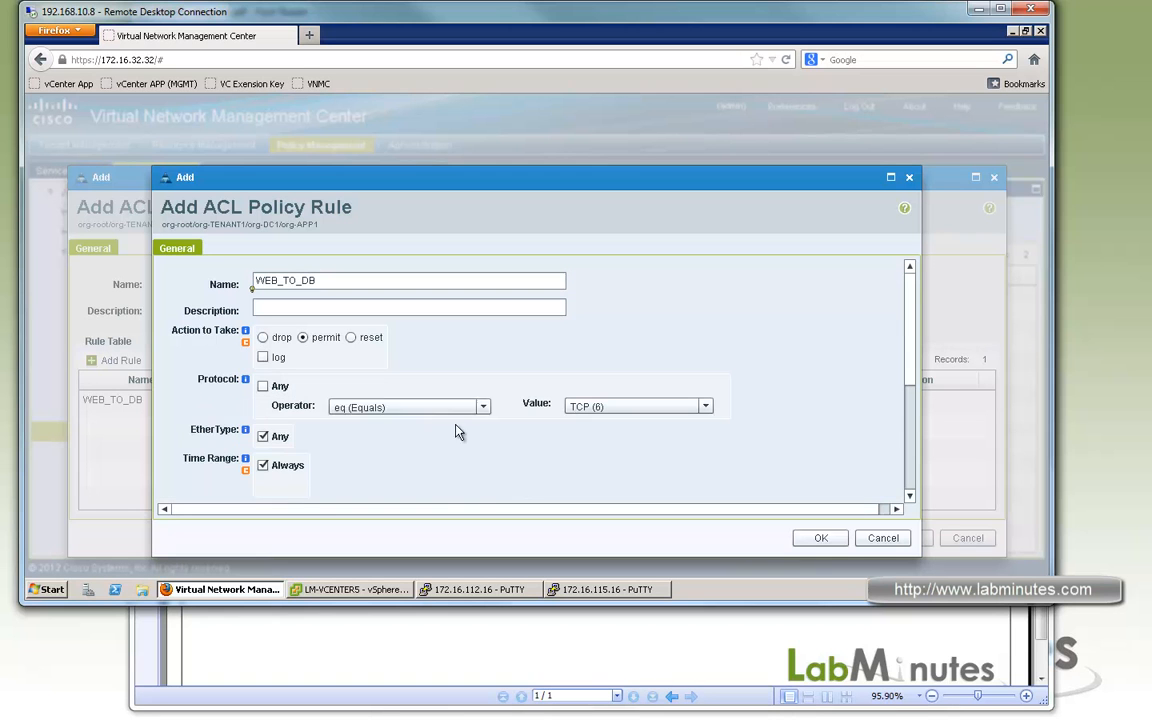
{"action": "left_click", "coordinate": [484, 407]}
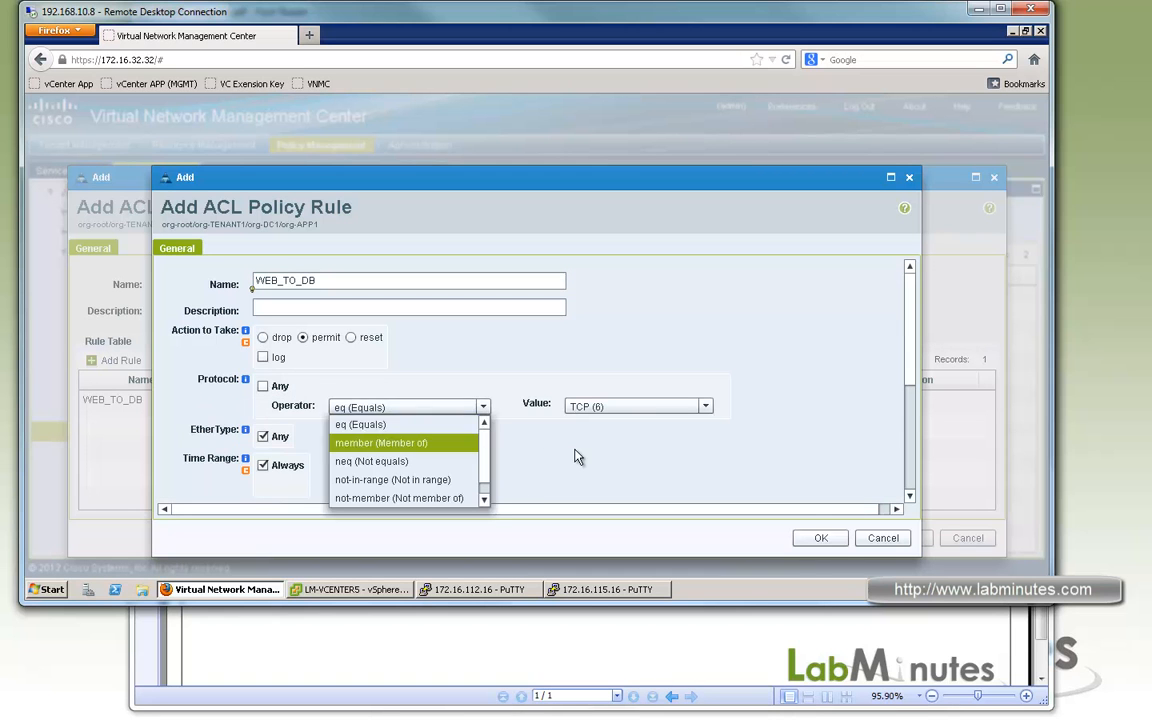
{"action": "left_click", "coordinate": [360, 440]}
{"action": "left_click", "coordinate": [678, 407]}
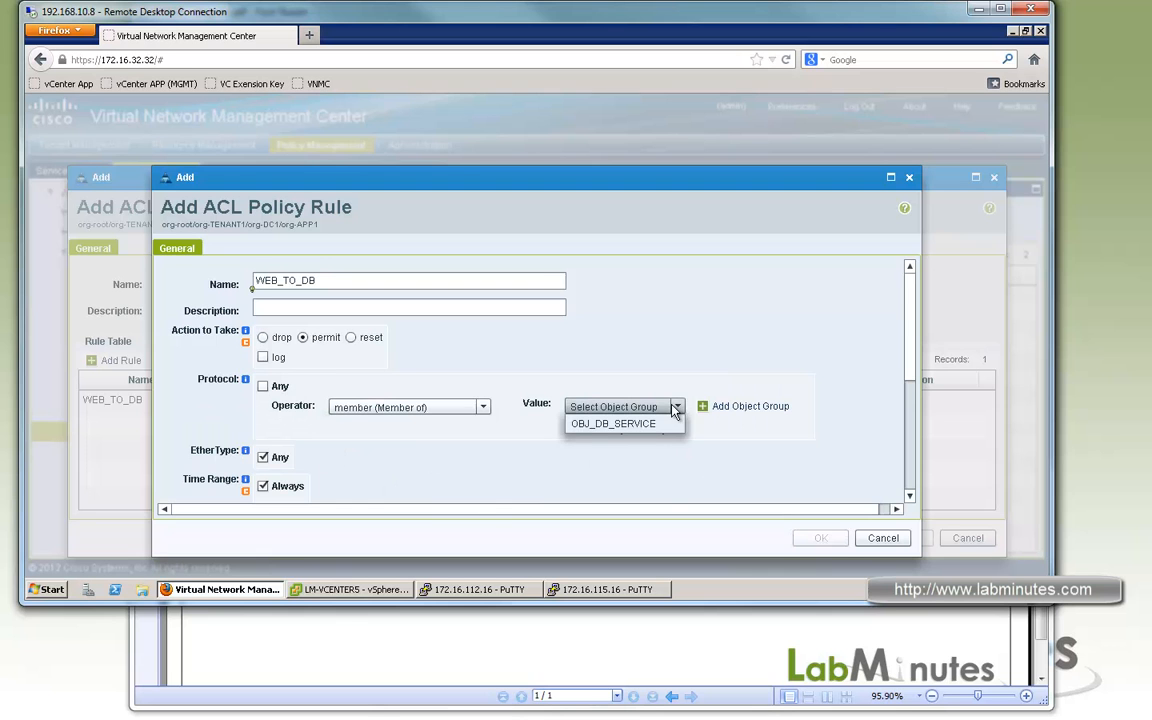
{"action": "left_click", "coordinate": [676, 430]}
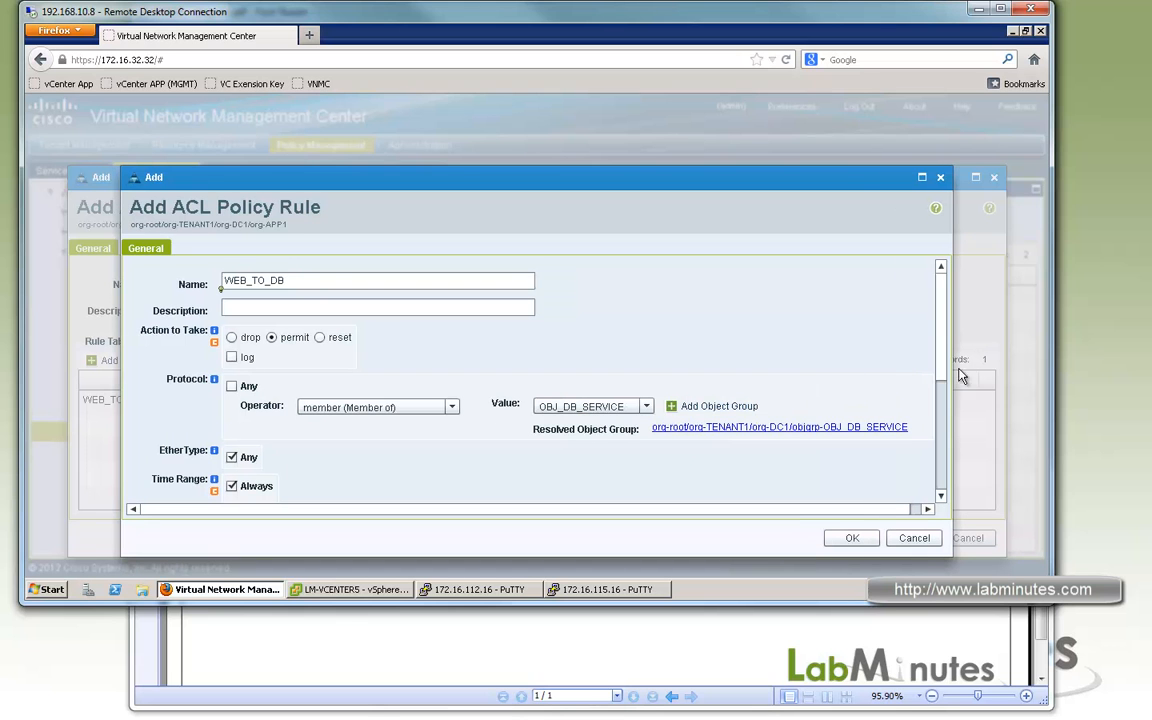
Add a source condition to the WEB_TO_DB rule that matches vZone Name equal to ZONE-WEB.
{"action": "left_click_drag", "start_coordinate": [940, 376], "coordinate": [941, 432]}
{"action": "scroll", "coordinate": [170, 385], "scroll_direction": "down", "scroll_amount": 1}
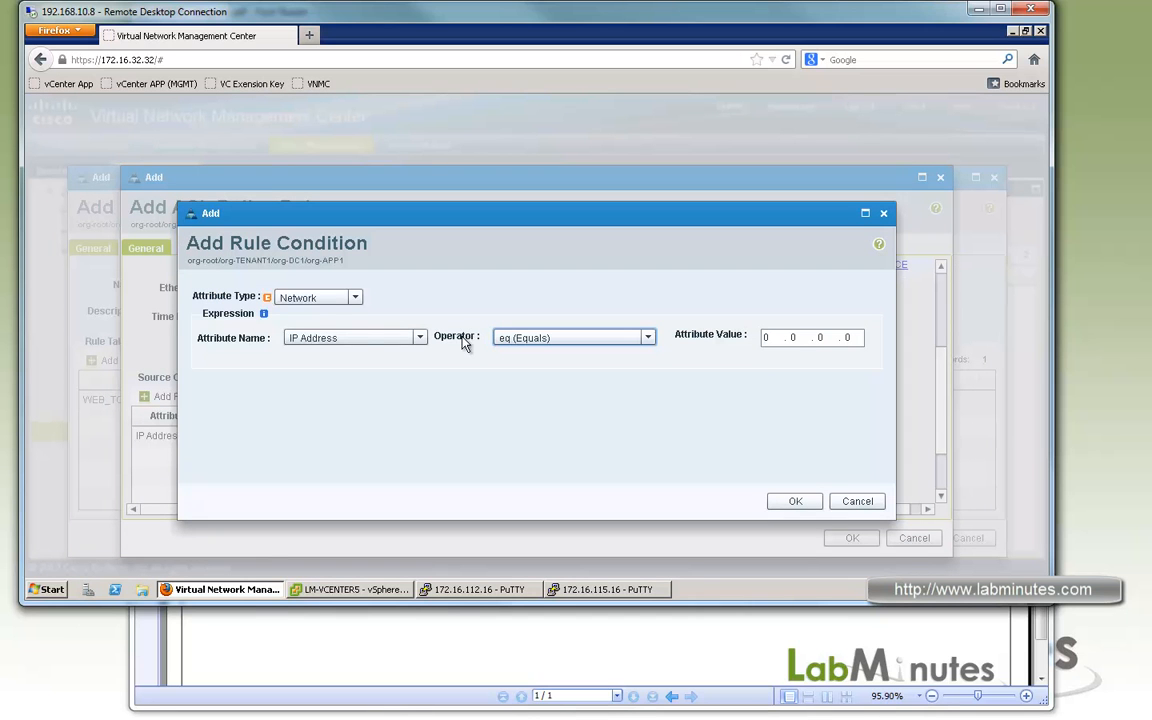
{"action": "left_click", "coordinate": [338, 302]}
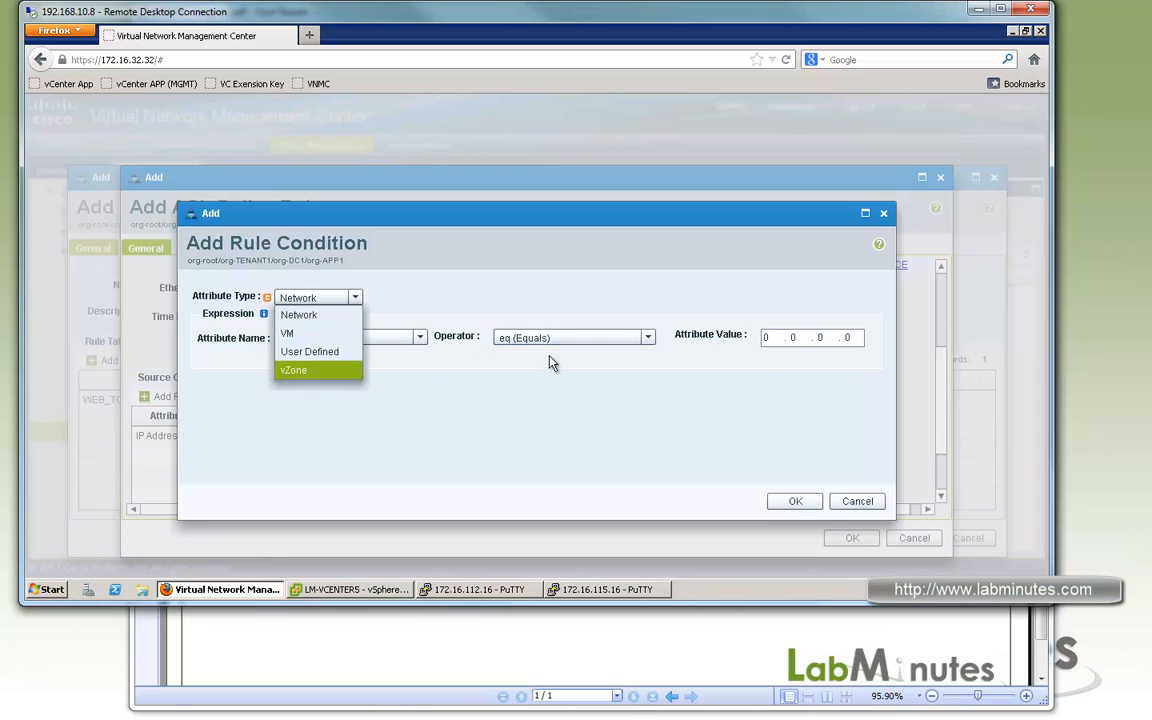
{"action": "left_click", "coordinate": [315, 373]}
{"action": "left_click", "coordinate": [821, 340]}
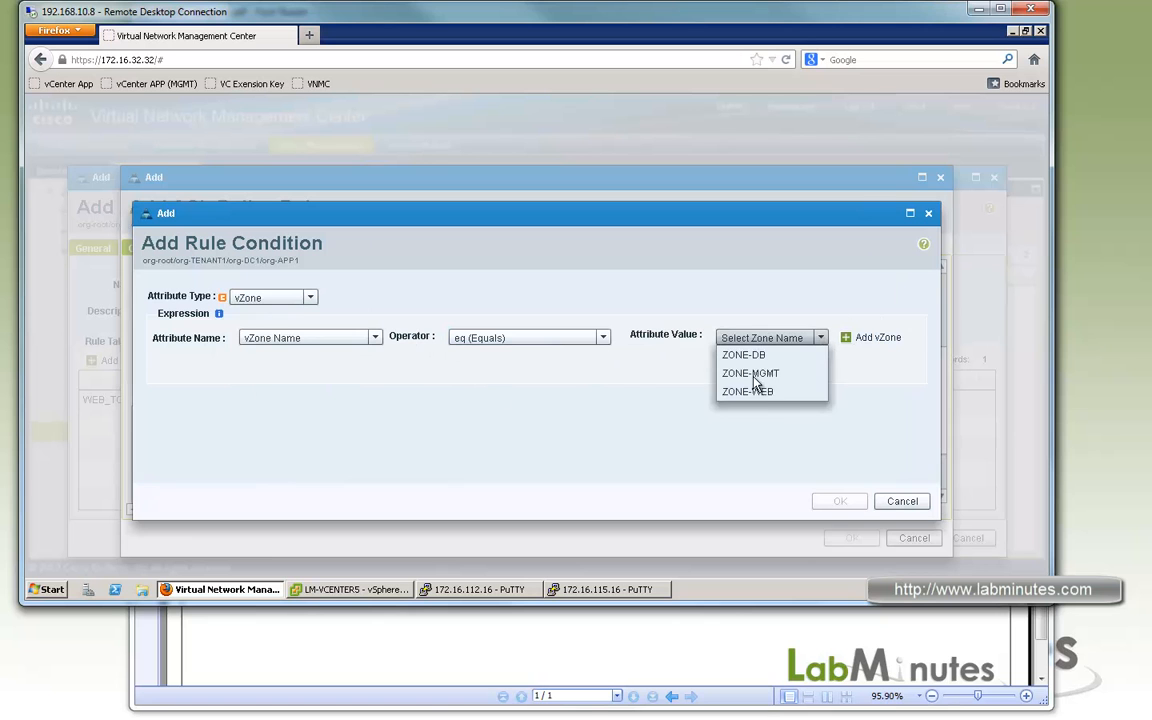
{"action": "left_click", "coordinate": [769, 395]}
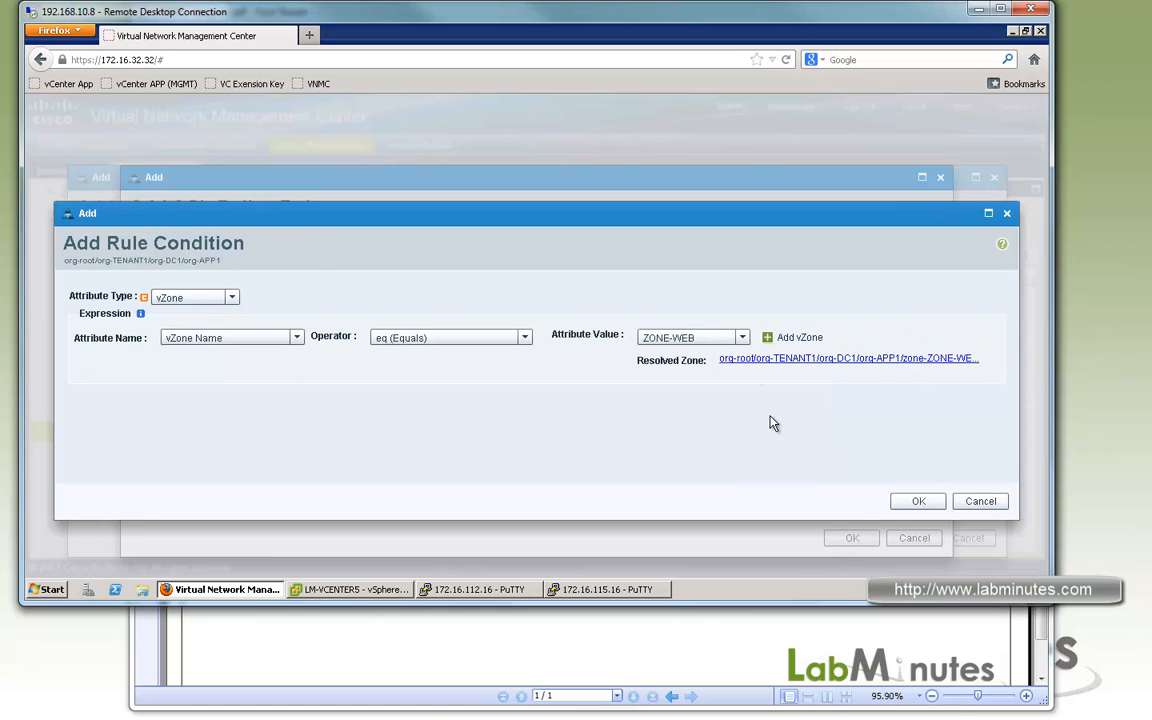
{"action": "left_click", "coordinate": [918, 501]}
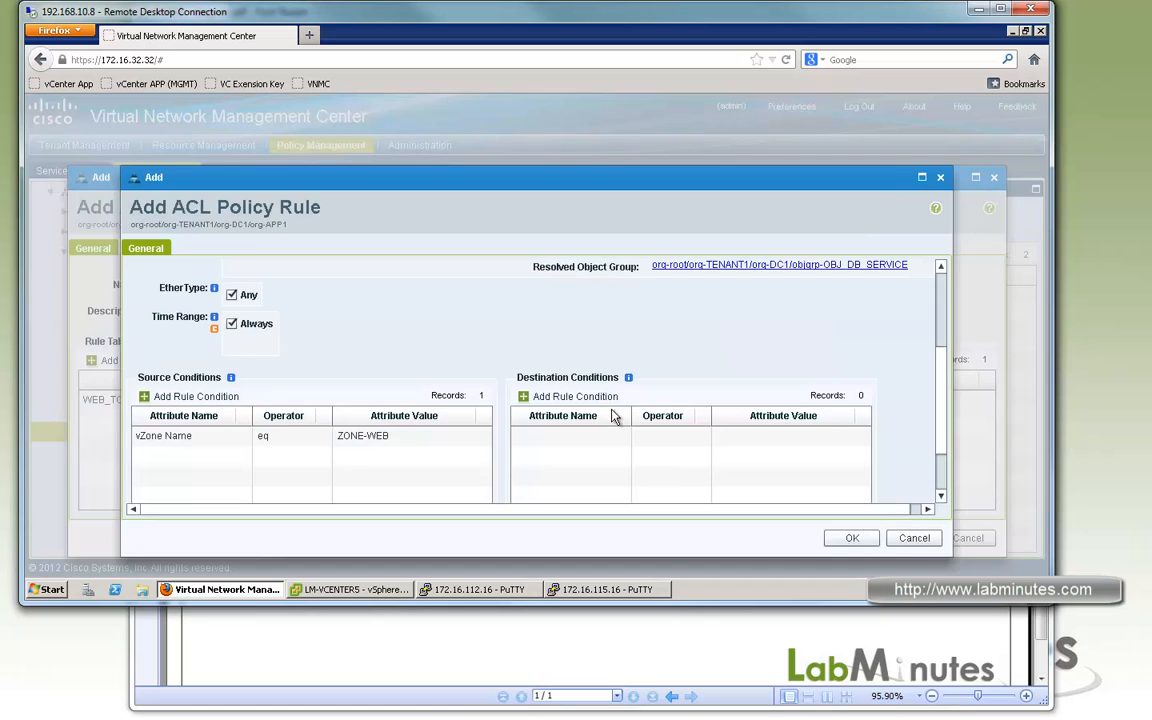
Add a destination condition of vZone Name equal to ZONE-DB, and save the WEB_TO_DB rule.
{"action": "left_click", "coordinate": [573, 397]}
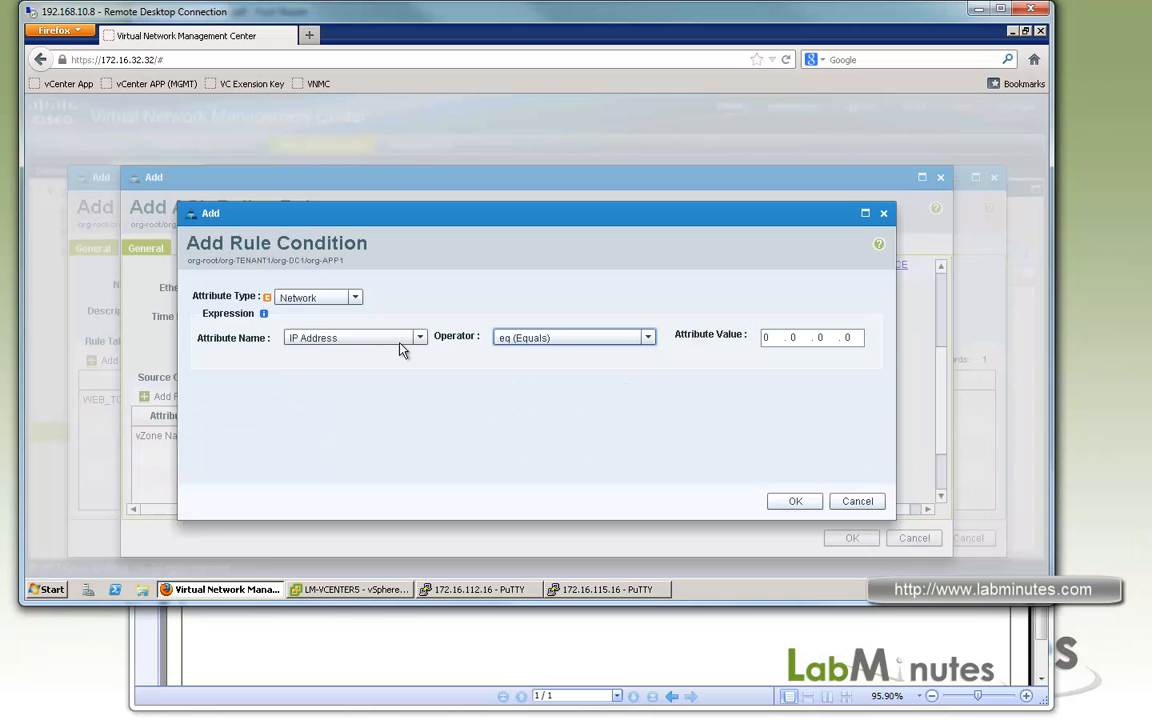
{"action": "left_click", "coordinate": [355, 297]}
{"action": "left_click", "coordinate": [313, 371]}
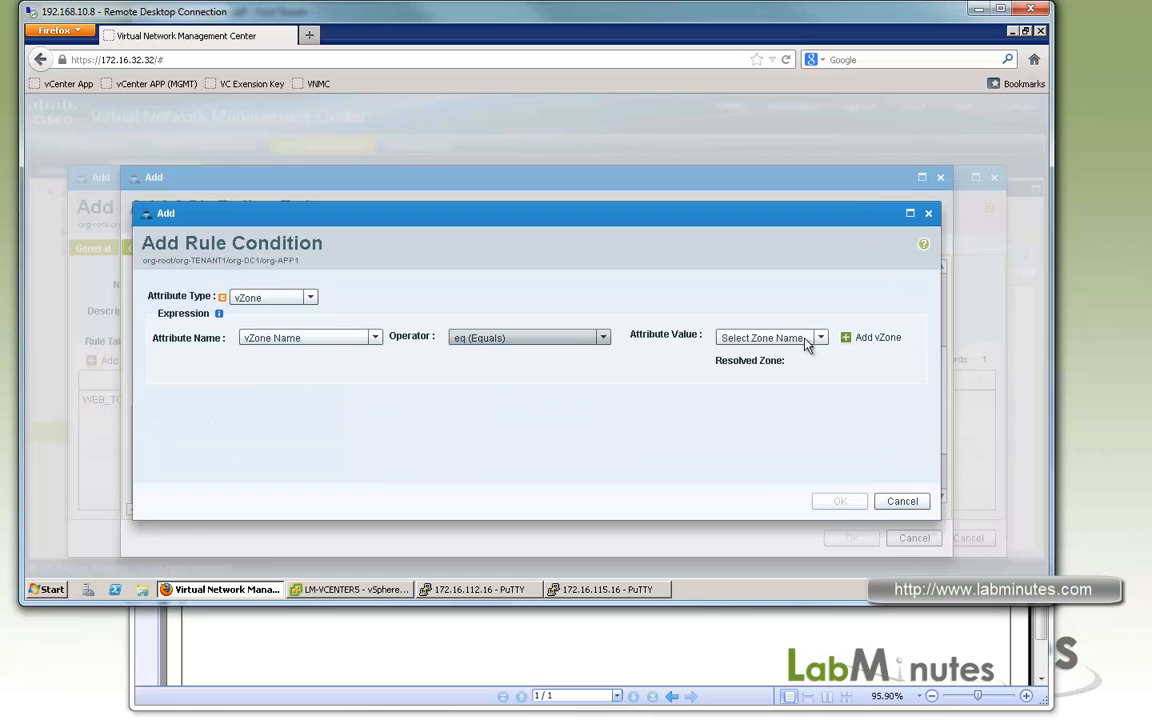
{"action": "left_click", "coordinate": [820, 338]}
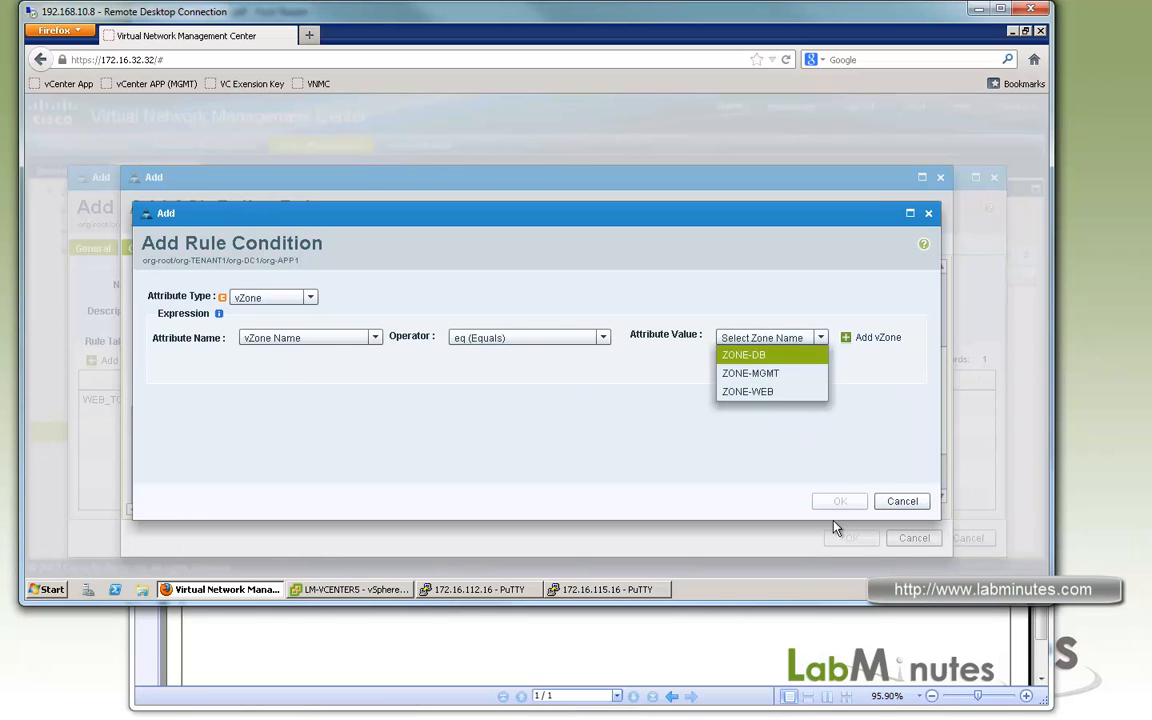
{"action": "key", "text": "Return"}
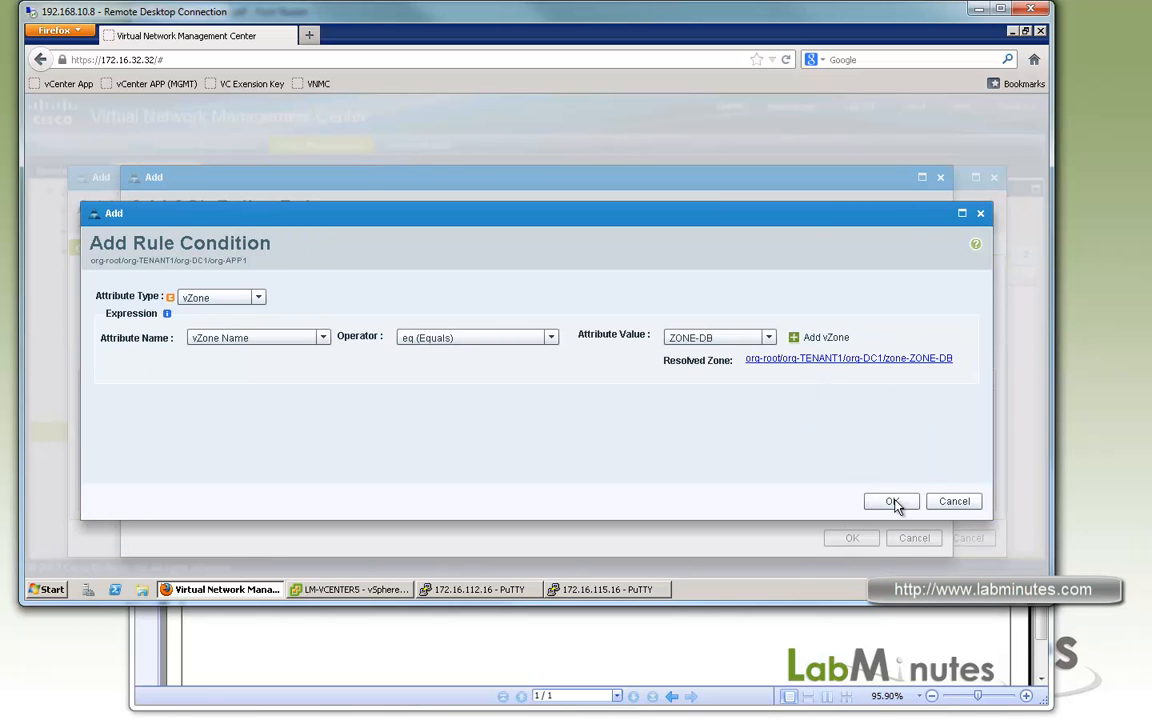
{"action": "left_click", "coordinate": [893, 503]}
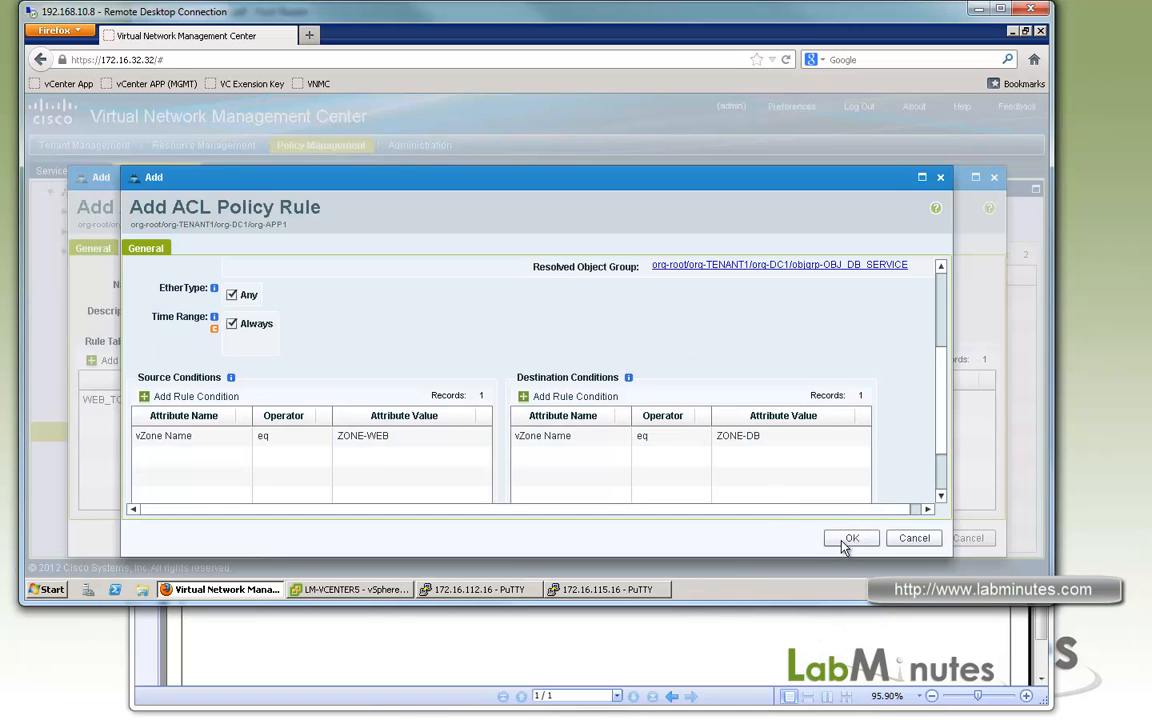
{"action": "left_click", "coordinate": [848, 540]}
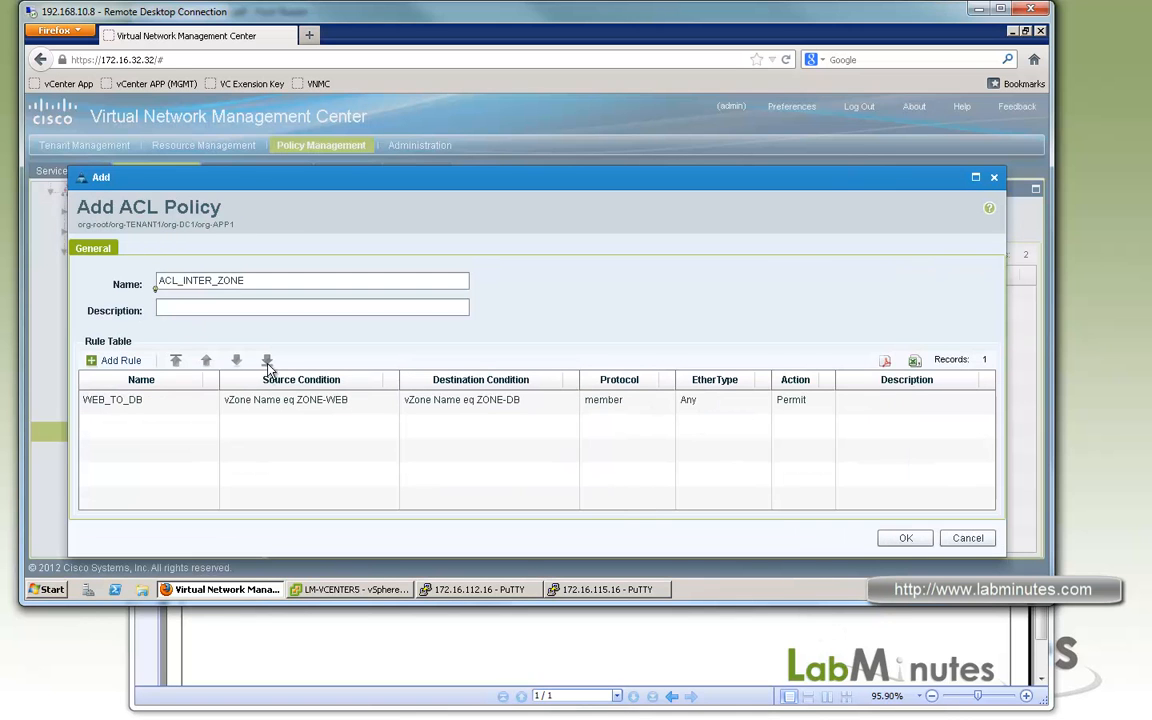
Start a permit rule named MGMT_TO_ALL in ACL_INTER_ZONE, with the protocol restricted to TCP (6).
{"action": "left_click", "coordinate": [115, 360]}
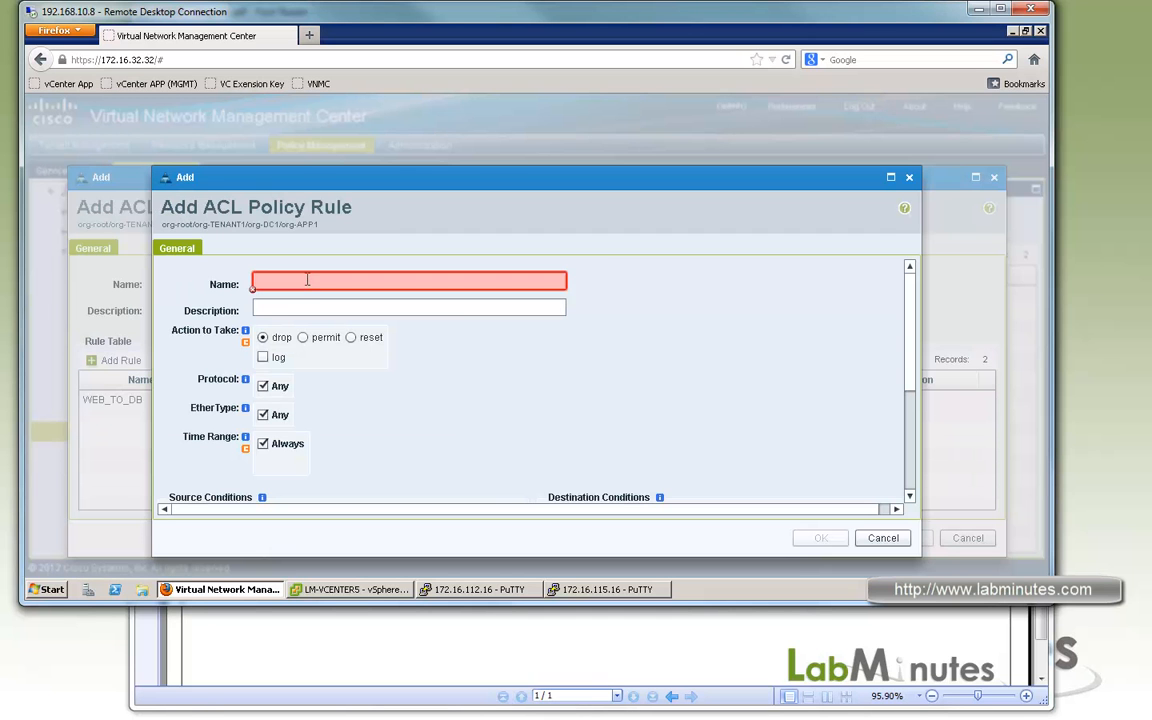
{"action": "type", "text": "MGMT_"}
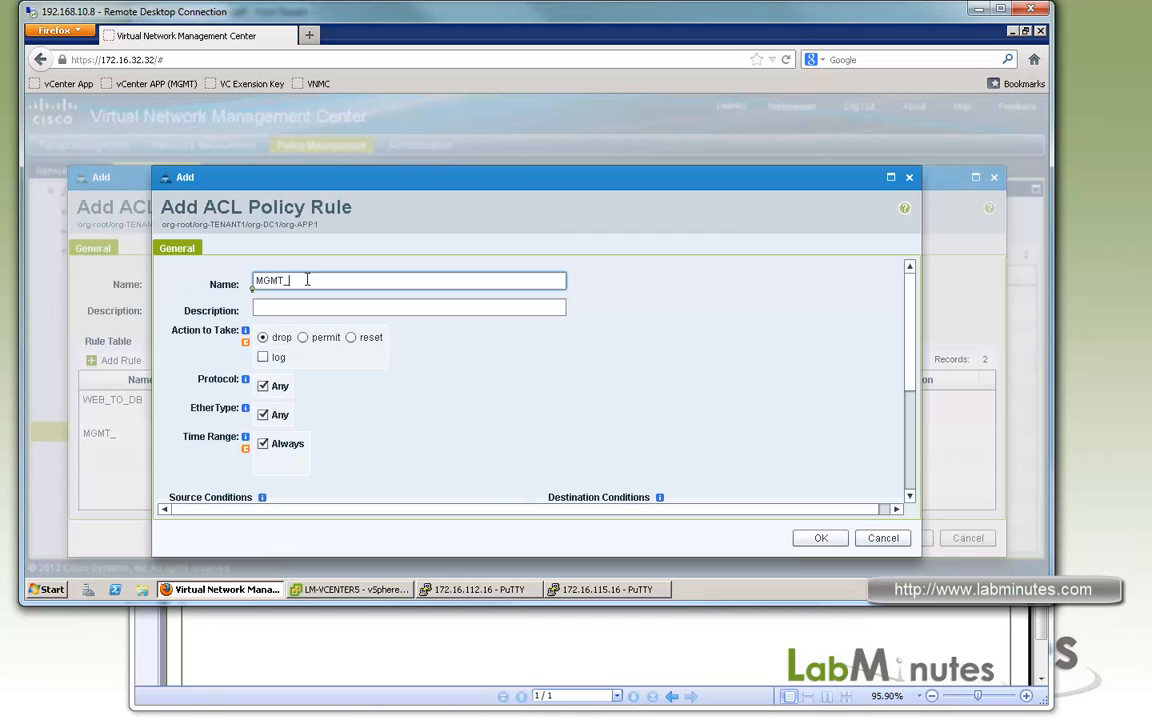
{"action": "type", "text": "TO_ALL"}
{"action": "left_click", "coordinate": [303, 337]}
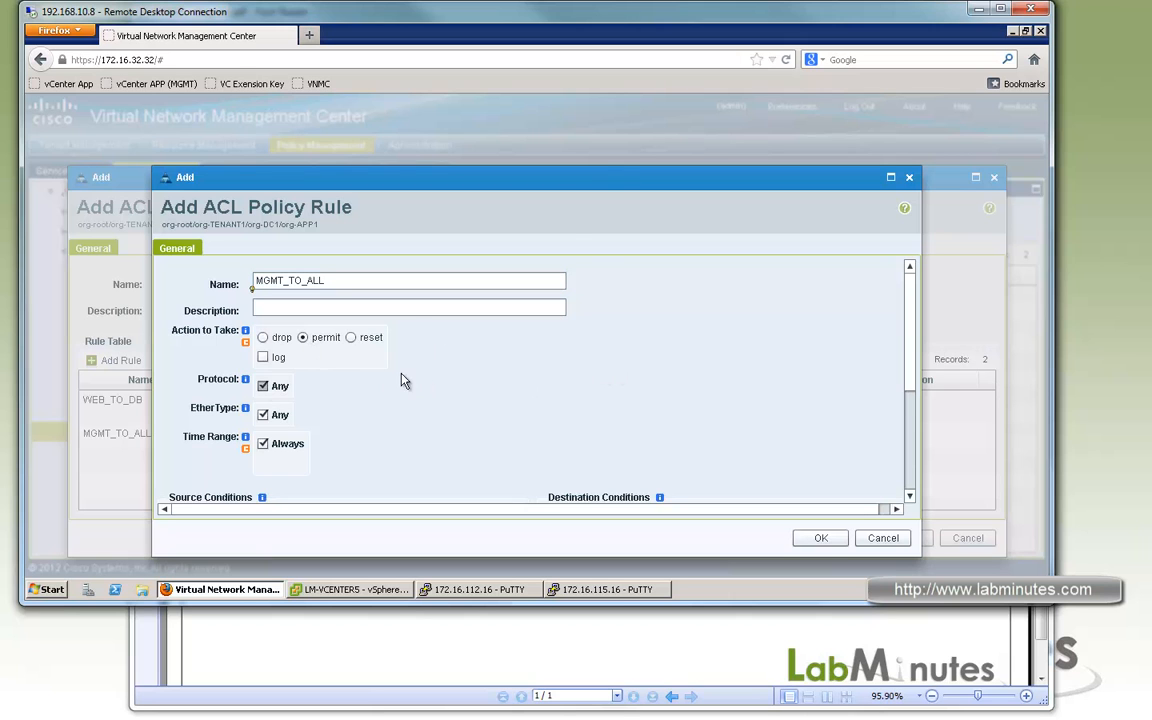
{"action": "left_click", "coordinate": [263, 386]}
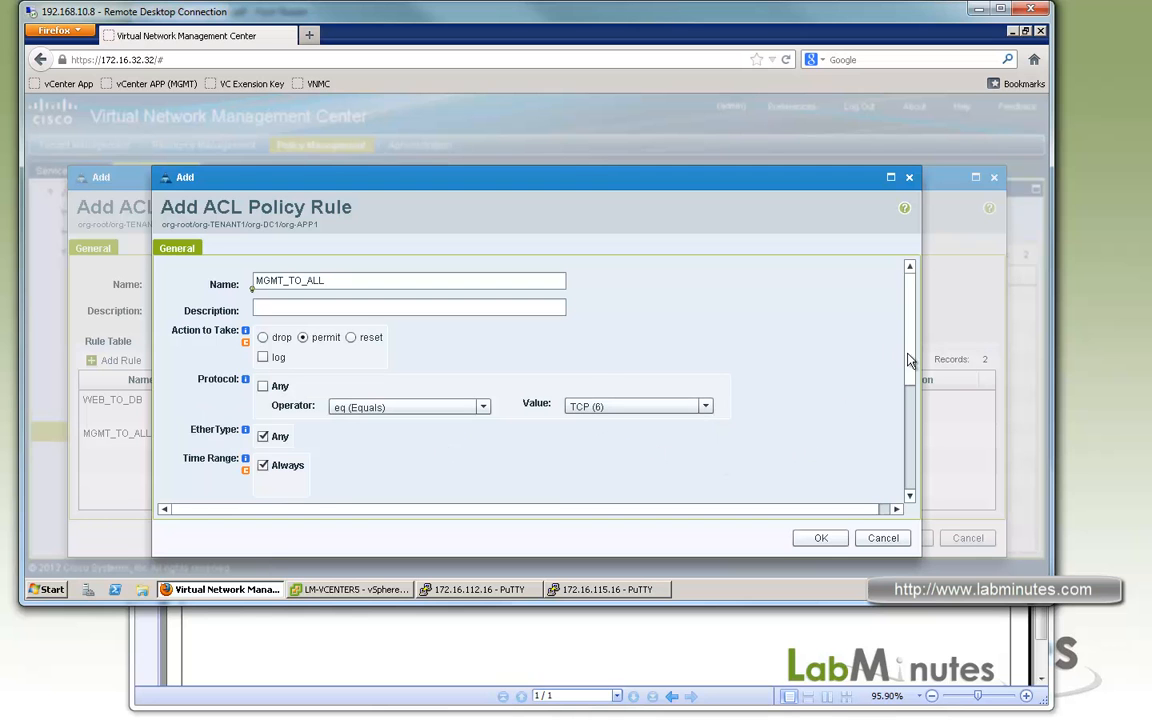
Add a source condition to the MGMT_TO_ALL rule that matches vZone Name equal to ZONE-MGMT.
{"action": "scroll", "coordinate": [296, 361], "scroll_direction": "down", "scroll_amount": 3}
{"action": "left_click", "coordinate": [222, 367]}
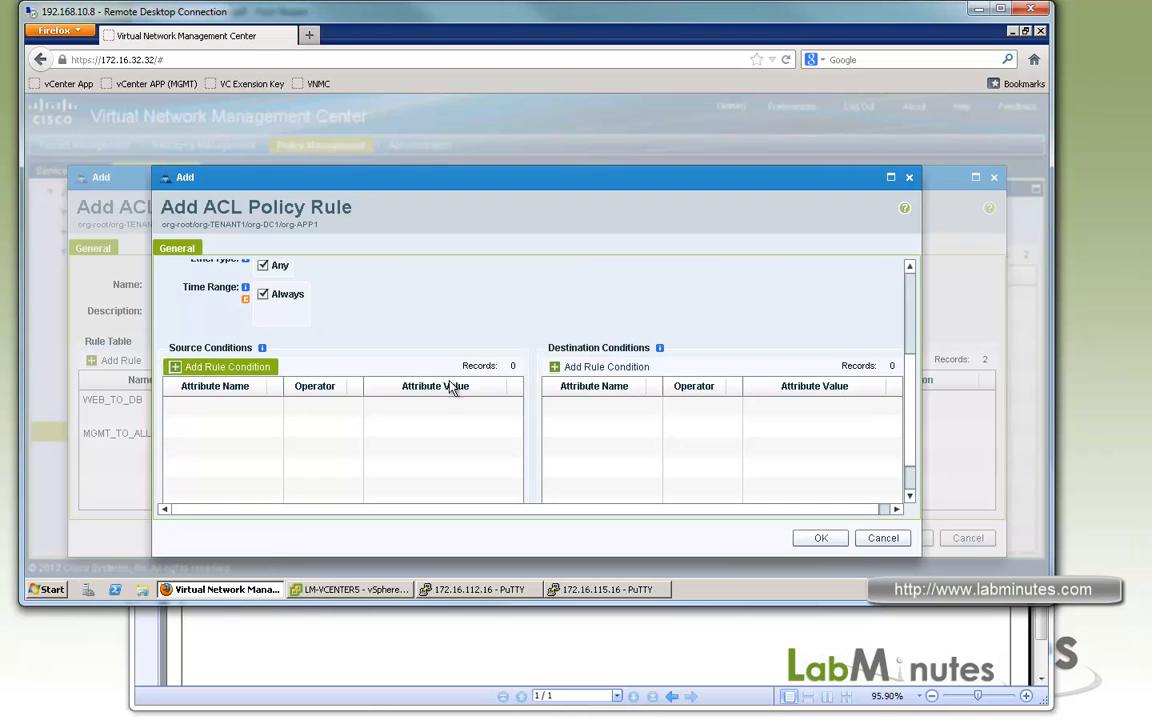
{"action": "left_click", "coordinate": [355, 298]}
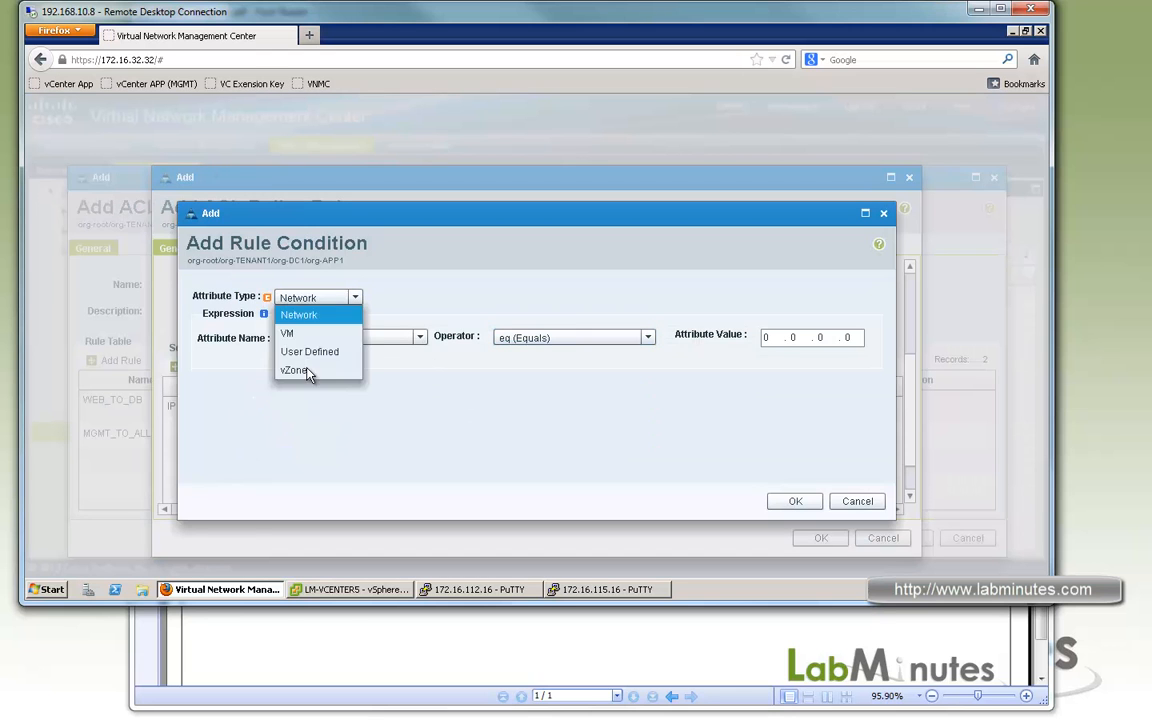
{"action": "left_click", "coordinate": [604, 340]}
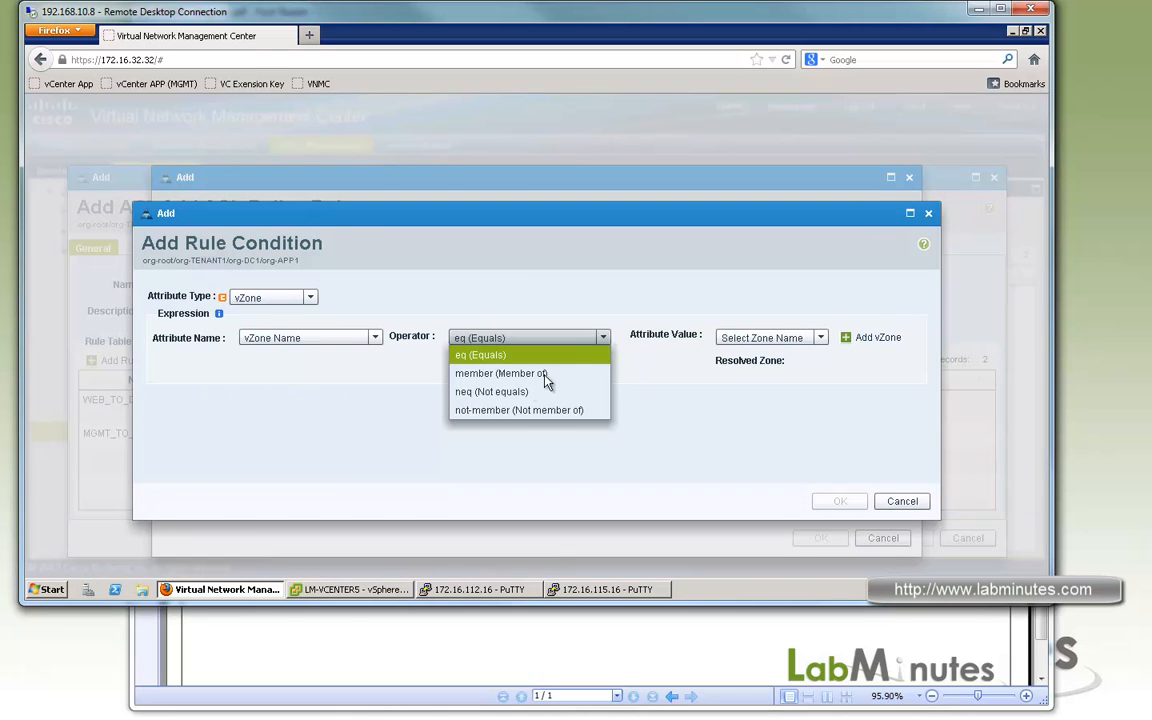
{"action": "left_click", "coordinate": [820, 339]}
{"action": "left_click", "coordinate": [785, 372]}
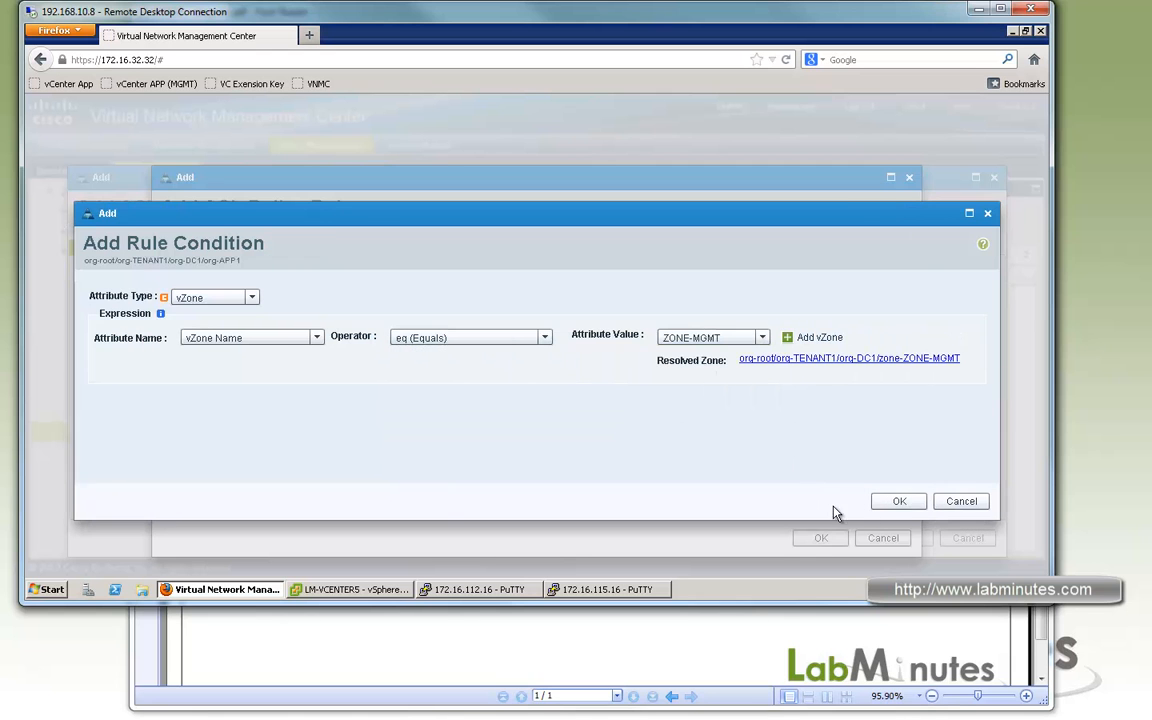
{"action": "left_click", "coordinate": [897, 502]}
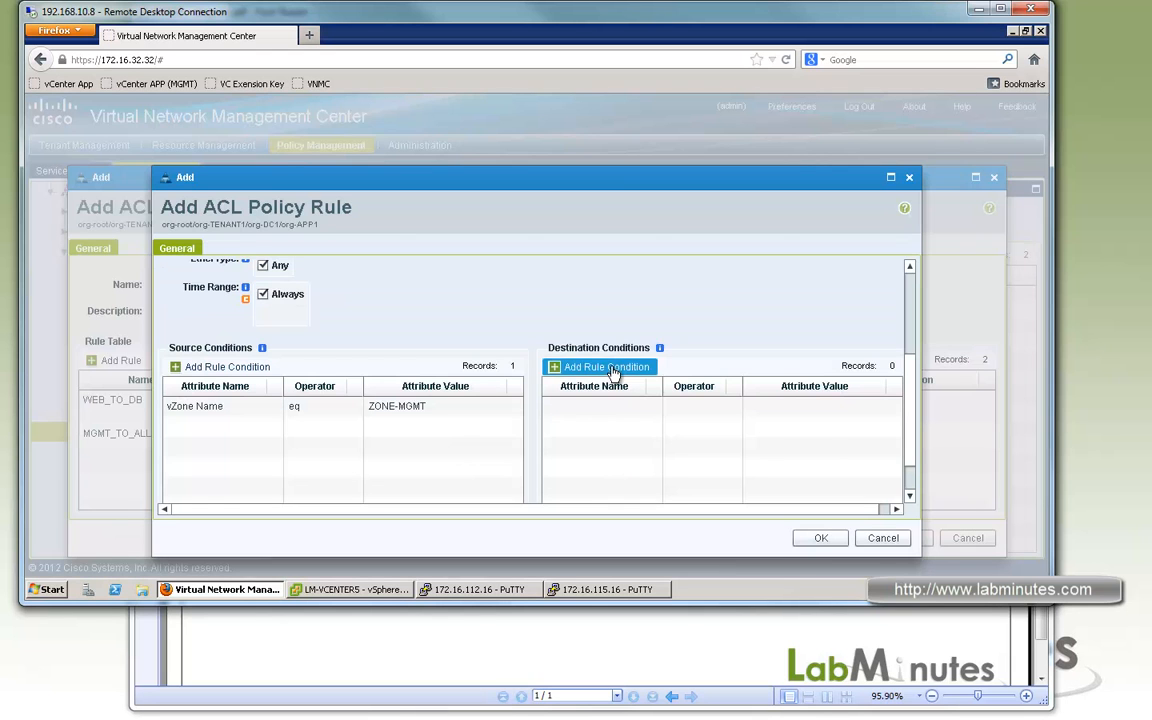
Add a destination condition to the MGMT_TO_ALL rule that matches IP Address as a member of OBJ_APP1_NET.
{"action": "left_click", "coordinate": [610, 367]}
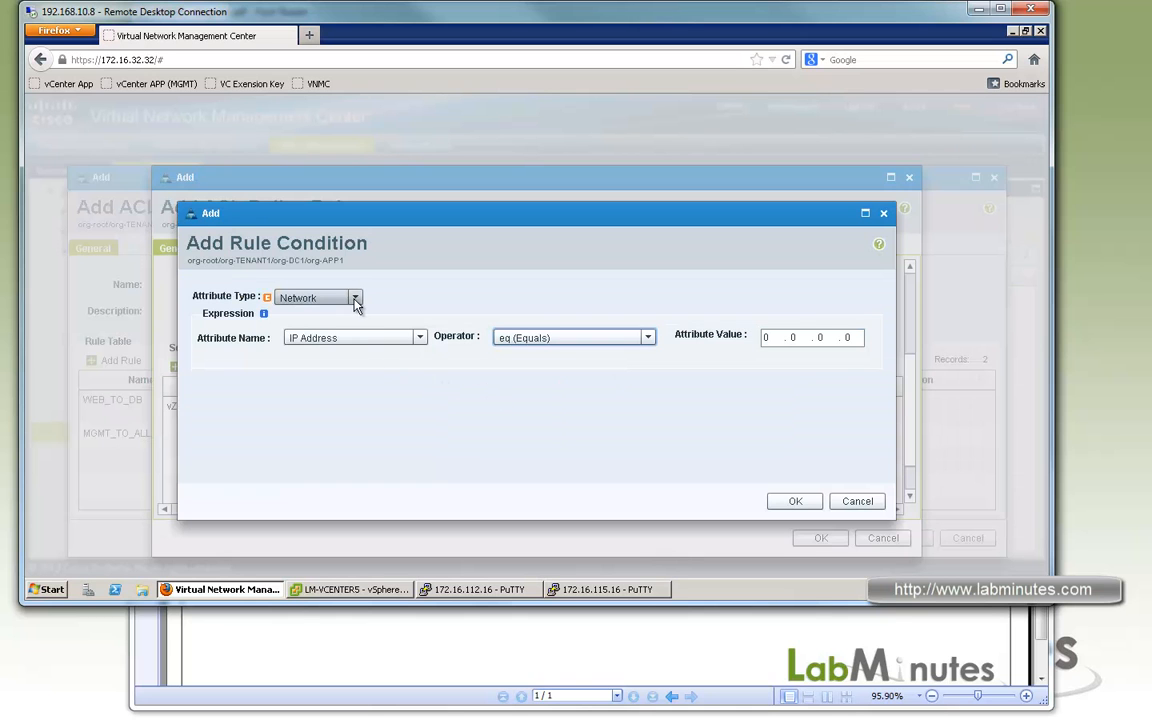
{"action": "left_click", "coordinate": [648, 337]}
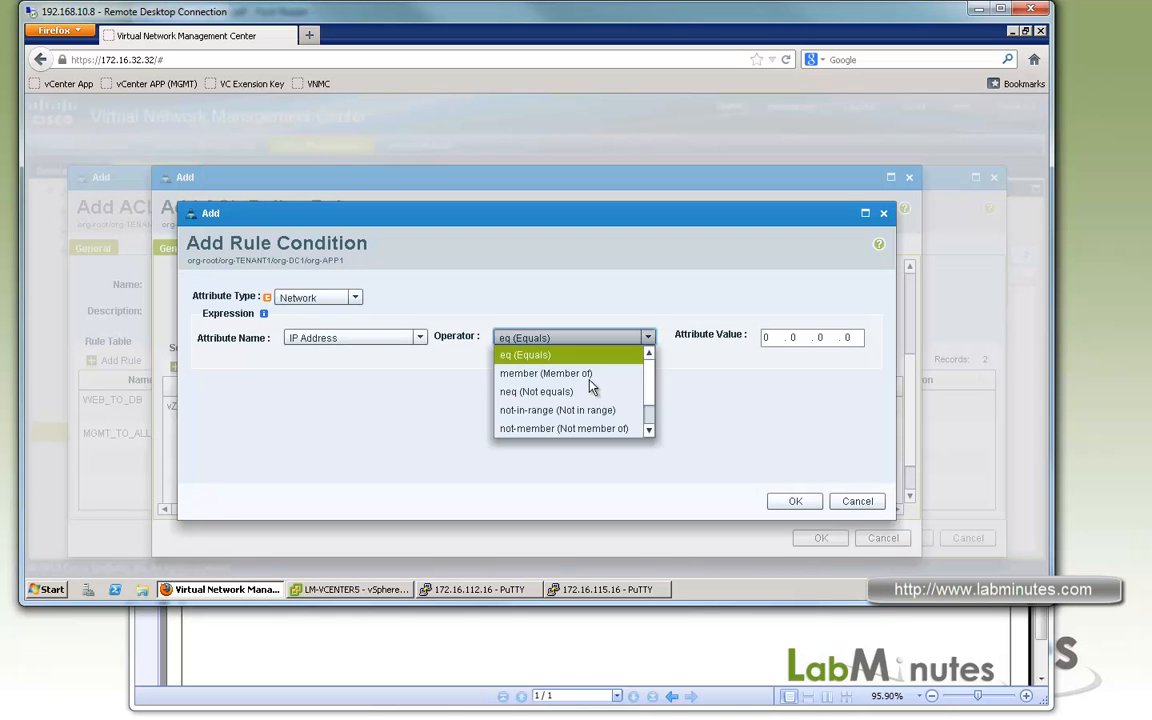
{"action": "left_click", "coordinate": [545, 373]}
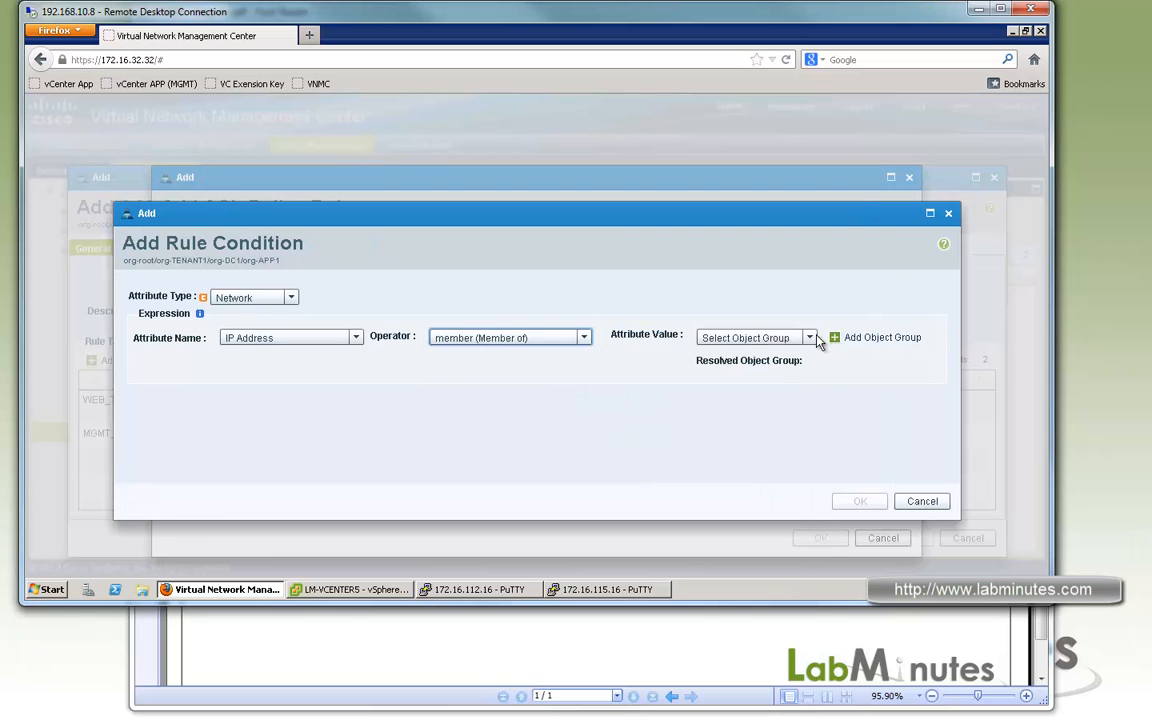
{"action": "left_click", "coordinate": [810, 339]}
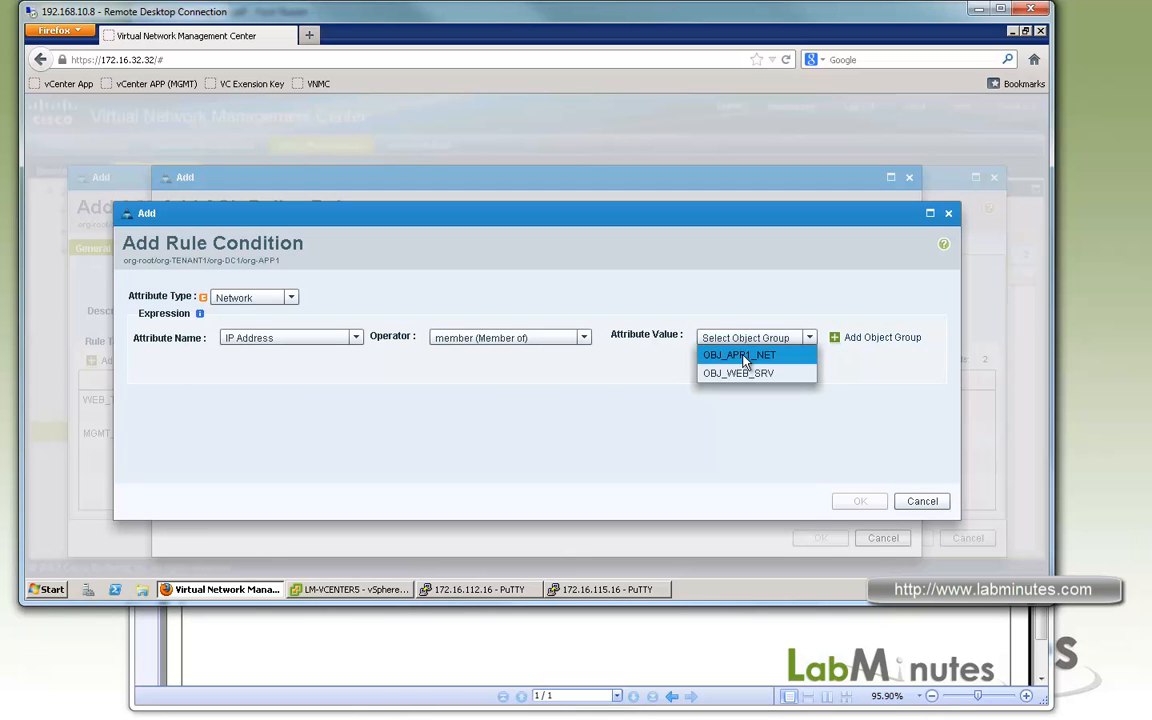
{"action": "left_click", "coordinate": [740, 355]}
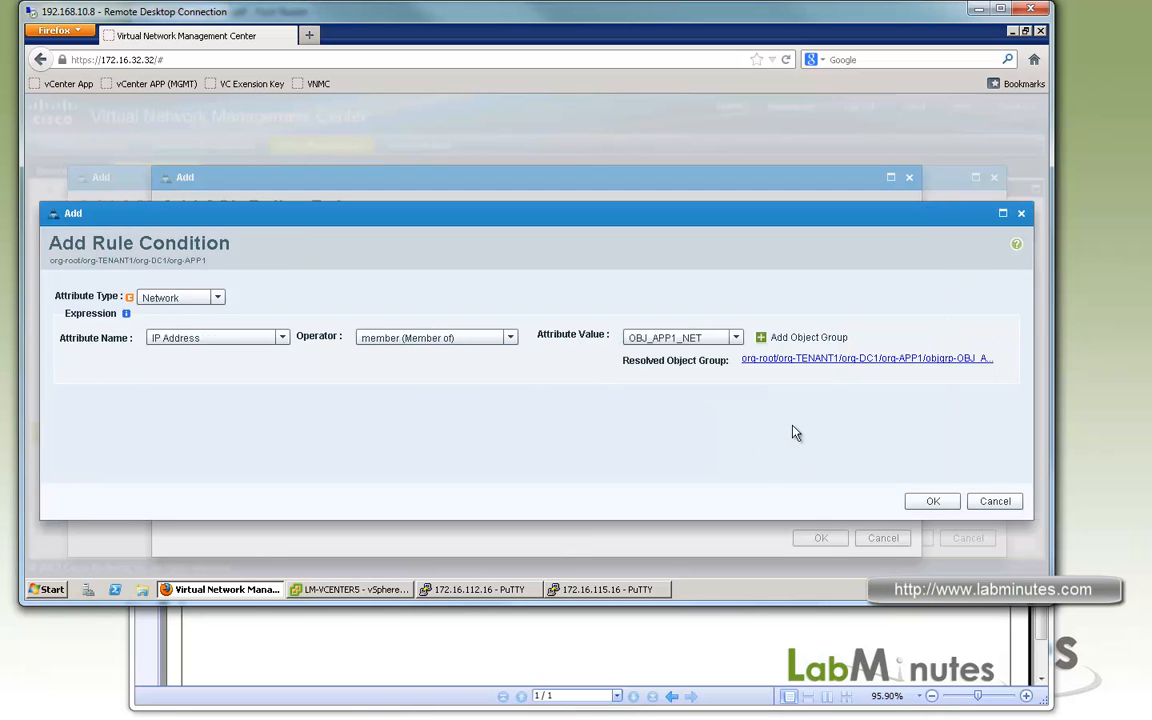
{"action": "left_click", "coordinate": [932, 503]}
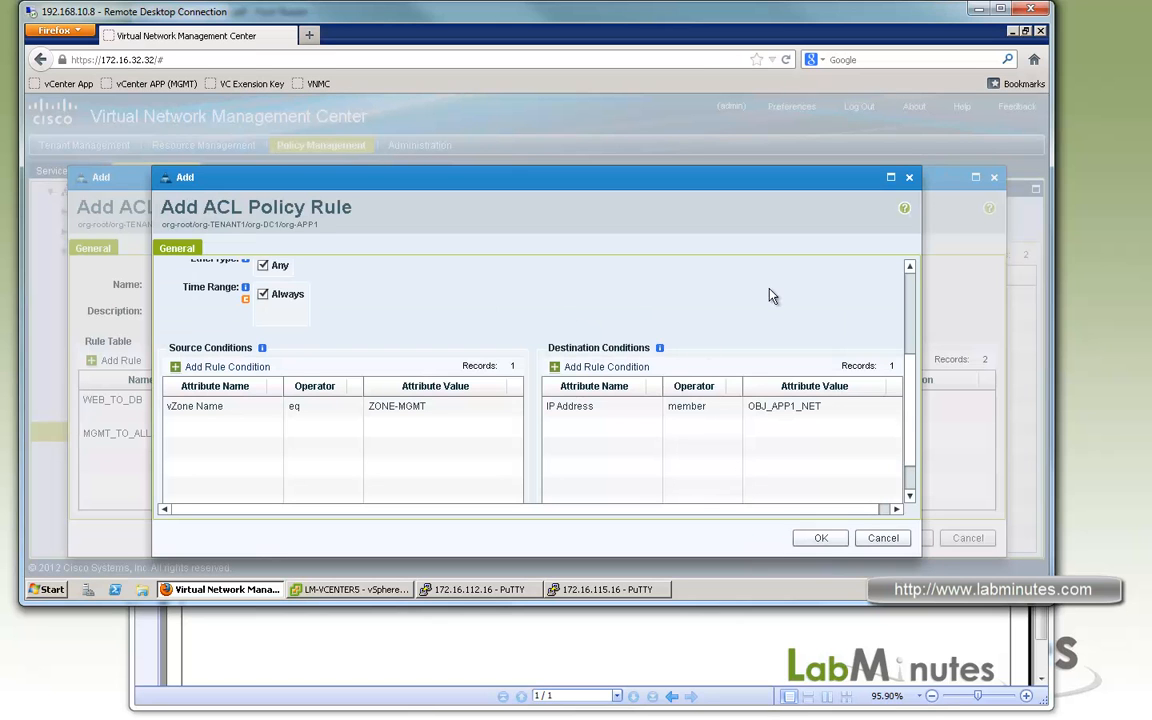
Add a destination condition of Network Port member of OBJ_MGMT_SERVICE, and save the MGMT_TO_ALL rule and the ACL_INTER_ZONE policy.
{"action": "left_click", "coordinate": [600, 366]}
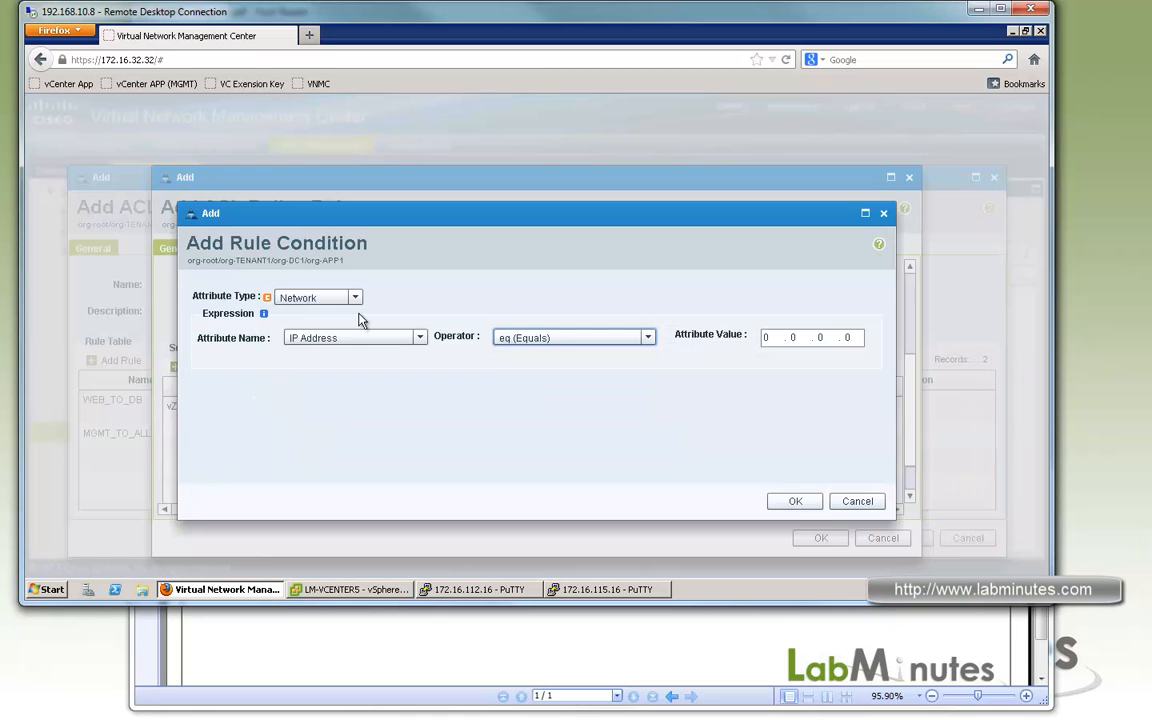
{"action": "left_click", "coordinate": [355, 298]}
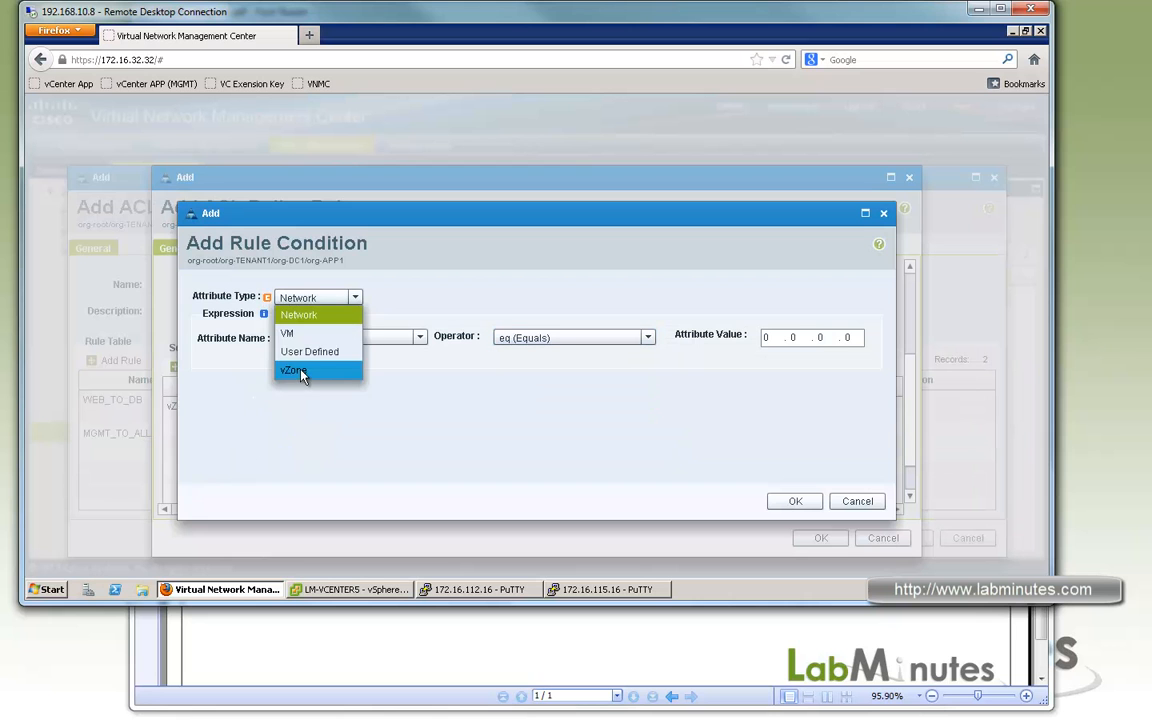
{"action": "left_click", "coordinate": [465, 291]}
{"action": "left_click", "coordinate": [420, 337]}
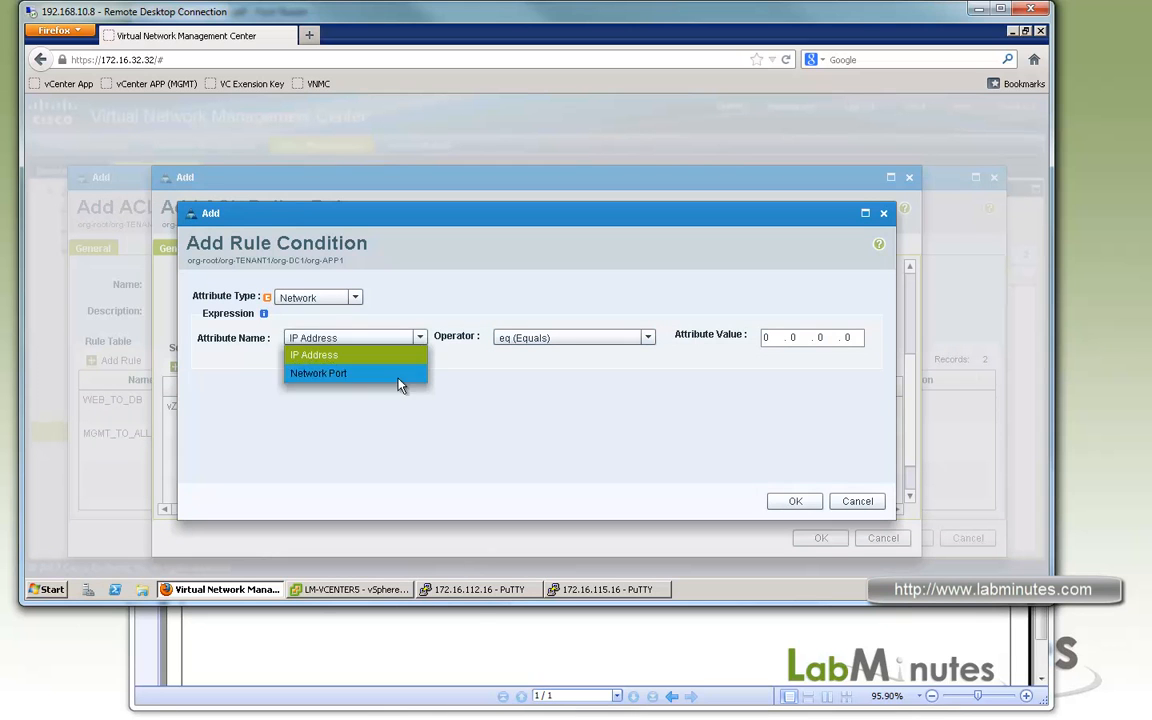
{"action": "left_click", "coordinate": [398, 378]}
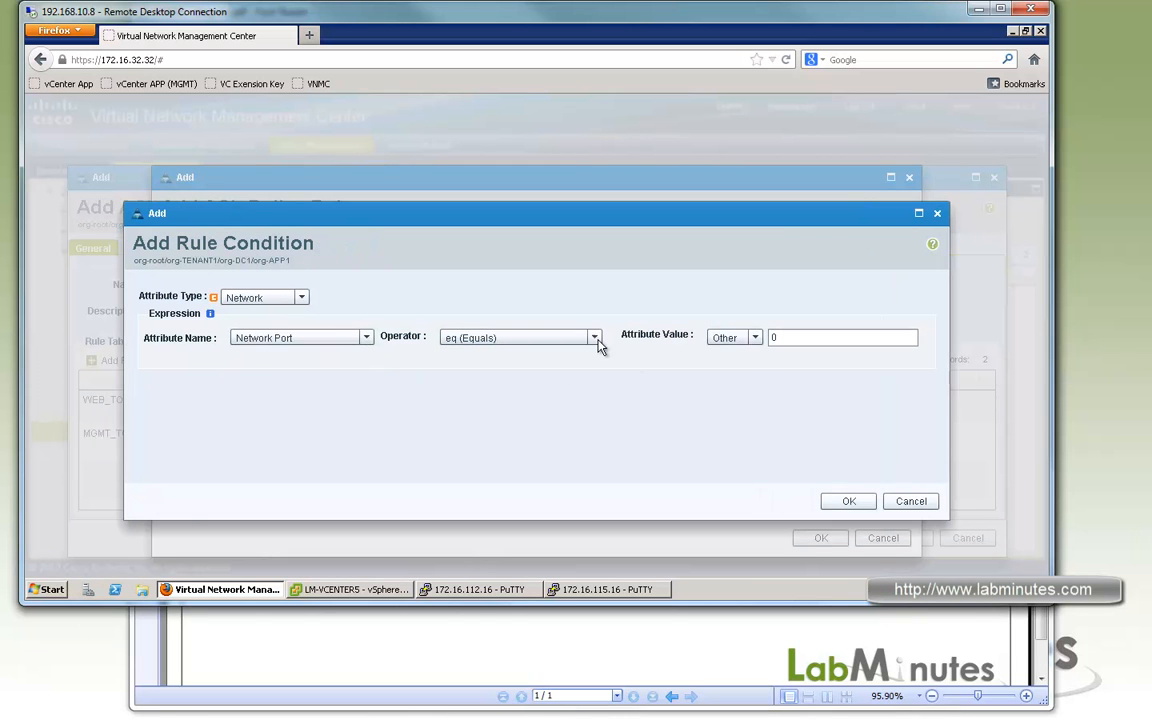
{"action": "left_click", "coordinate": [594, 338]}
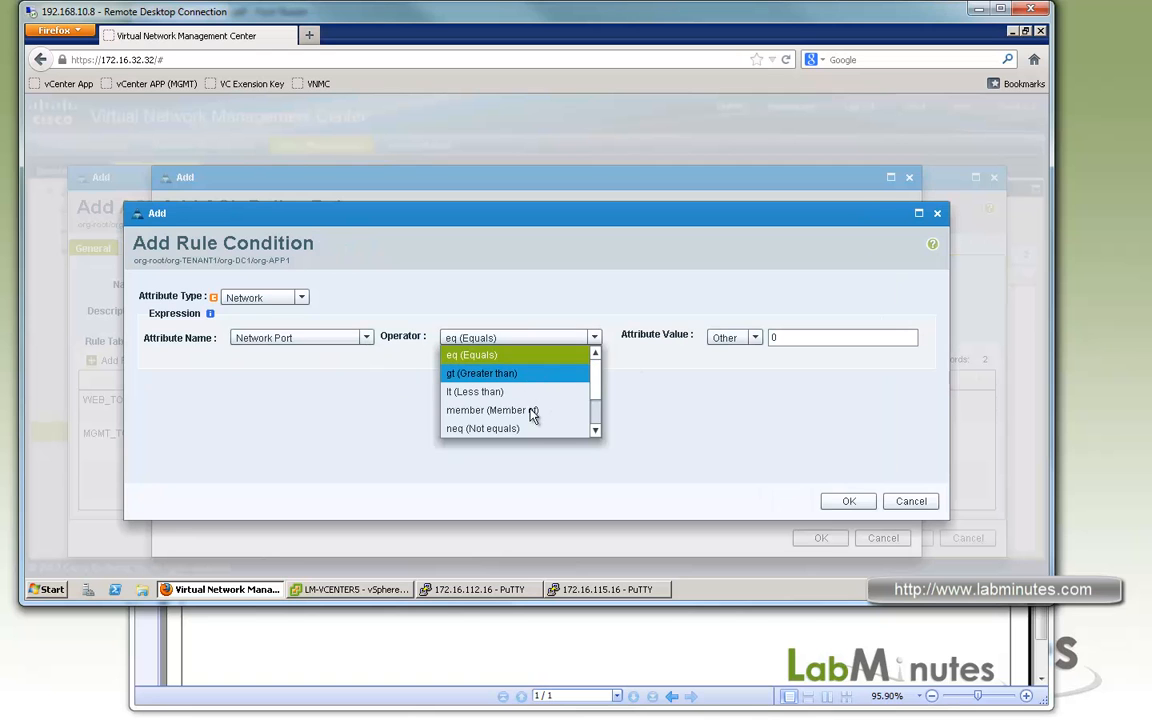
{"action": "left_click", "coordinate": [500, 410]}
{"action": "left_click", "coordinate": [812, 337]}
{"action": "left_click", "coordinate": [761, 357]}
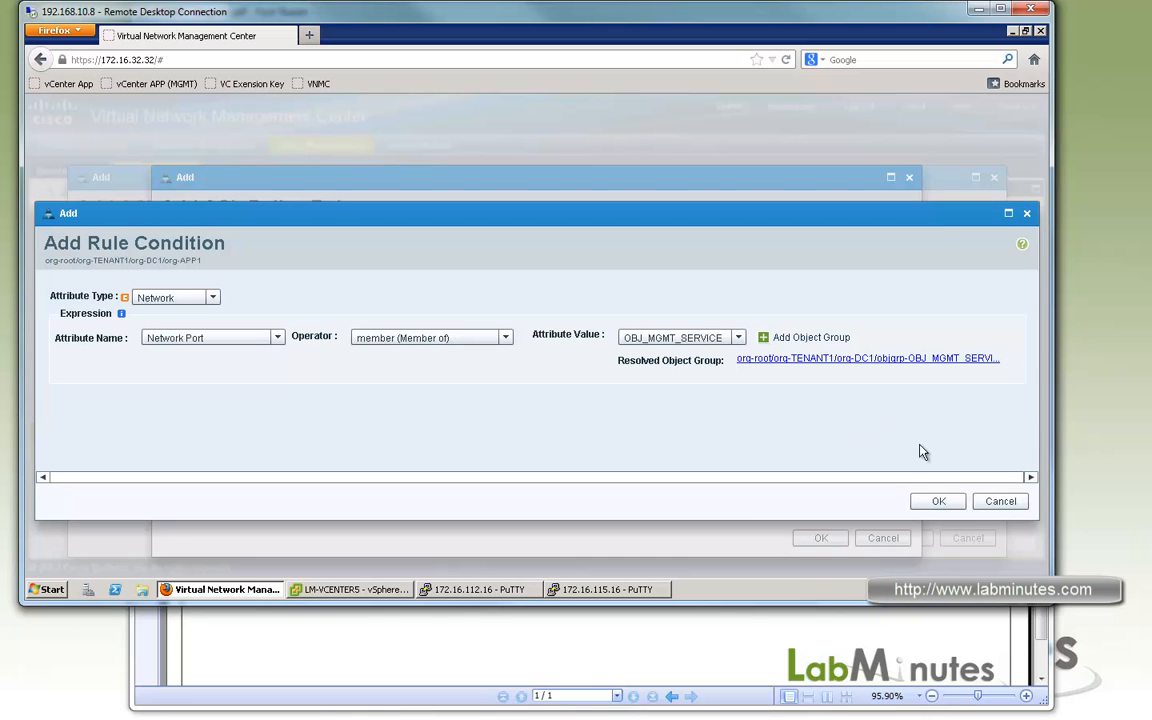
{"action": "left_click", "coordinate": [942, 501]}
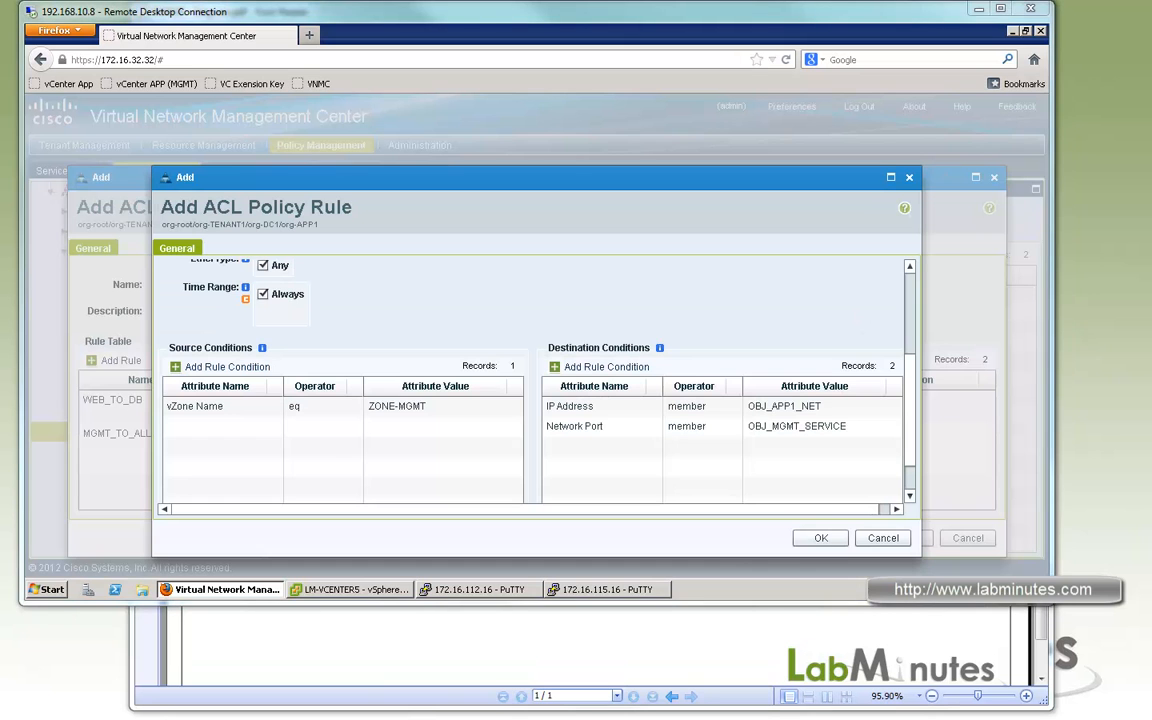
{"action": "left_click", "coordinate": [840, 539]}
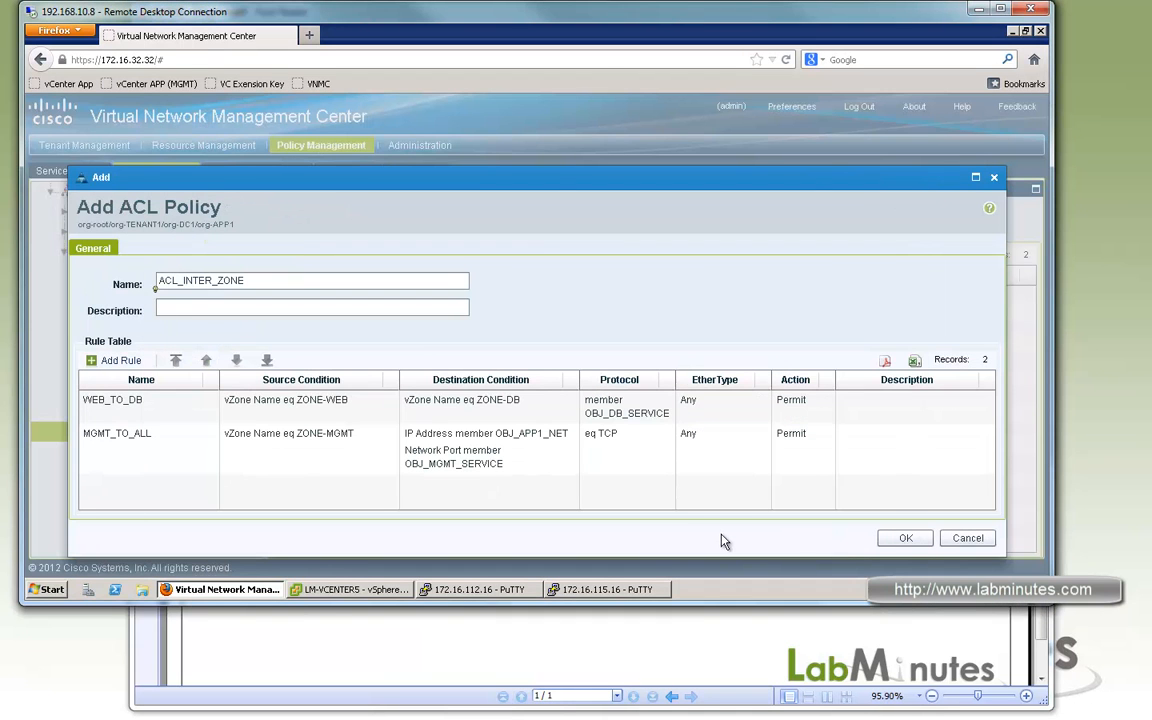
{"action": "left_click", "coordinate": [917, 540]}
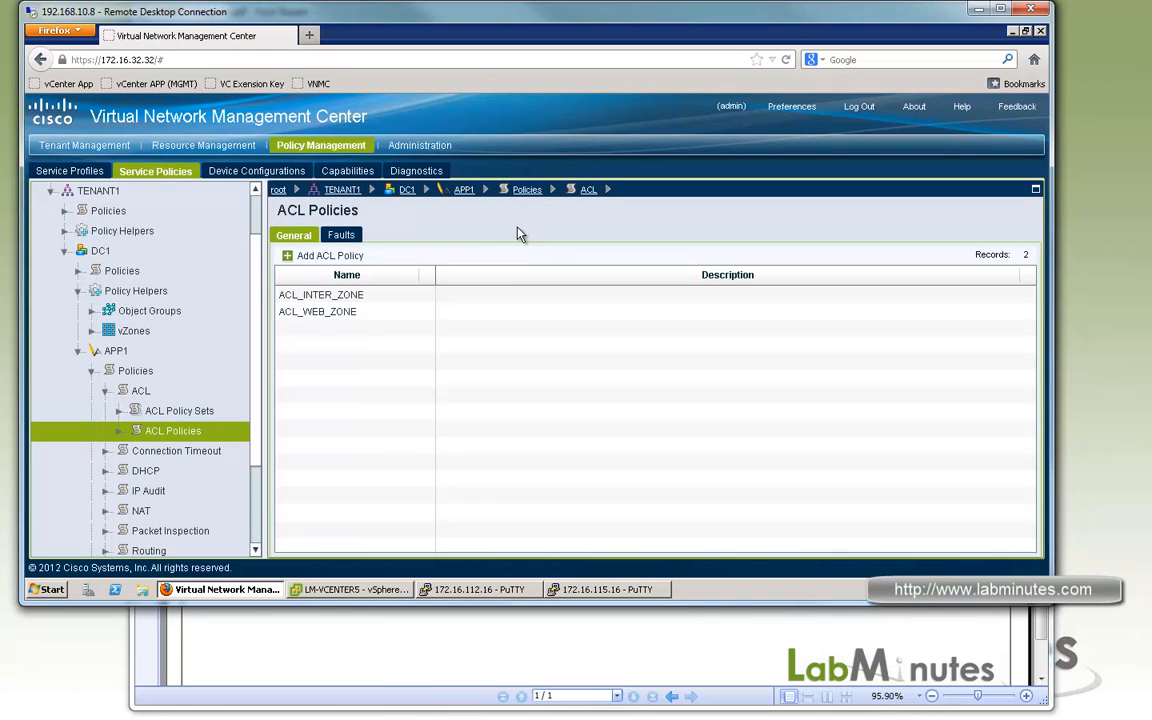
Start a new ACL policy named ACL_DENY_ALL at the TENANT1 level.
{"action": "scroll", "coordinate": [235, 330], "scroll_direction": "up", "scroll_amount": 3}
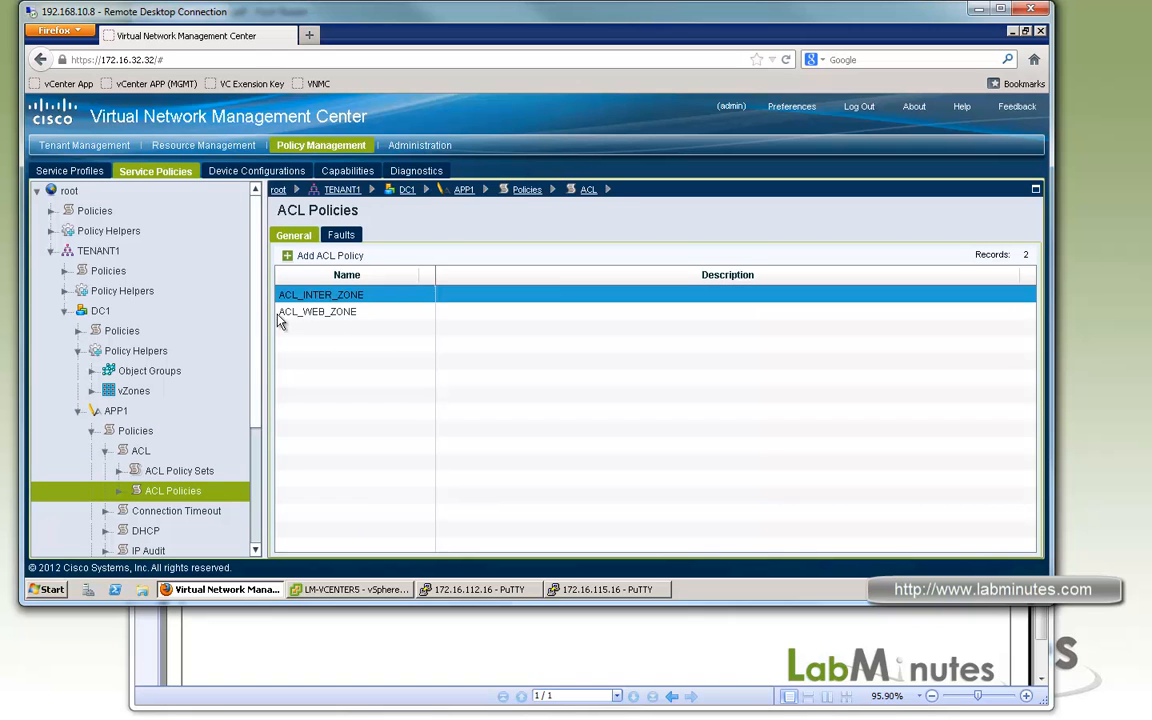
{"action": "left_click", "coordinate": [100, 253]}
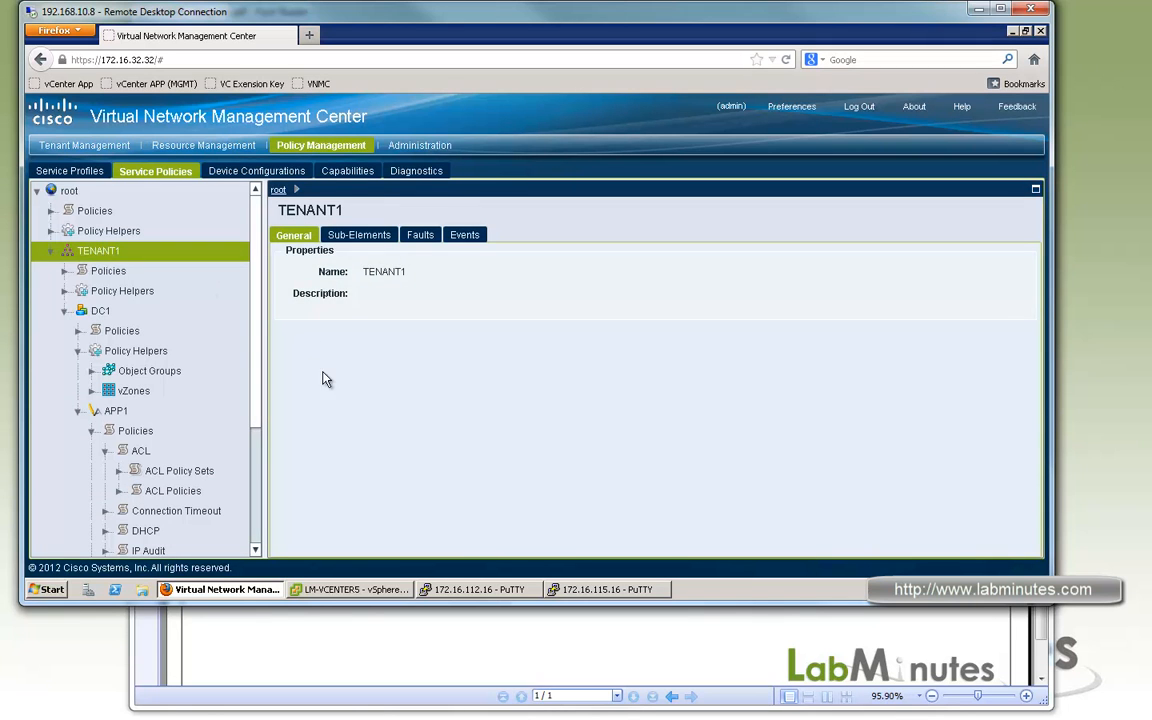
{"action": "left_click", "coordinate": [108, 271]}
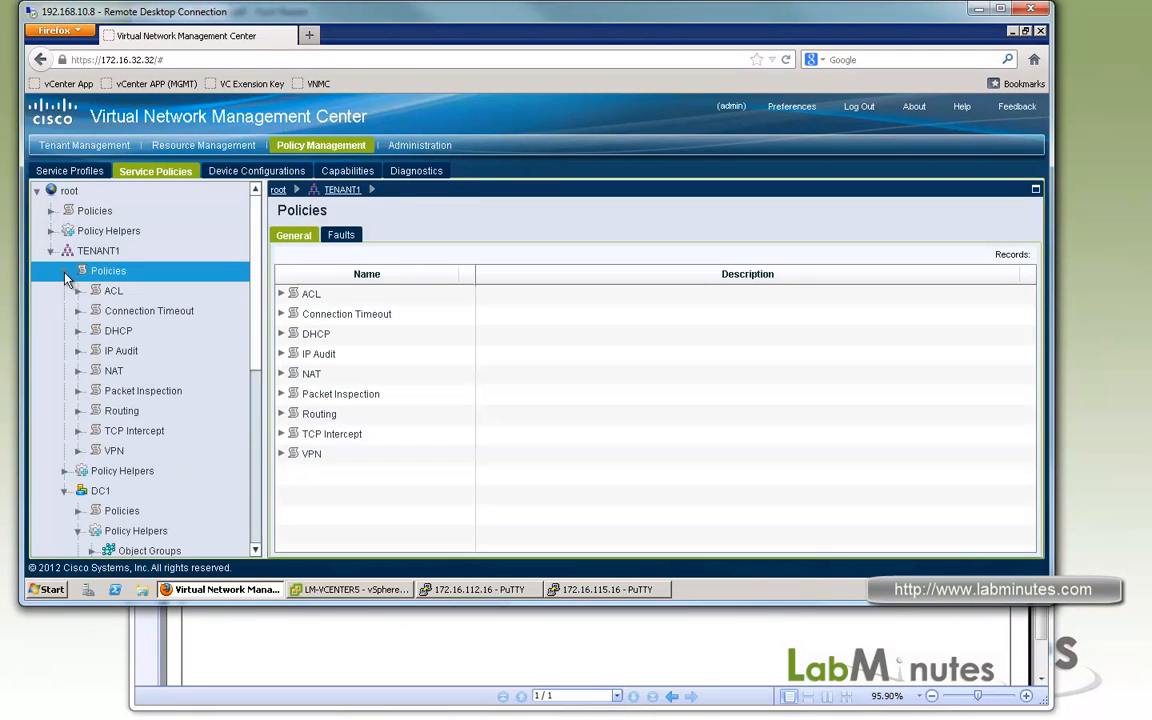
{"action": "left_click", "coordinate": [78, 290]}
{"action": "left_click", "coordinate": [94, 334]}
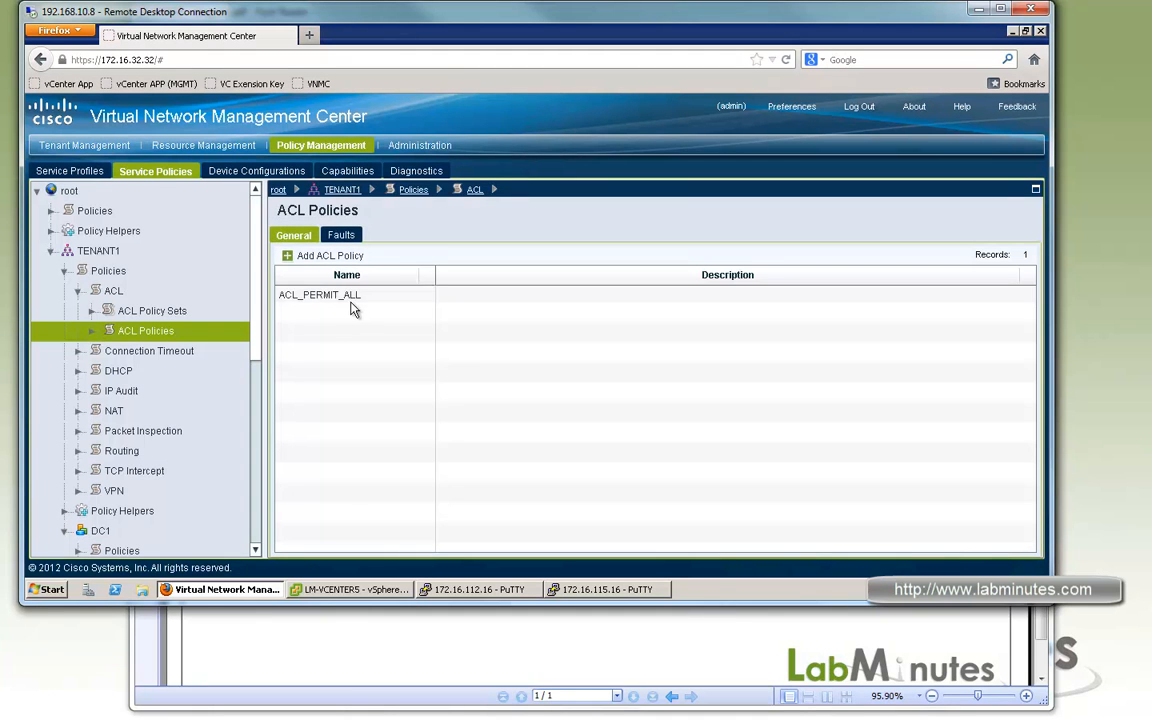
{"action": "left_click", "coordinate": [330, 256]}
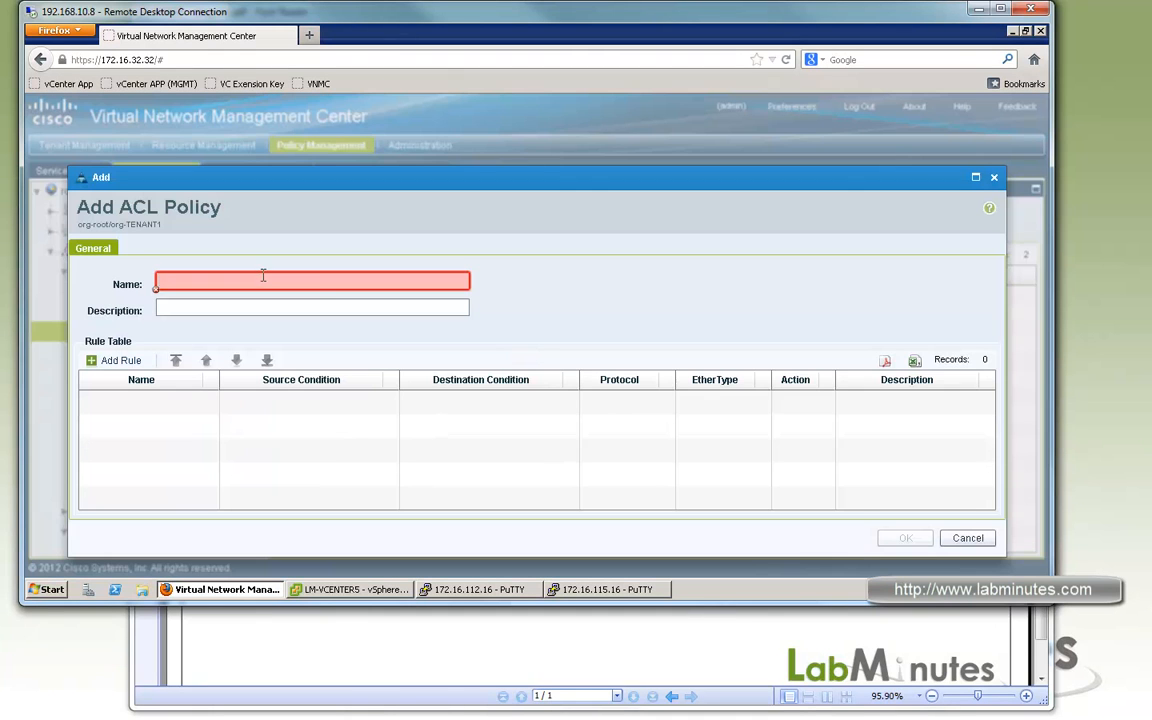
{"action": "type", "text": "ACL_DENY_ALL"}
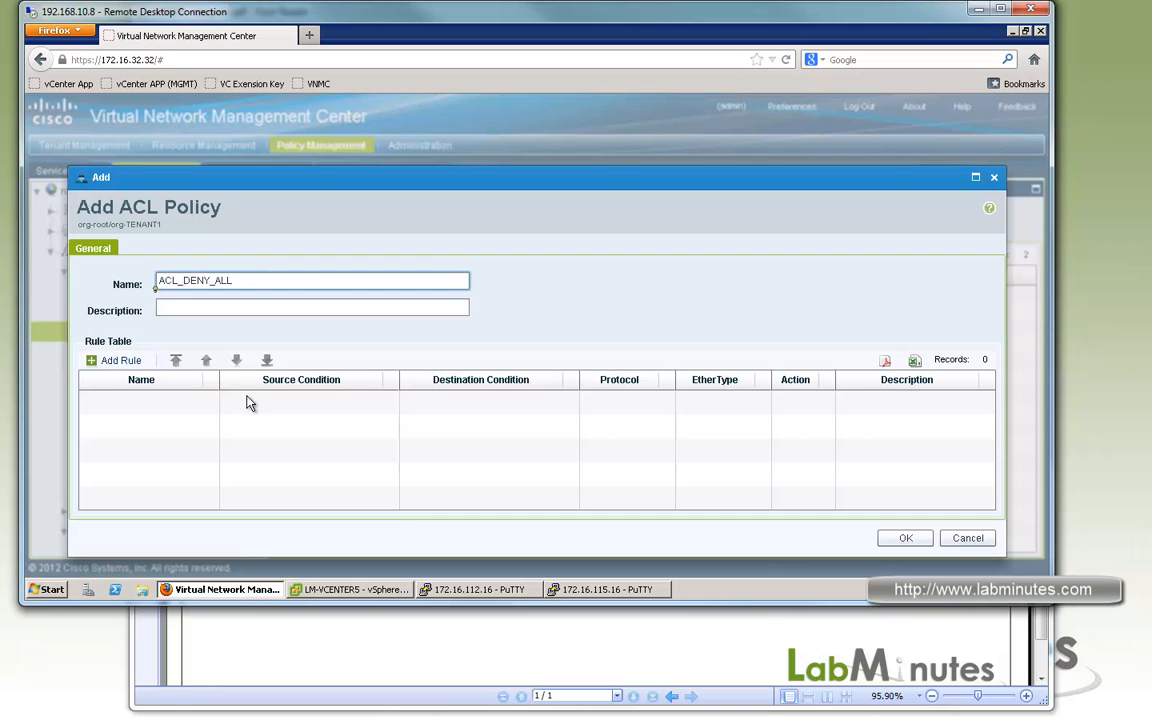
Add a drop rule named DENY_ALL with logging enabled for any traffic, and save the ACL_DENY_ALL policy.
{"action": "left_click", "coordinate": [119, 360]}
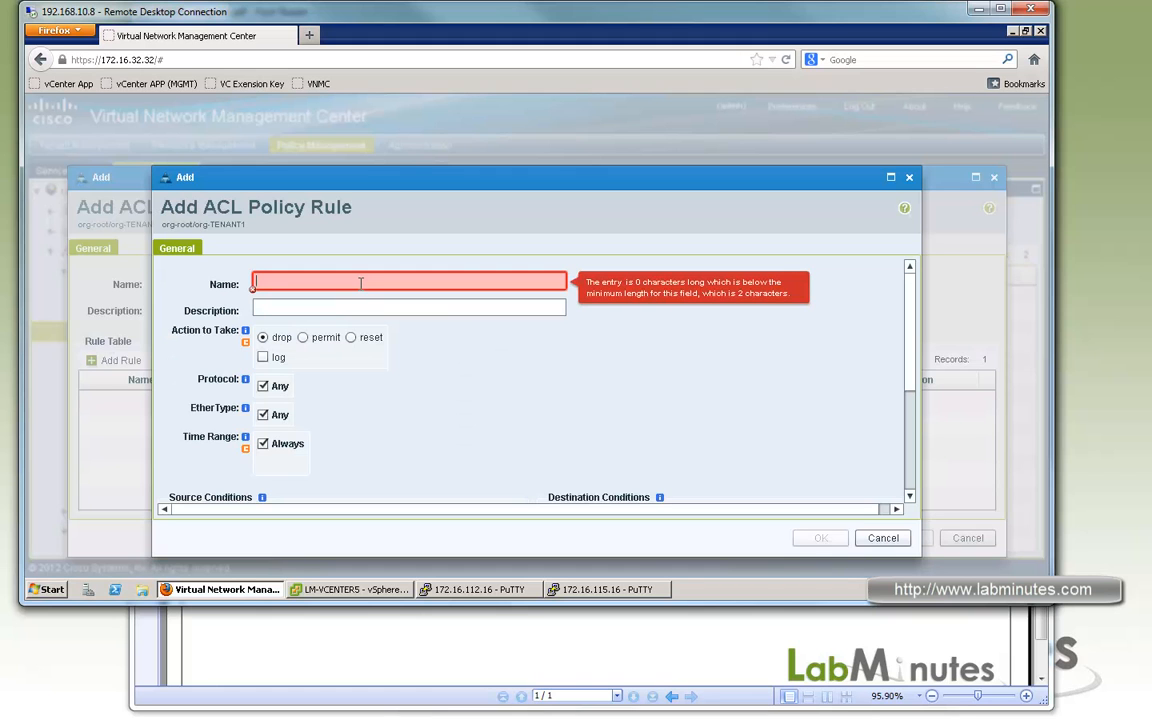
{"action": "type", "text": "DENY_ALL"}
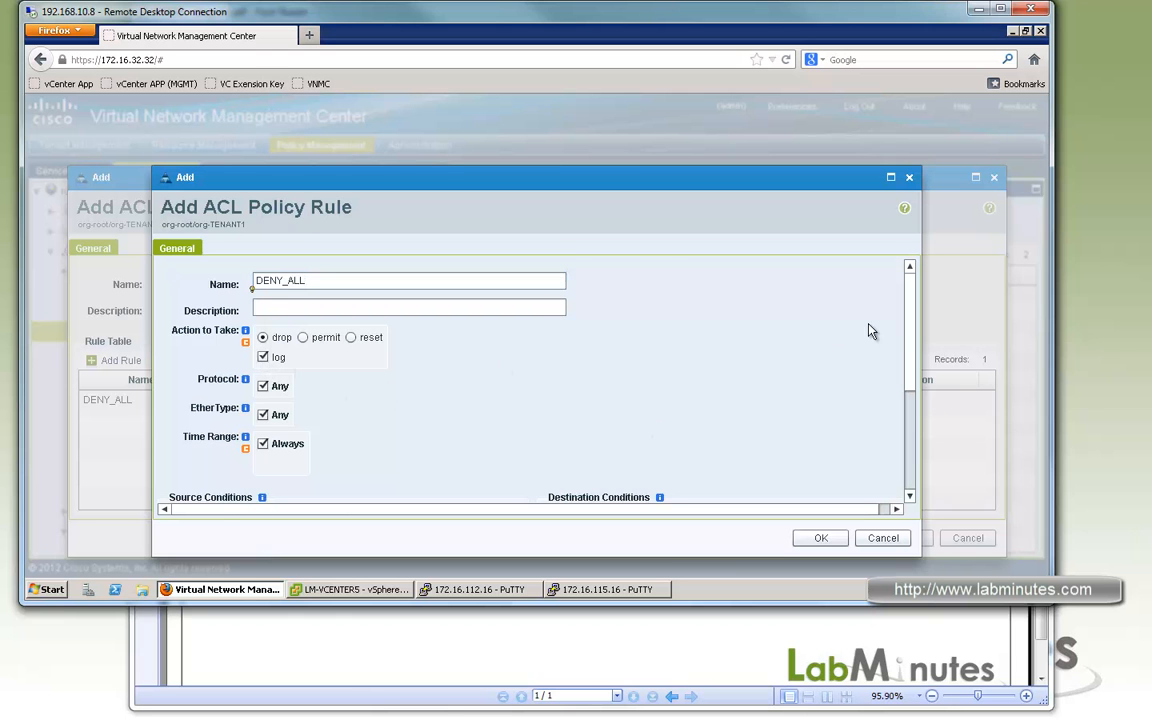
{"action": "left_click", "coordinate": [818, 538]}
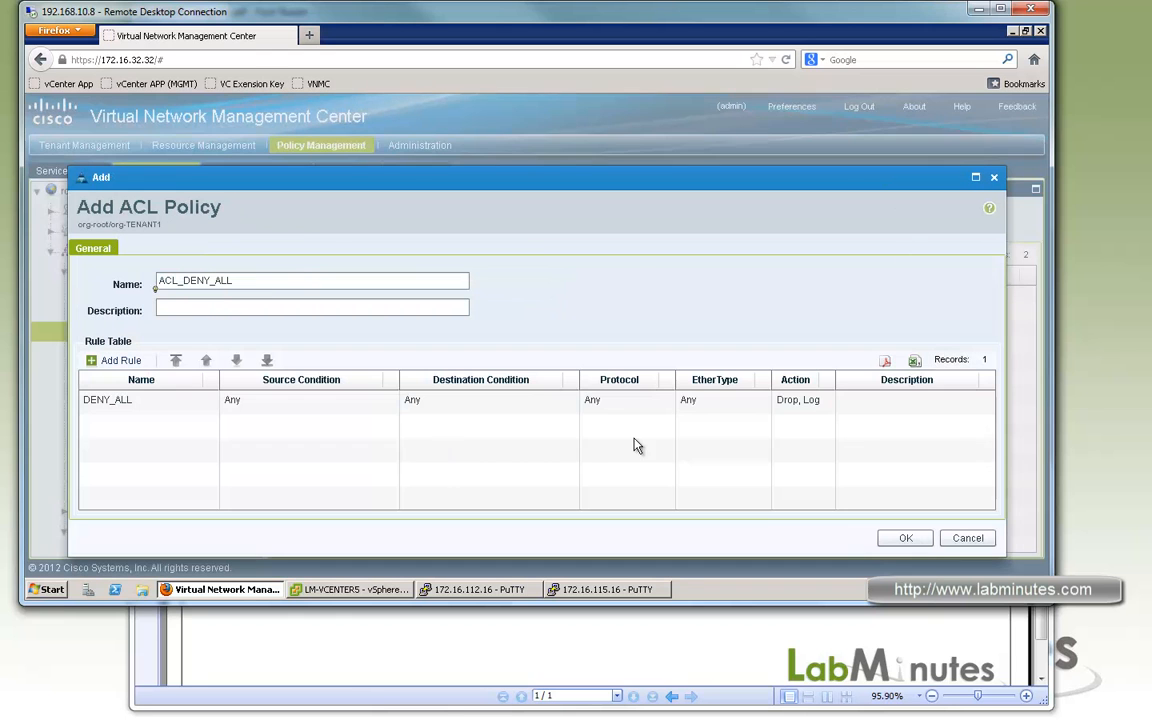
{"action": "left_click", "coordinate": [896, 542]}
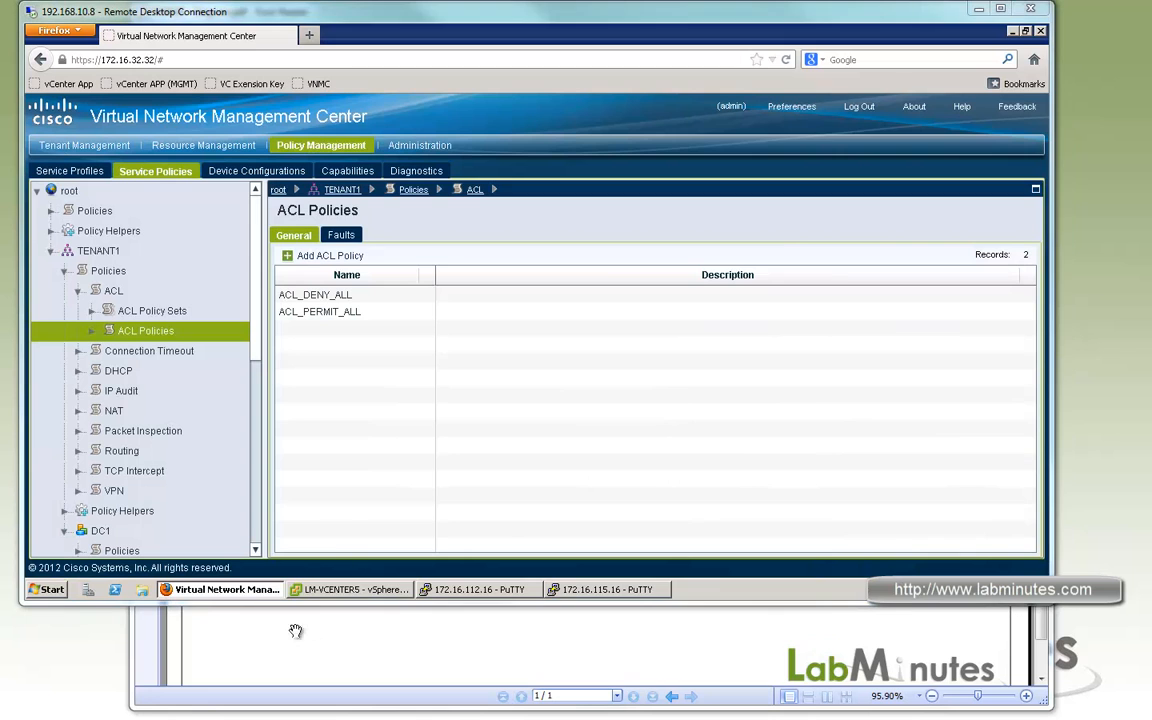
Edit APP1's ACL_APP1 policy set and remove ACL_PERMIT_ALL from its assigned policies.
{"action": "left_click", "coordinate": [271, 635]}
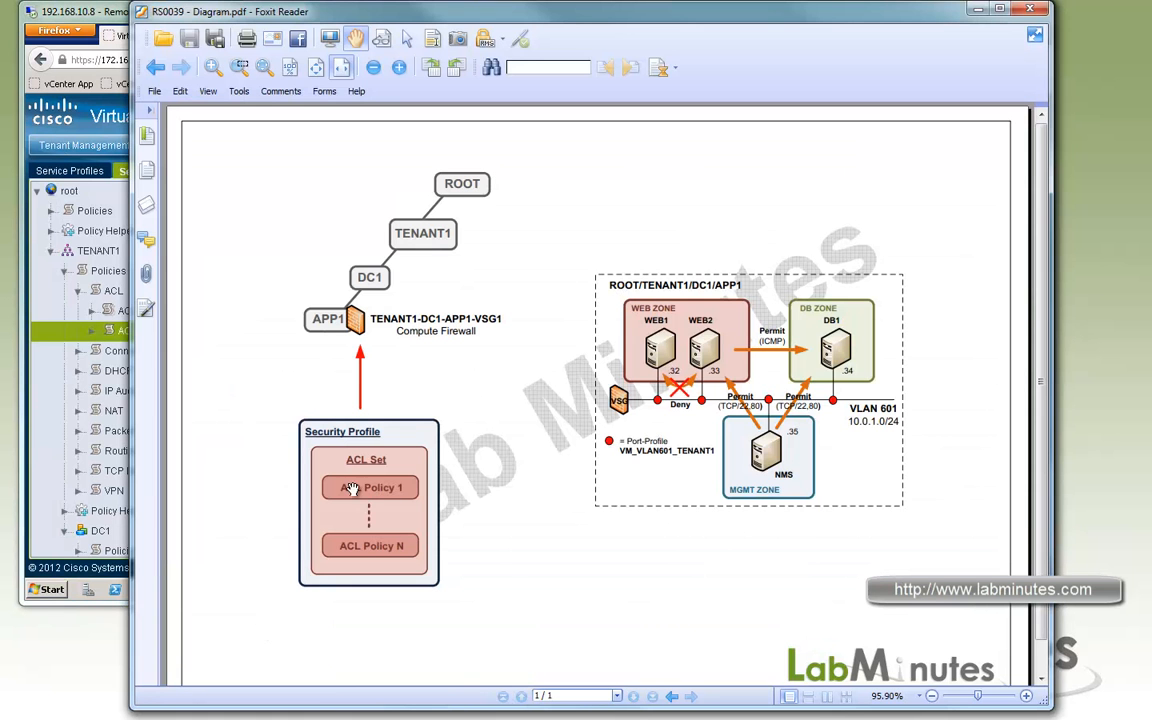
{"action": "left_click", "coordinate": [100, 18]}
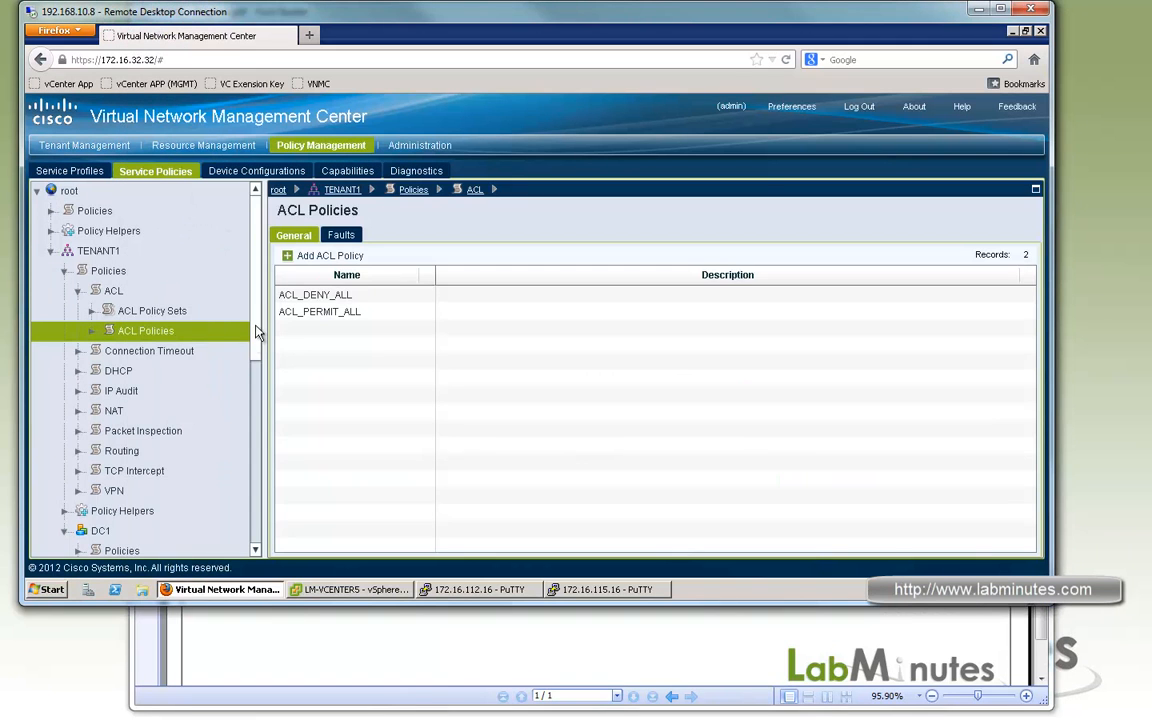
{"action": "scroll", "coordinate": [262, 509], "scroll_direction": "down", "scroll_amount": 5}
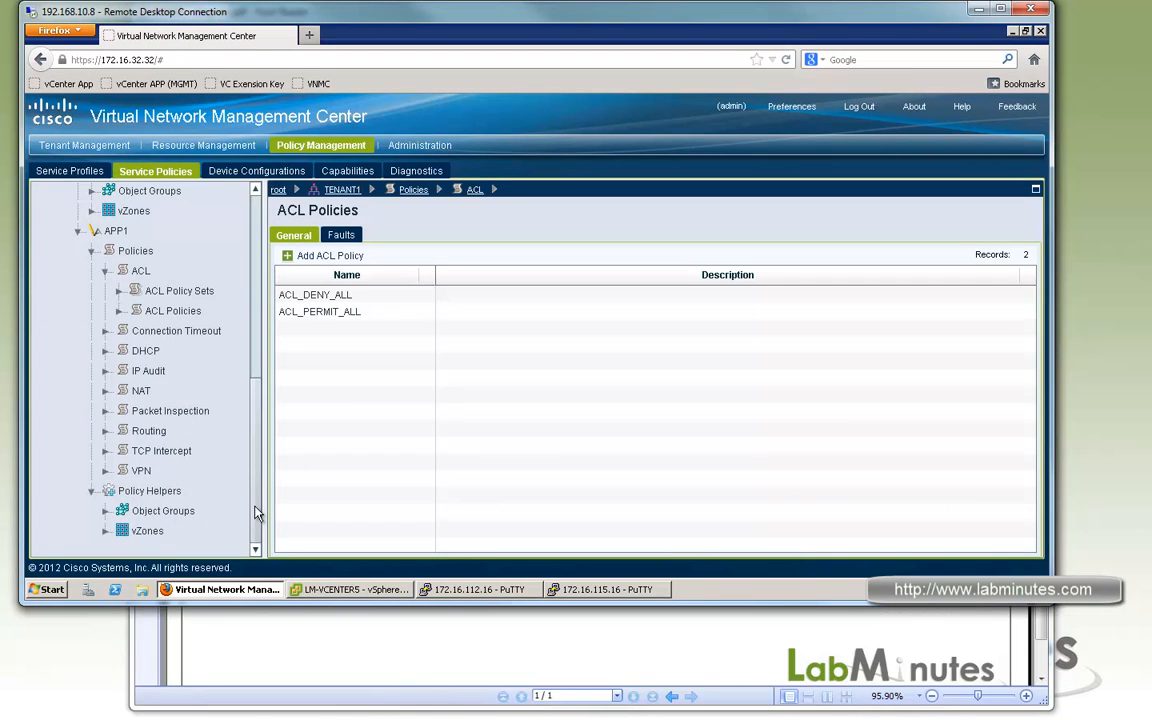
{"action": "left_click", "coordinate": [167, 294]}
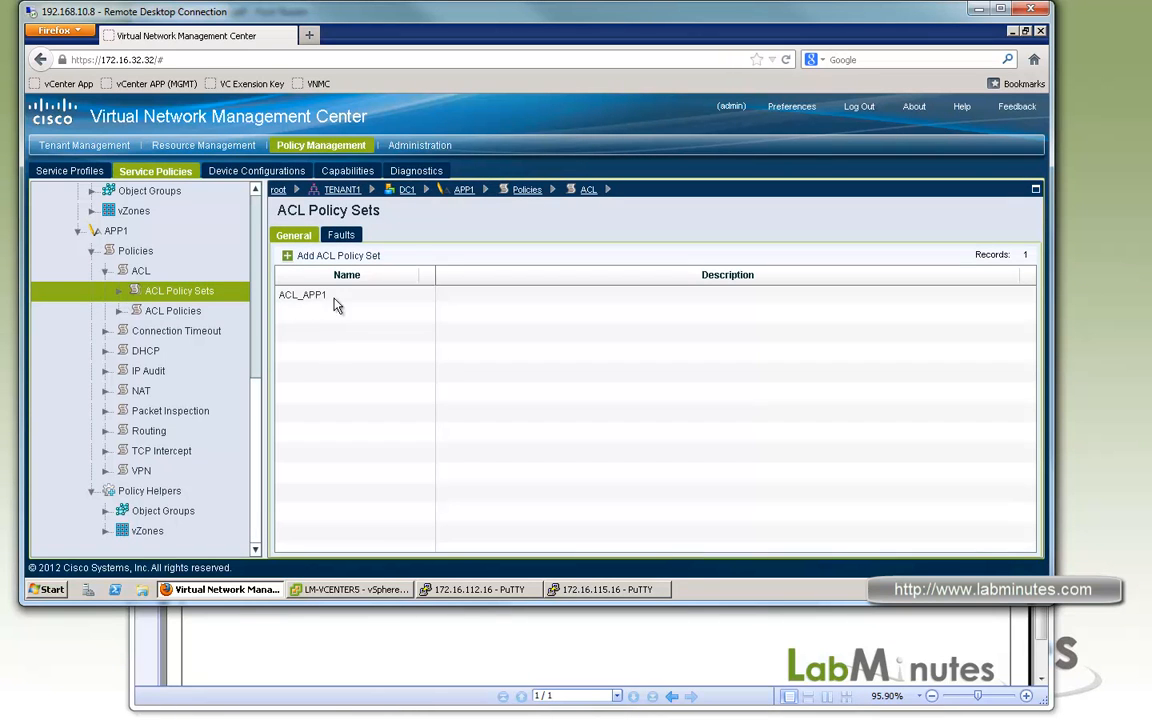
{"action": "left_click", "coordinate": [337, 300]}
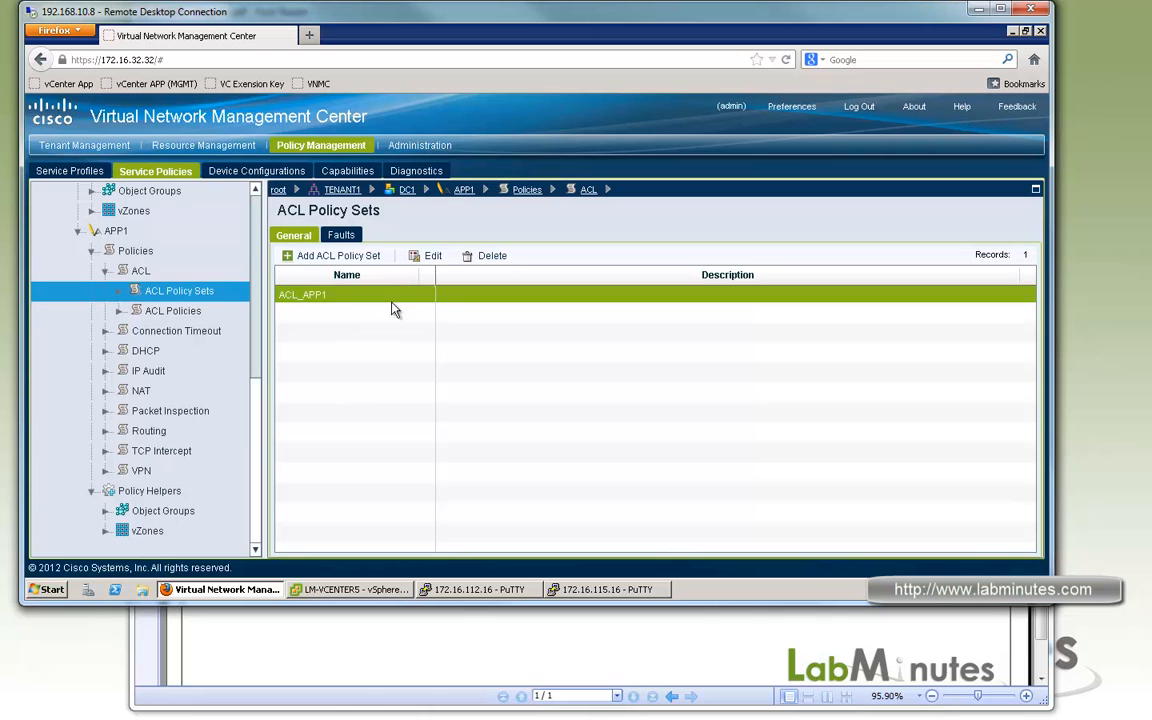
{"action": "left_click", "coordinate": [425, 255]}
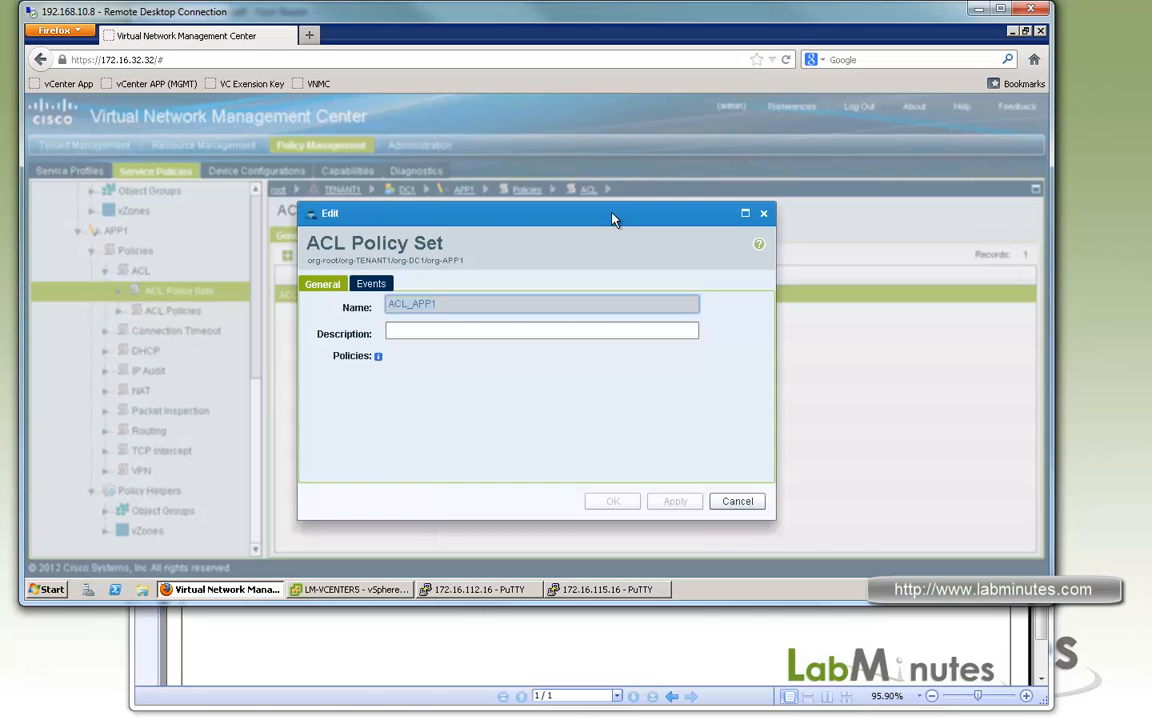
{"action": "left_click", "coordinate": [648, 388]}
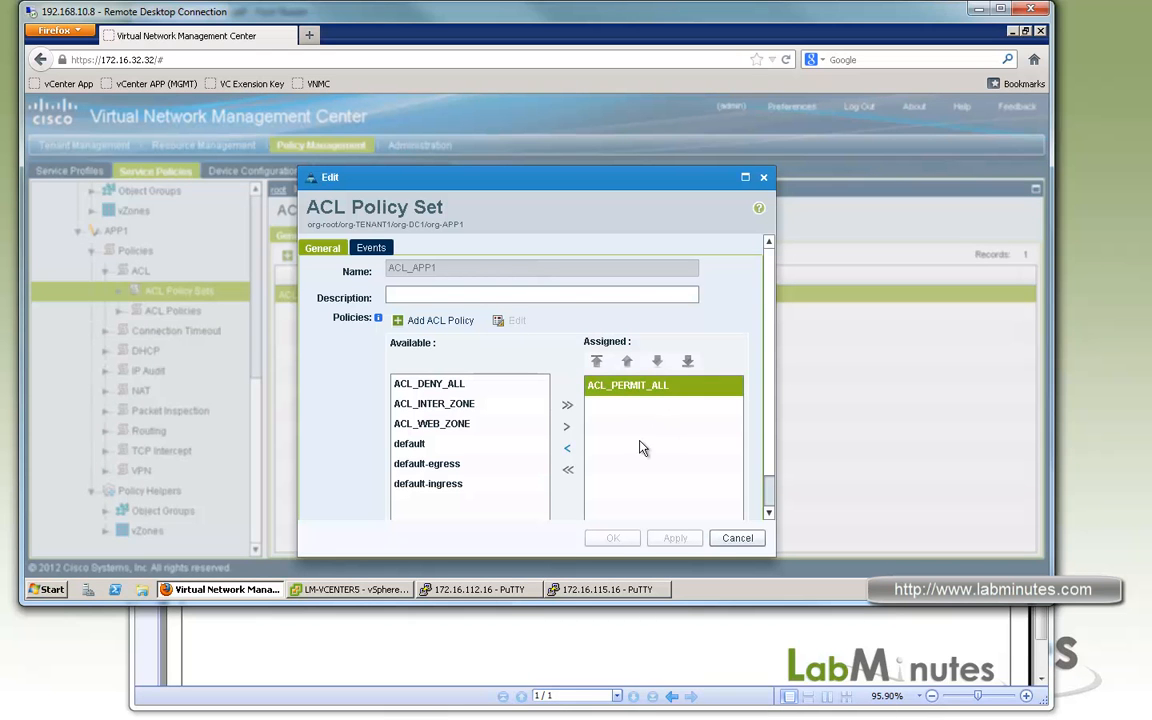
Assign ACL_DENY_ALL, ACL_INTER_ZONE and ACL_WEB_ZONE to the ACL_APP1 policy set.
{"action": "left_click", "coordinate": [440, 388]}
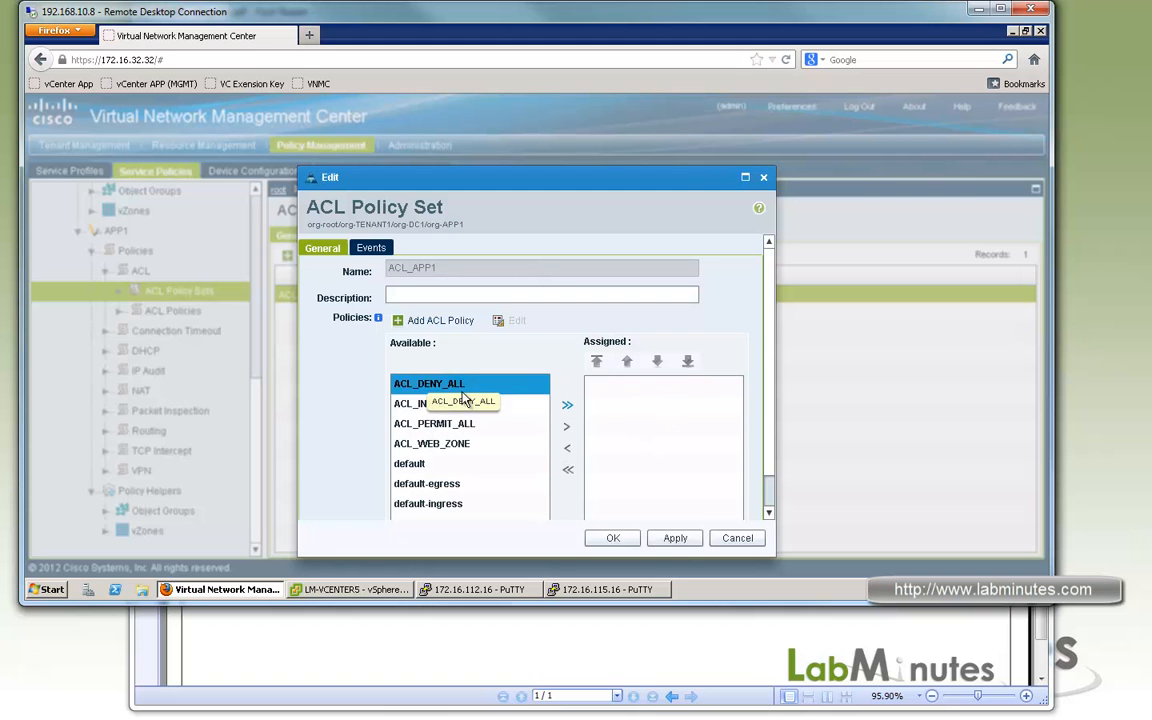
{"action": "left_click", "coordinate": [469, 410], "text": "ctrl"}
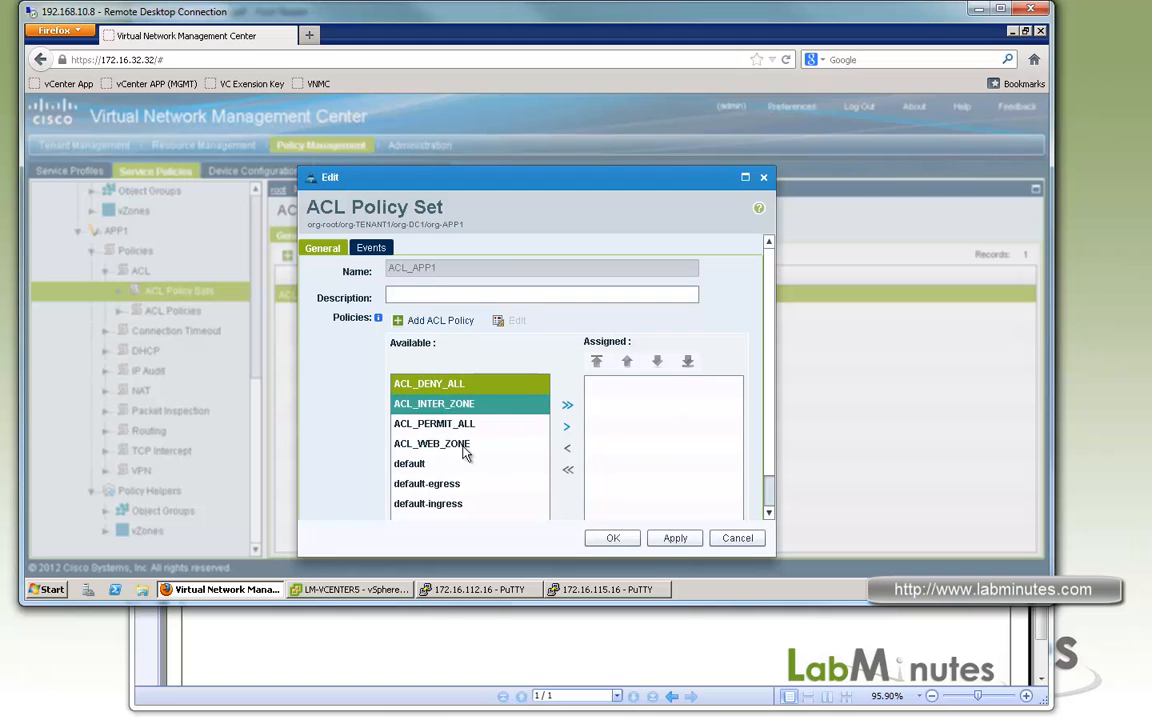
{"action": "left_click", "coordinate": [455, 443], "text": "ctrl"}
{"action": "left_click", "coordinate": [566, 428]}
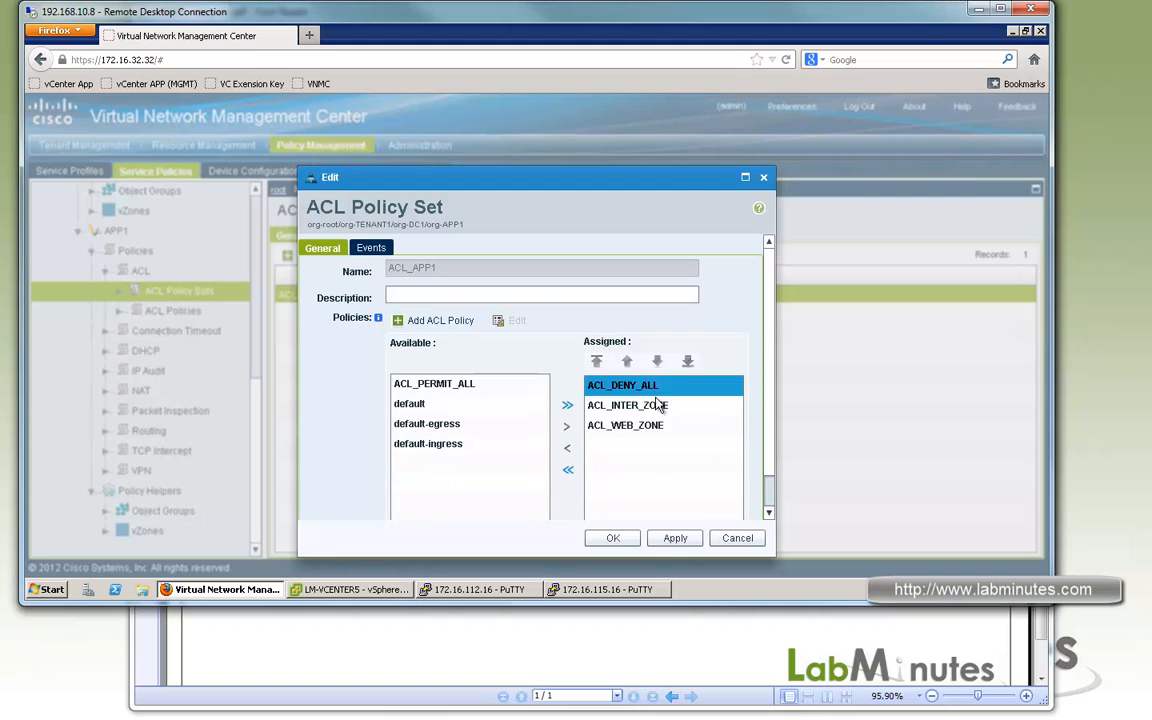
Order the ACL_APP1 policies as ACL_WEB_ZONE, ACL_INTER_ZONE, ACL_DENY_ALL and save the policy set.
{"action": "left_click", "coordinate": [690, 362]}
{"action": "left_click", "coordinate": [688, 407]}
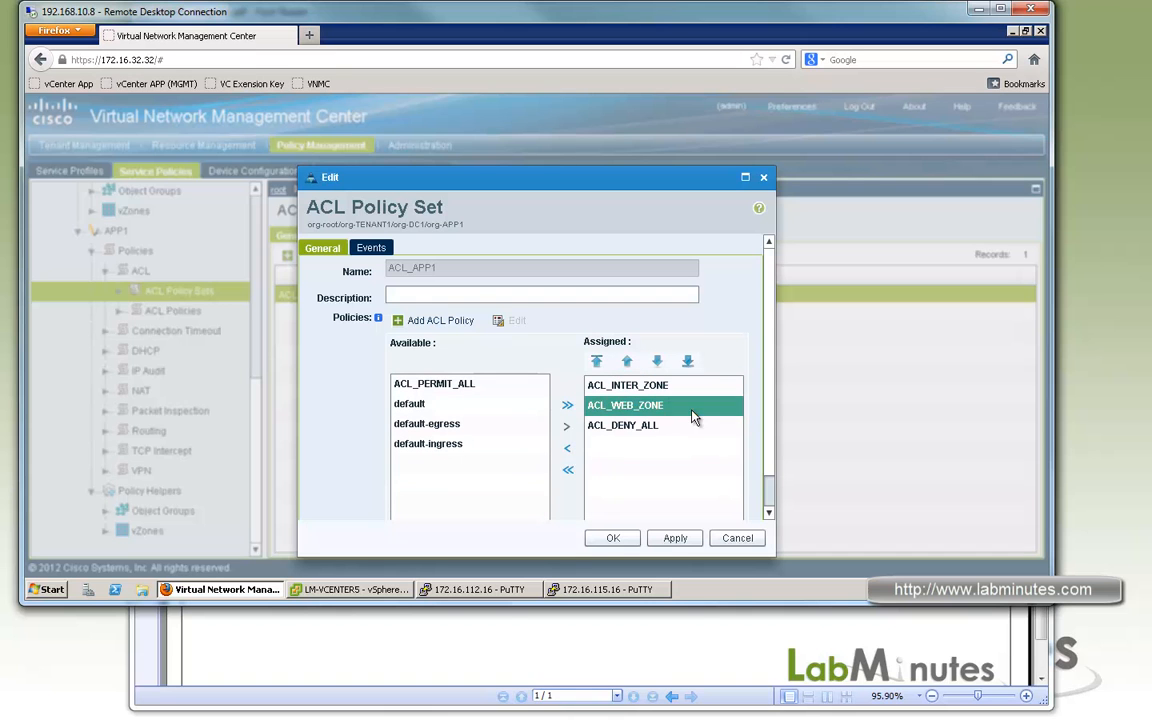
{"action": "left_click", "coordinate": [628, 362]}
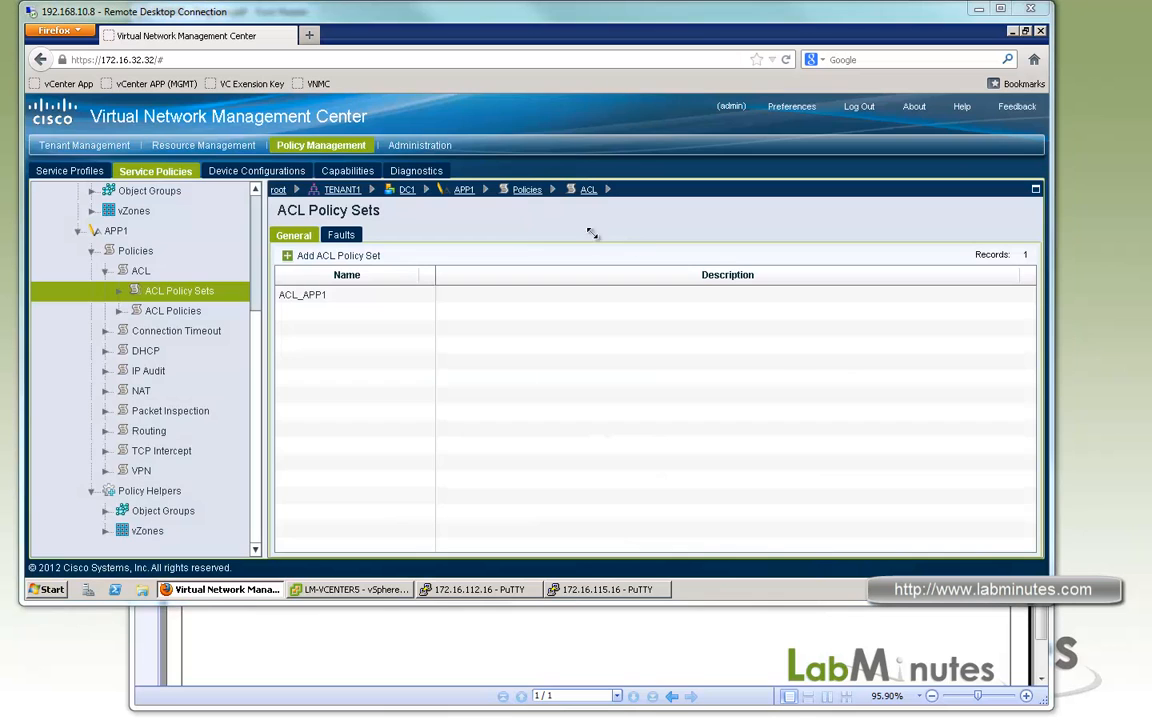
Add the user-defined attribute MGMT_PC with value OTHER to APP1's SEC_PROFILE_APP1 compute security profile and save it.
{"action": "left_click", "coordinate": [57, 170]}
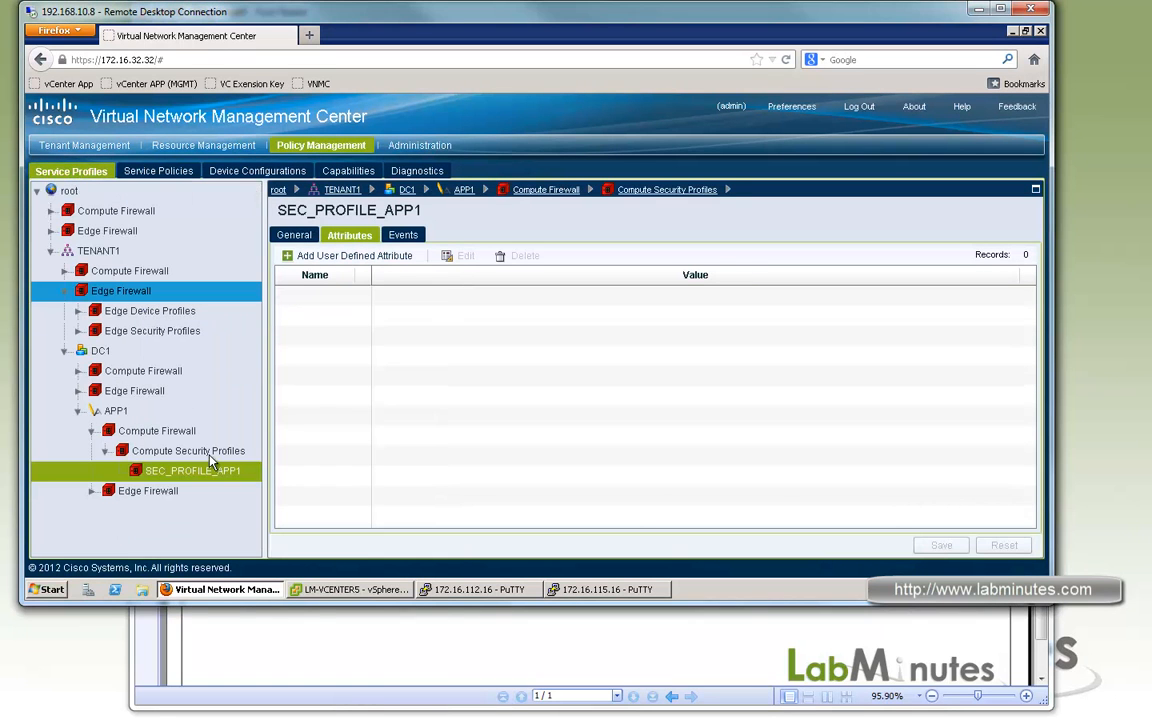
{"action": "left_click", "coordinate": [160, 471]}
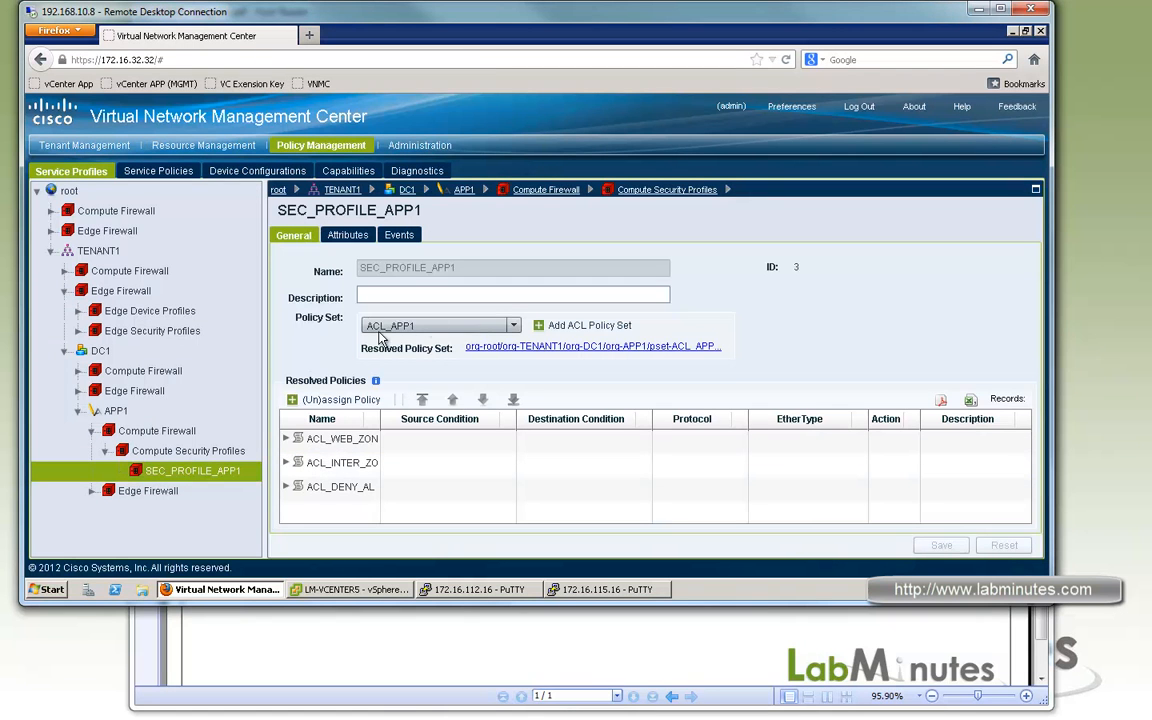
{"action": "left_click", "coordinate": [346, 237]}
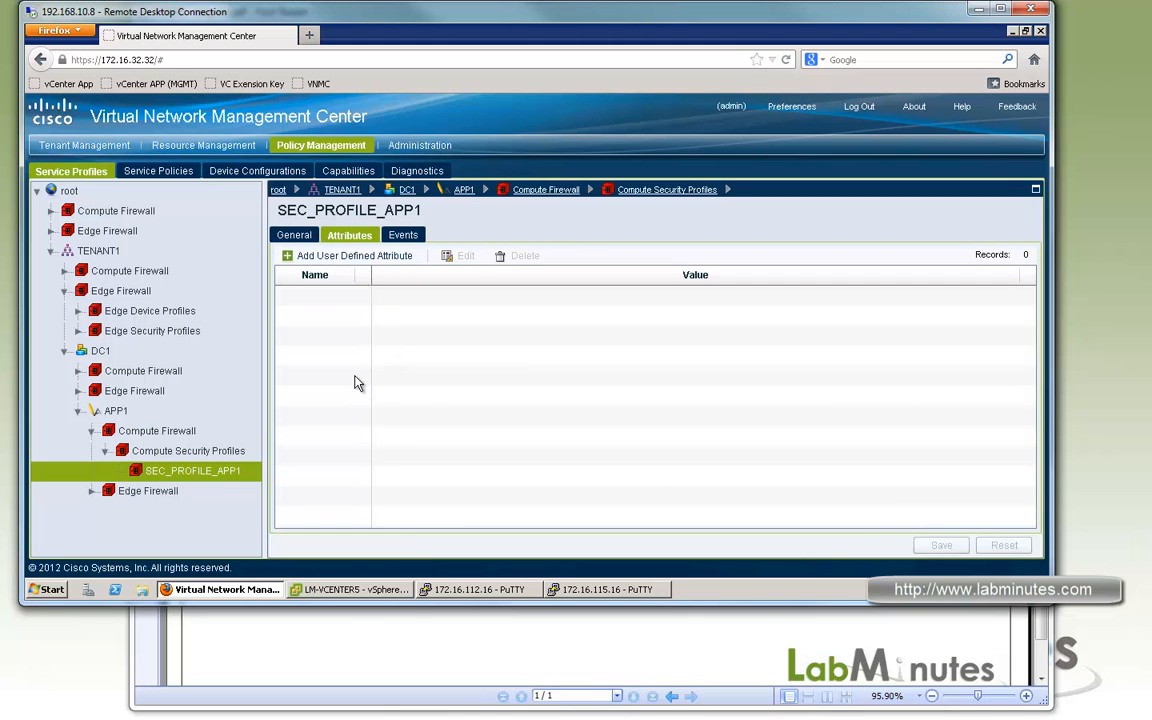
{"action": "left_click", "coordinate": [346, 256]}
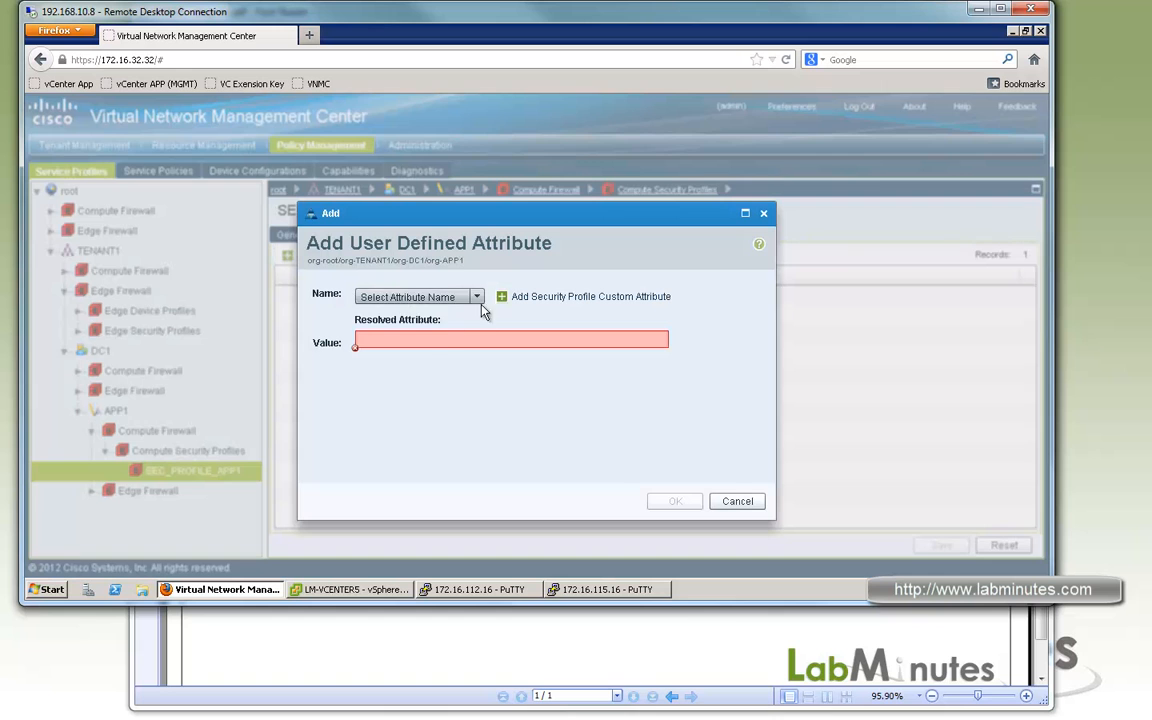
{"action": "left_click", "coordinate": [476, 297]}
{"action": "left_click", "coordinate": [392, 315]}
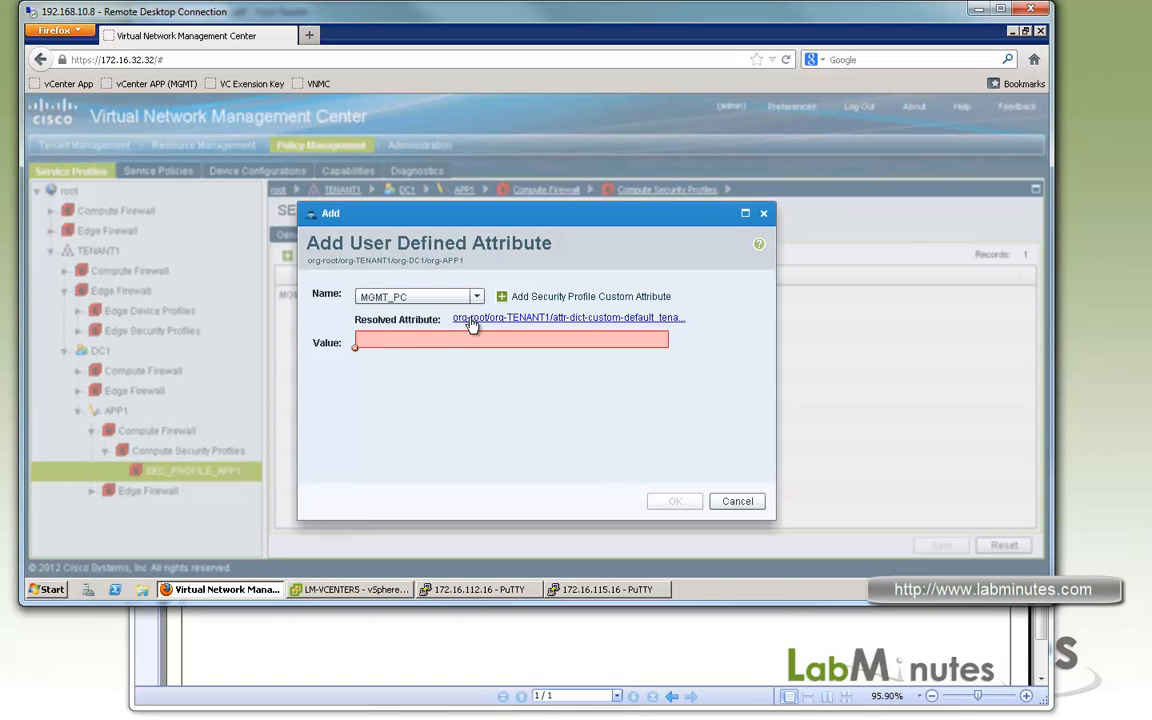
{"action": "left_click", "coordinate": [415, 341]}
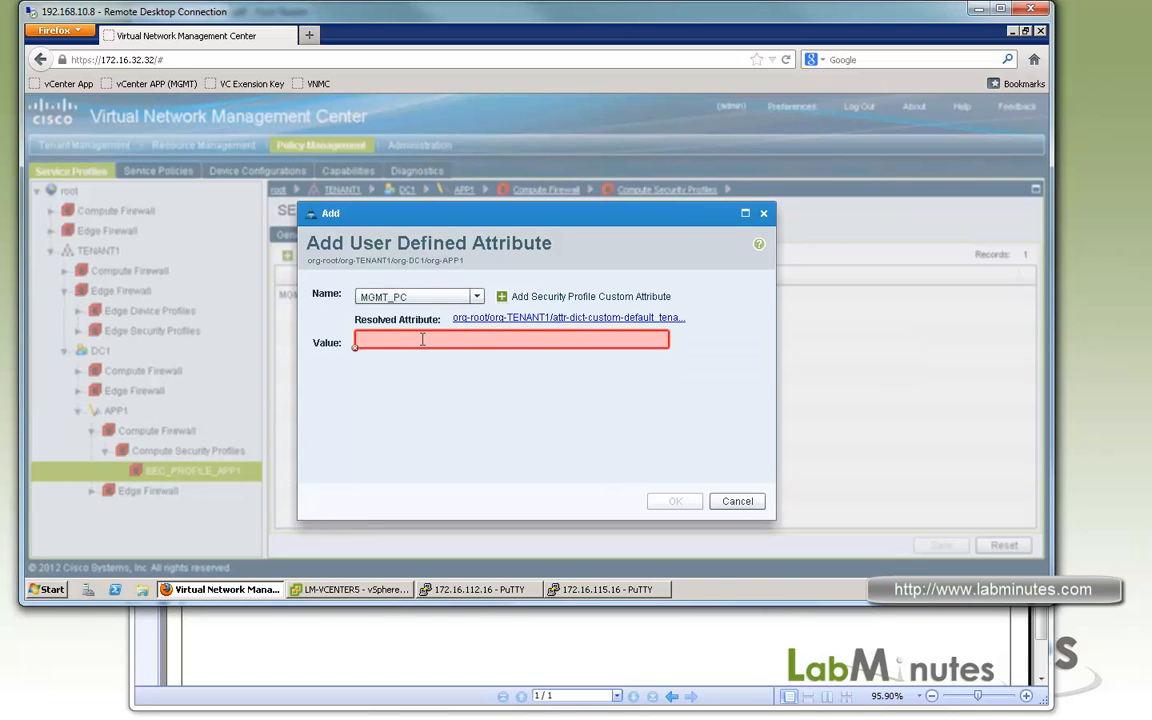
{"action": "type", "text": "0"}
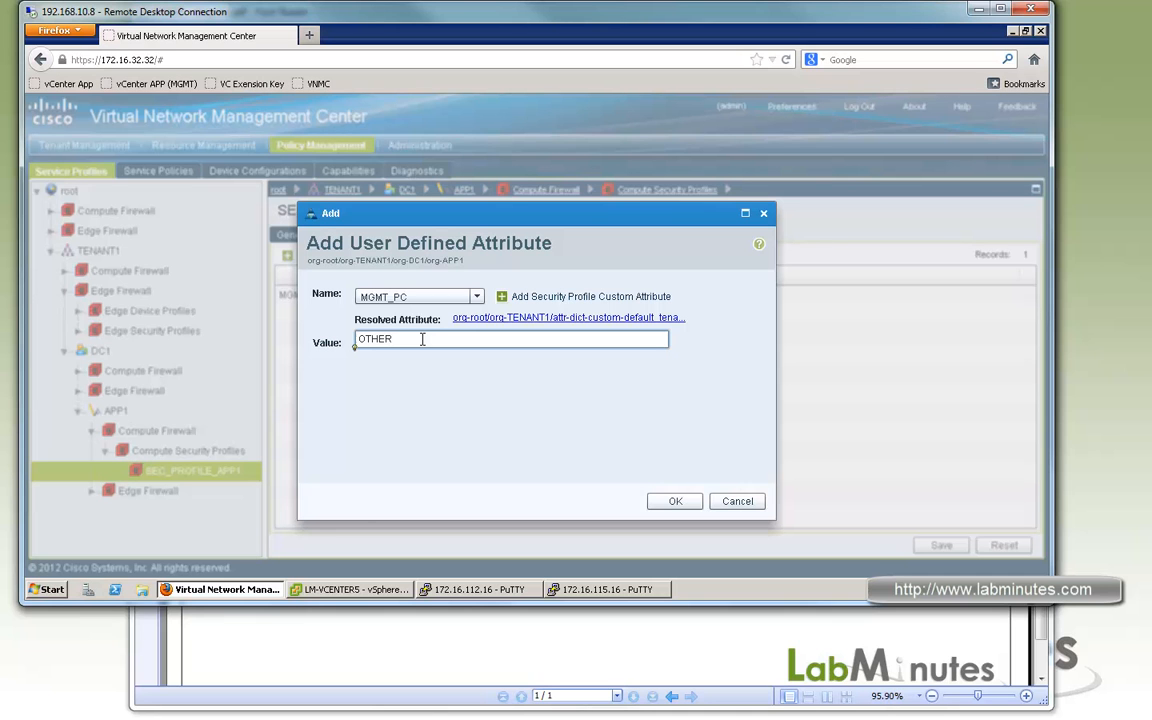
{"action": "left_click", "coordinate": [667, 503]}
{"action": "left_click", "coordinate": [190, 452]}
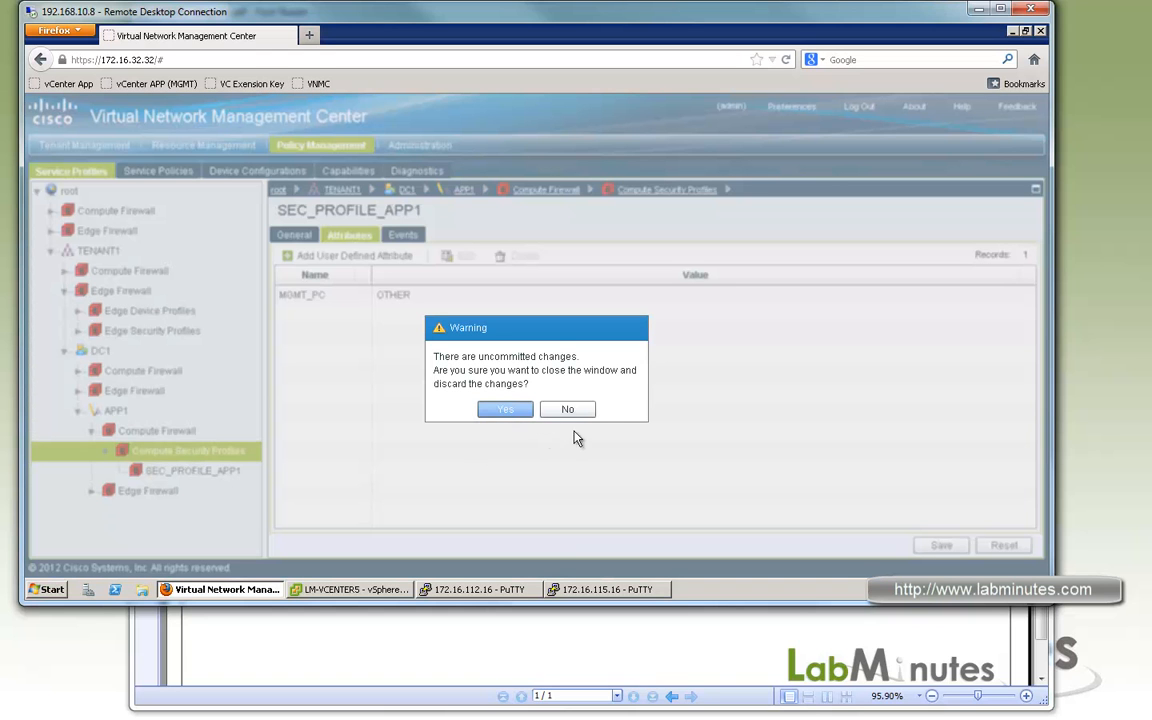
{"action": "left_click", "coordinate": [567, 410]}
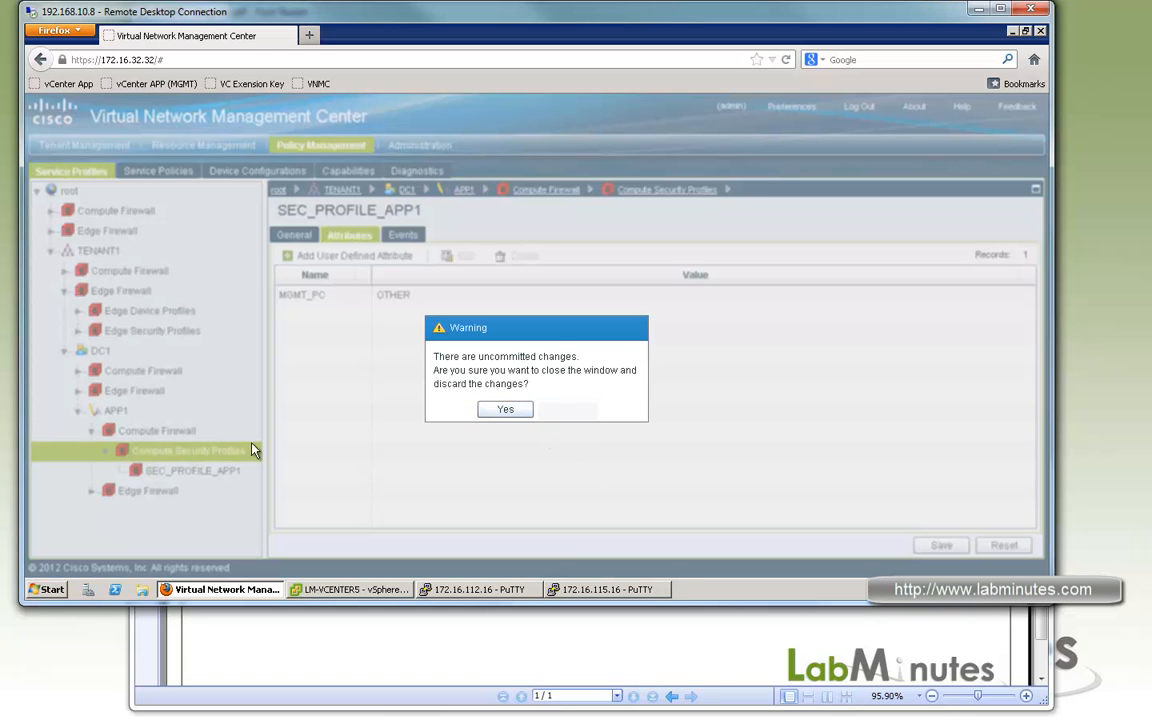
Start a compute security profile under APP1 named SEC_PROFILE_APP1_MGMT, using policy set ACL_APP1 with its resolved policies updated.
{"action": "left_click", "coordinate": [166, 455]}
{"action": "left_click", "coordinate": [195, 452]}
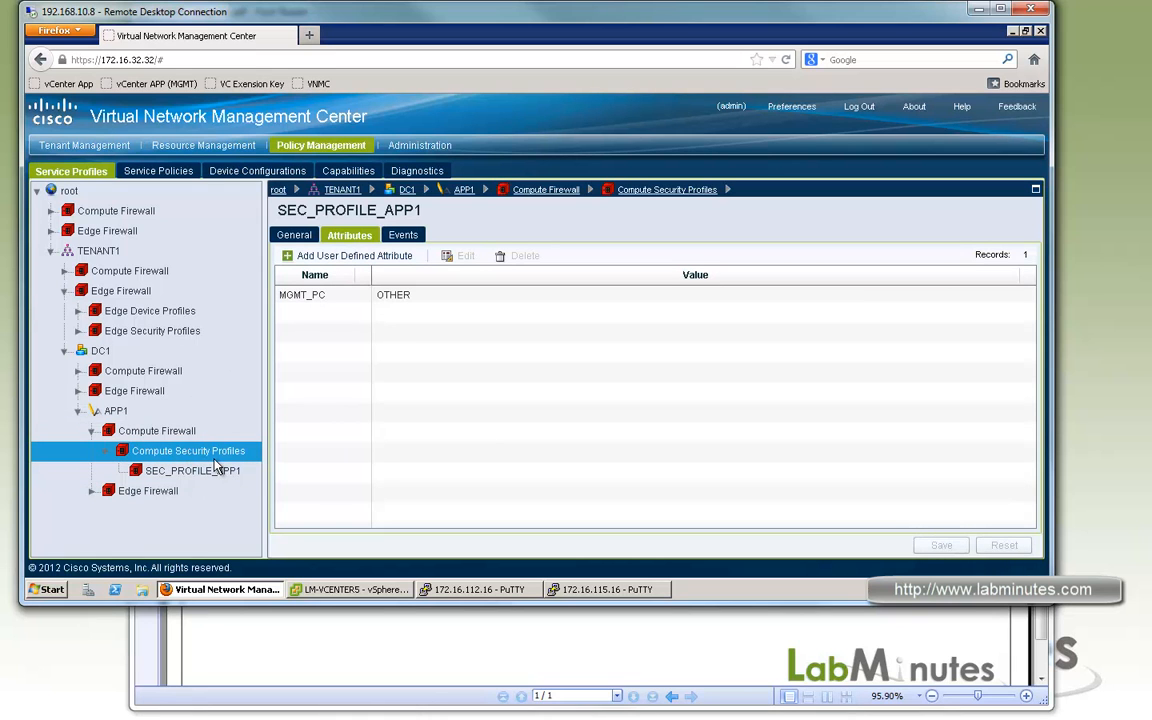
{"action": "left_click", "coordinate": [355, 255]}
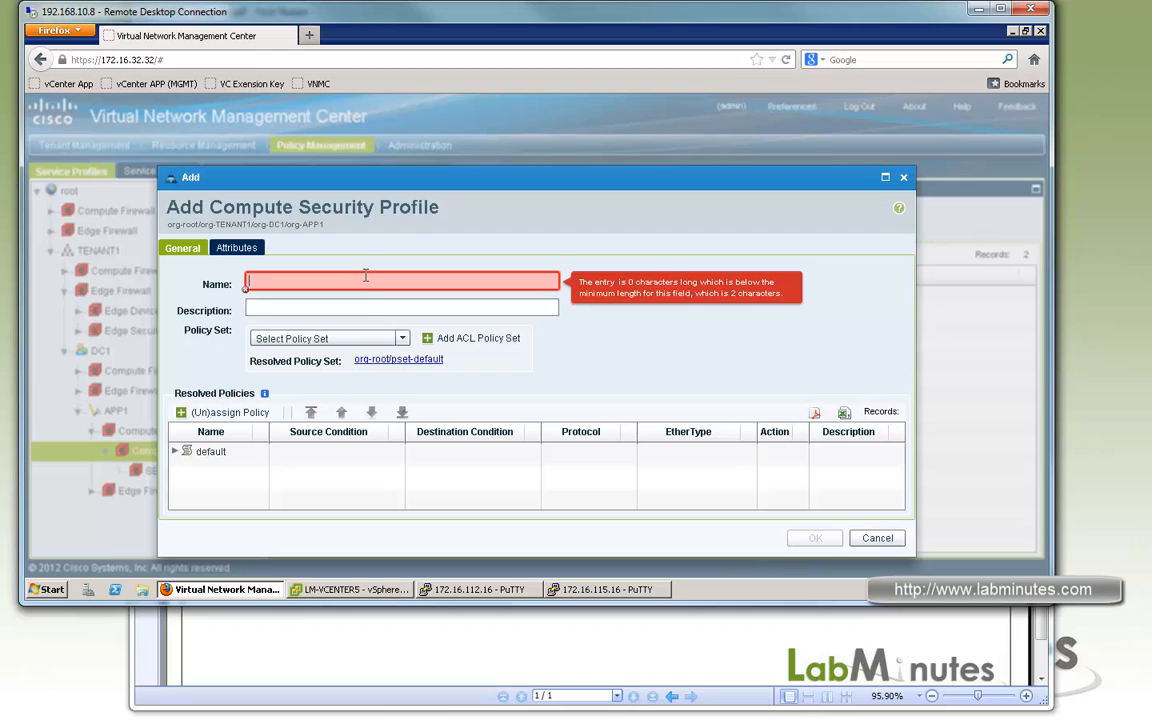
{"action": "type", "text": "SEC_PROFILE_APP"}
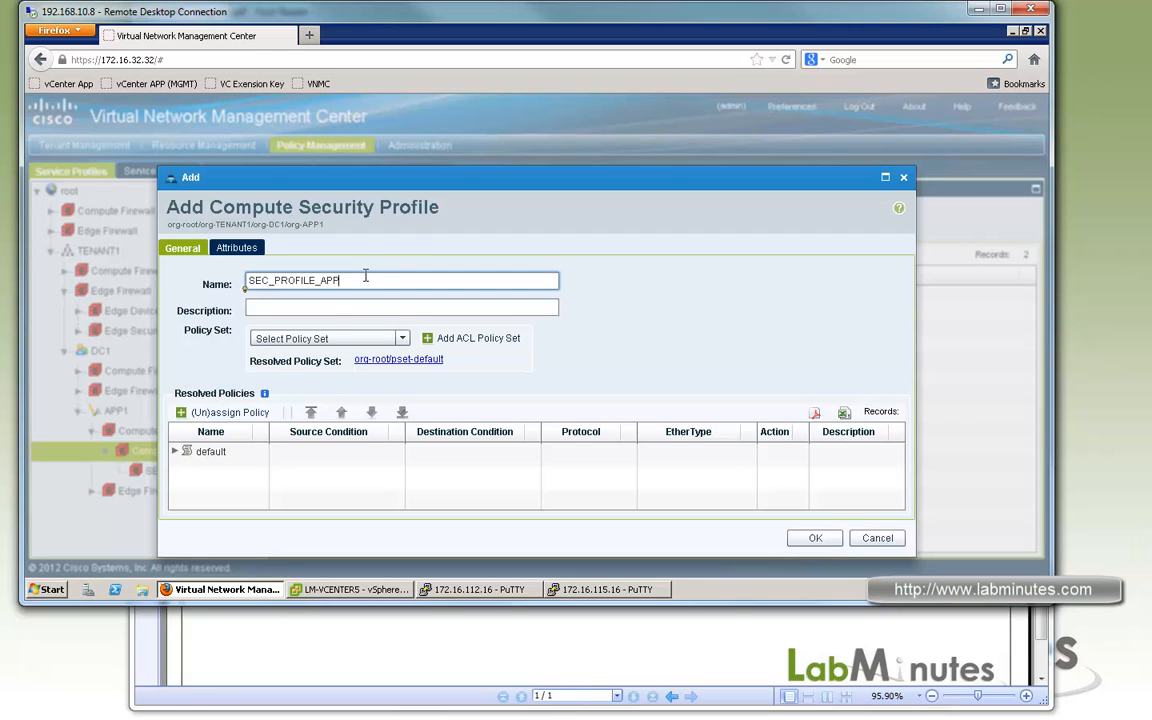
{"action": "type", "text": "1_MGMT"}
{"action": "left_click", "coordinate": [404, 339]}
{"action": "left_click", "coordinate": [311, 355]}
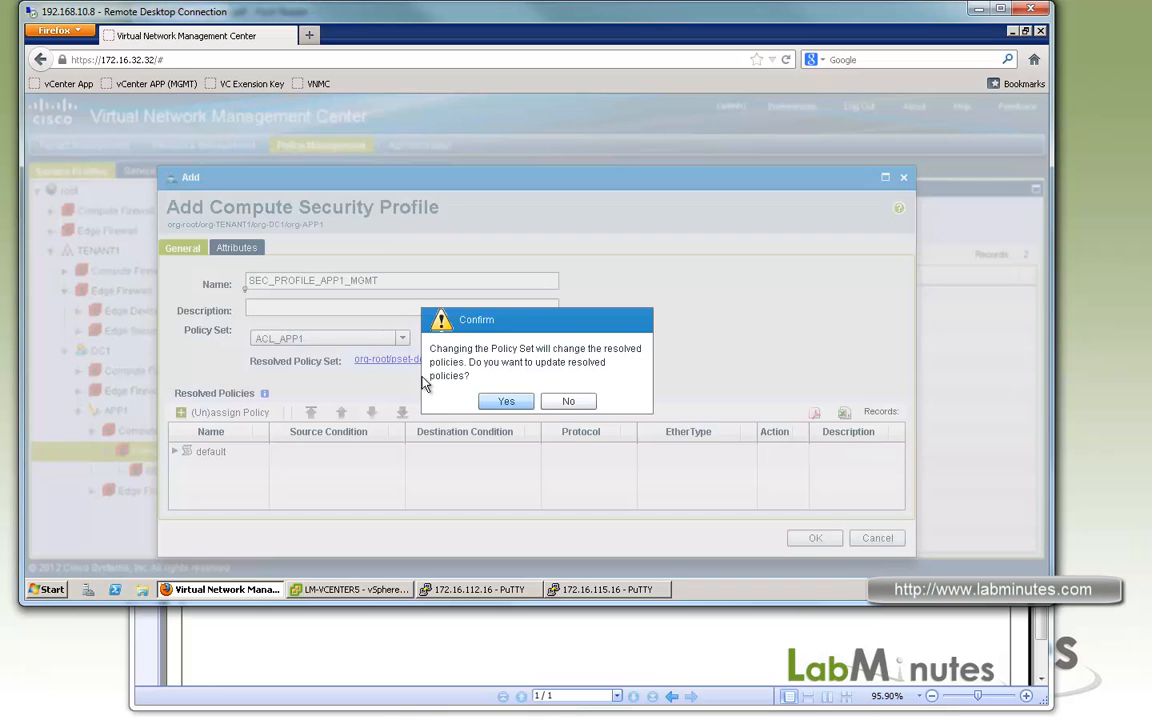
{"action": "left_click", "coordinate": [508, 402]}
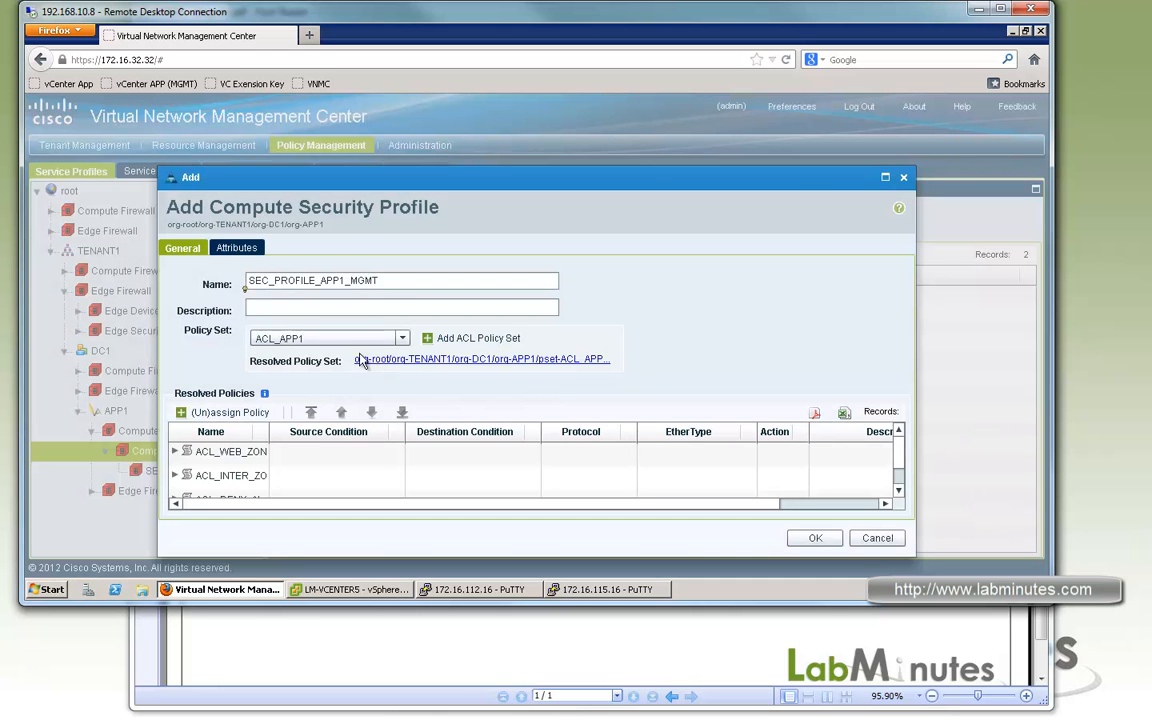
Add the user-defined attribute MGMT_PC with value MGMT to the new security profile and save the profile.
{"action": "left_click", "coordinate": [236, 247]}
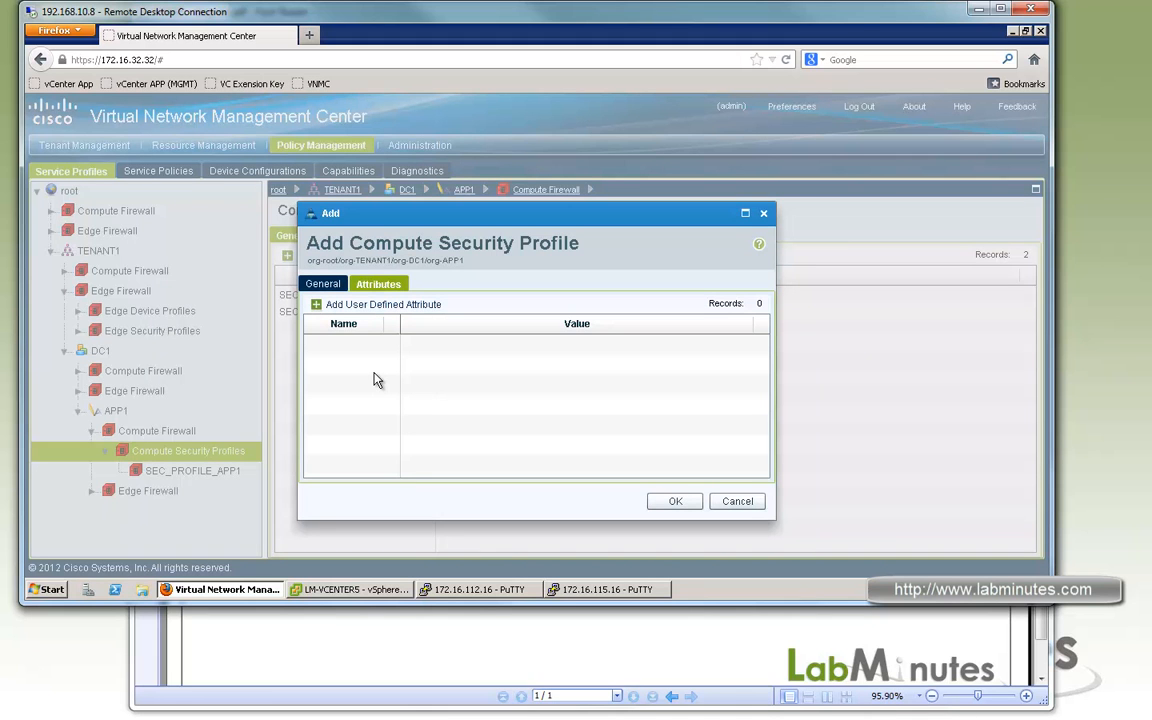
{"action": "left_click", "coordinate": [368, 305]}
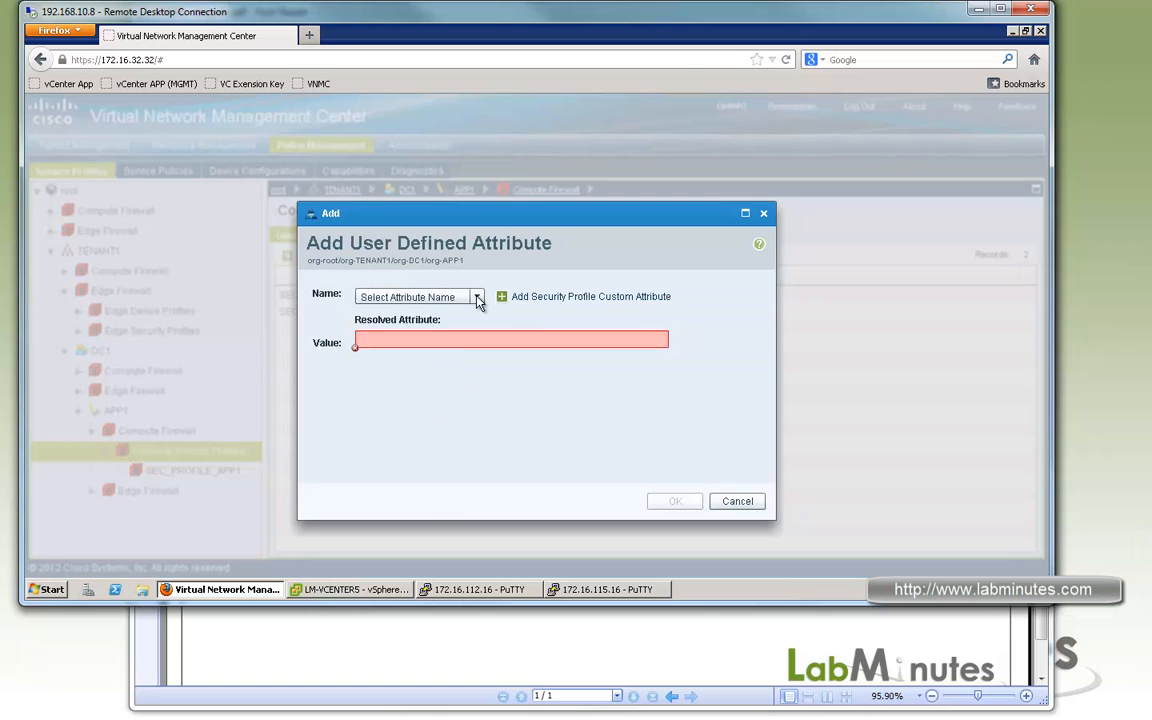
{"action": "left_click", "coordinate": [477, 298]}
{"action": "left_click", "coordinate": [428, 333]}
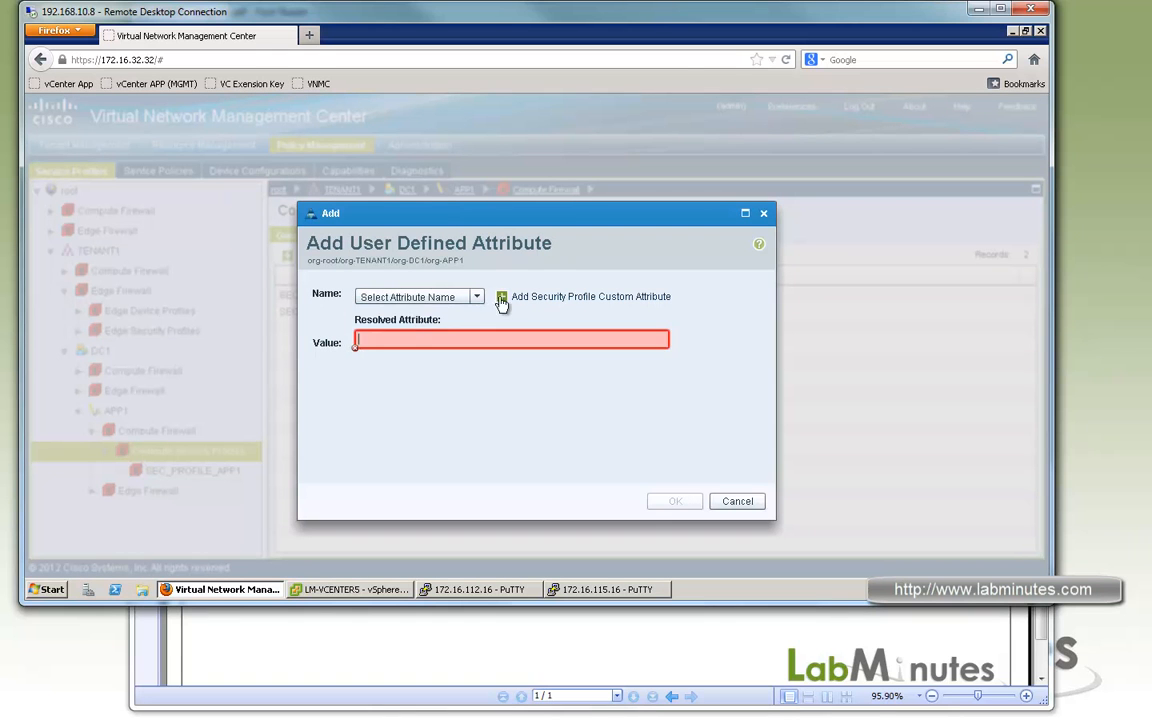
{"action": "left_click", "coordinate": [410, 297]}
{"action": "left_click", "coordinate": [404, 314]}
{"action": "left_click", "coordinate": [406, 342]}
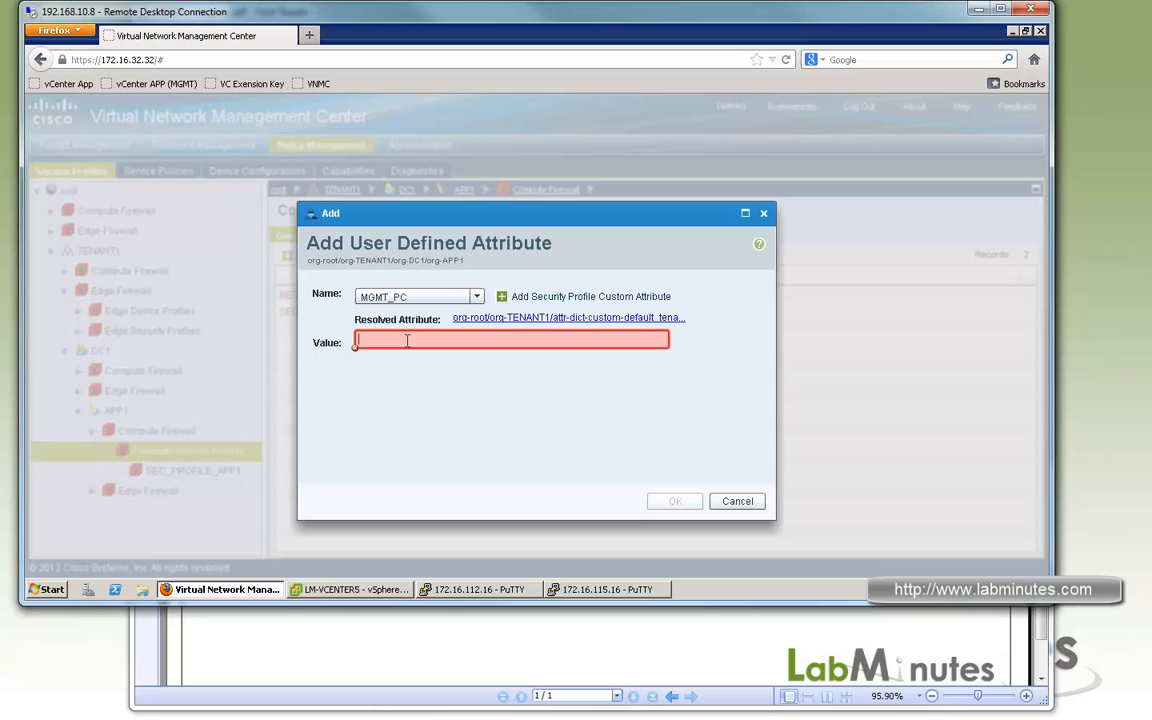
{"action": "type", "text": "MGM"}
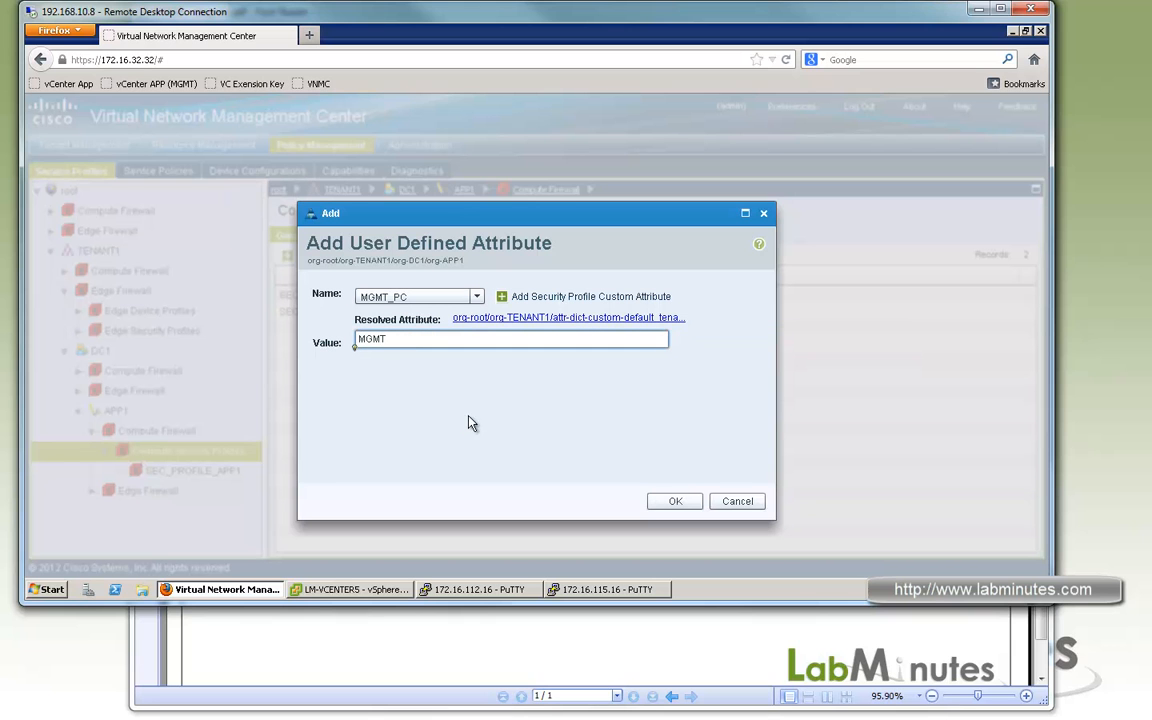
{"action": "type", "text": "T"}
{"action": "left_click", "coordinate": [675, 501]}
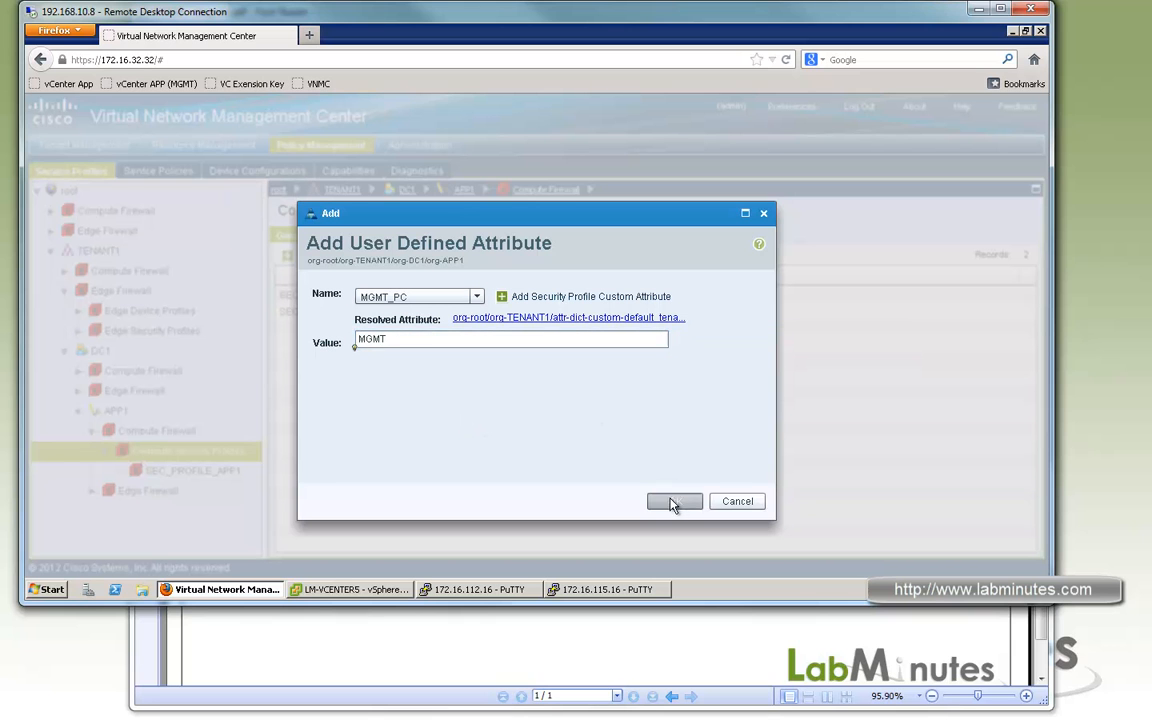
{"action": "left_click", "coordinate": [676, 501]}
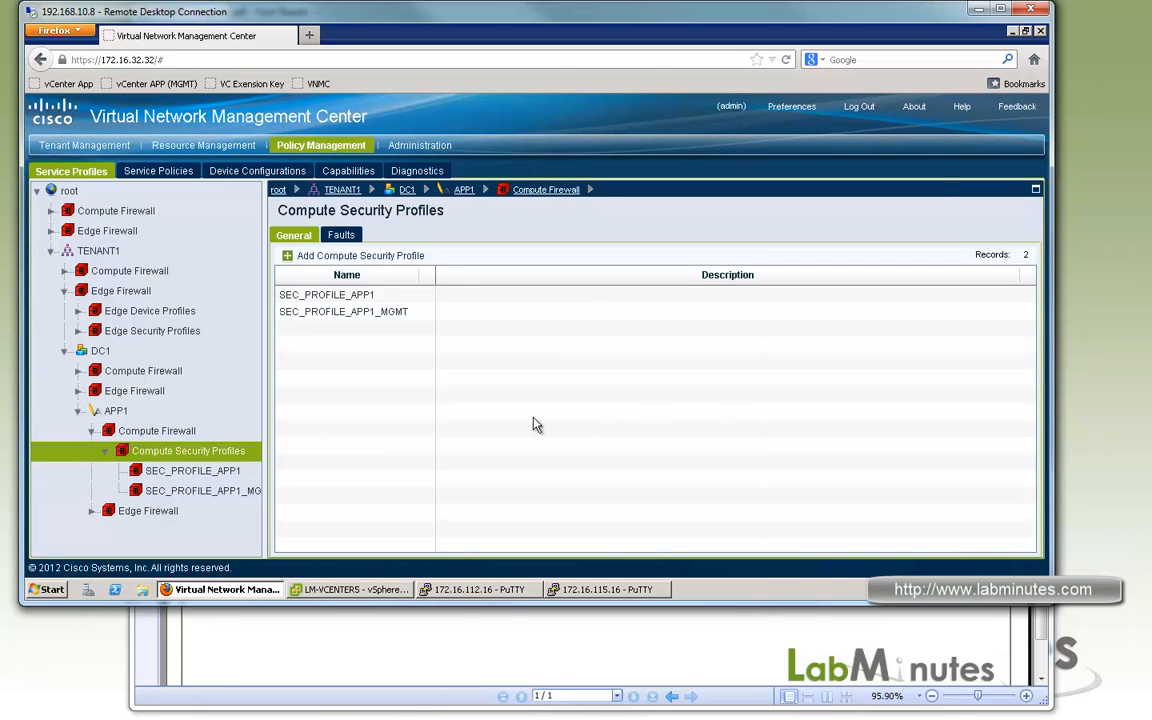
Switch to the 172.16.112.16 PuTTY session and filter the port-profile running configuration for 601.
{"action": "left_click", "coordinate": [490, 590]}
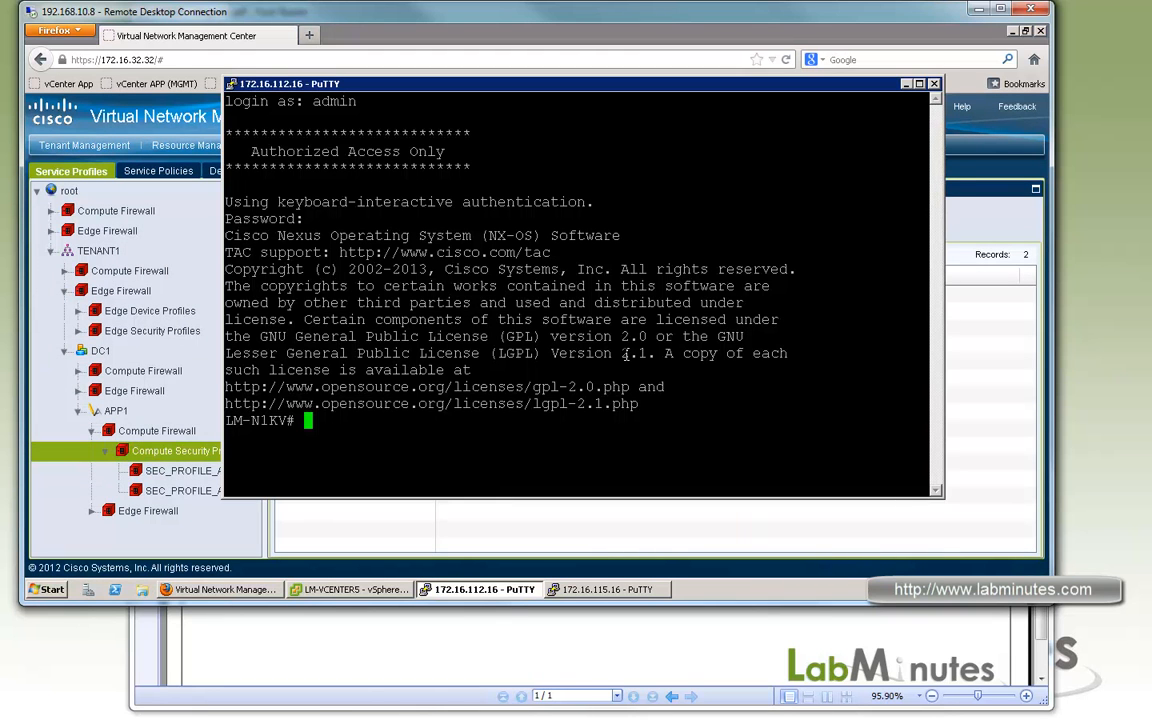
{"action": "key", "text": "Return"}
{"action": "key", "text": "Return"}
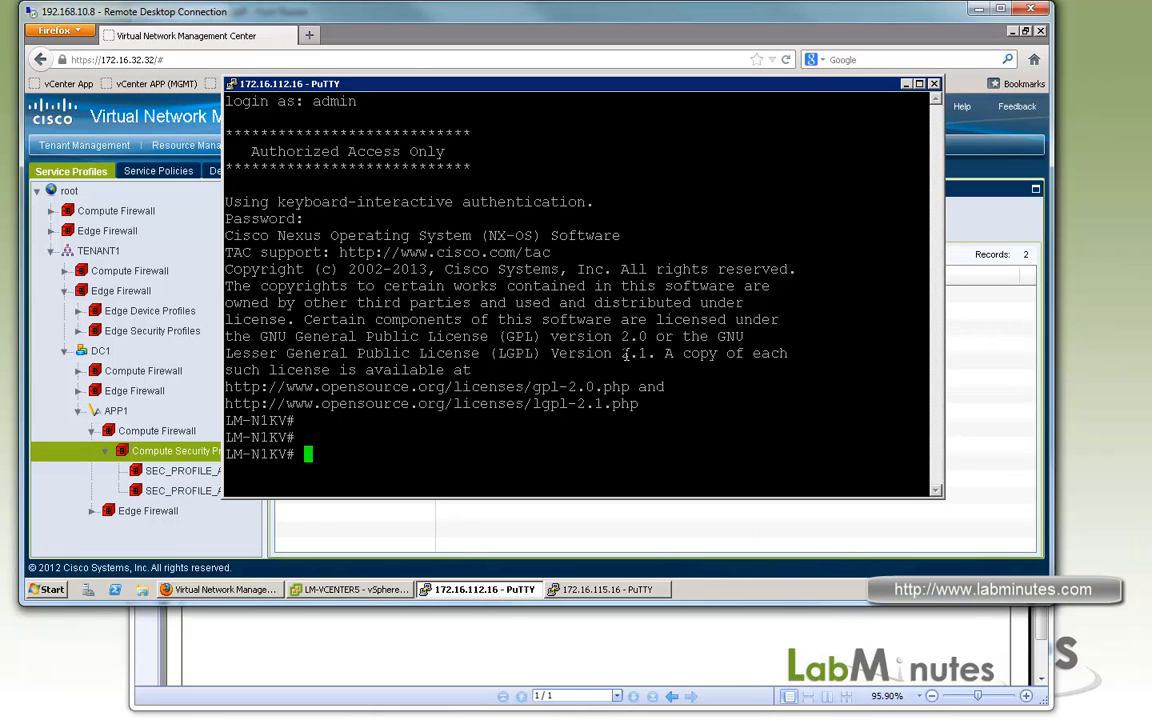
{"action": "type", "text": "sh run port-pro"}
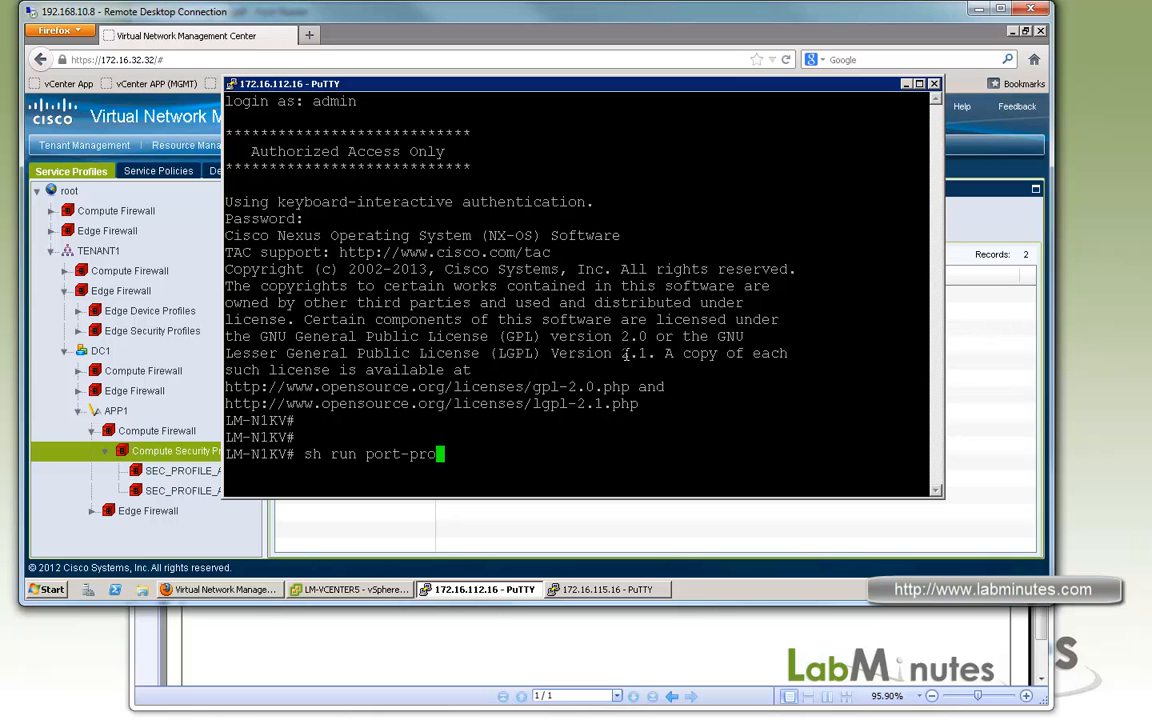
{"action": "type", "text": " | in 601"}
{"action": "key", "text": "Return"}
Show the running configuration of port profile VM_VLAN601_TENANT1.
{"action": "double_click", "coordinate": [598, 452]}
{"action": "type", "text": "sh run port-pro"}
{"action": "right_click", "coordinate": [598, 448]}
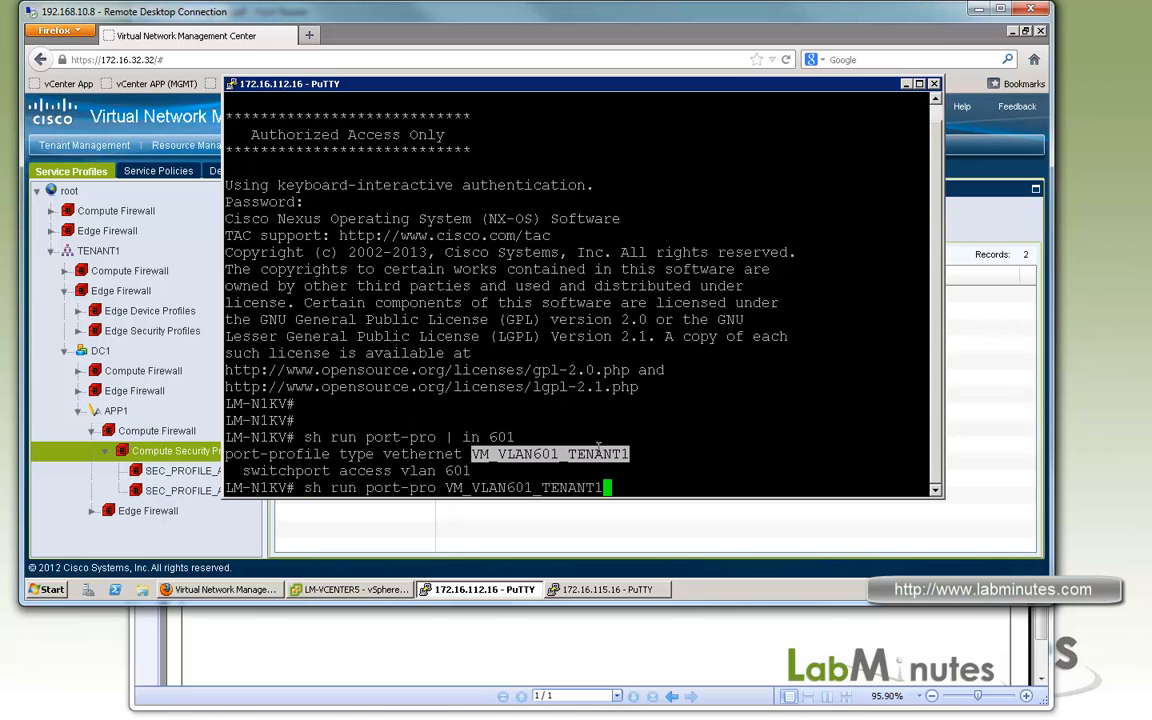
{"action": "key", "text": "Return"}
Enter configuration mode and create the vethernet port profile VM_VLAN601_TENANT1_MGMT.
{"action": "left_click_drag", "start_coordinate": [225, 319], "coordinate": [628, 319]}
{"action": "type", "text": "conf t"}
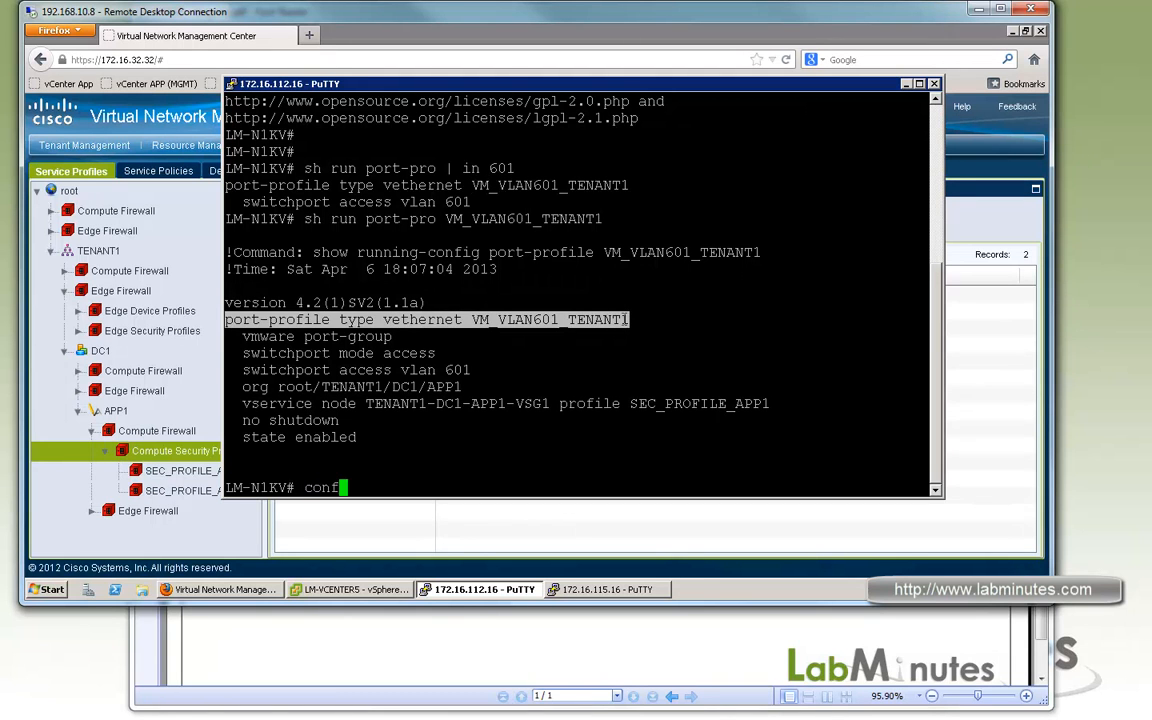
{"action": "key", "text": "Return"}
{"action": "right_click", "coordinate": [665, 330]}
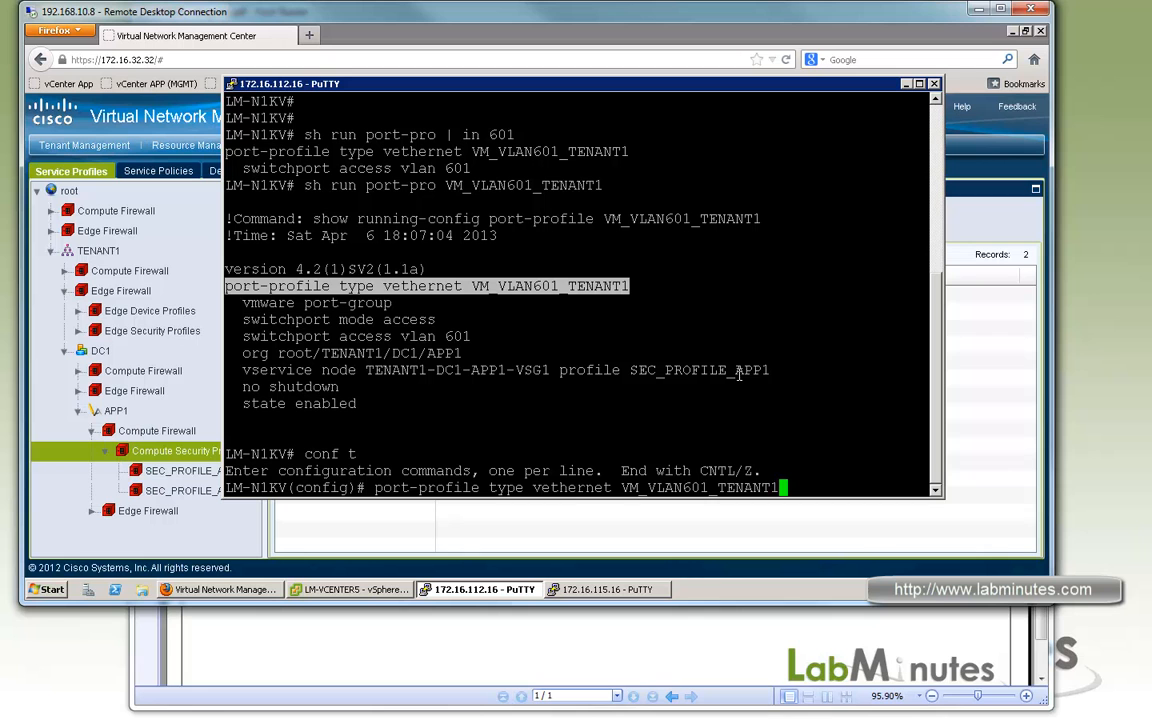
{"action": "type", "text": "_MGMT"}
{"action": "key", "text": "Return"}
Configure the new port profile as a VMware port-group in access mode on VLAN 601, with org root/TENANT1/DC1/APP1.
{"action": "left_click_drag", "start_coordinate": [465, 318], "coordinate": [228, 288]}
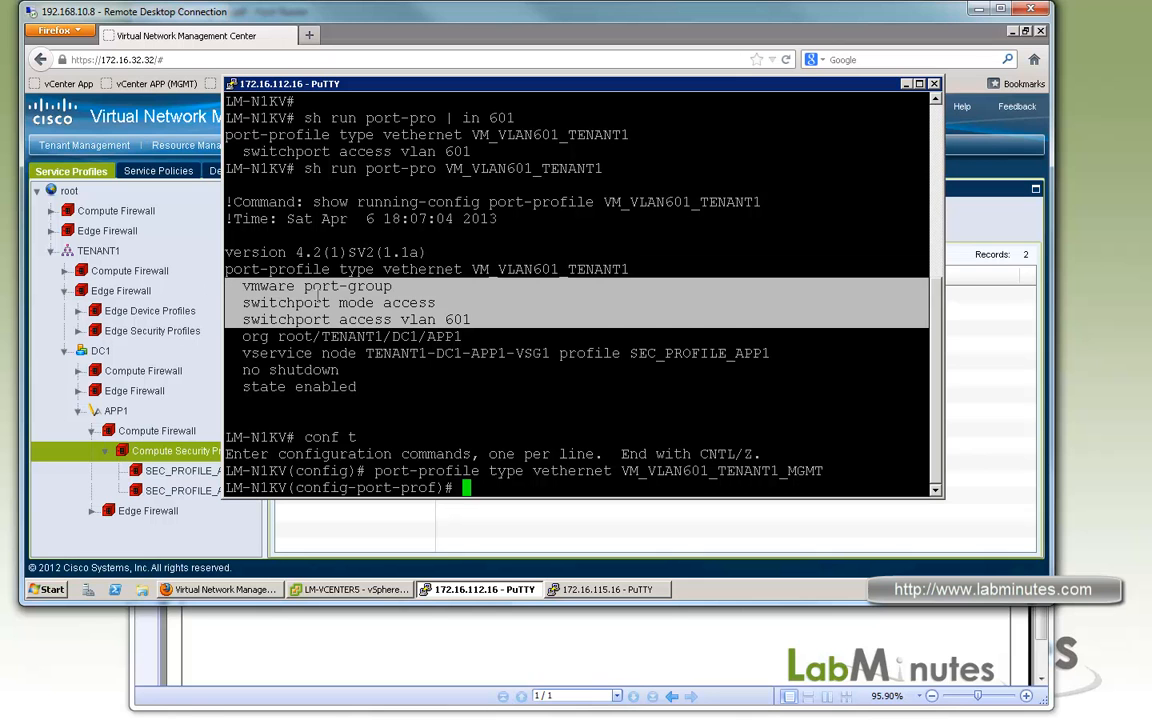
{"action": "right_click", "coordinate": [384, 311]}
{"action": "key", "text": "Return"}
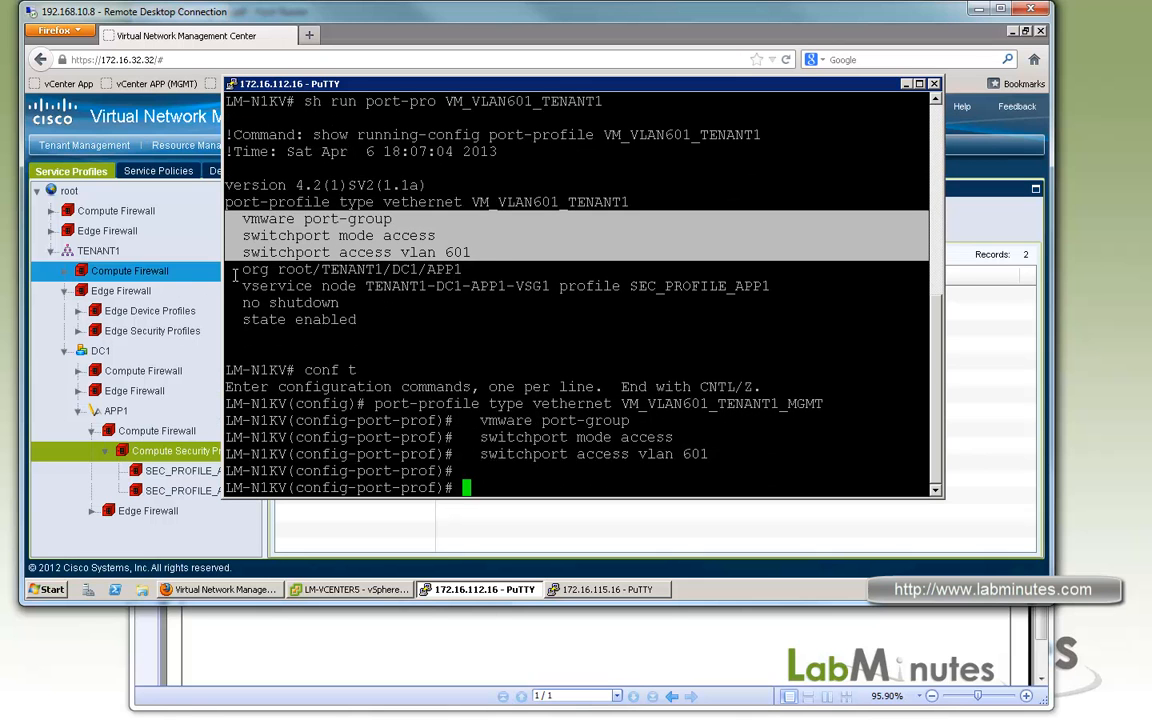
{"action": "left_click", "coordinate": [236, 268]}
{"action": "left_click_drag", "start_coordinate": [242, 269], "coordinate": [462, 270]}
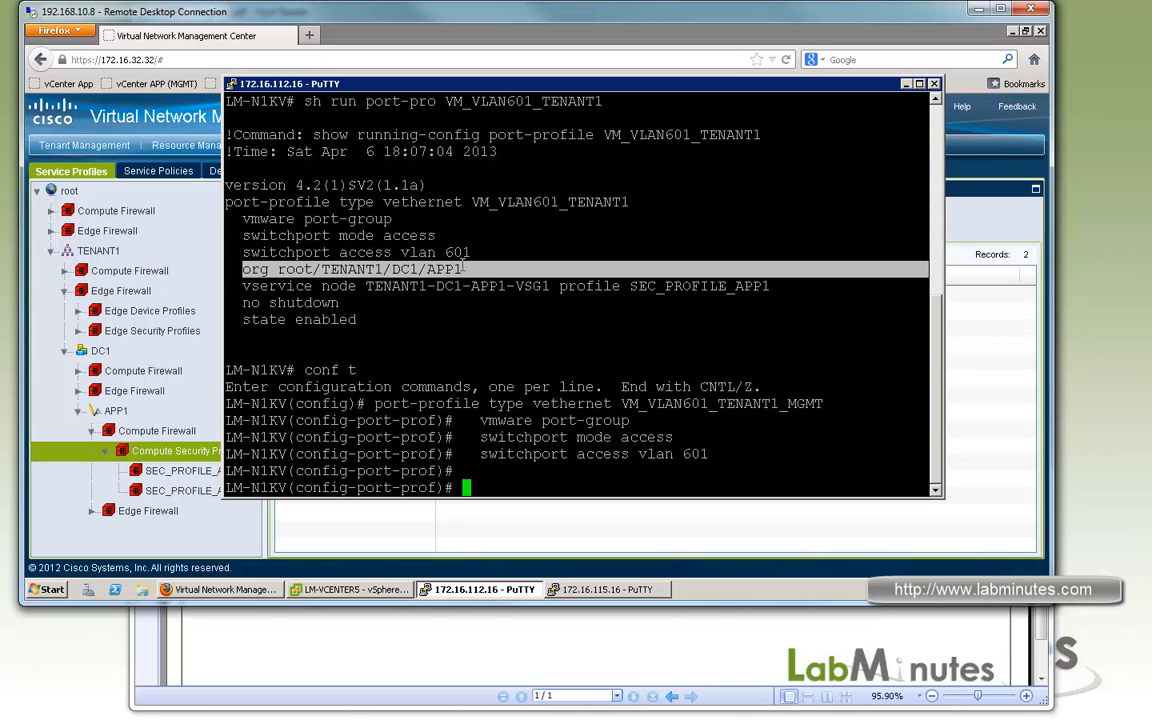
{"action": "right_click", "coordinate": [527, 274]}
{"action": "key", "text": "Return"}
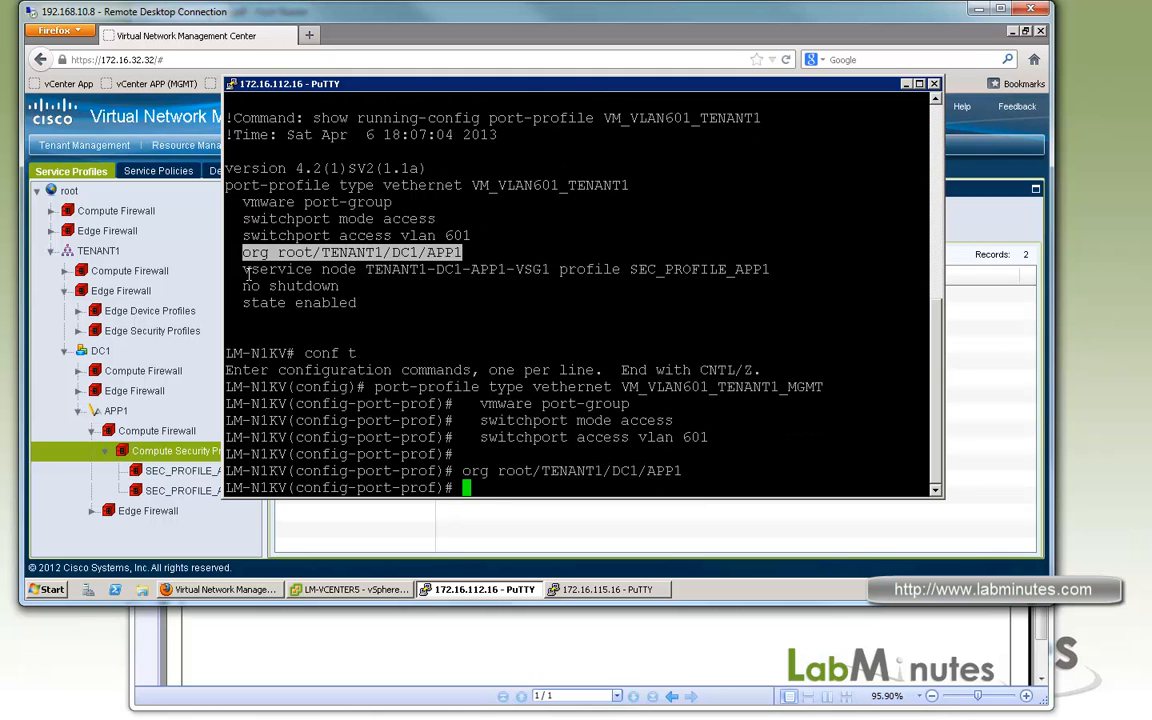
Bind the new port profile to vservice node TENANT1-DC1-APP1-VSG1 with profile SEC_PROFILE_APP1_MGMT.
{"action": "left_click_drag", "start_coordinate": [245, 269], "coordinate": [770, 269]}
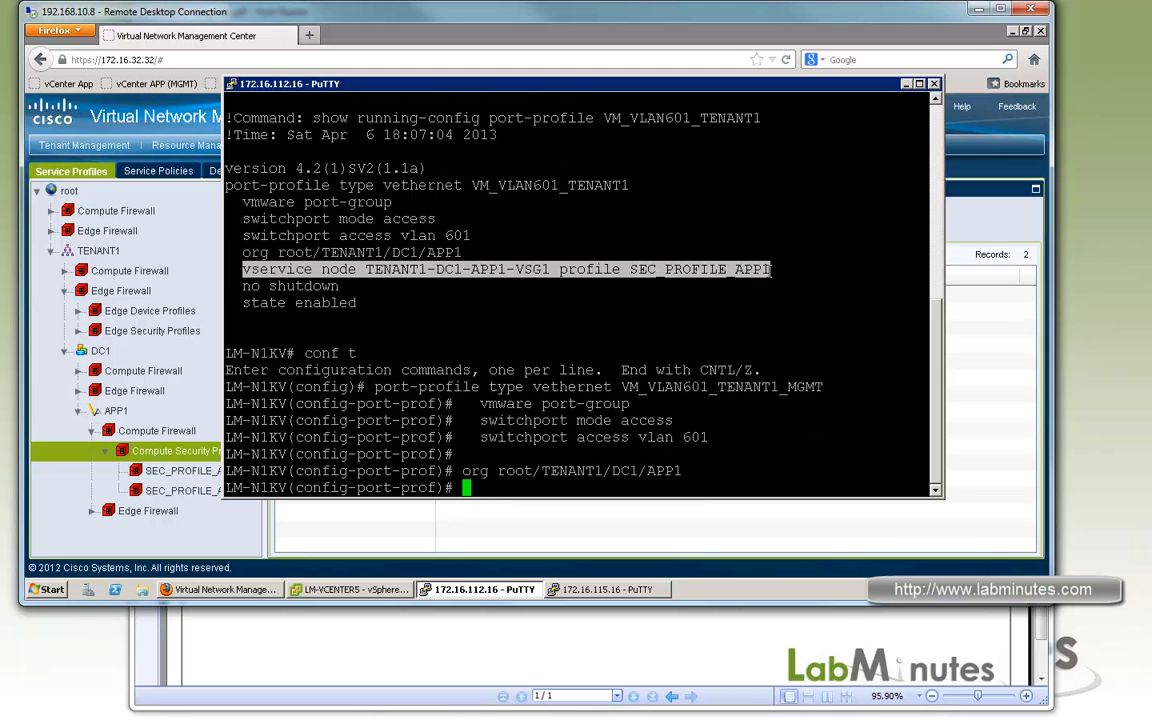
{"action": "right_click", "coordinate": [767, 270]}
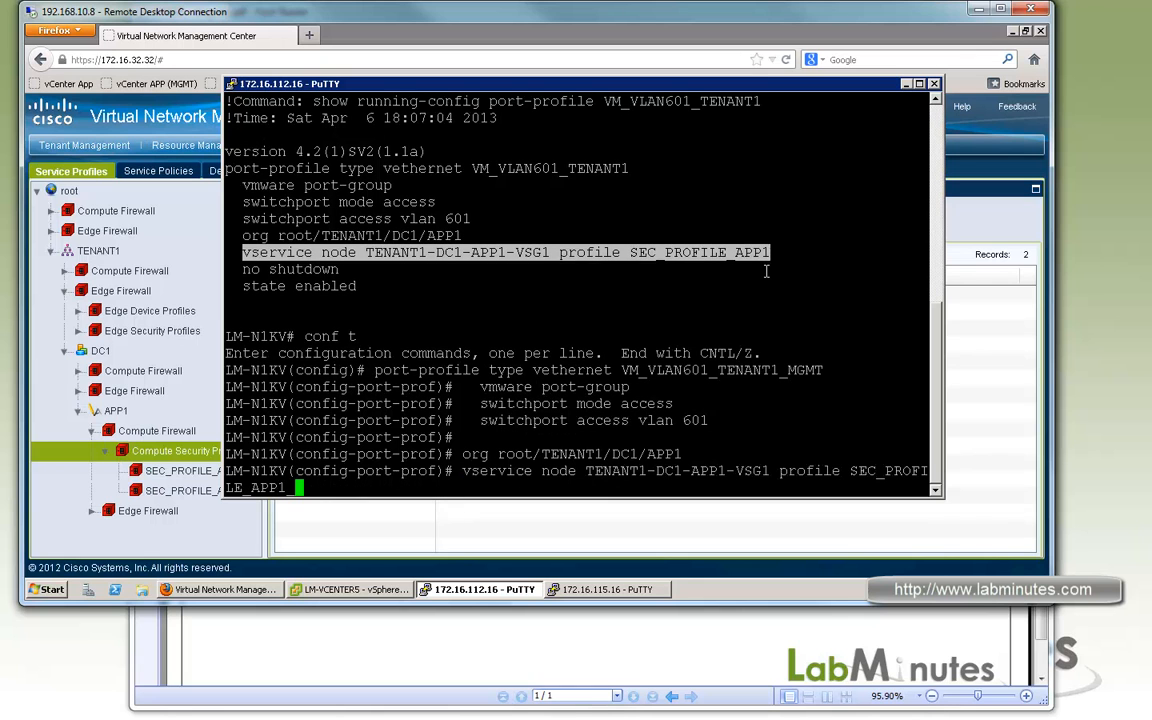
{"action": "type", "text": "MGMT"}
{"action": "left_click_drag", "start_coordinate": [542, 88], "coordinate": [520, 122]}
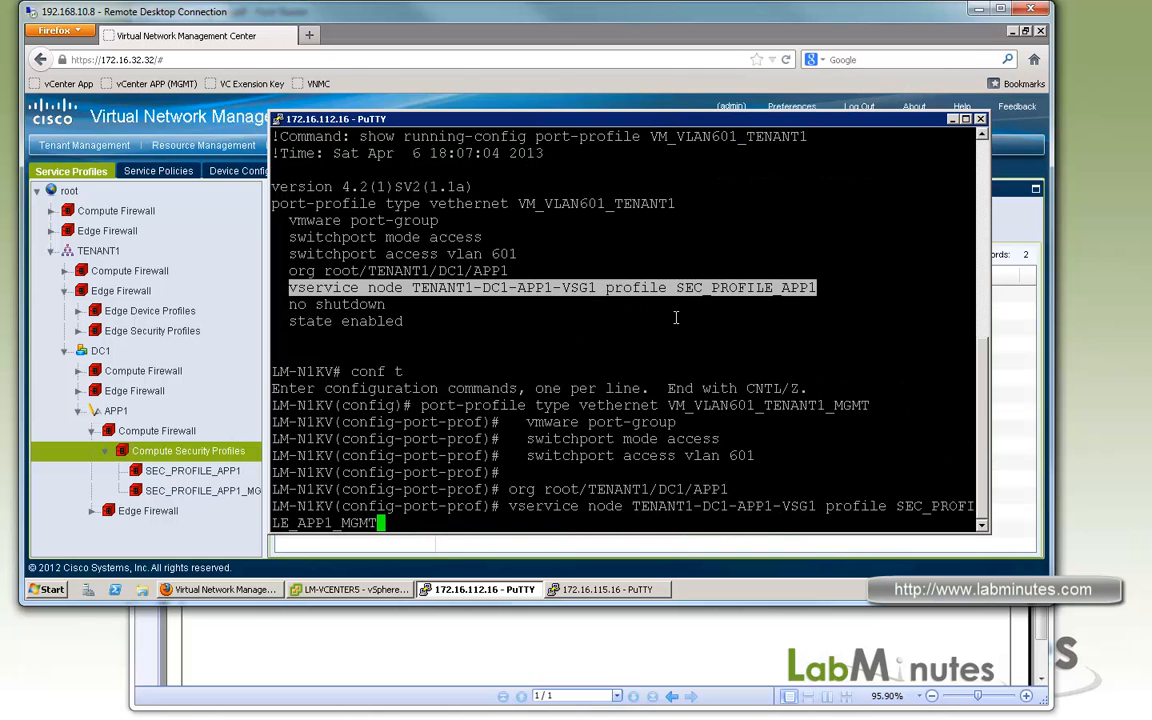
{"action": "key", "text": "Return"}
Bring the new port profile out of shutdown and set its state to enabled.
{"action": "type", "text": "no shut"}
{"action": "key", "text": "Return"}
{"action": "type", "text": "stat"}
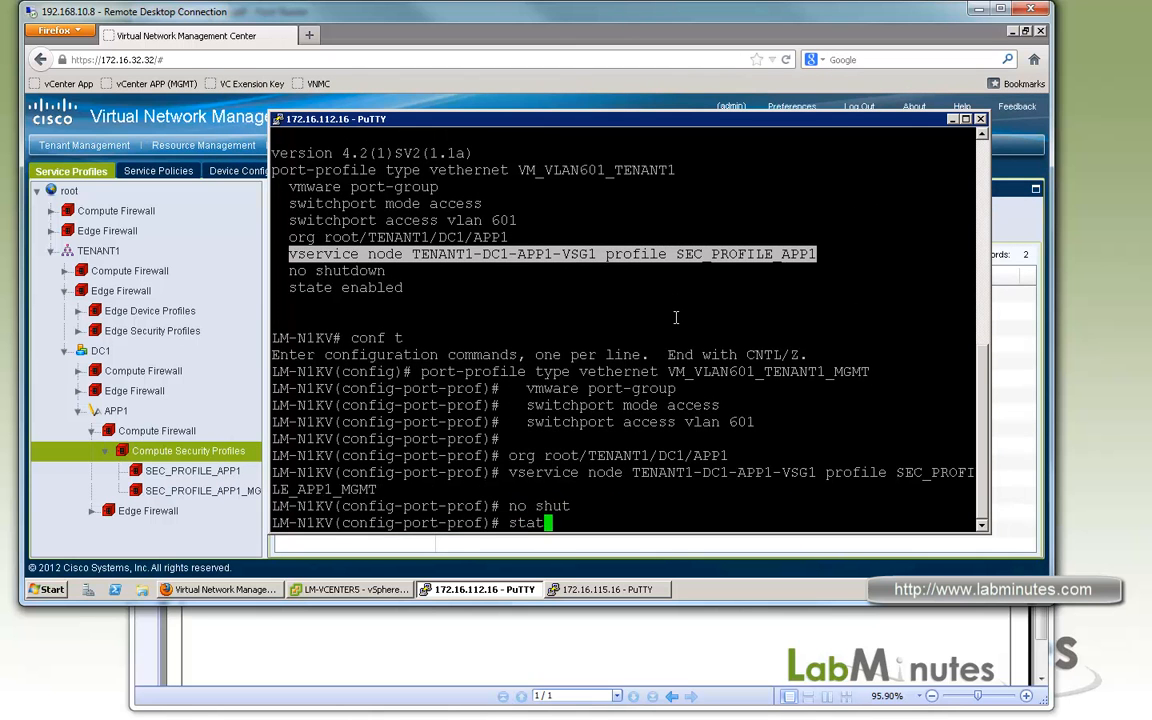
{"action": "type", "text": " en"}
{"action": "key", "text": "Return"}
{"action": "left_click_drag", "start_coordinate": [702, 117], "coordinate": [667, 111]}
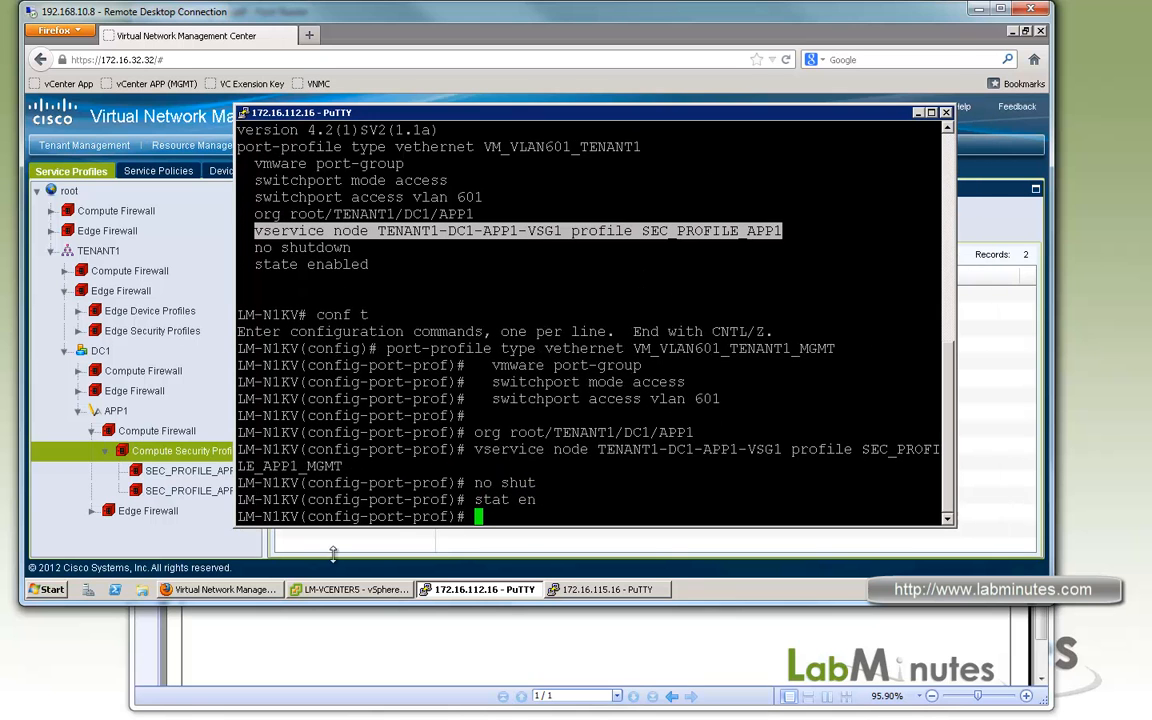
Switch to the vSphere Client and connect the NMS virtual machine's Network adapter 1 to VM_VLAN601_TENANT1_MGMT (LM-N1KV).
{"action": "left_click", "coordinate": [350, 589]}
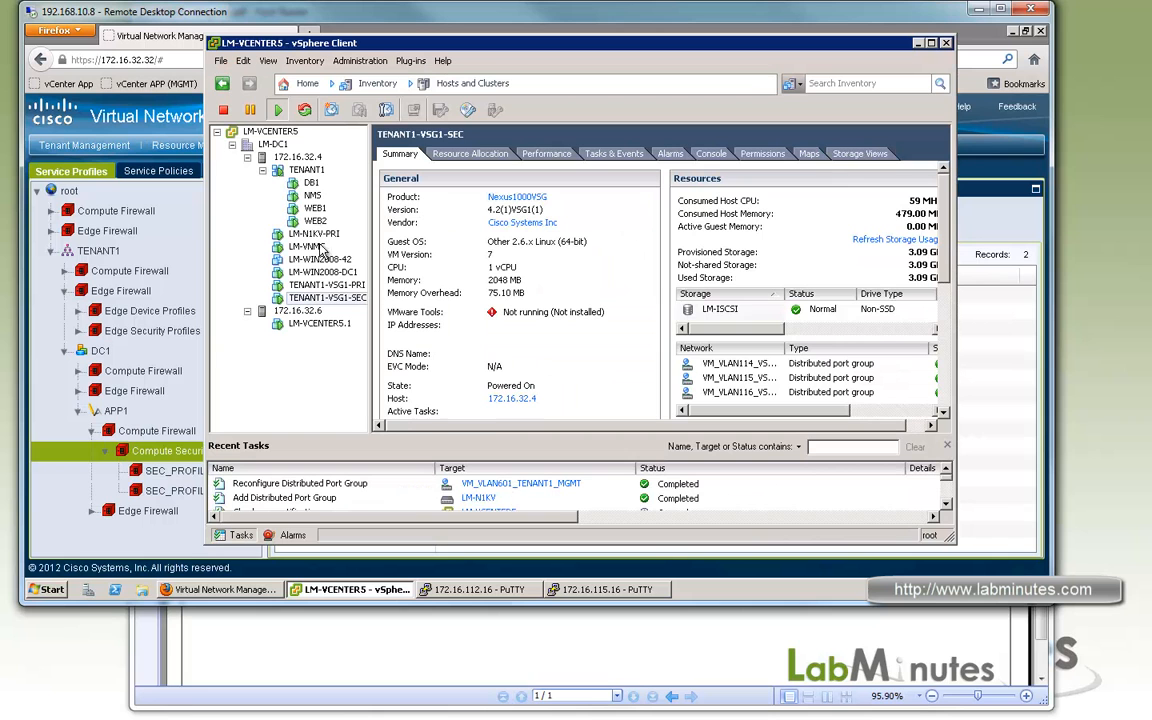
{"action": "left_click", "coordinate": [305, 195]}
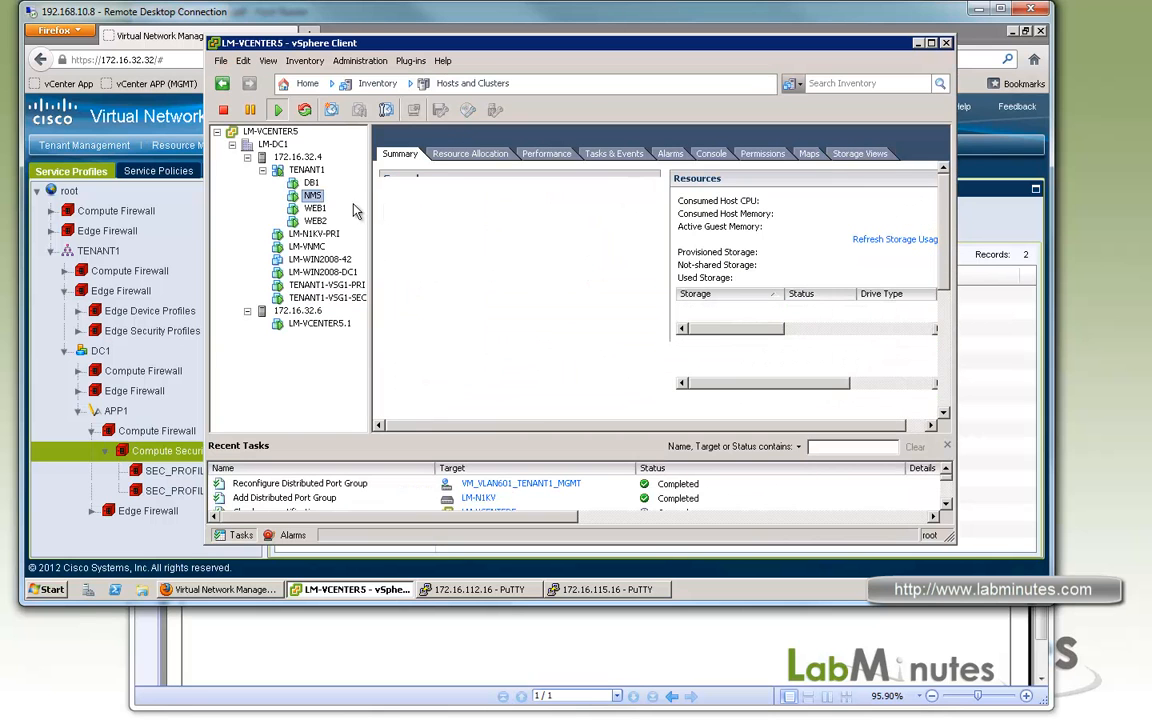
{"action": "right_click", "coordinate": [310, 195]}
{"action": "left_click", "coordinate": [350, 265]}
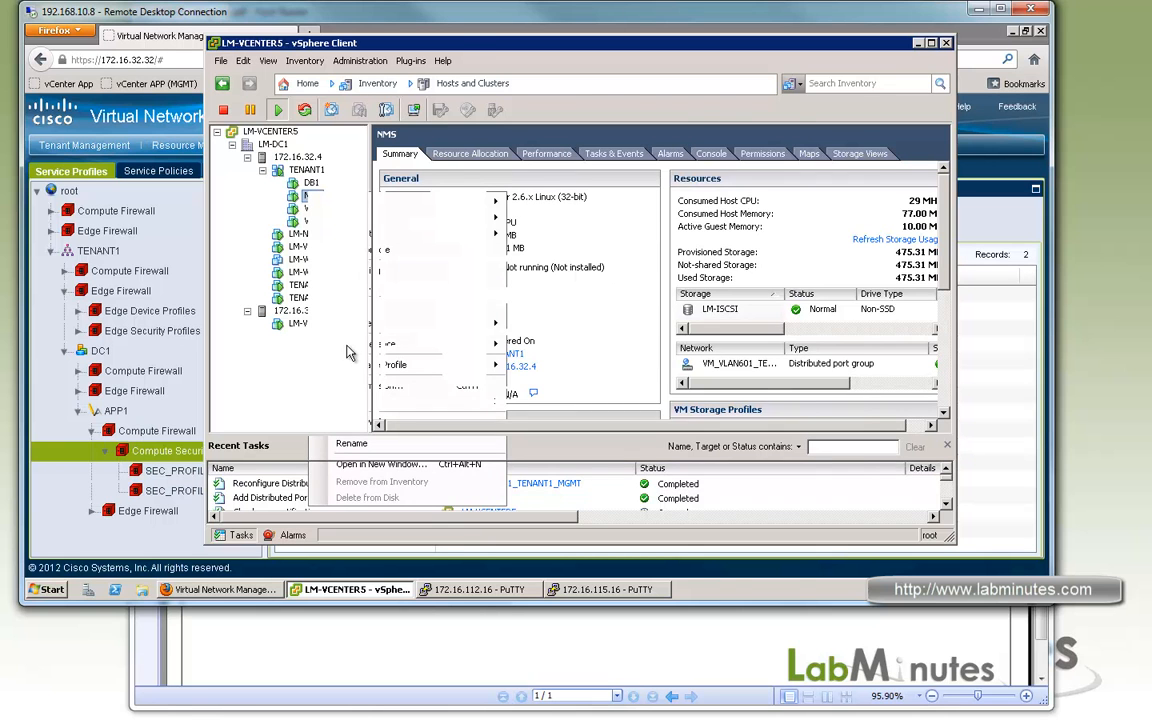
{"action": "left_click", "coordinate": [385, 204]}
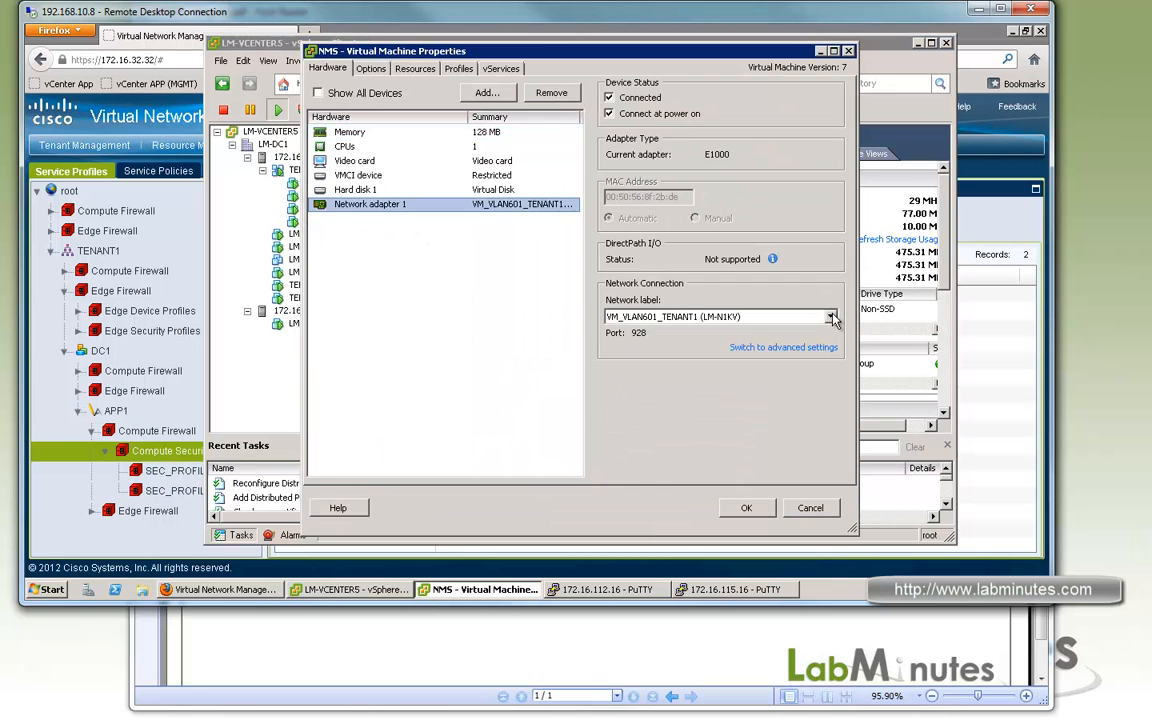
{"action": "left_click", "coordinate": [640, 316]}
{"action": "left_click", "coordinate": [722, 378]}
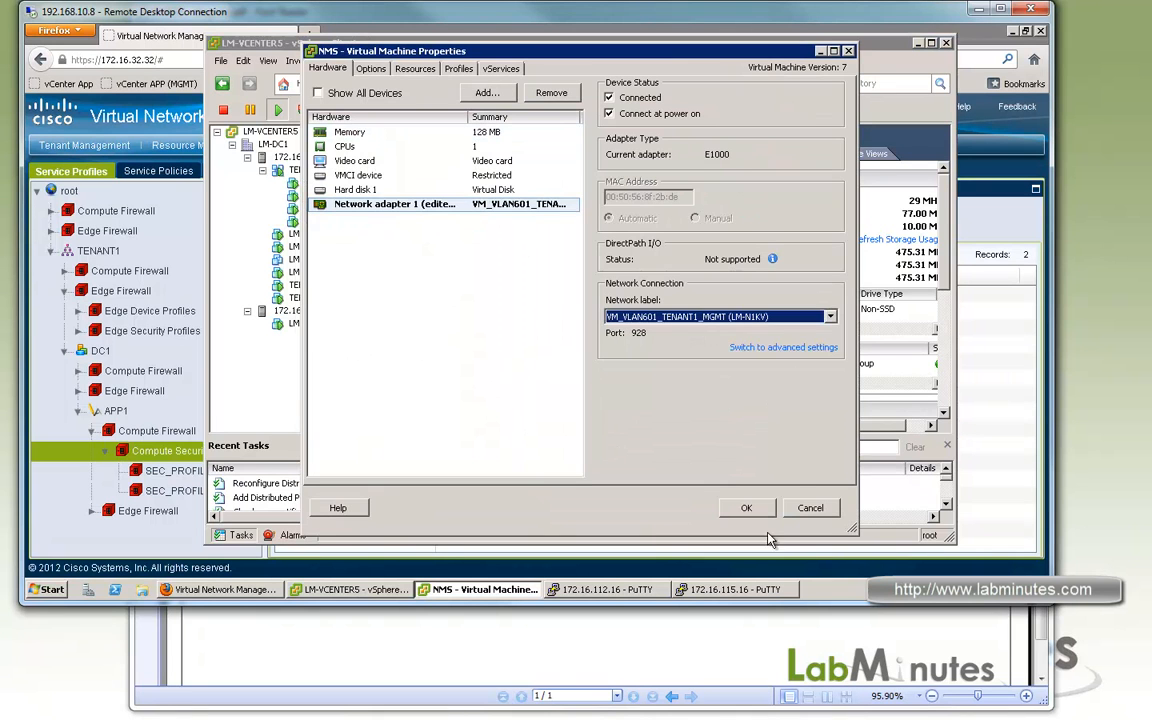
{"action": "left_click", "coordinate": [748, 508]}
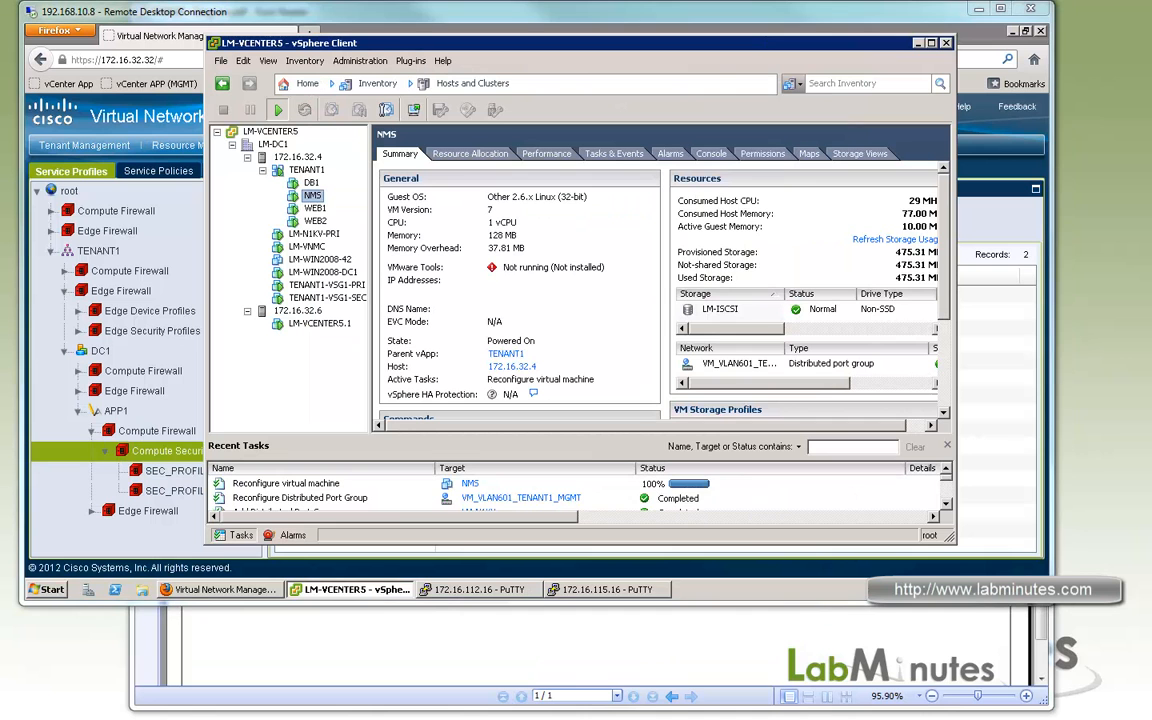
Switch to Virtual Network Management Center and check the config and association states of the TENANT1-DC1-APP1-VSG1 compute firewall.
{"action": "left_click", "coordinate": [918, 43]}
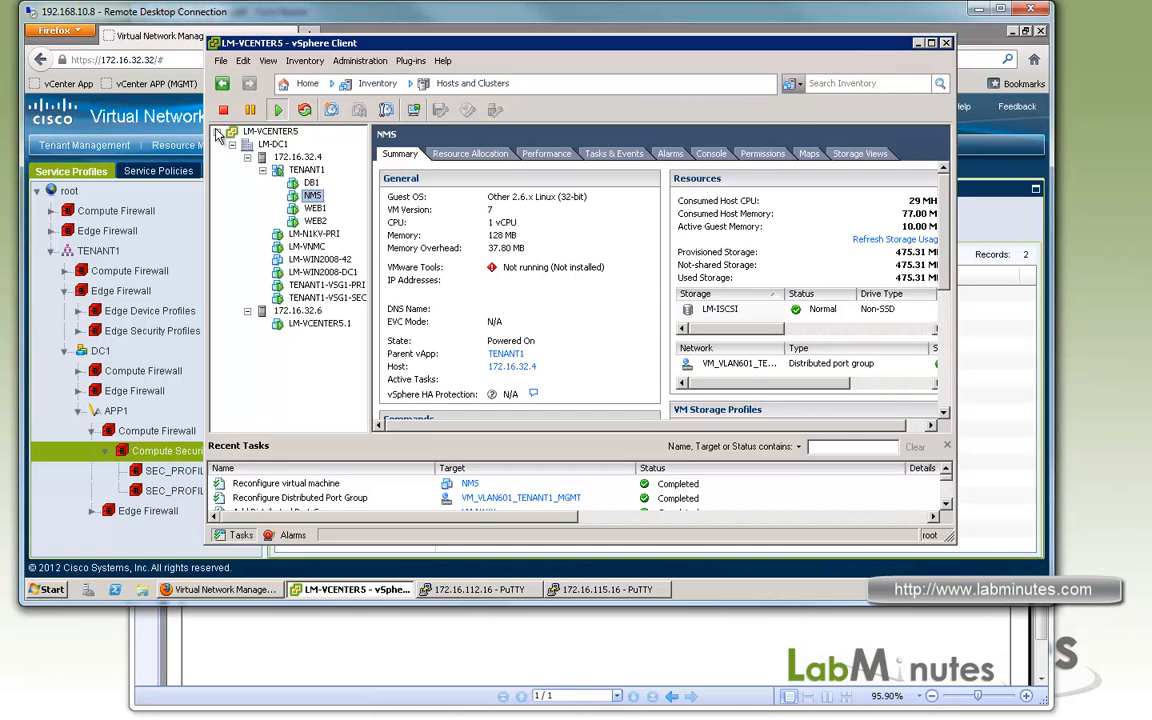
{"action": "left_click", "coordinate": [300, 105]}
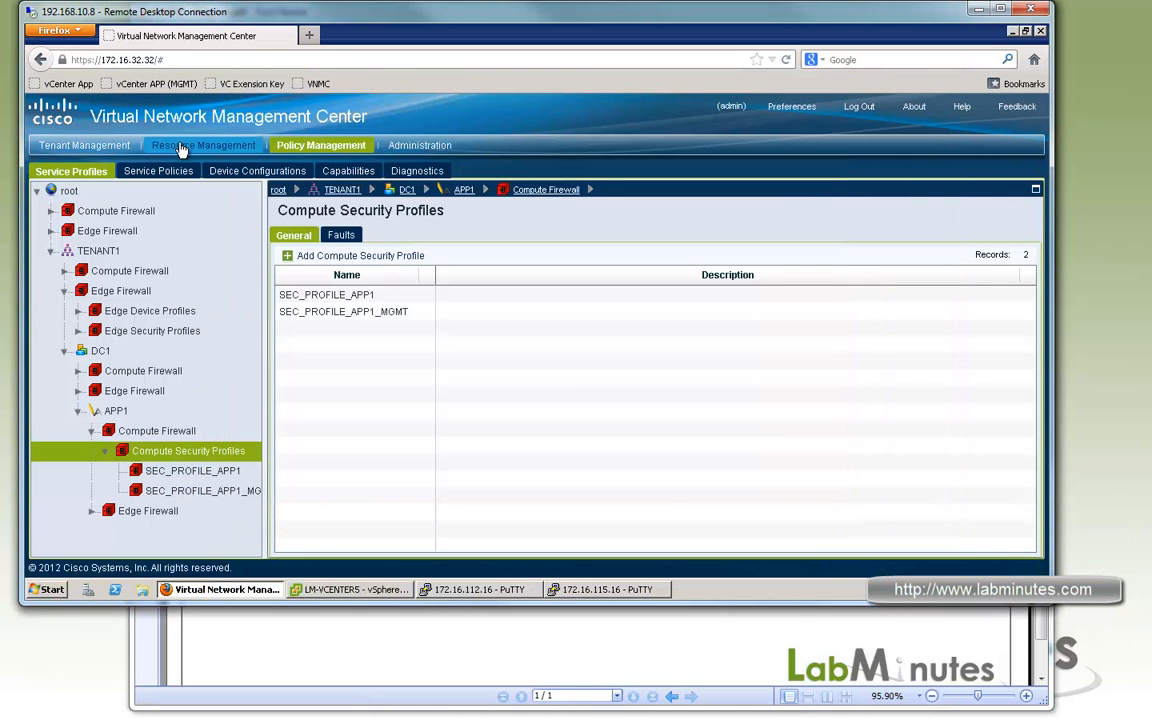
{"action": "left_click", "coordinate": [182, 148]}
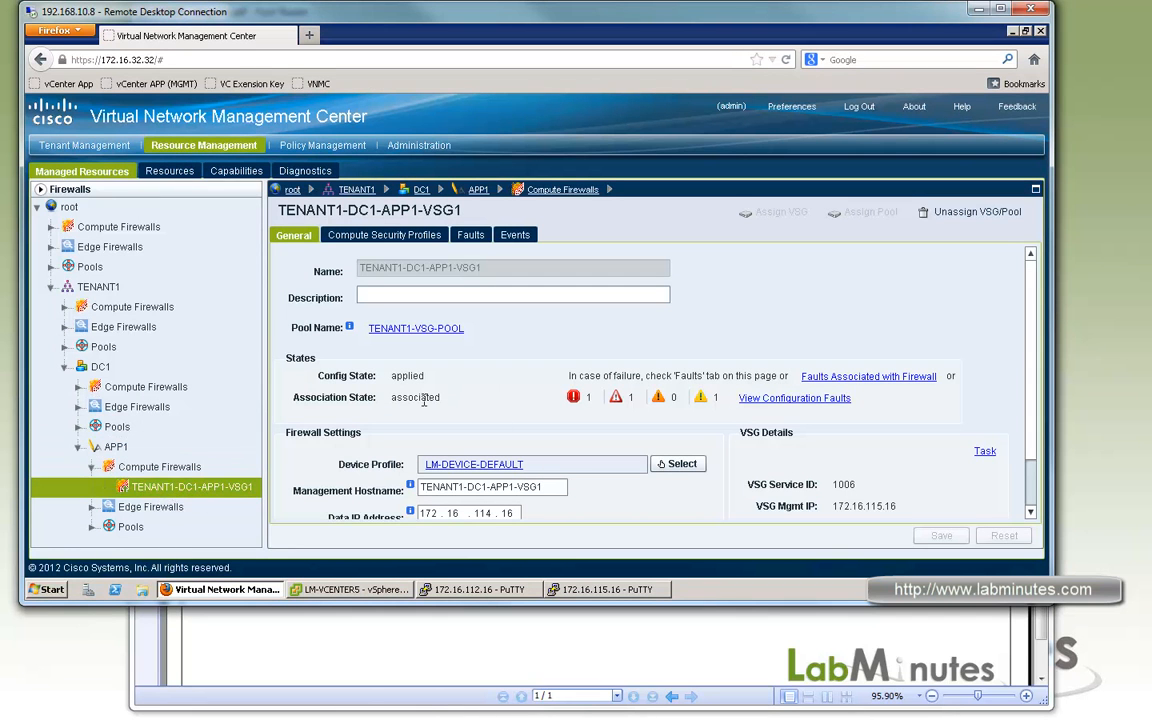
{"action": "double_click", "coordinate": [405, 375]}
{"action": "left_click", "coordinate": [408, 377]}
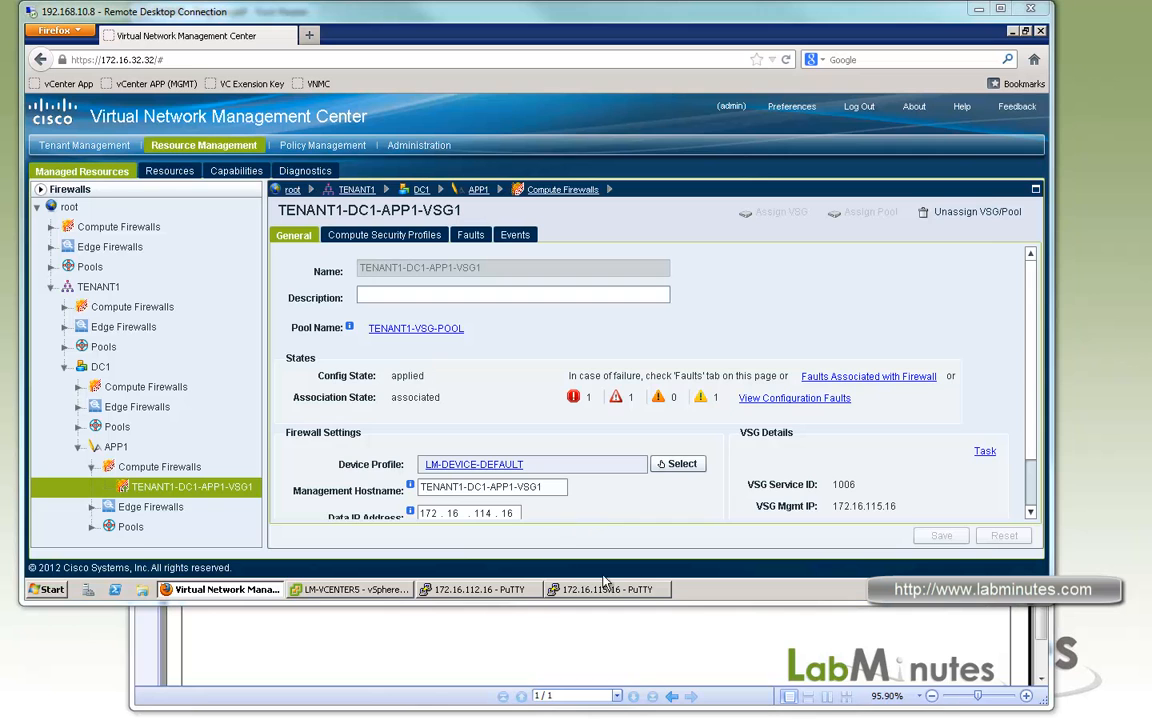
Switch to the 172.16.115.16 PuTTY session and show the VSG's running policy configuration.
{"action": "left_click", "coordinate": [636, 590]}
{"action": "type", "text": "sh run policy"}
{"action": "key", "text": "Return"}
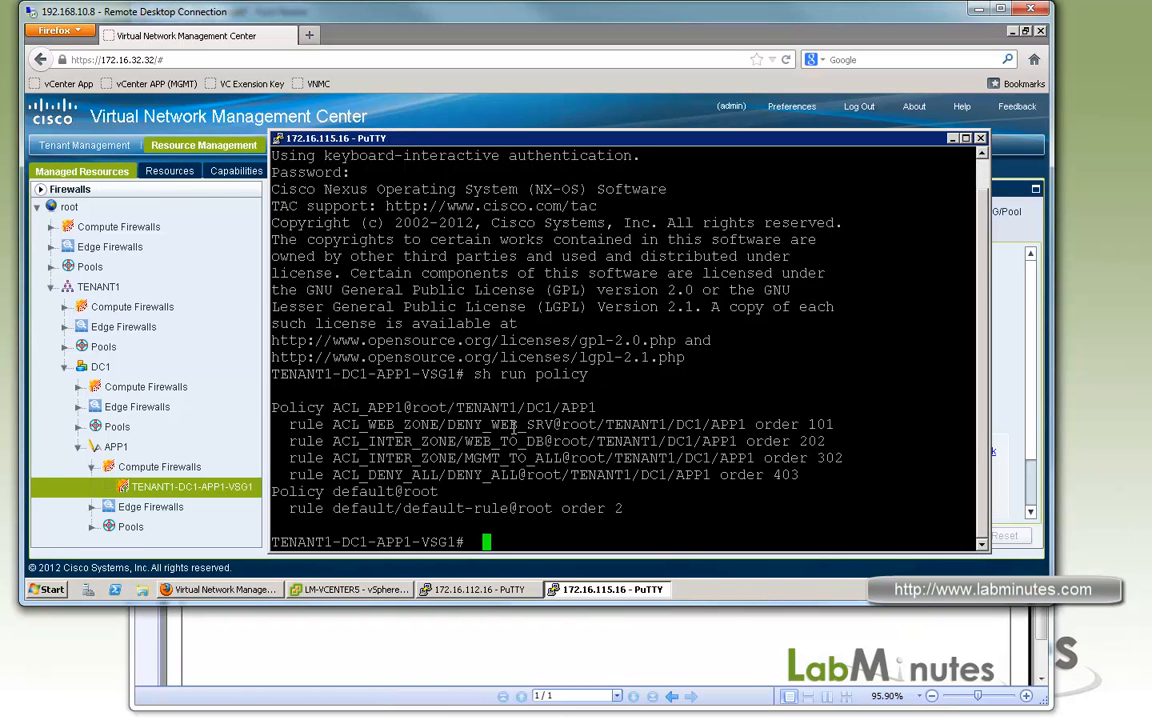
Examine the order of the web-zone, inter-zone and deny-all rules in policy ACL_APP1.
{"action": "left_click_drag", "start_coordinate": [334, 426], "coordinate": [563, 476]}
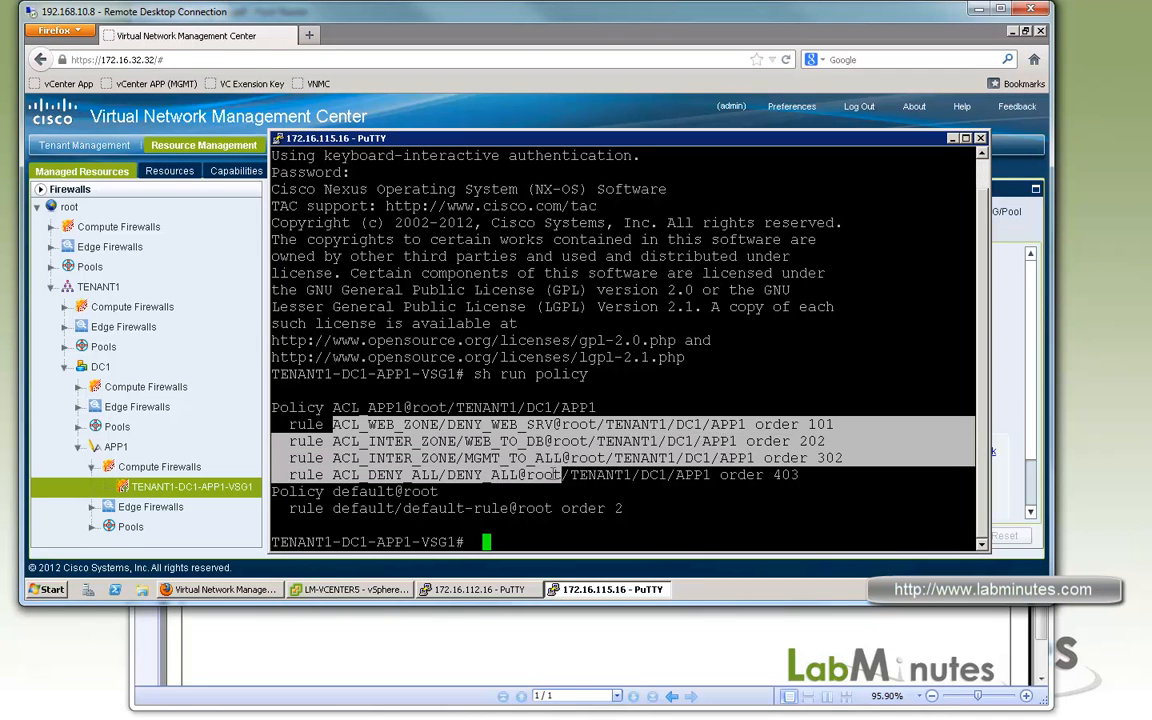
{"action": "left_click", "coordinate": [432, 460]}
{"action": "left_click_drag", "start_coordinate": [330, 423], "coordinate": [434, 430]}
{"action": "left_click_drag", "start_coordinate": [354, 440], "coordinate": [456, 458]}
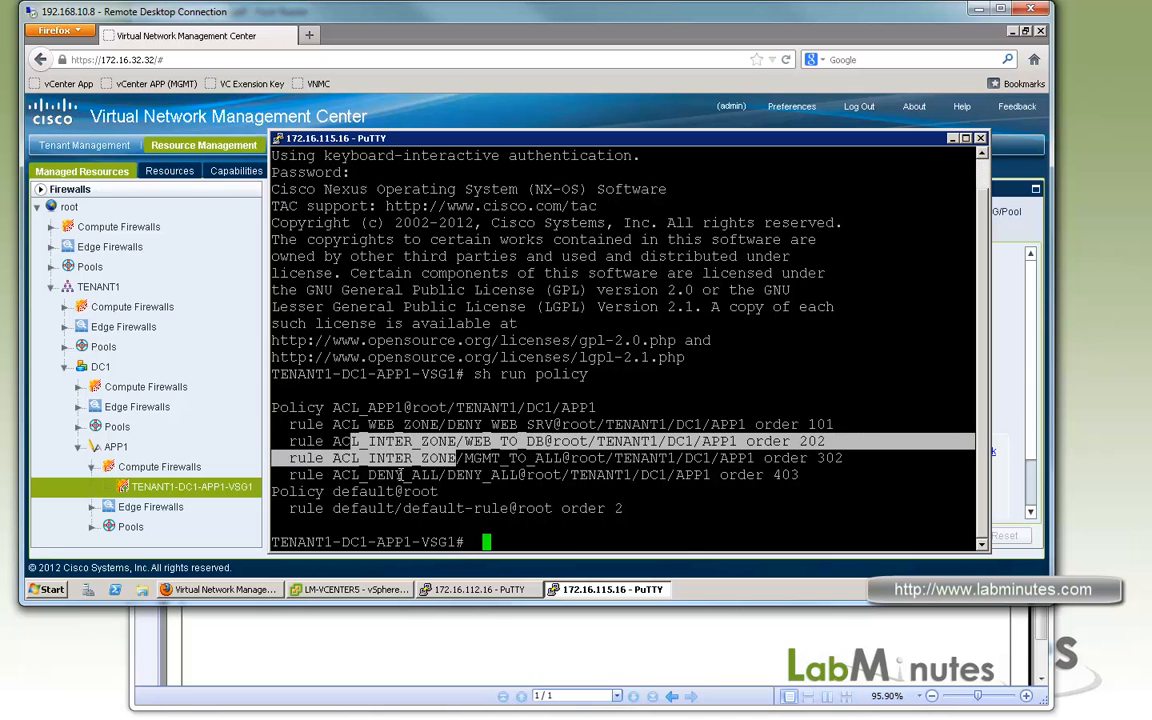
{"action": "left_click_drag", "start_coordinate": [367, 476], "coordinate": [447, 476]}
{"action": "left_click", "coordinate": [347, 472]}
{"action": "left_click_drag", "start_coordinate": [370, 476], "coordinate": [446, 479]}
{"action": "left_click", "coordinate": [588, 494]}
{"action": "type", "text": "sh "}
{"action": "type", "text": "zone"}
{"action": "key", "text": "BackSpace"}
{"action": "key", "text": "BackSpace"}
{"action": "key", "text": "BackSpace"}
{"action": "key", "text": "BackSpace"}
{"action": "type", "text": "vg zone"}
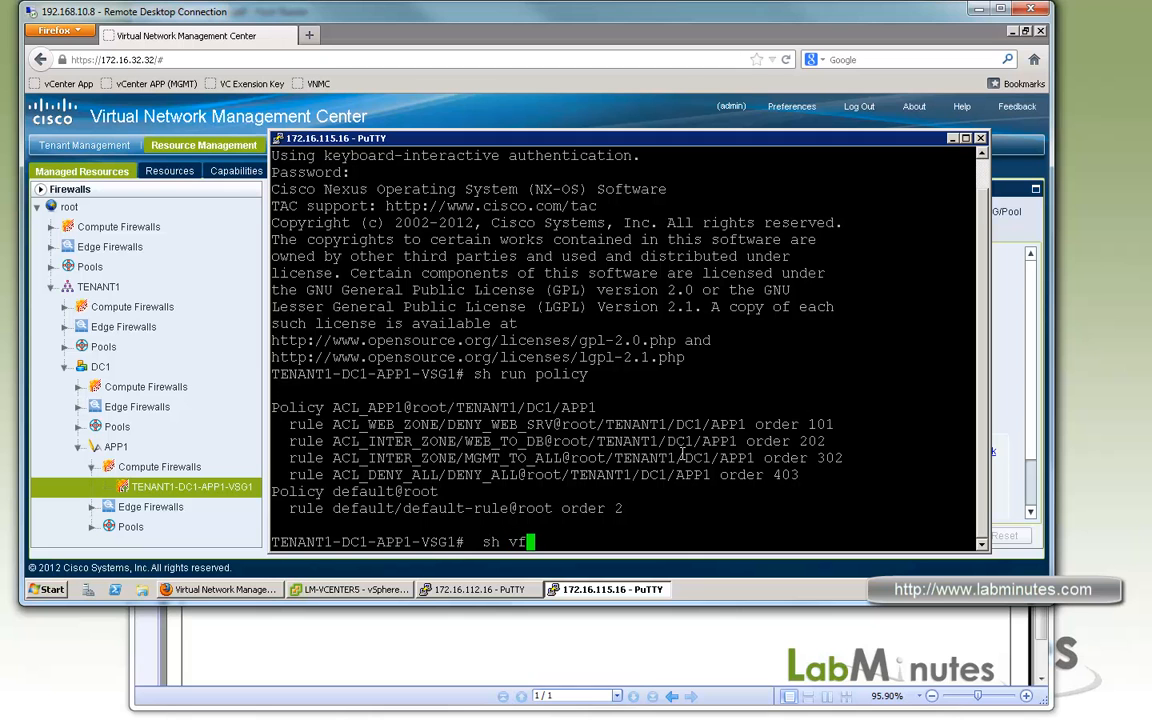
{"action": "key", "text": "Return"}
List the VSG zones and their member virtual machines with sh vsg zon.
{"action": "type", "text": "sh vsg zn"}
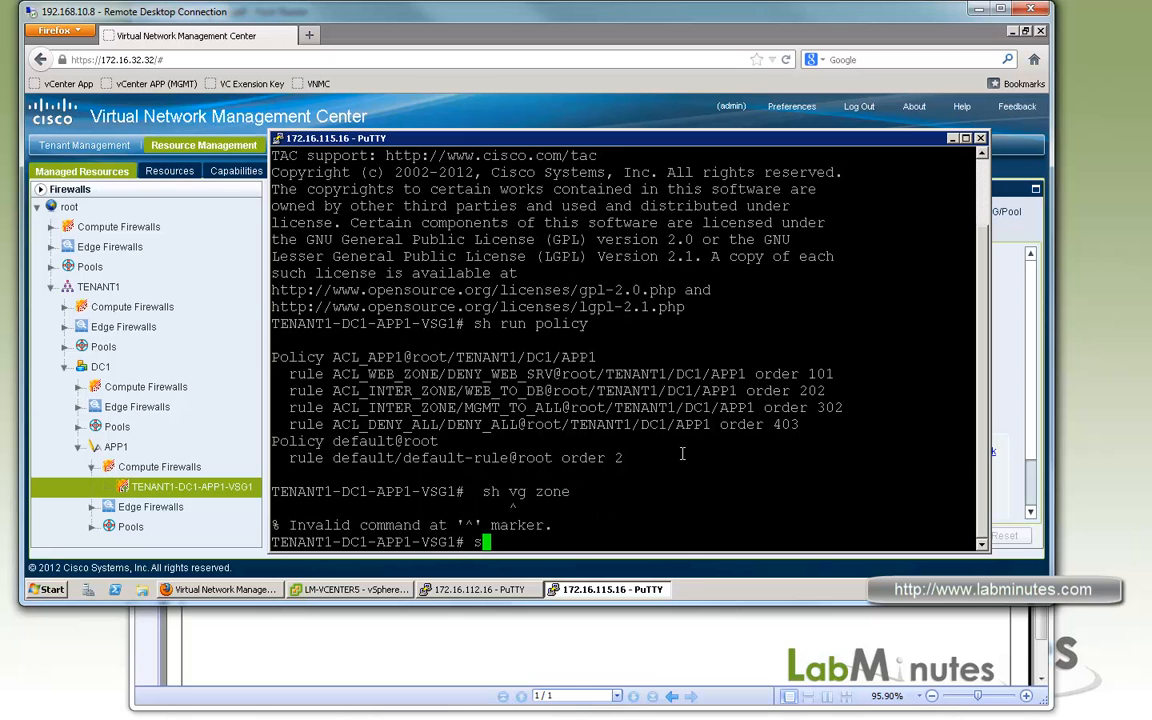
{"action": "key", "text": "BackSpace"}
{"action": "key", "text": "BackSpace"}
{"action": "type", "text": "zon"}
{"action": "key", "text": "Return"}
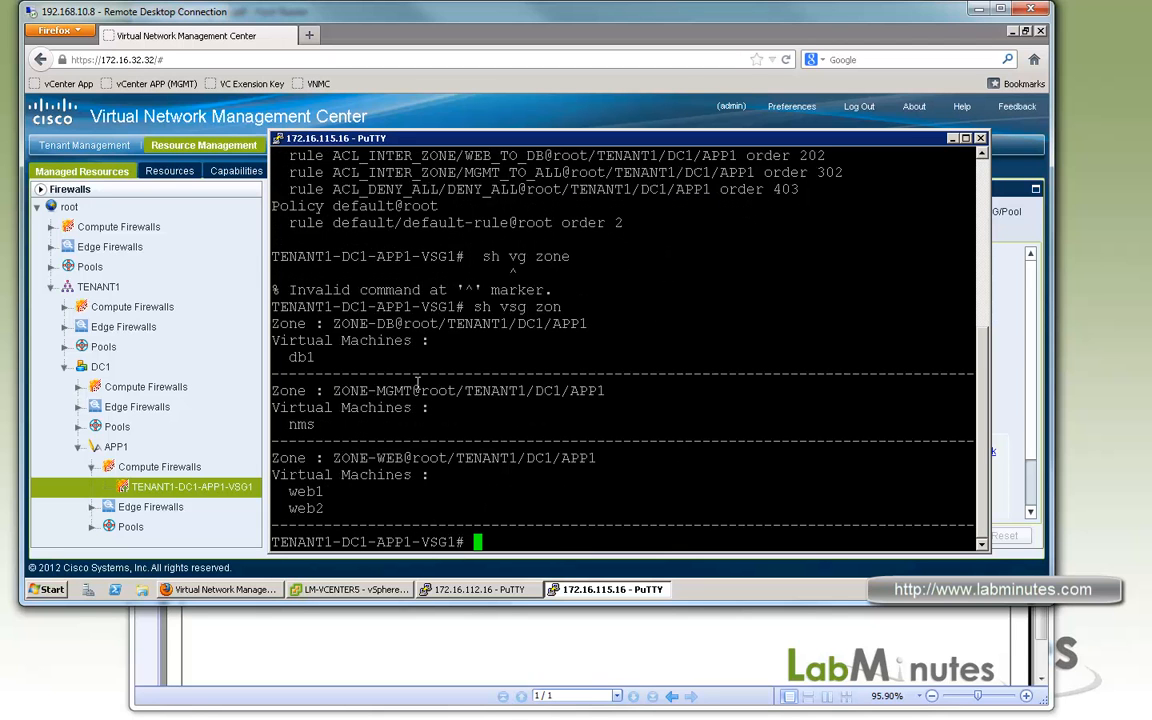
Examine which virtual machines belong to ZONE-DB, ZONE-MGMT and ZONE-WEB.
{"action": "double_click", "coordinate": [316, 425]}
{"action": "double_click", "coordinate": [300, 357]}
{"action": "left_click_drag", "start_coordinate": [394, 324], "coordinate": [360, 324]}
{"action": "triple_click", "coordinate": [318, 425]}
{"action": "left_click_drag", "start_coordinate": [394, 391], "coordinate": [342, 391]}
{"action": "left_click_drag", "start_coordinate": [330, 504], "coordinate": [294, 493]}
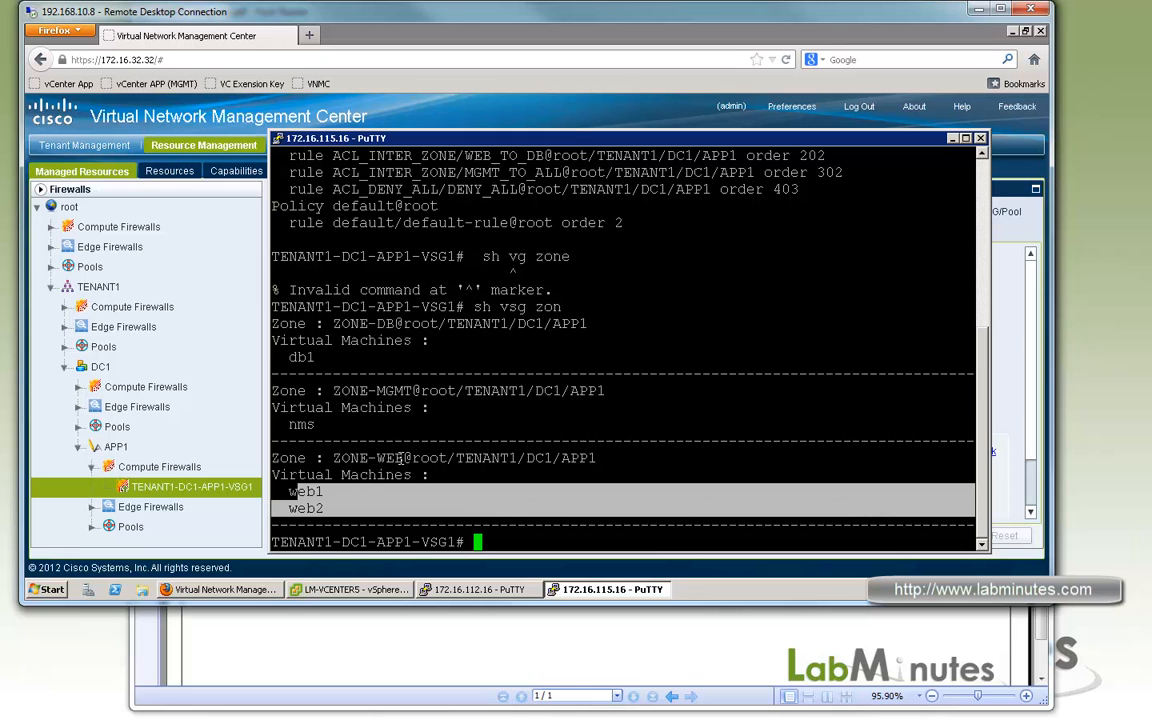
{"action": "left_click_drag", "start_coordinate": [401, 458], "coordinate": [343, 458]}
{"action": "key", "text": "Return"}
{"action": "key", "text": "Return"}
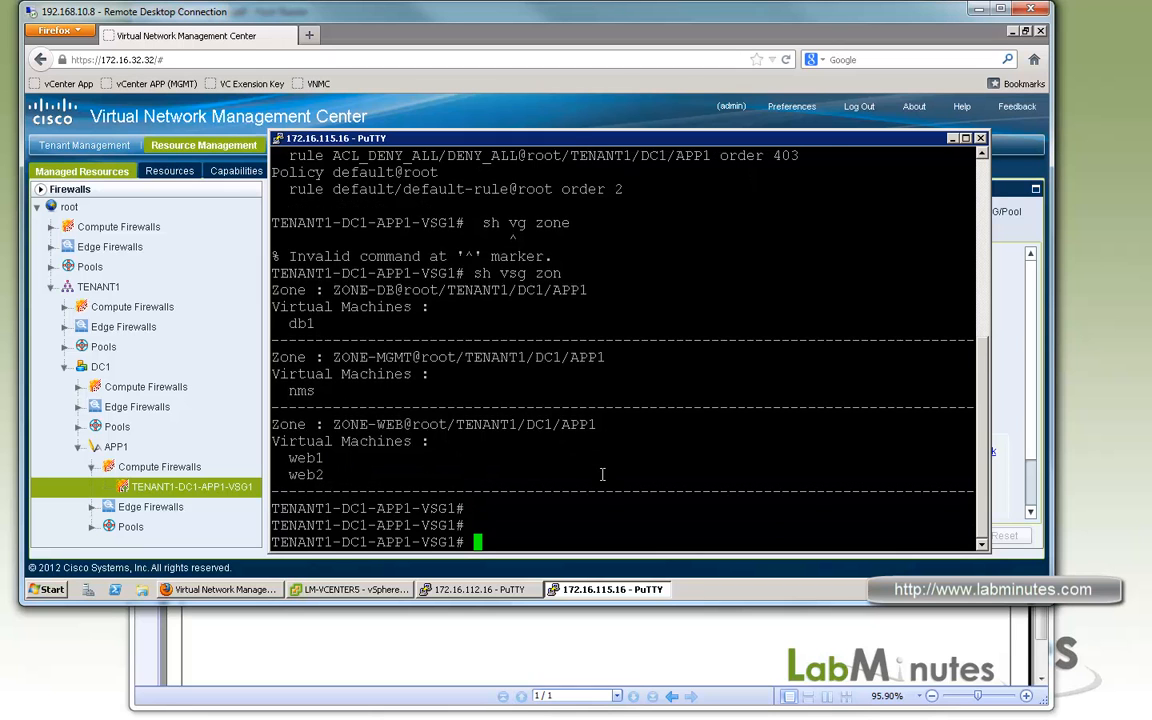
Minimize the browser, launch Tftpd64 from the desktop and show its syslog server view.
{"action": "left_click", "coordinate": [1012, 32]}
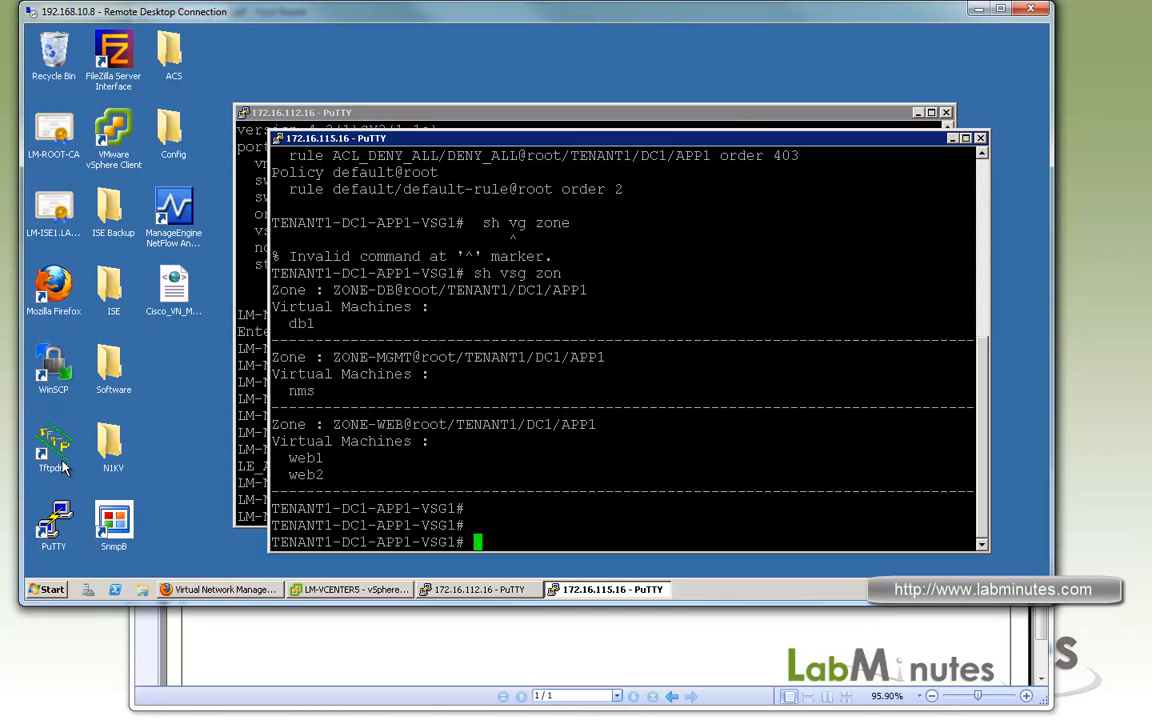
{"action": "left_click", "coordinate": [62, 425]}
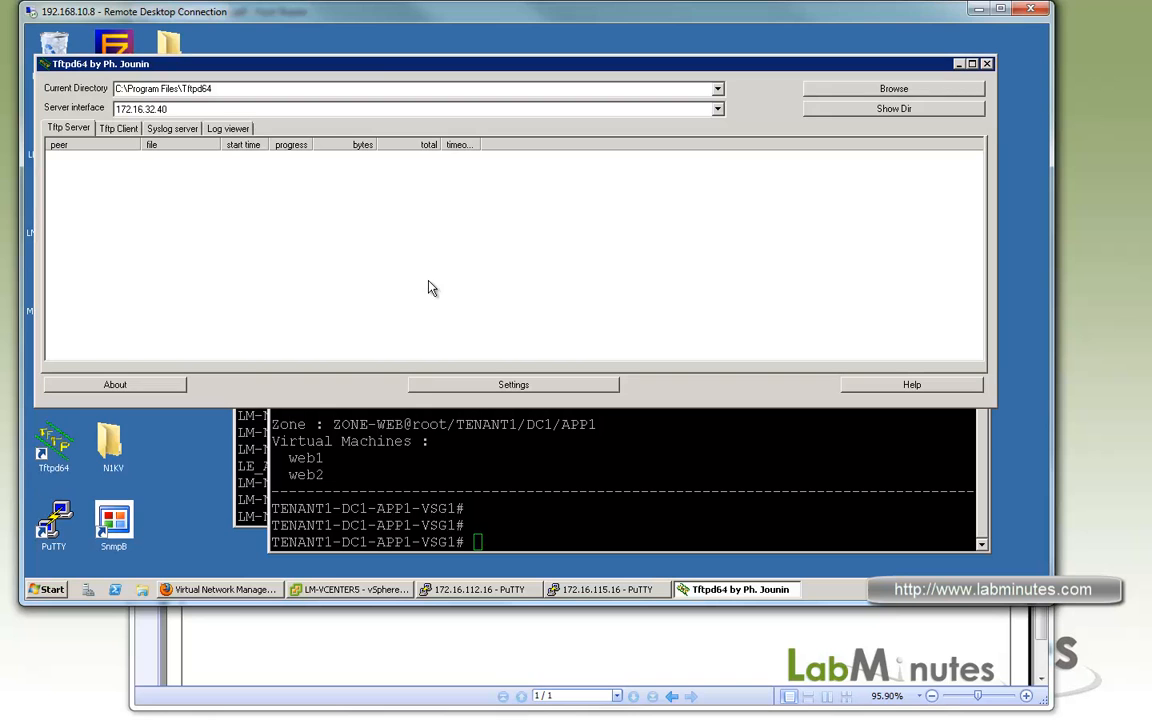
{"action": "left_click", "coordinate": [170, 128]}
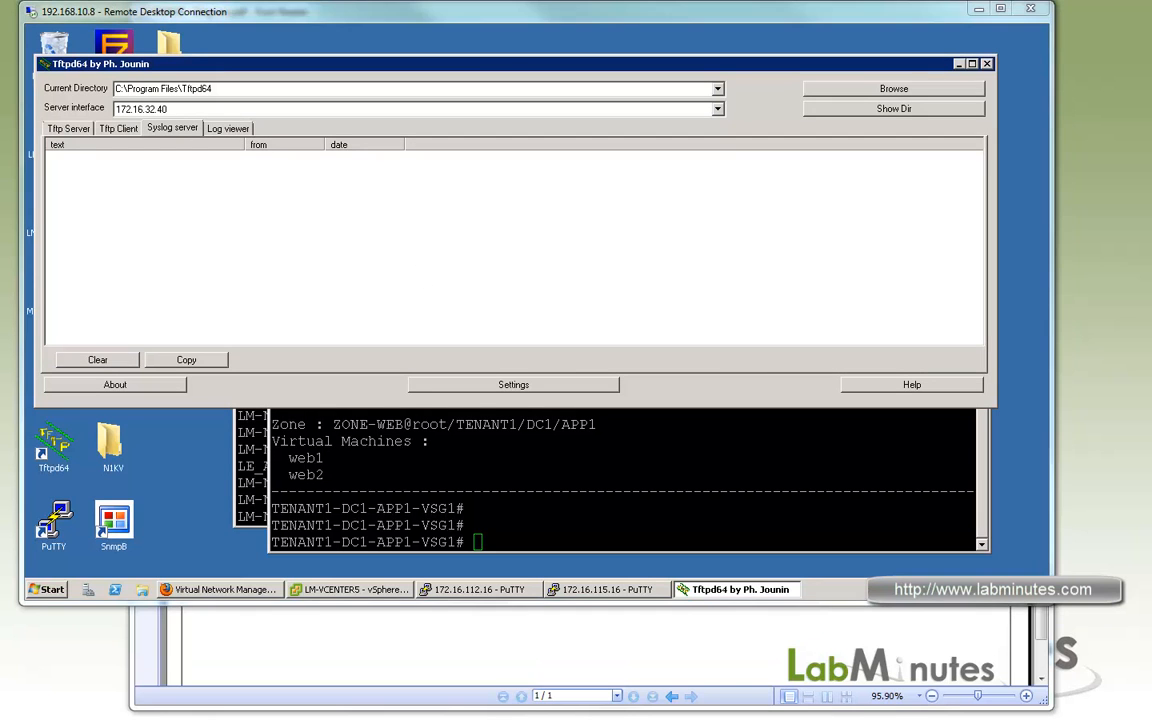
Switch to the WEB1 virtual machine console, open a terminal, and ping 10.0.1.32 briefly.
{"action": "key", "text": "alt+Tab"}
{"action": "left_click", "coordinate": [775, 329]}
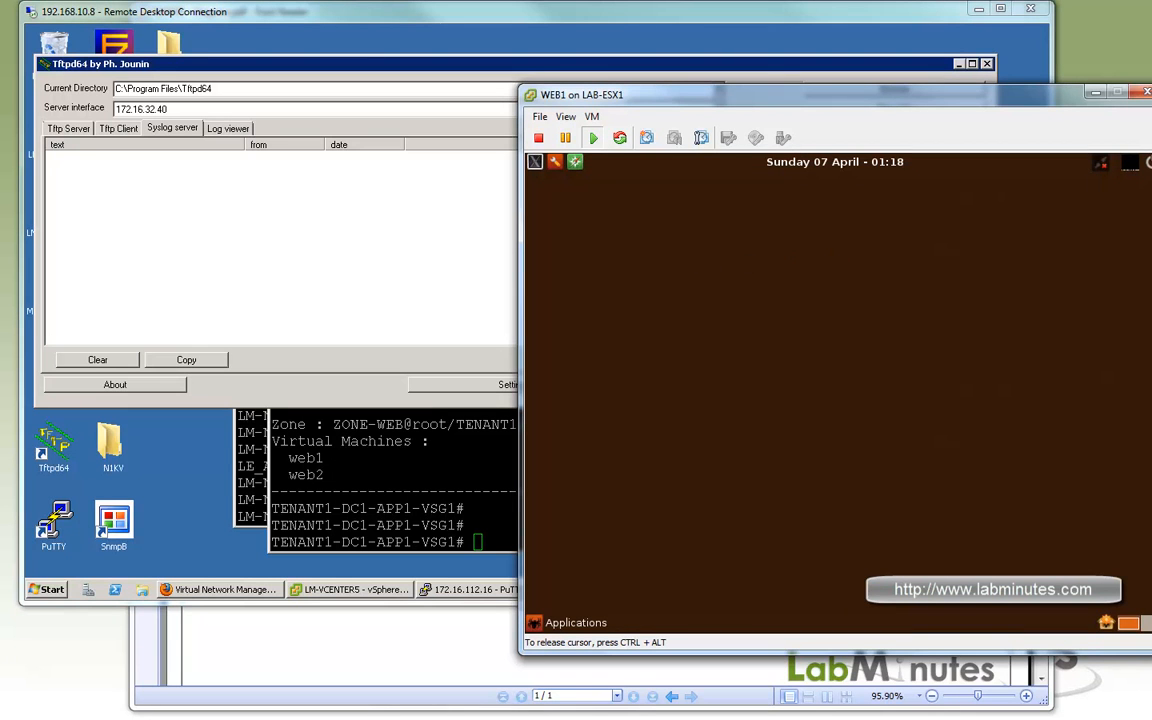
{"action": "left_click", "coordinate": [535, 161]}
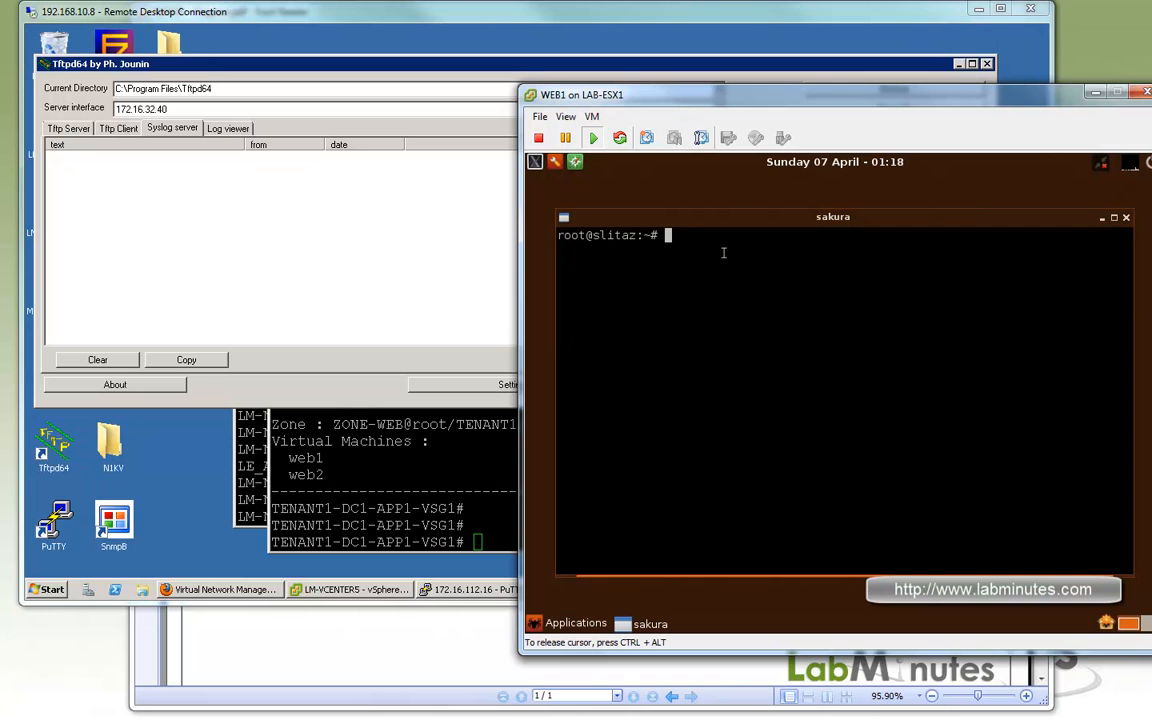
{"action": "key", "text": "Return"}
{"action": "key", "text": "Return"}
{"action": "type", "text": "pi"}
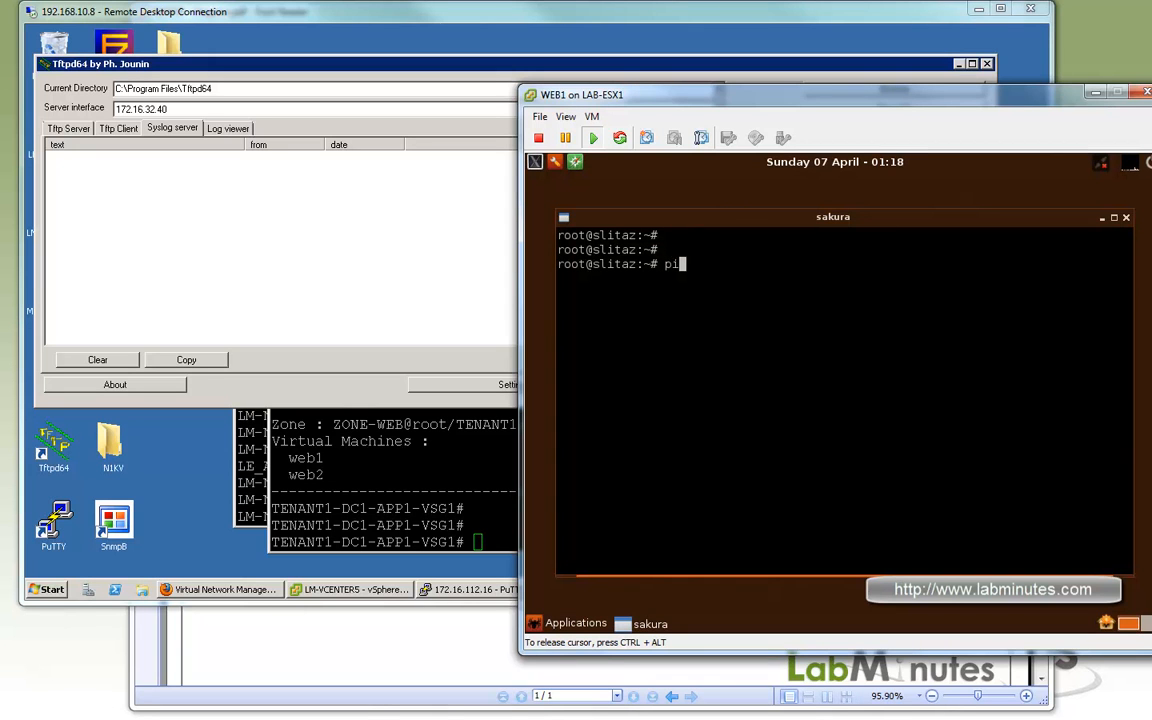
{"action": "type", "text": "ng 10.0.1.32"}
{"action": "key", "text": "Return"}
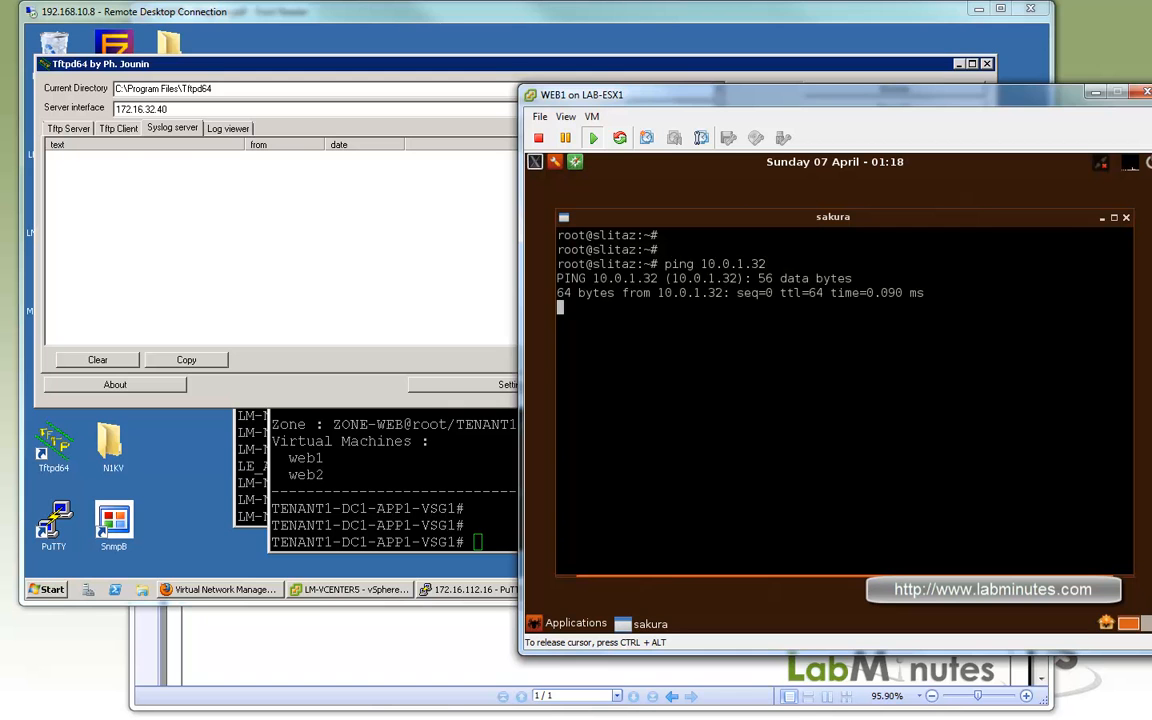
{"action": "key", "text": "ctrl+c"}
Ping 10.0.1.33 from the WEB1 terminal and stop after a few packets.
{"action": "key", "text": "Up"}
{"action": "key", "text": "BackSpace"}
{"action": "type", "text": "3"}
{"action": "key", "text": "Return"}
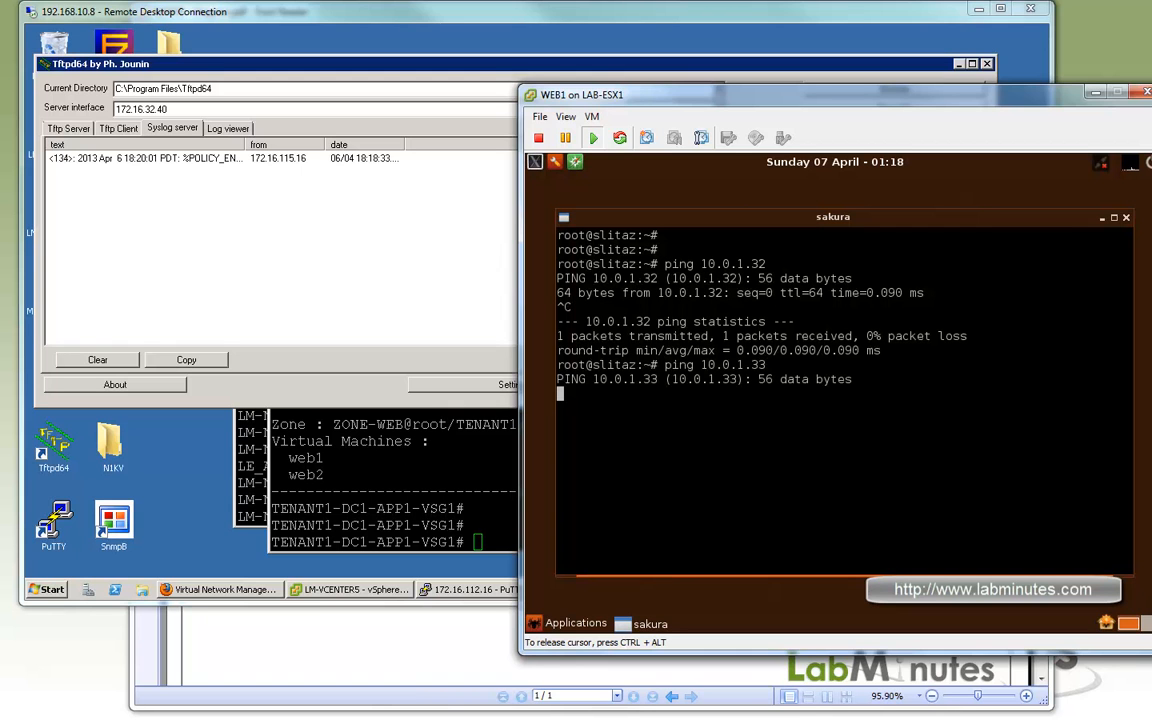
{"action": "key", "text": "ctrl+c"}
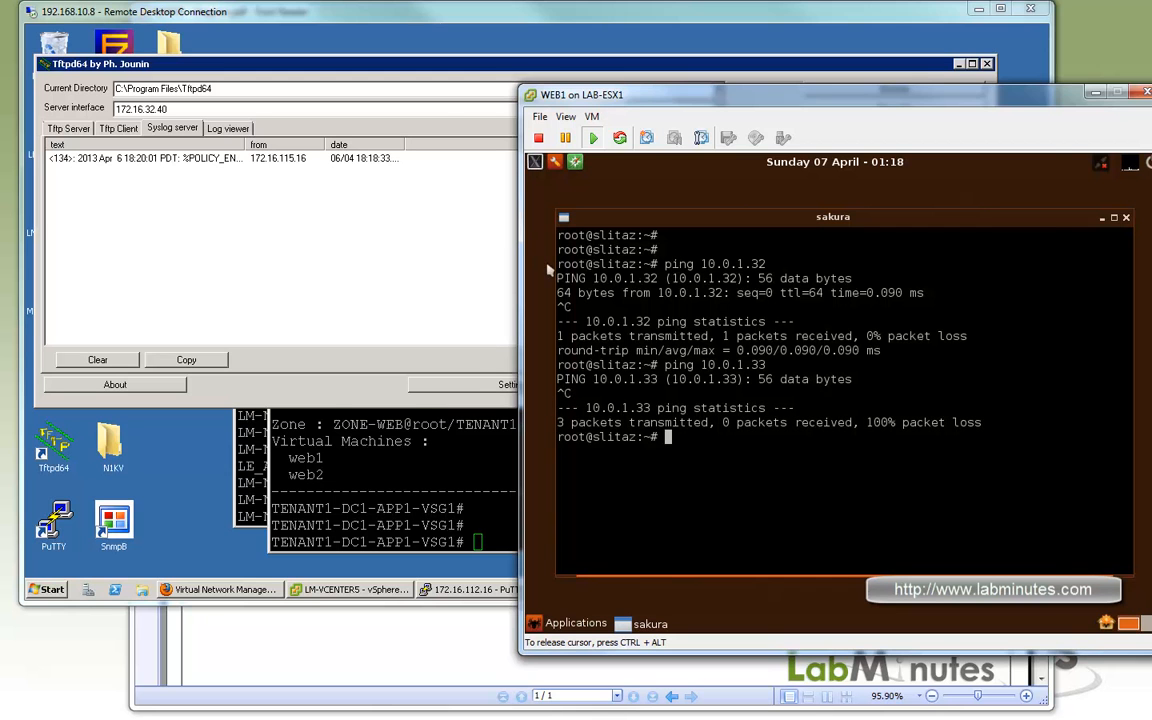
Widen the Tftpd64 syslog text column to read the logged policy event, and return to the WEB1 console.
{"action": "left_click", "coordinate": [252, 170]}
{"action": "left_click_drag", "start_coordinate": [244, 144], "coordinate": [886, 150]}
{"action": "left_click", "coordinate": [619, 167]}
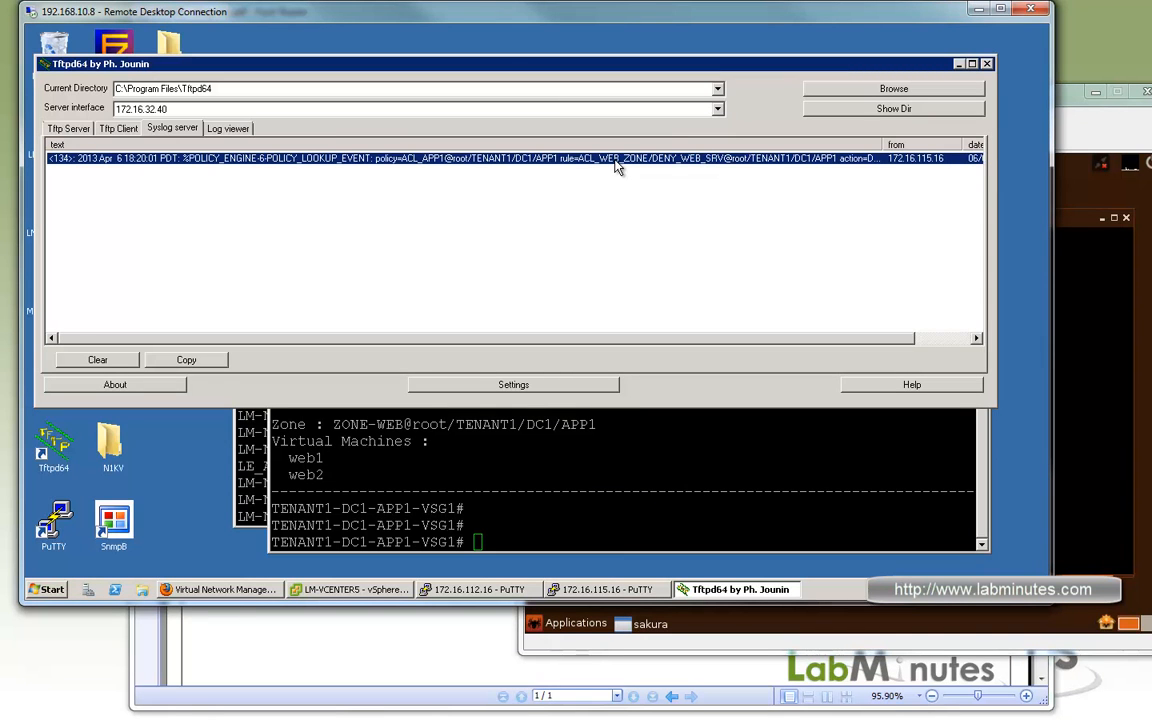
{"action": "key", "text": "alt+Tab"}
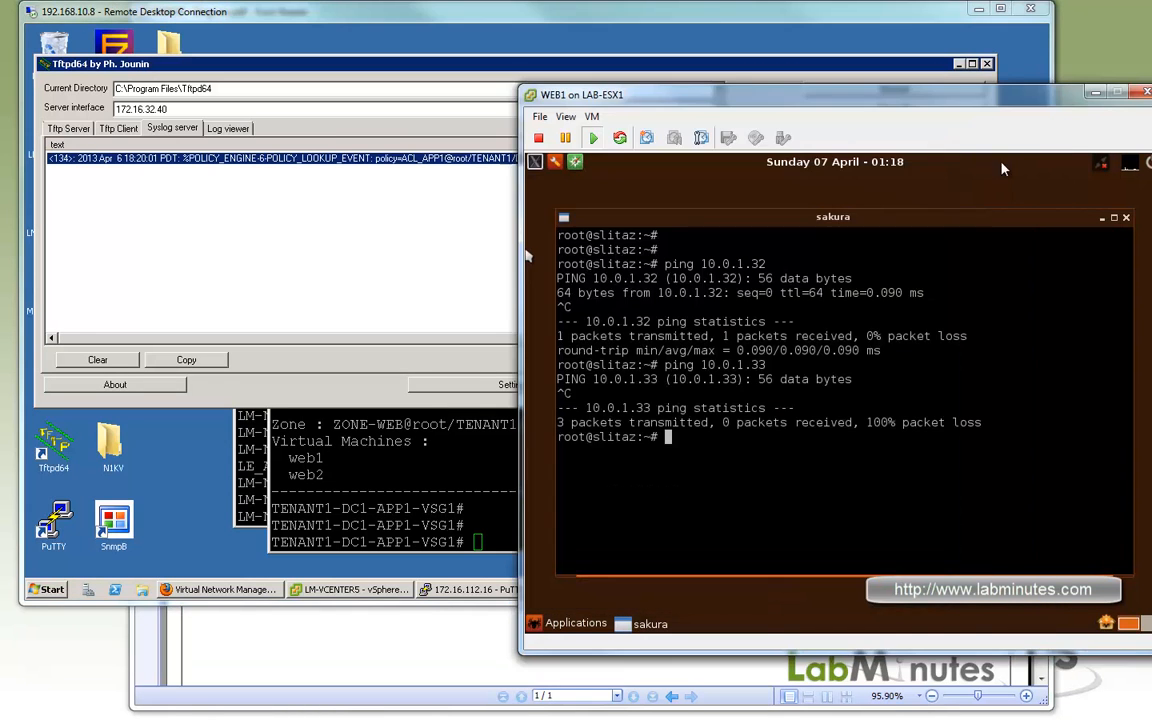
{"action": "left_click", "coordinate": [527, 256]}
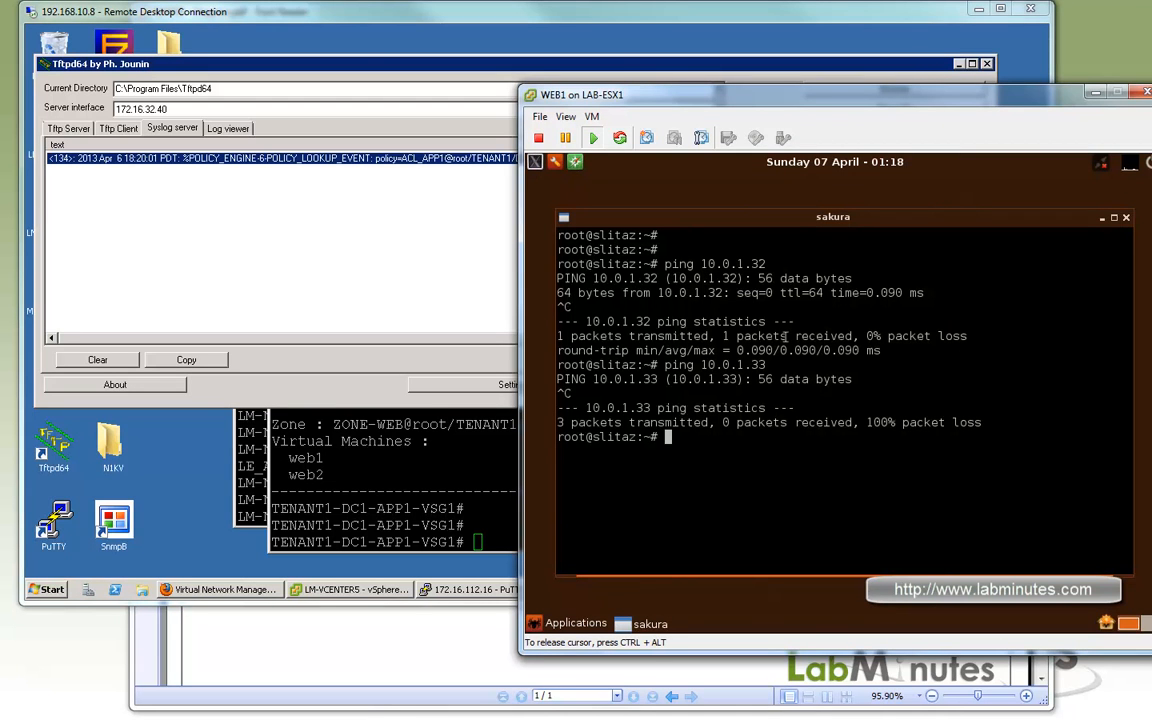
Ping 10.0.1.34 from the WEB1 terminal and stop after a few packets.
{"action": "key", "text": "Return"}
{"action": "key", "text": "Return"}
{"action": "key", "text": "Up"}
{"action": "key", "text": "BackSpace"}
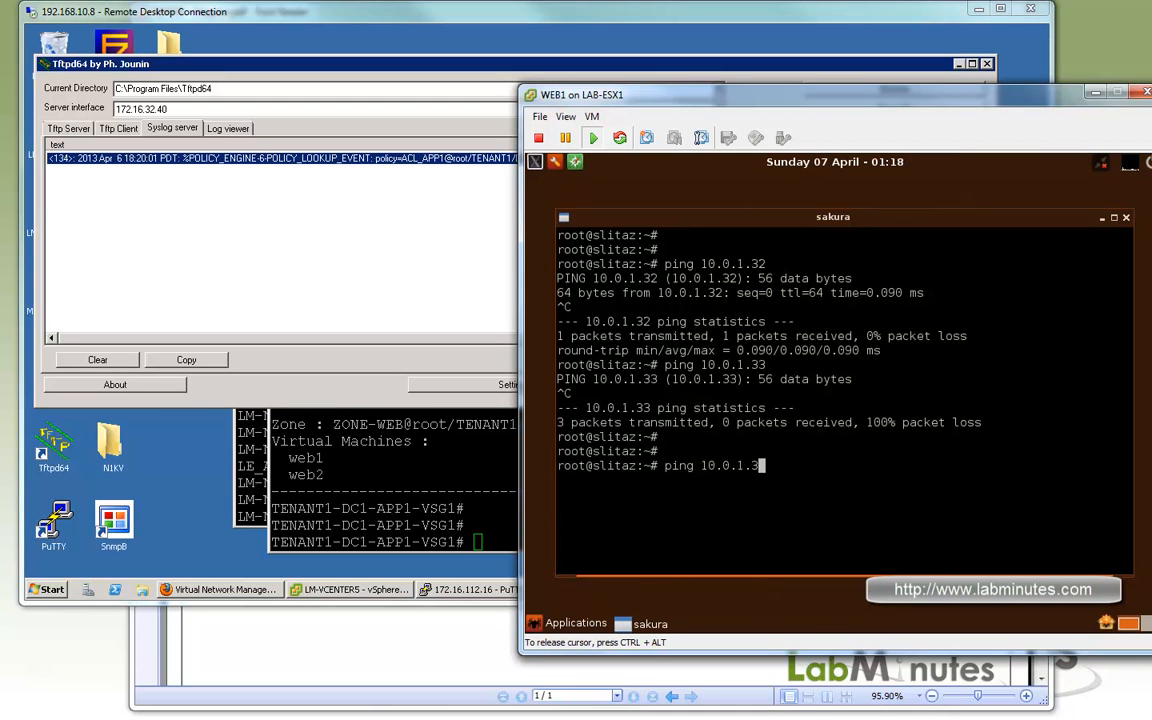
{"action": "type", "text": "4"}
{"action": "key", "text": "Return"}
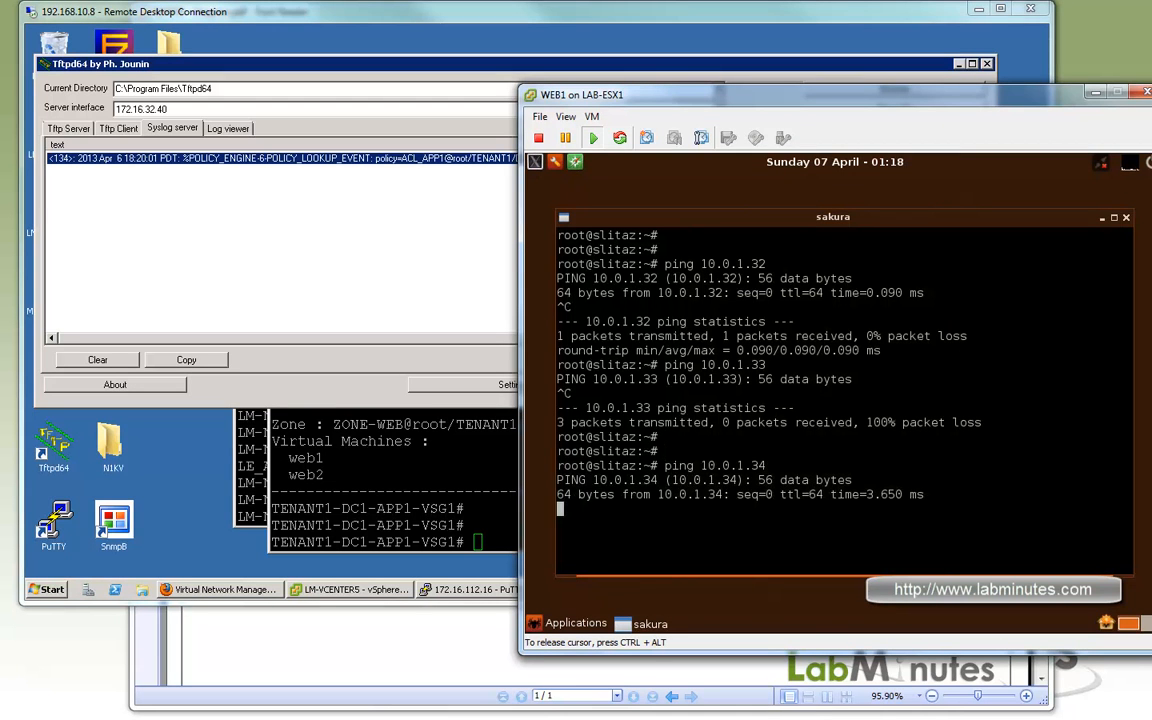
{"action": "key", "text": "ctrl+c"}
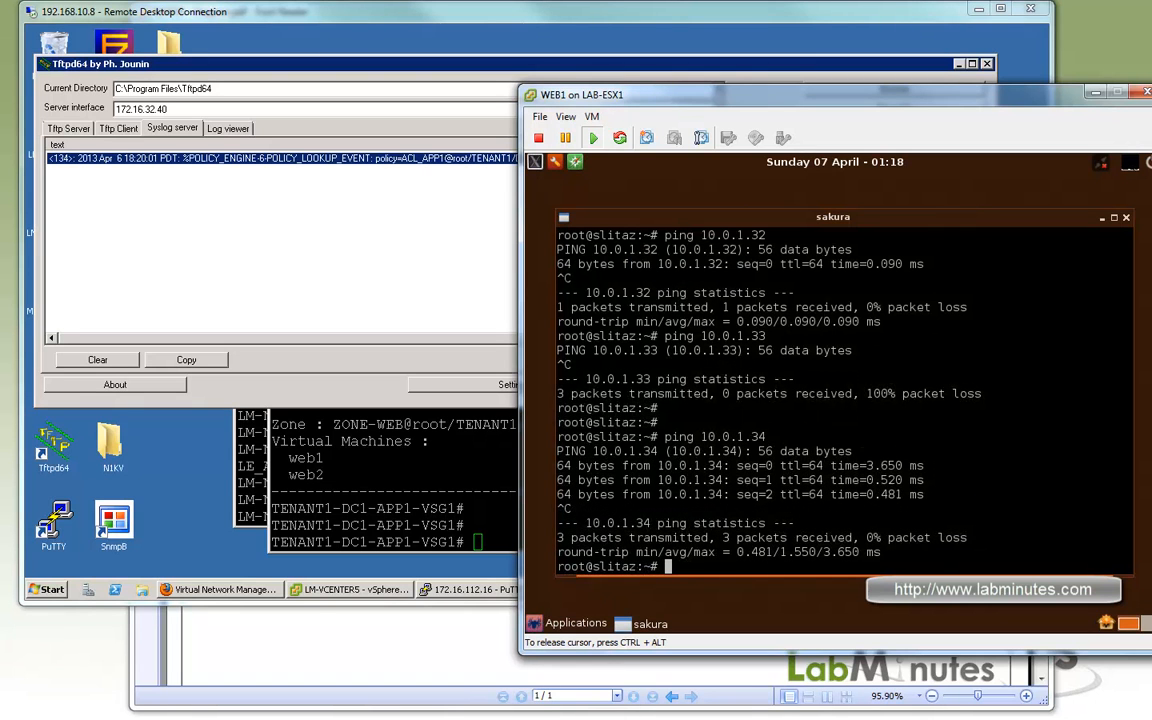
Check the network diagram PDF, return to the WEB1 console, and ping 10.0.1.16 for a few packets.
{"action": "left_click", "coordinate": [474, 643]}
{"action": "left_click", "coordinate": [30, 25]}
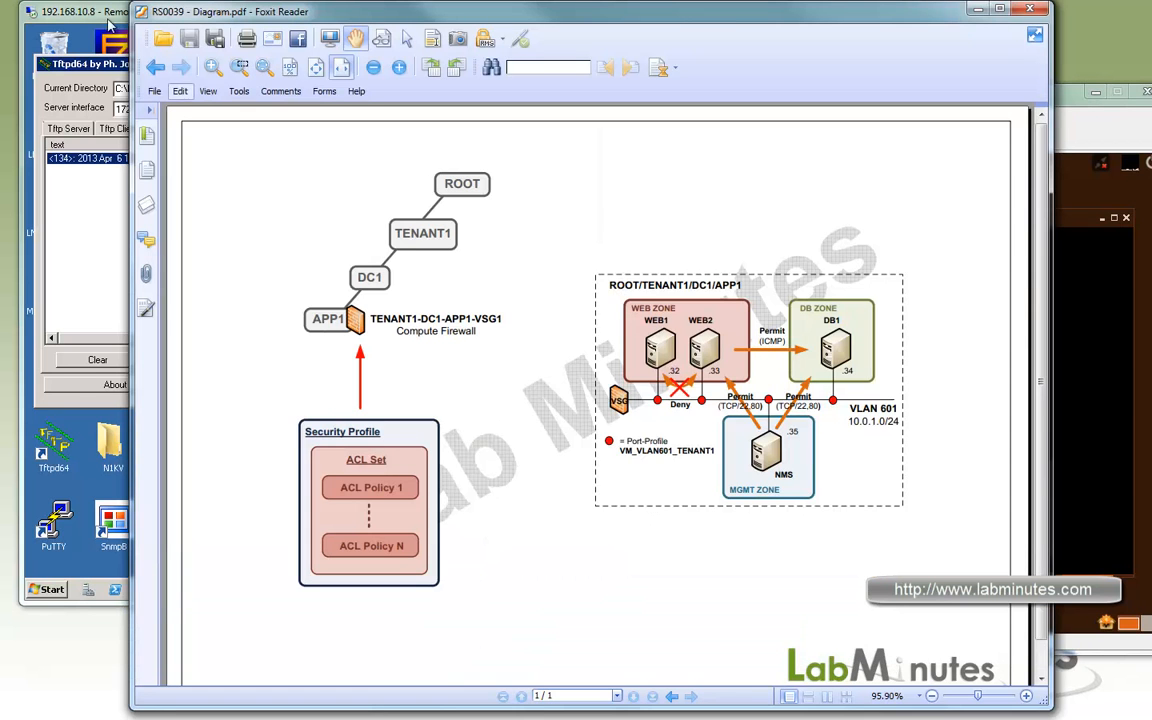
{"action": "left_click", "coordinate": [872, 398]}
{"action": "key", "text": "Up"}
{"action": "key", "text": "BackSpace"}
{"action": "key", "text": "BackSpace"}
{"action": "type", "text": "10.0.1.1"}
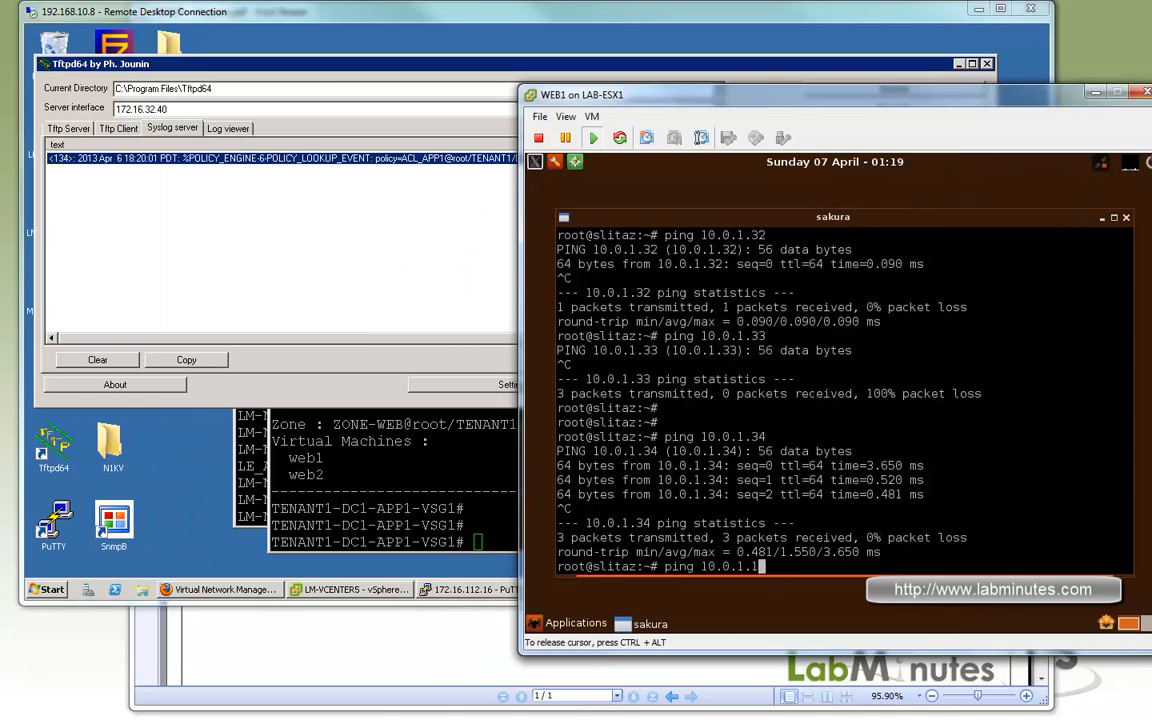
{"action": "type", "text": "6"}
{"action": "key", "text": "Return"}
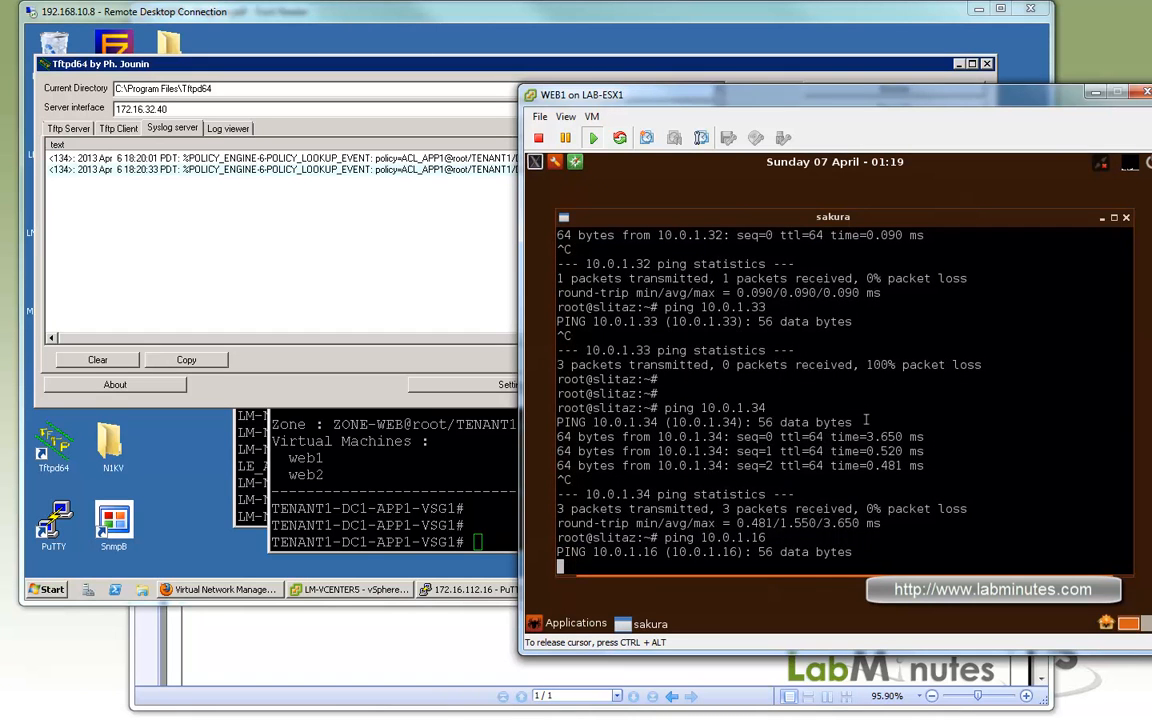
{"action": "key", "text": "ctrl+c"}
Test SSH port access from WEB1 by running telnet to 10.0.1.33 on port 22, and abort the attempt.
{"action": "type", "text": "telnet 1"}
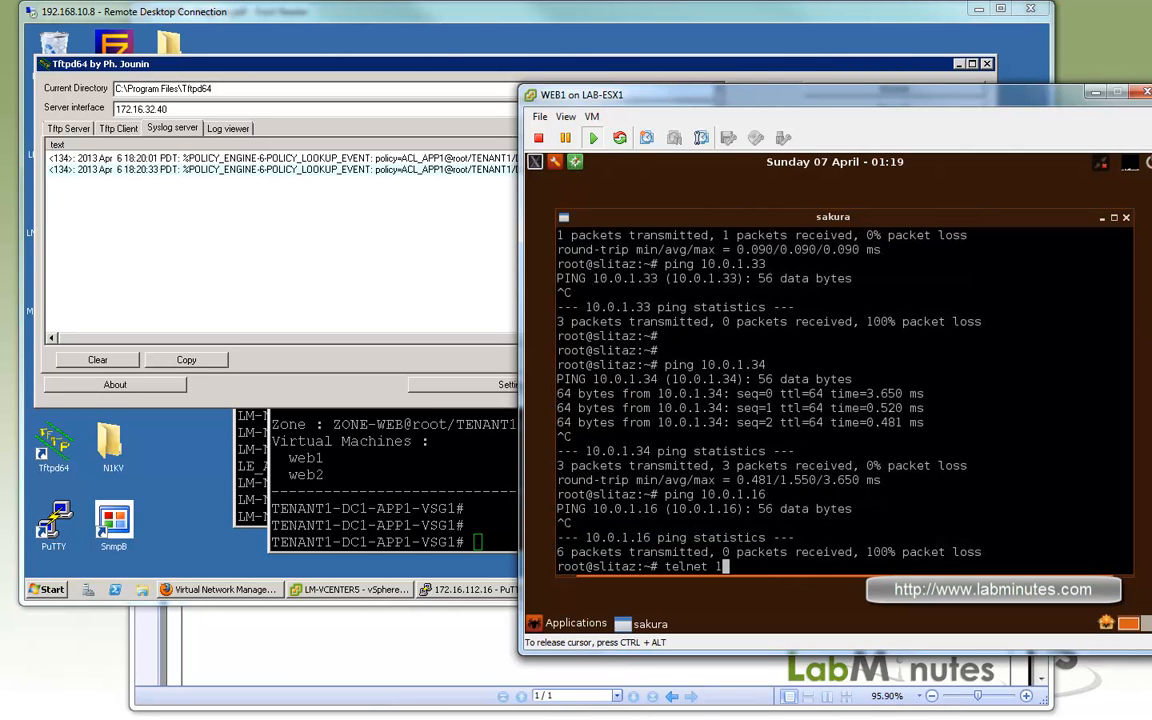
{"action": "type", "text": "0.0.1.33 22"}
{"action": "key", "text": "Return"}
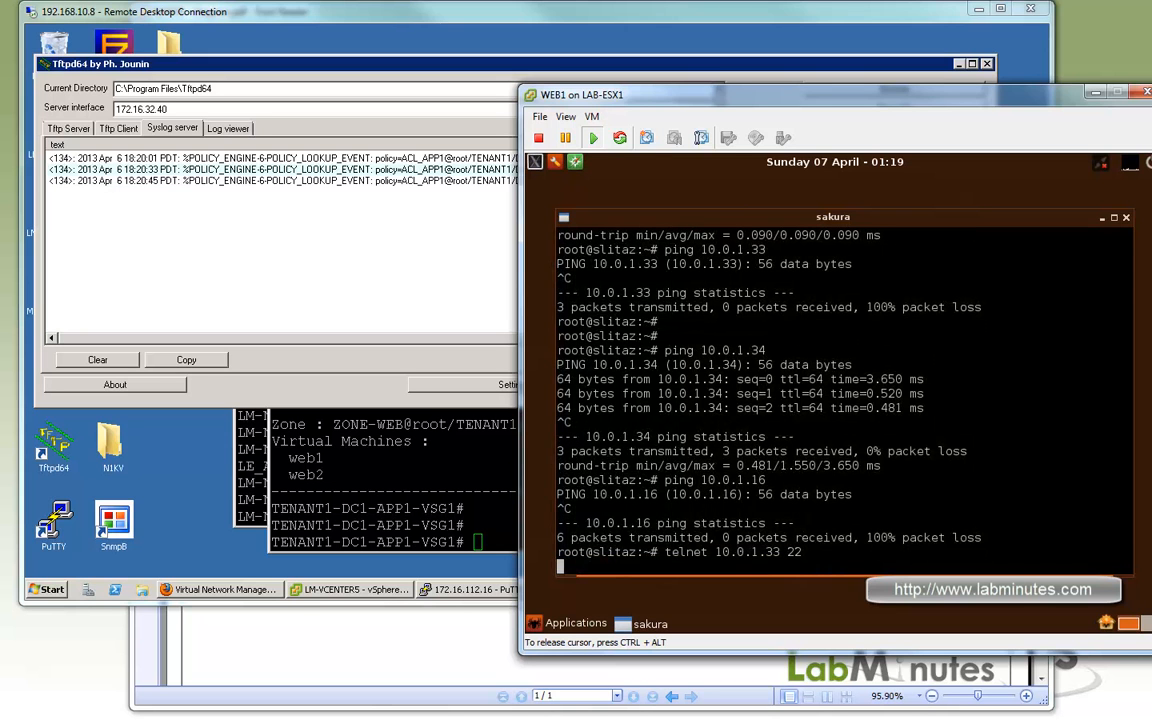
{"action": "key", "text": "ctrl+c"}
Rerun the telnet test from WEB1 against 10.0.1.34 on port 22, and abort it.
{"action": "key", "text": "Up"}
{"action": "key", "text": "Left"}
{"action": "key", "text": "Left"}
{"action": "key", "text": "Left"}
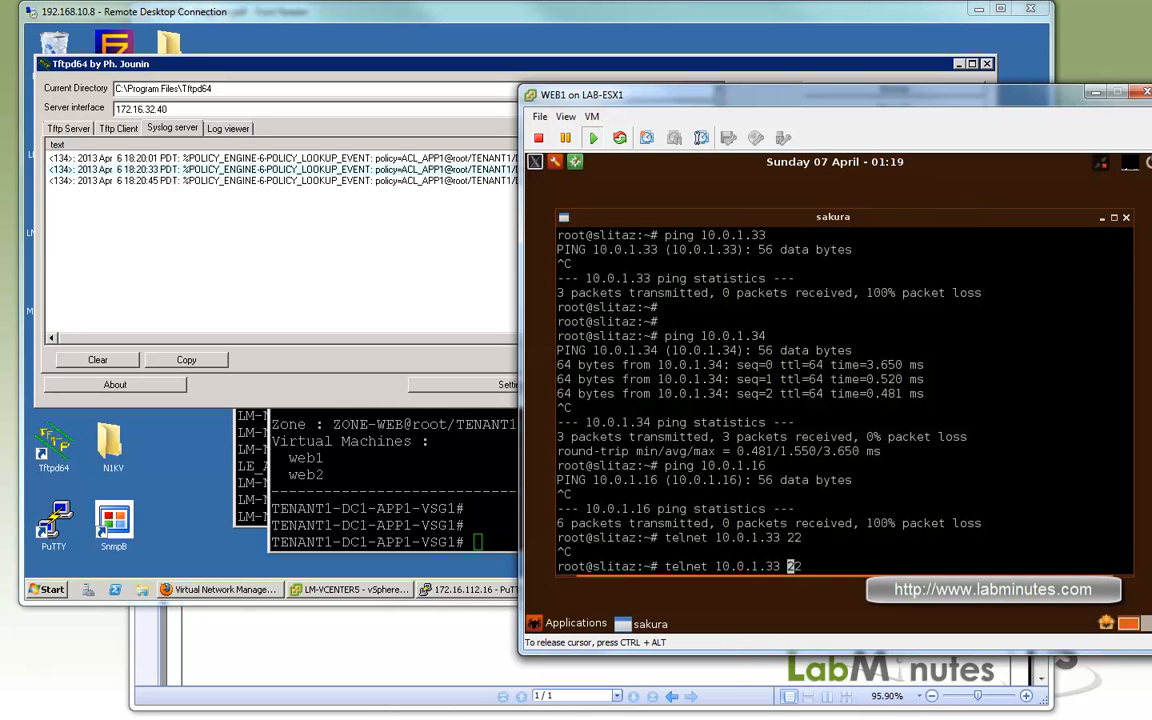
{"action": "key", "text": "BackSpace"}
{"action": "type", "text": "4"}
{"action": "key", "text": "Return"}
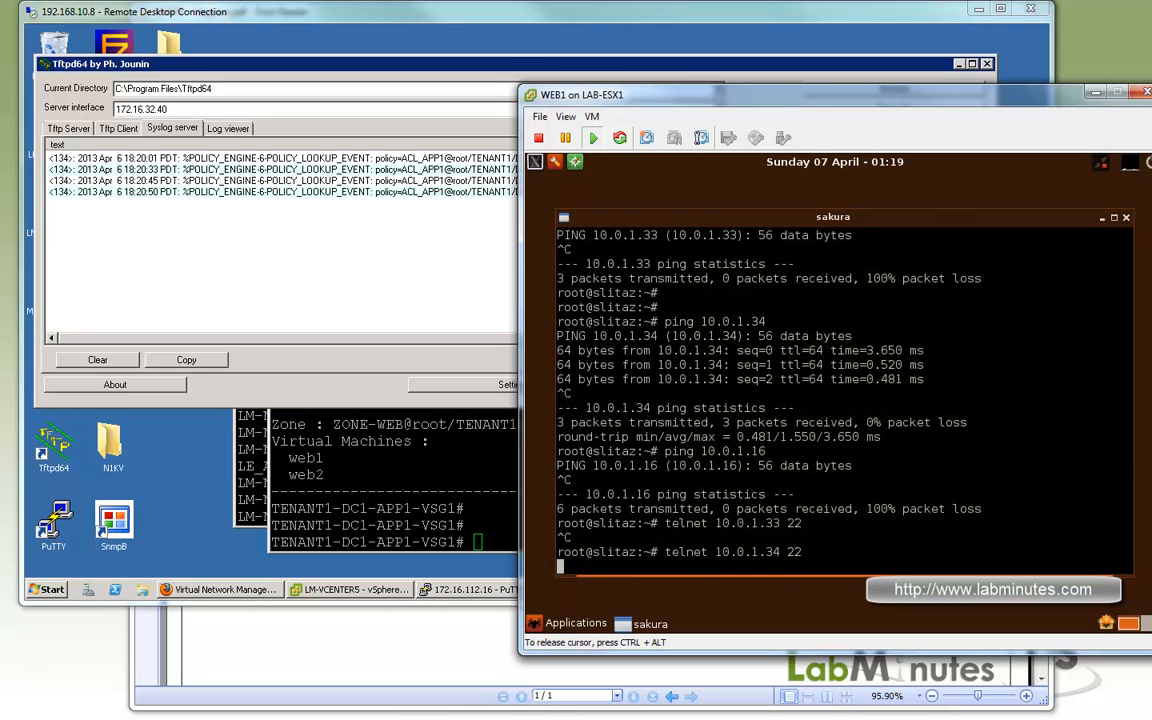
{"action": "key", "text": "ctrl+c"}
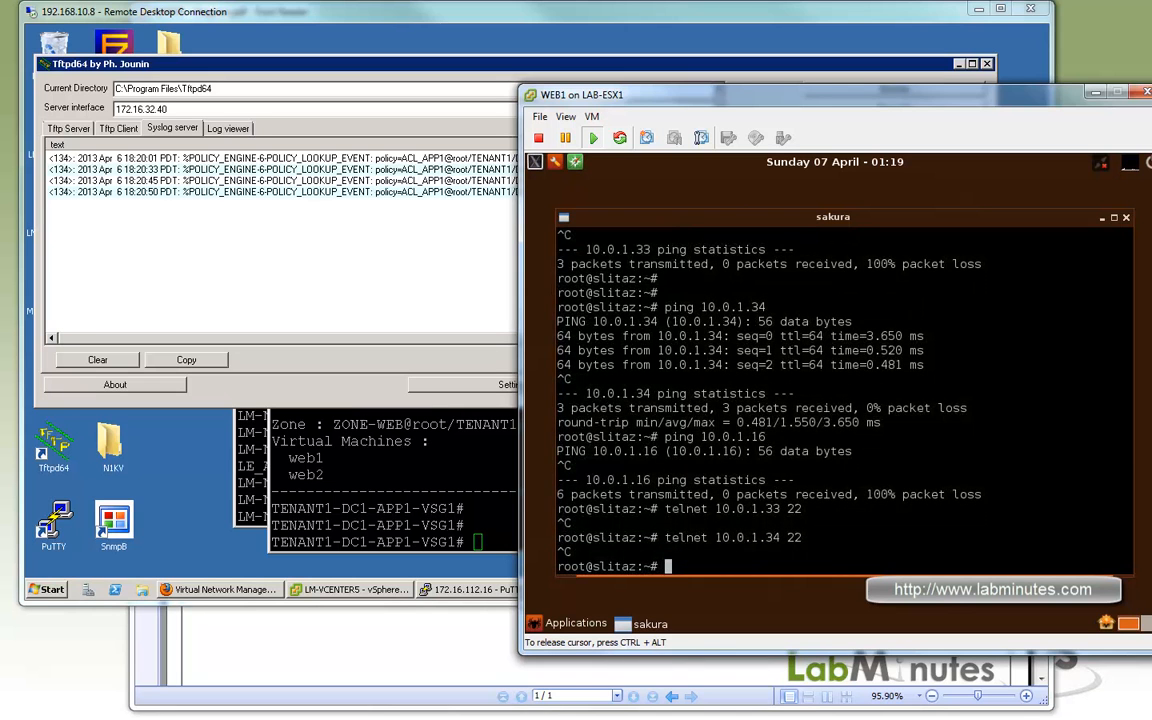
Repeat the port 22 telnet test from WEB1 with 10.0.1.16 as the target, and abort it.
{"action": "key", "text": "Up"}
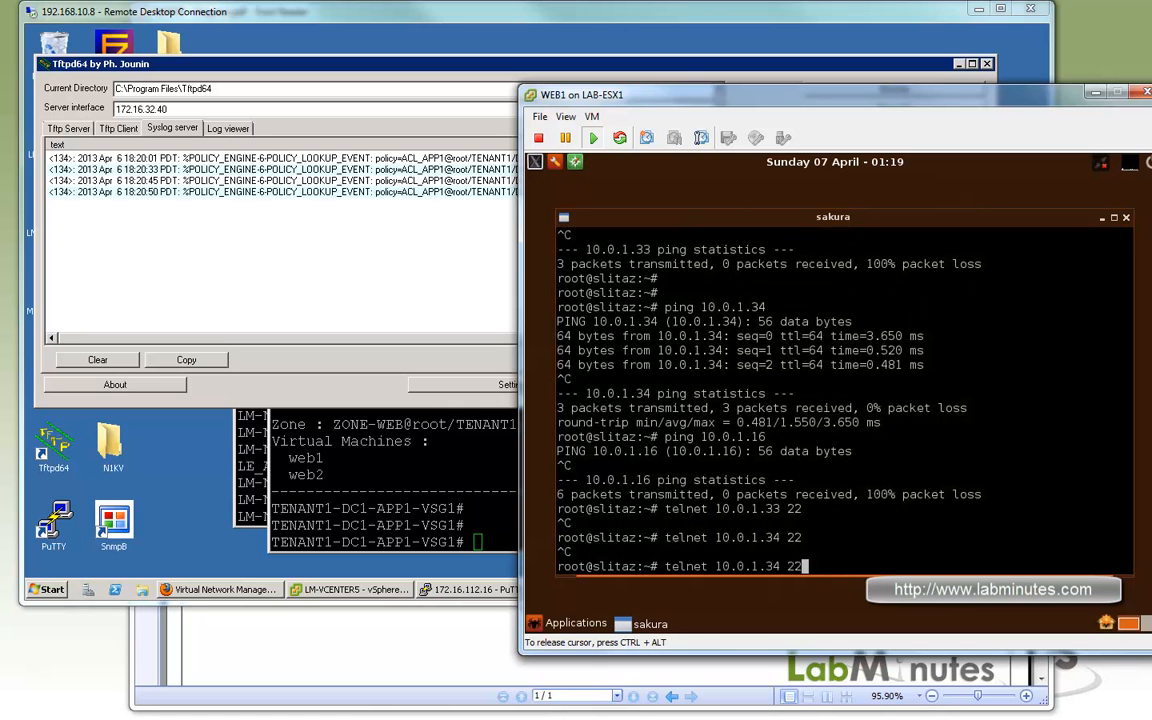
{"action": "key", "text": "Left"}
{"action": "key", "text": "Left"}
{"action": "key", "text": "Left"}
{"action": "key", "text": "BackSpace"}
{"action": "key", "text": "BackSpace"}
{"action": "type", "text": "16"}
{"action": "key", "text": "Return"}
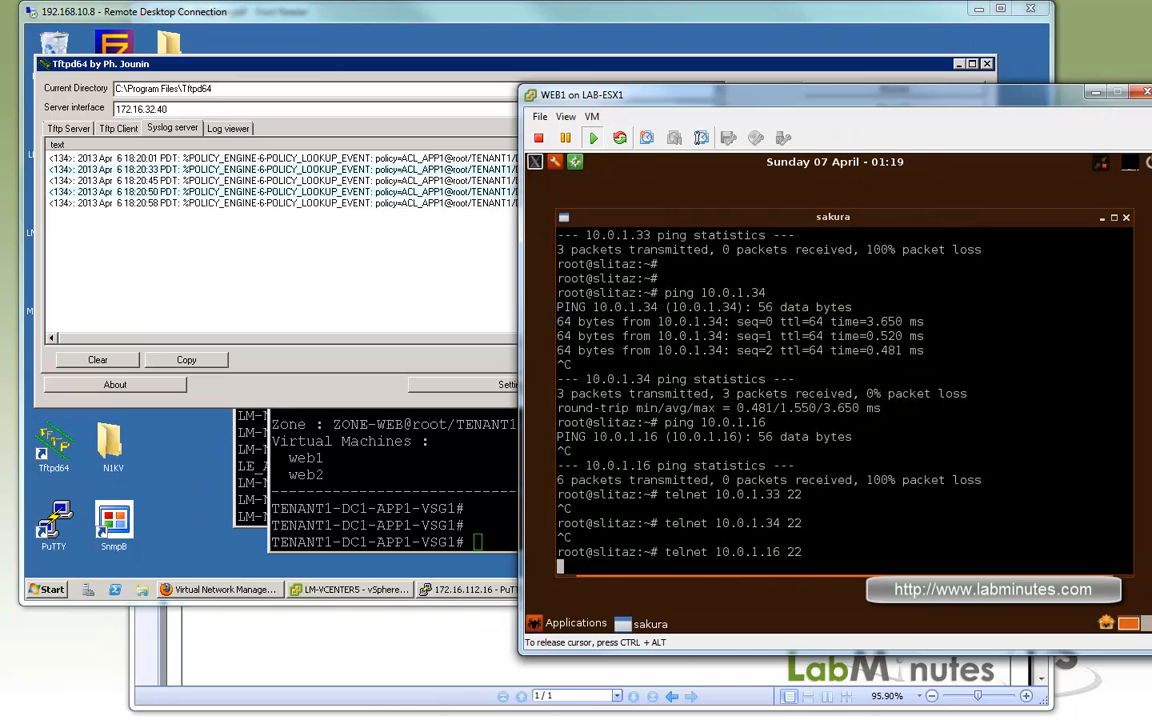
{"action": "key", "text": "ctrl+c"}
Test HTTP port access from WEB1 by running telnet to 10.0.1.33 on port 80, and abort the attempt.
{"action": "key", "text": "Up"}
{"action": "key", "text": "Up"}
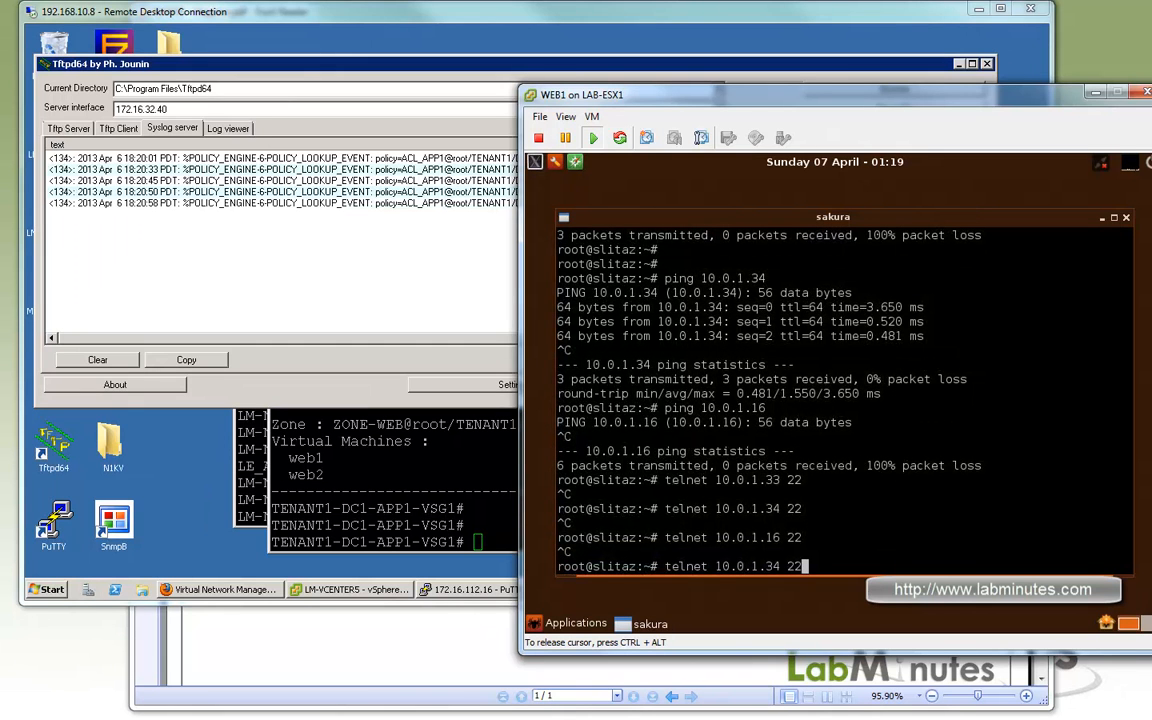
{"action": "key", "text": "BackSpace"}
{"action": "key", "text": "BackSpace"}
{"action": "type", "text": "80"}
{"action": "key", "text": "Return"}
{"action": "key", "text": "ctrl+c"}
Rerun the port 80 telnet test from WEB1 against 10.0.1.34, and abort it.
{"action": "key", "text": "Up"}
{"action": "key", "text": "Left"}
{"action": "key", "text": "Left"}
{"action": "key", "text": "Left"}
{"action": "key", "text": "BackSpace"}
{"action": "type", "text": "4"}
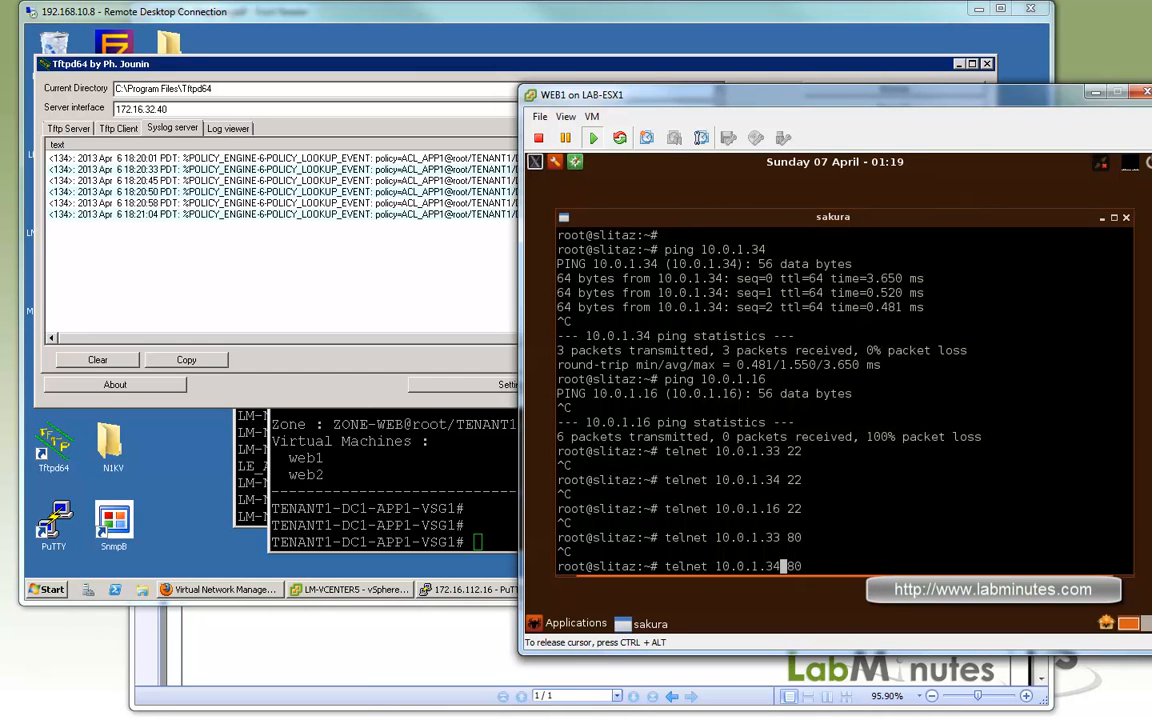
{"action": "key", "text": "Return"}
{"action": "key", "text": "ctrl+c"}
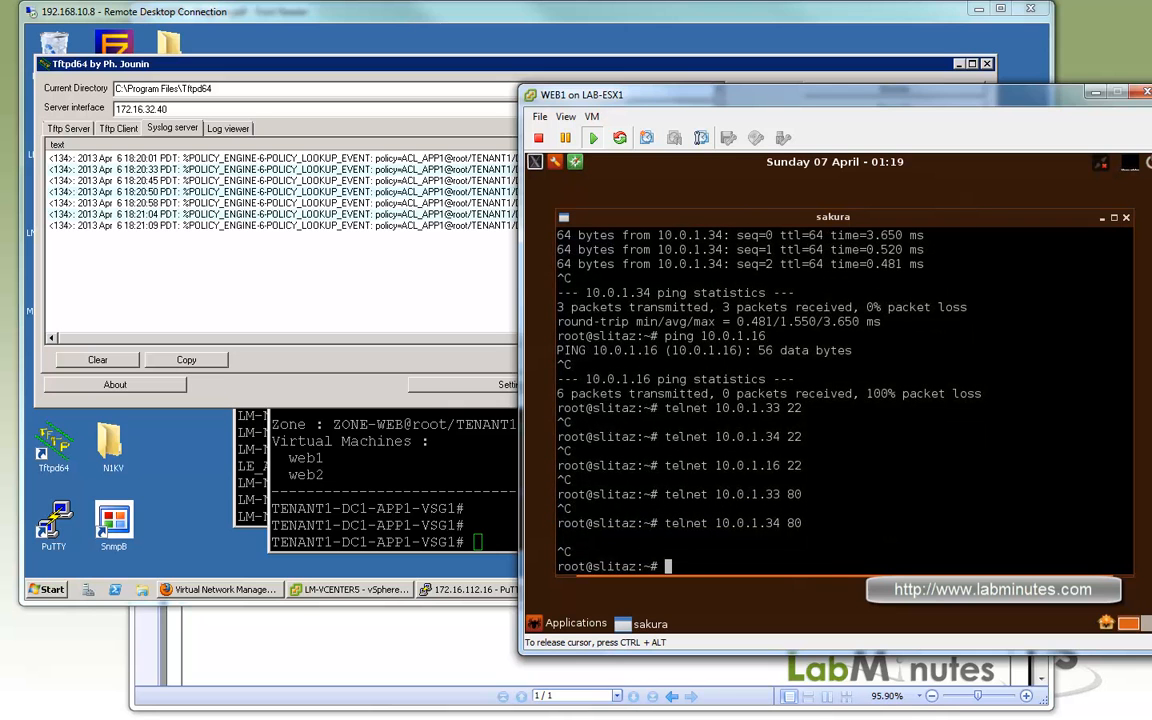
Repeat the port 80 telnet test from WEB1 with 10.0.1.16 as the target, and abort it.
{"action": "key", "text": "Up"}
{"action": "key", "text": "Left"}
{"action": "key", "text": "Left"}
{"action": "key", "text": "Left"}
{"action": "key", "text": "BackSpace"}
{"action": "key", "text": "BackSpace"}
{"action": "type", "text": "16"}
{"action": "key", "text": "Return"}
{"action": "key", "text": "ctrl+c"}
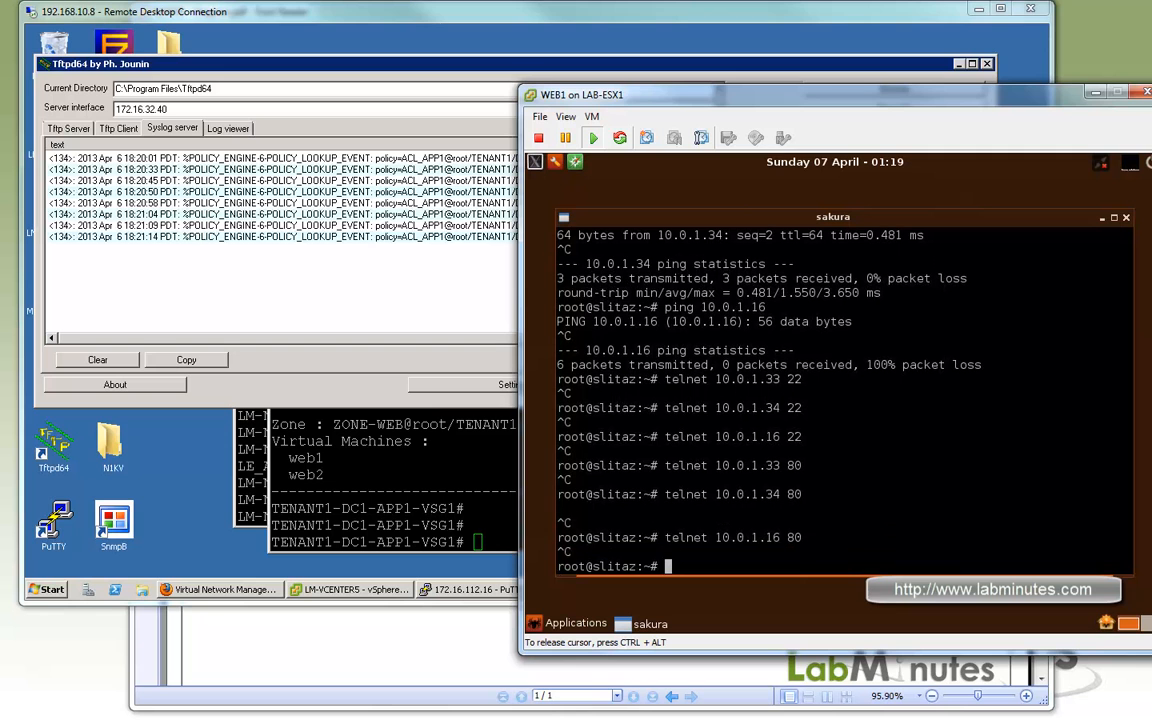
{"action": "key", "text": "Return"}
Review and clear the Tftpd64 syslog entries, and switch to a terminal on the WEB2 virtual machine console.
{"action": "left_click", "coordinate": [242, 260]}
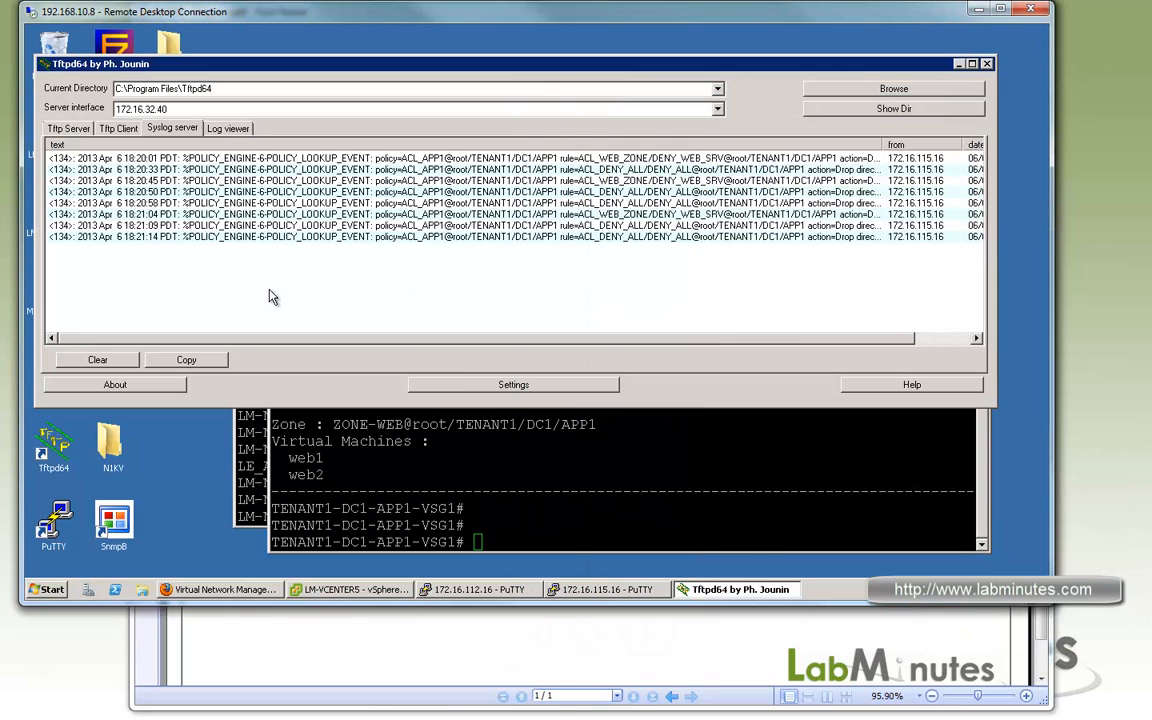
{"action": "left_click", "coordinate": [97, 359]}
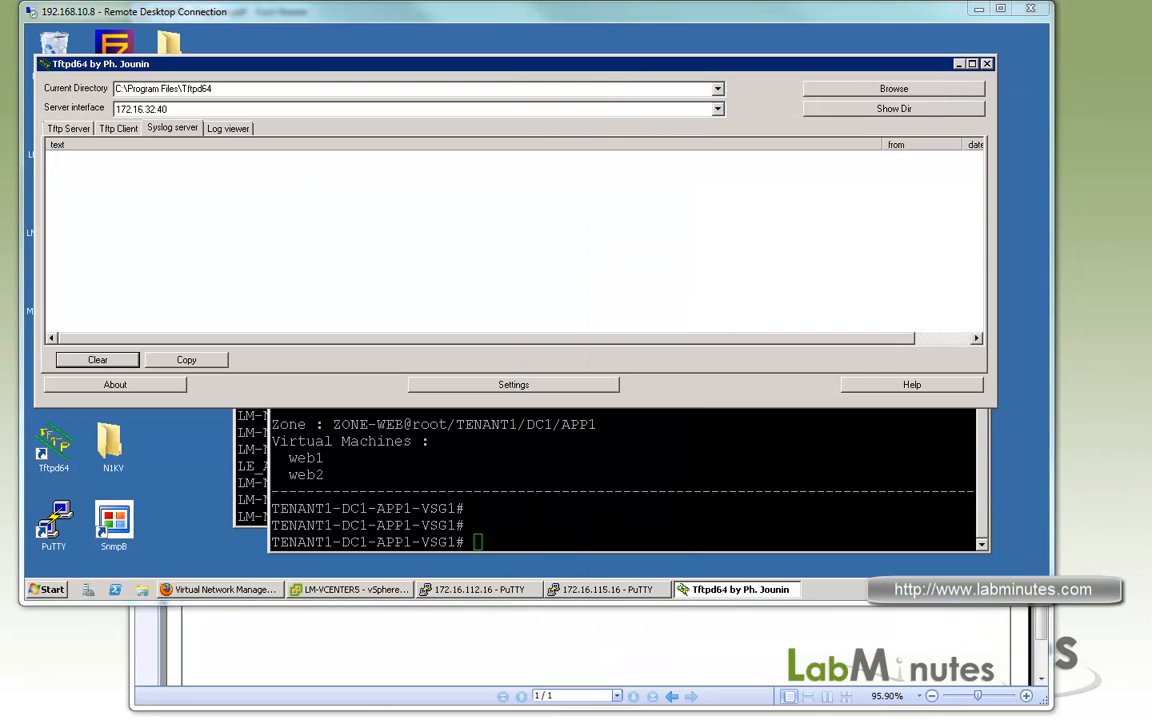
{"action": "left_click_drag", "start_coordinate": [1150, 120], "coordinate": [977, 120]}
{"action": "left_click", "coordinate": [641, 360]}
{"action": "left_click", "coordinate": [518, 184]}
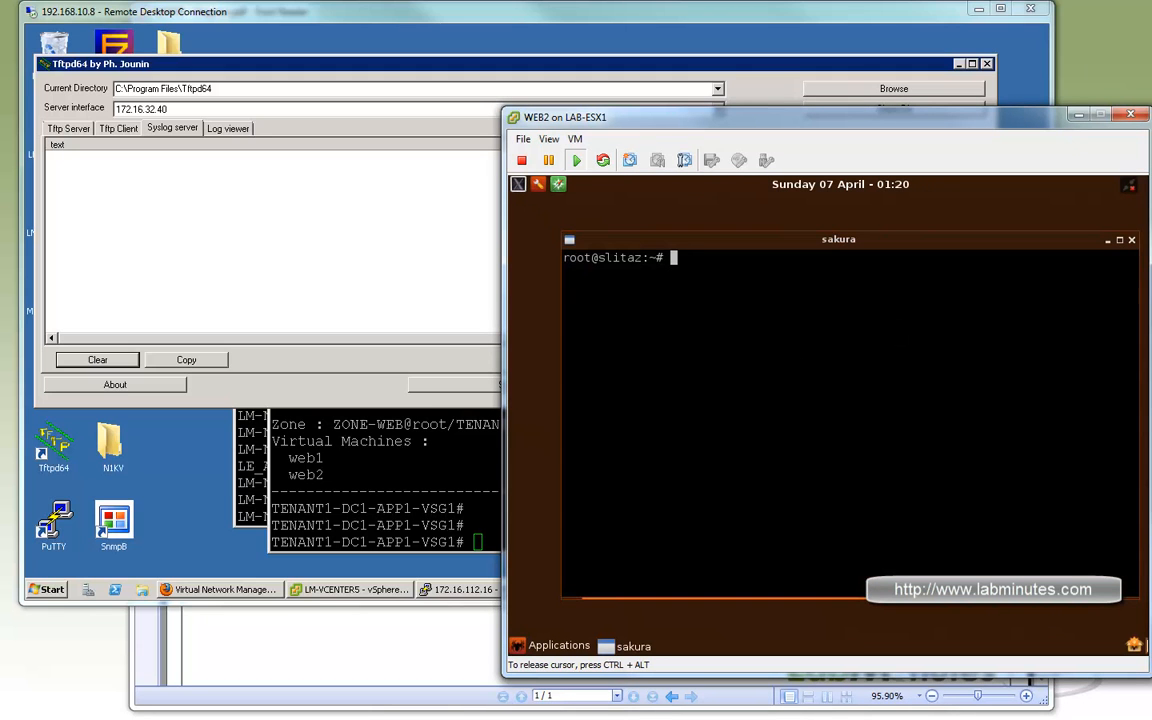
Ping 10.0.1.32 from the WEB2 terminal and stop it shortly after it starts.
{"action": "type", "text": "ping 10.0.1.32"}
{"action": "key", "text": "Return"}
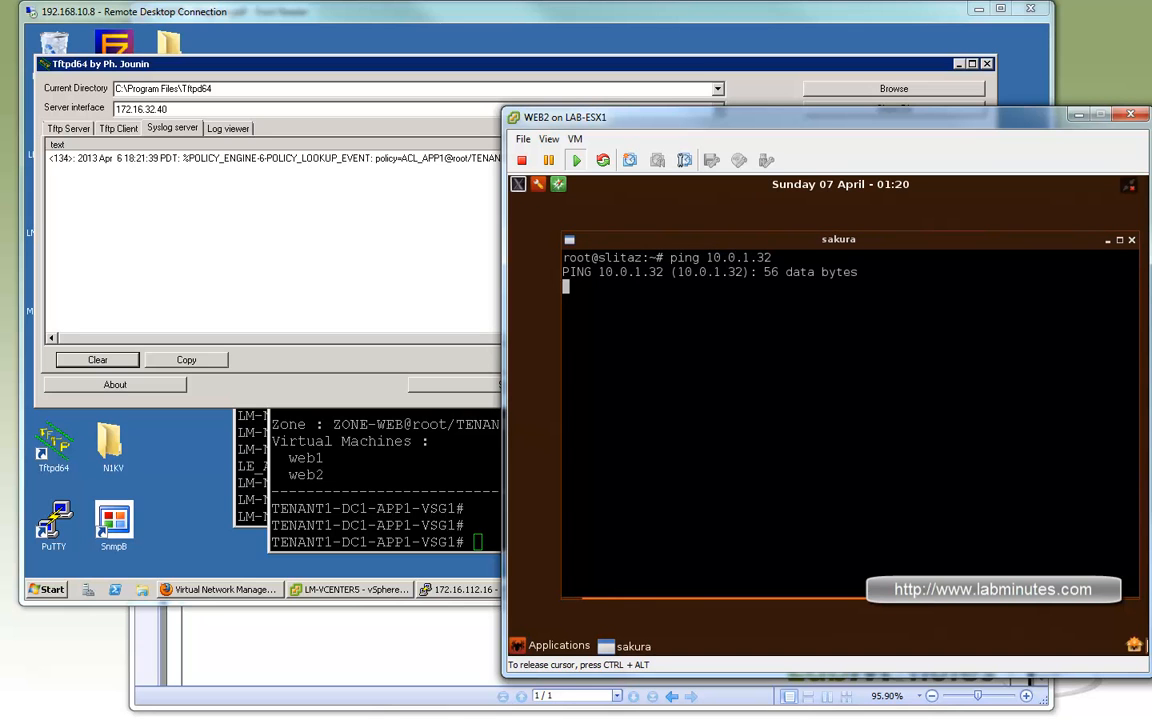
{"action": "key", "text": "ctrl+c"}
Ping 10.0.1.34 from the WEB2 terminal and stop after a couple of packets.
{"action": "key", "text": "Up"}
{"action": "key", "text": "BackSpace"}
{"action": "type", "text": "4"}
{"action": "key", "text": "Return"}
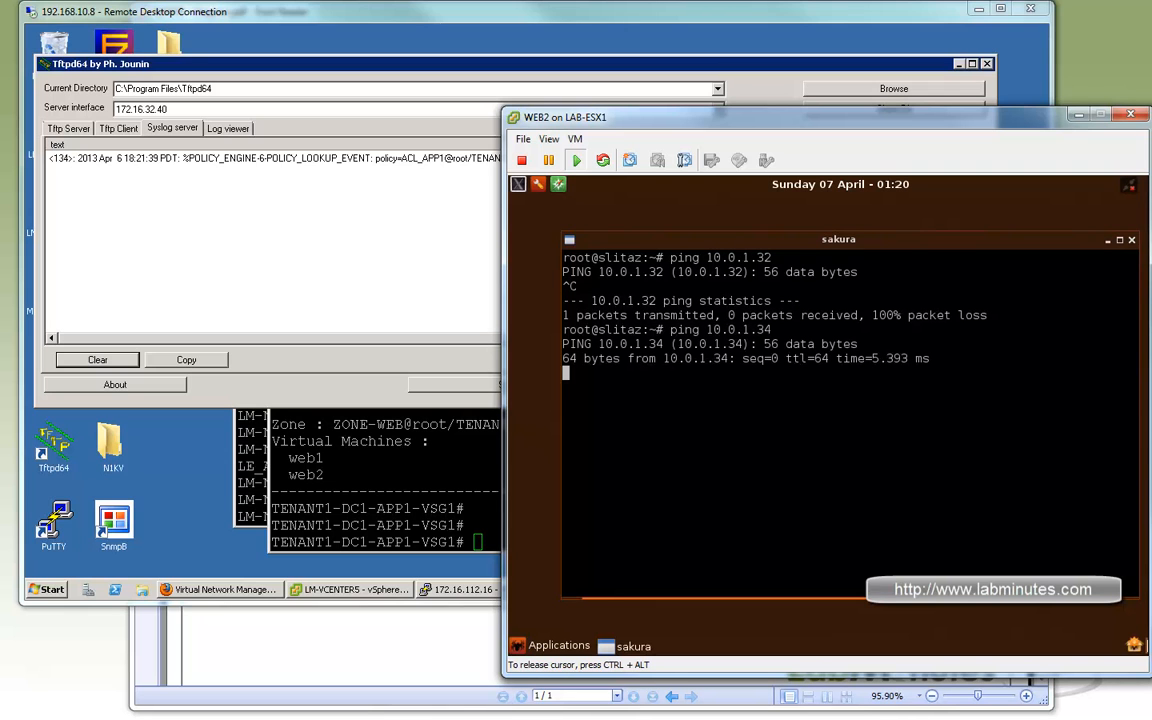
{"action": "key", "text": "ctrl+c"}
Ping 10.0.1.16 from the WEB2 terminal and stop it shortly after it starts.
{"action": "key", "text": "Up"}
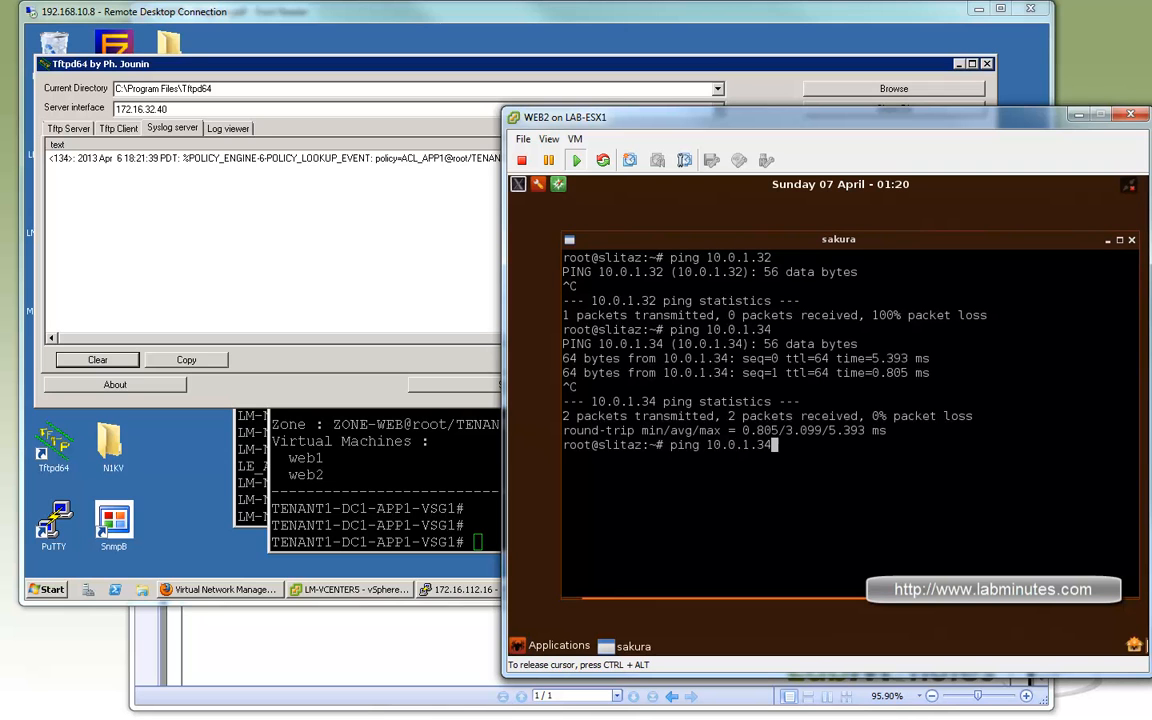
{"action": "key", "text": "BackSpace"}
{"action": "key", "text": "BackSpace"}
{"action": "type", "text": "16"}
{"action": "key", "text": "Return"}
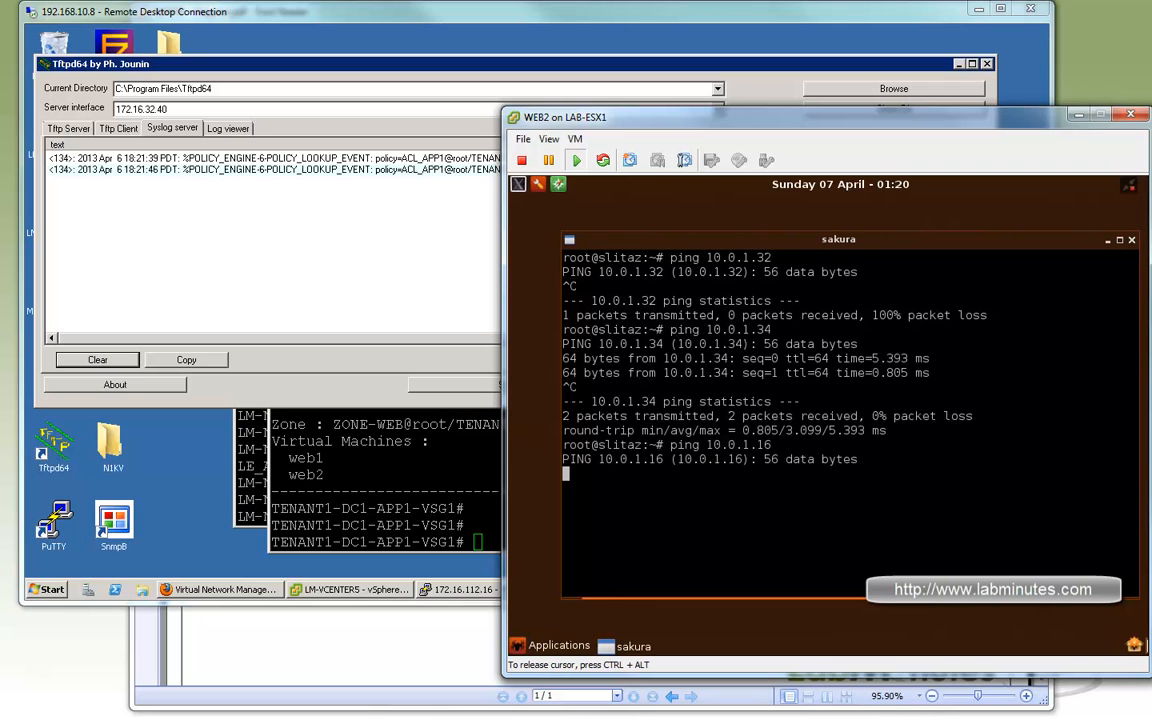
{"action": "key", "text": "ctrl+c"}
Run a telnet test from WEB2 to 10.0.1.34 on port 22, and abort it to return to the prompt.
{"action": "key", "text": "Up"}
{"action": "key", "text": "BackSpace"}
{"action": "key", "text": "BackSpace"}
{"action": "key", "text": "BackSpace"}
{"action": "key", "text": "BackSpace"}
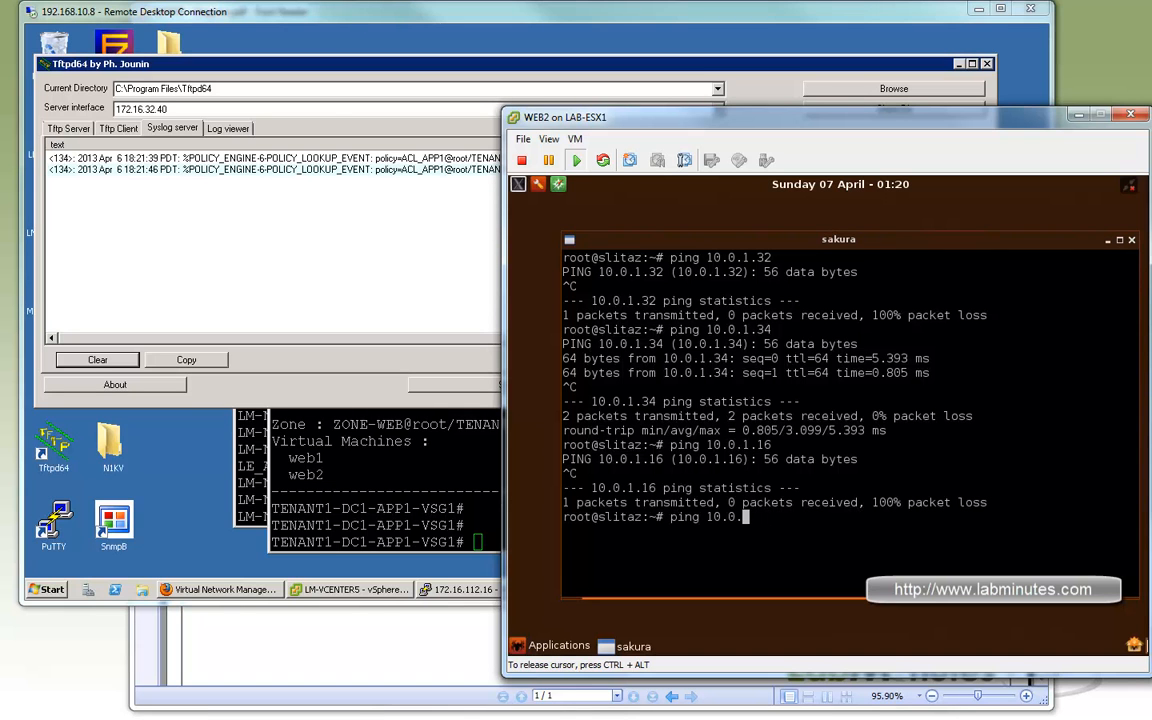
{"action": "key", "text": "BackSpace"}
{"action": "key", "text": "BackSpace"}
{"action": "key", "text": "BackSpace"}
{"action": "key", "text": "BackSpace"}
{"action": "key", "text": "BackSpace"}
{"action": "key", "text": "BackSpace"}
{"action": "key", "text": "BackSpace"}
{"action": "key", "text": "BackSpace"}
{"action": "key", "text": "BackSpace"}
{"action": "key", "text": "BackSpace"}
{"action": "type", "text": "telnet 10.0.1.34 22"}
{"action": "key", "text": "Return"}
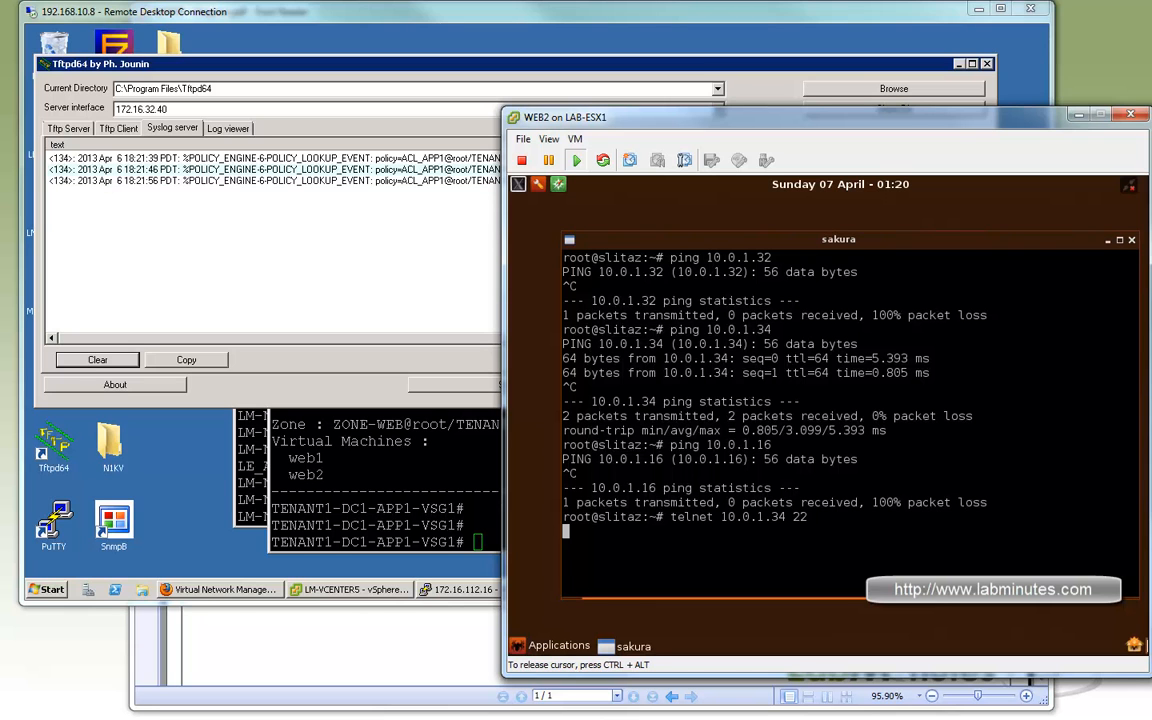
{"action": "key", "text": "ctrl+c"}
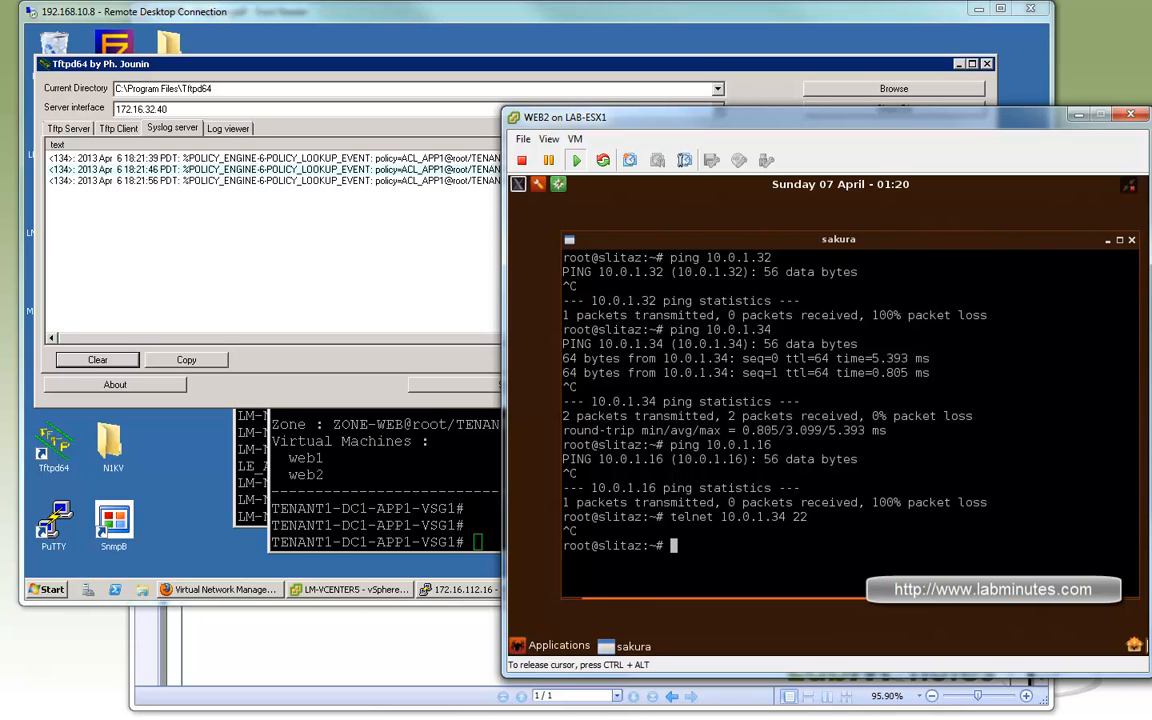
{"action": "key", "text": "Return"}
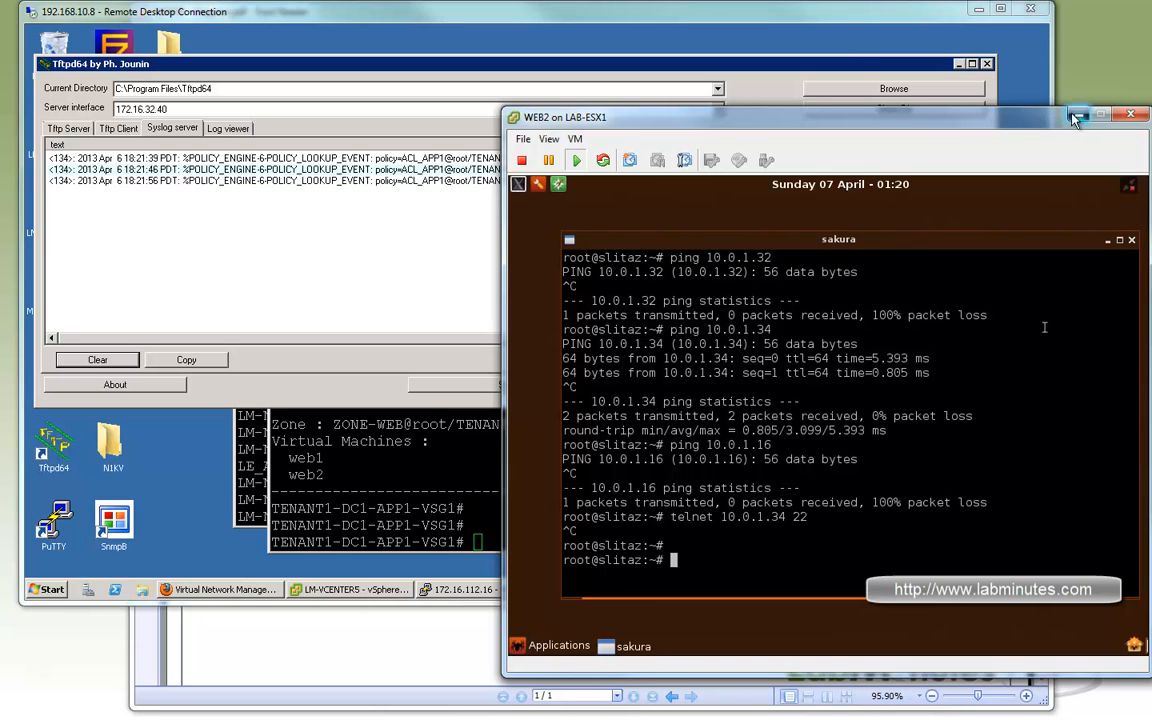
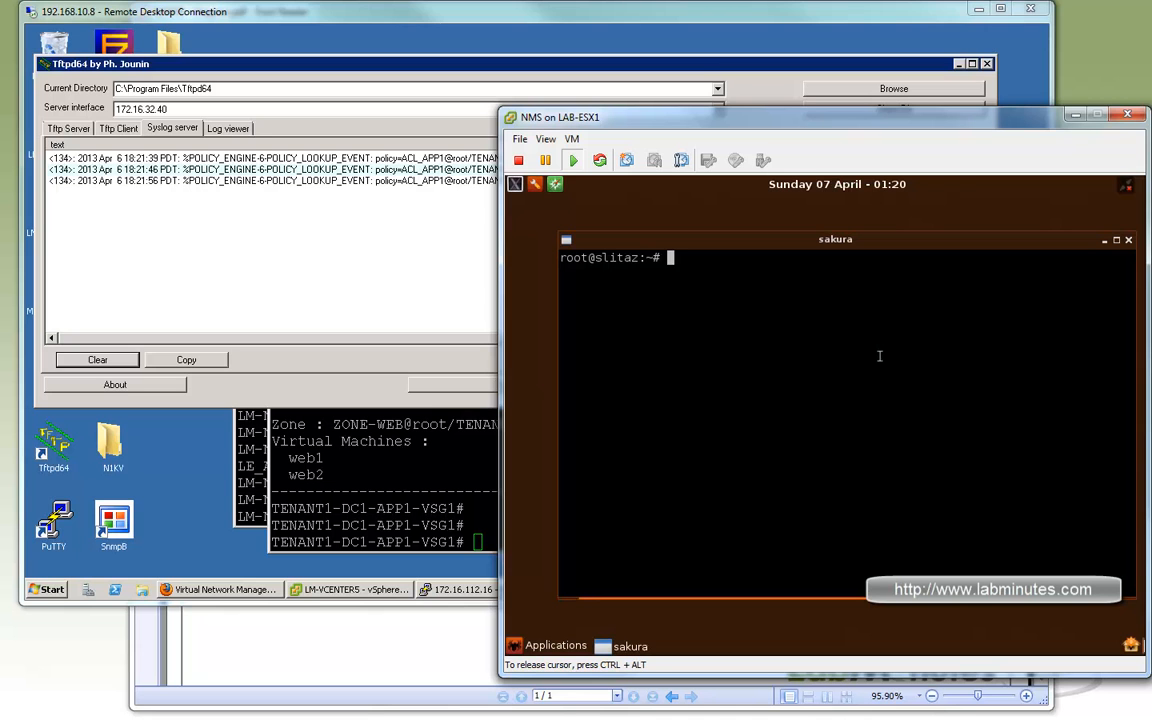
Clear the syslog server's message list and ping 10.0.1.32 from the NMS terminal, stopping it after the first packet.
{"action": "key", "text": "Return"}
{"action": "key", "text": "Return"}
{"action": "key", "text": "Return"}
{"action": "type", "text": "ping"}
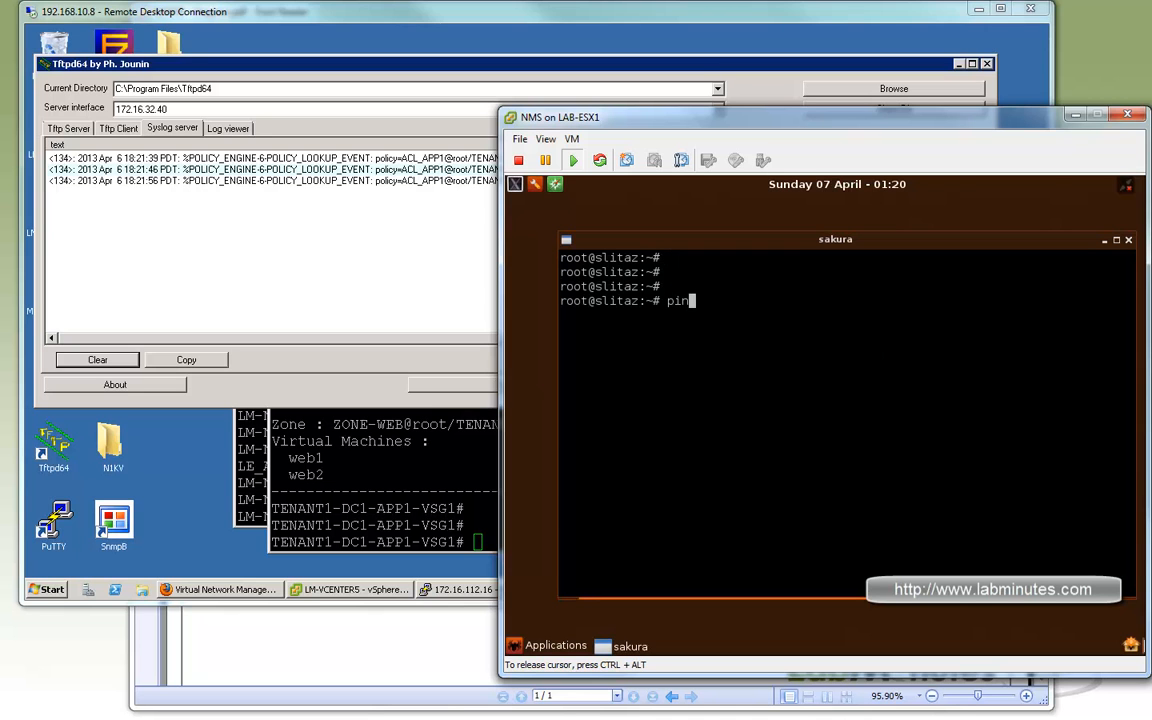
{"action": "left_click", "coordinate": [143, 290]}
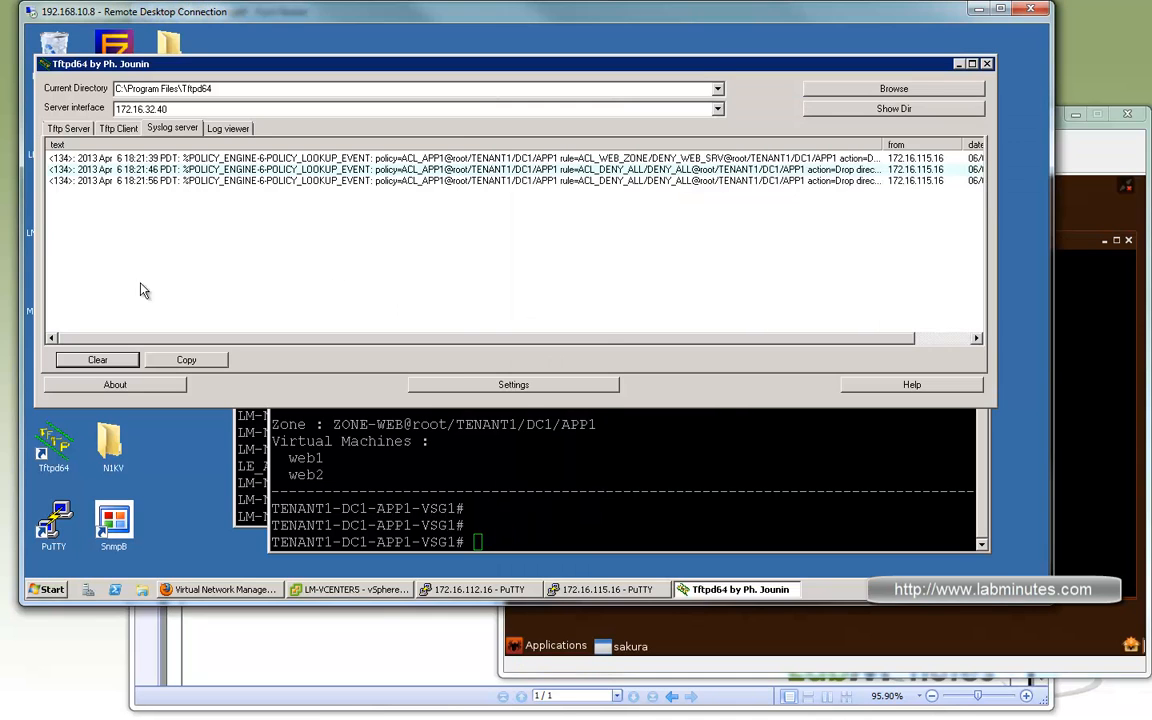
{"action": "left_click", "coordinate": [105, 360]}
{"action": "left_click", "coordinate": [1124, 401]}
{"action": "type", "text": "10.0.1.32"}
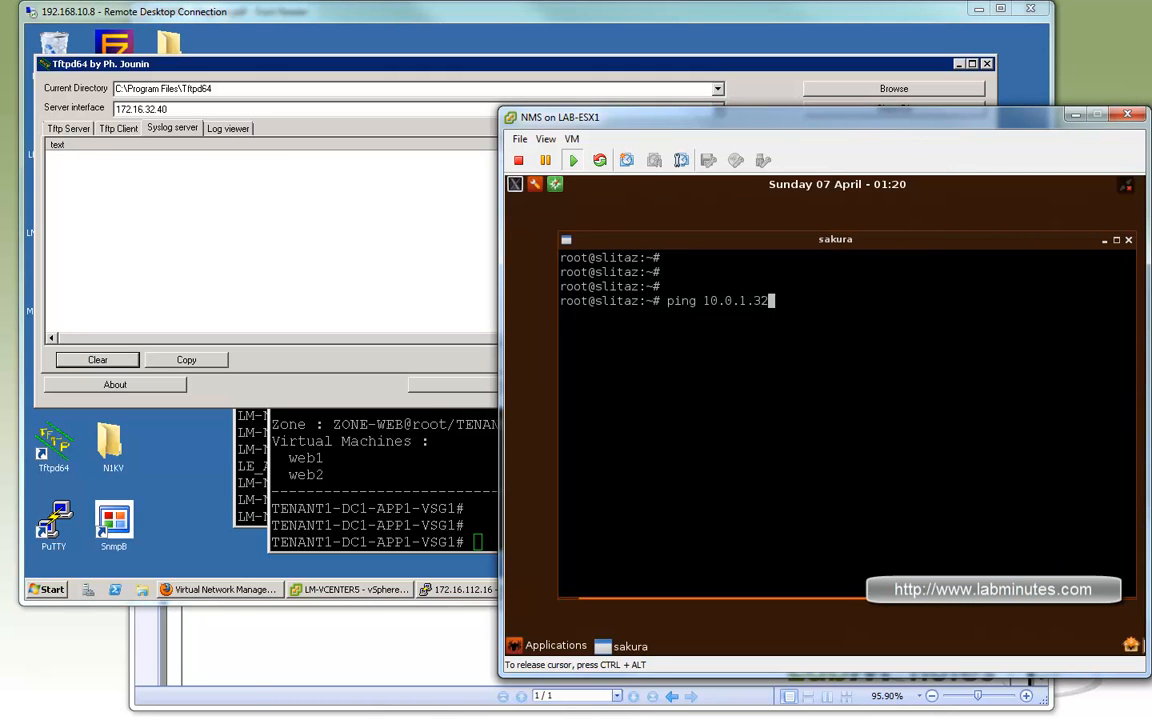
{"action": "key", "text": "Return"}
{"action": "key", "text": "ctrl+c"}
Ping 10.0.1.33 from the NMS terminal and stop it after one packet.
{"action": "key", "text": "Up"}
{"action": "key", "text": "BackSpace"}
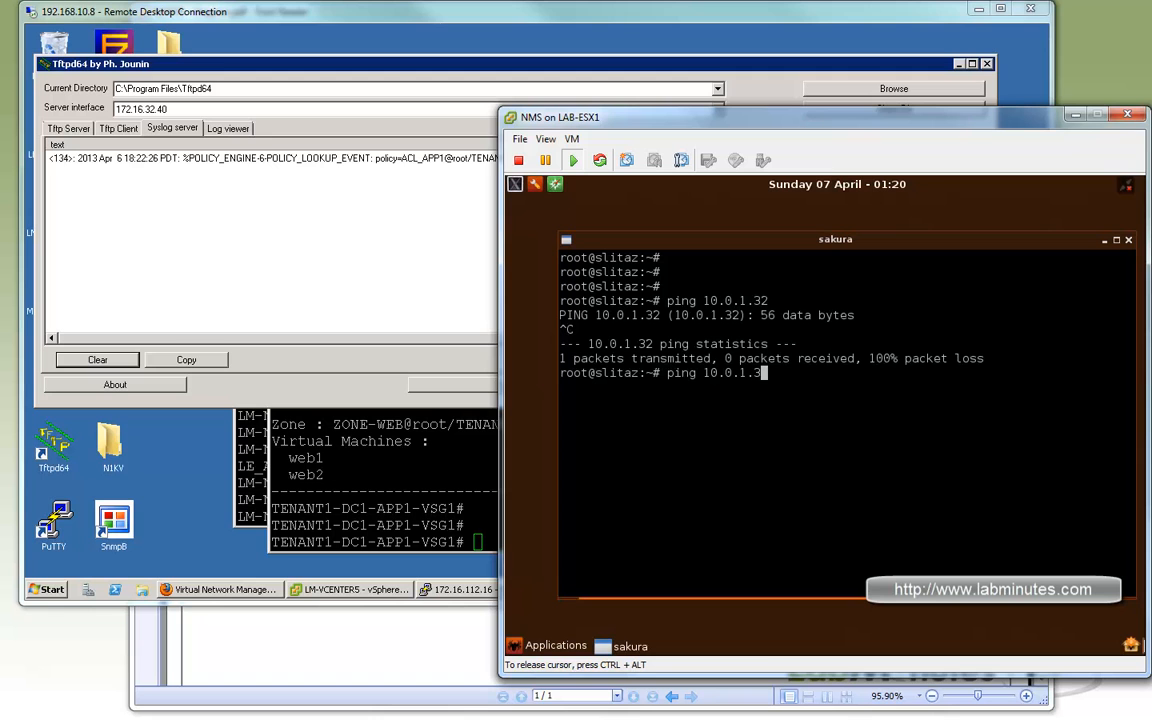
{"action": "type", "text": "3"}
{"action": "key", "text": "Return"}
{"action": "key", "text": "ctrl+c"}
Ping 10.0.1.34 from the NMS terminal and stop it after a couple of packets.
{"action": "key", "text": "Up"}
{"action": "key", "text": "BackSpace"}
{"action": "key", "text": "BackSpace"}
{"action": "type", "text": "34"}
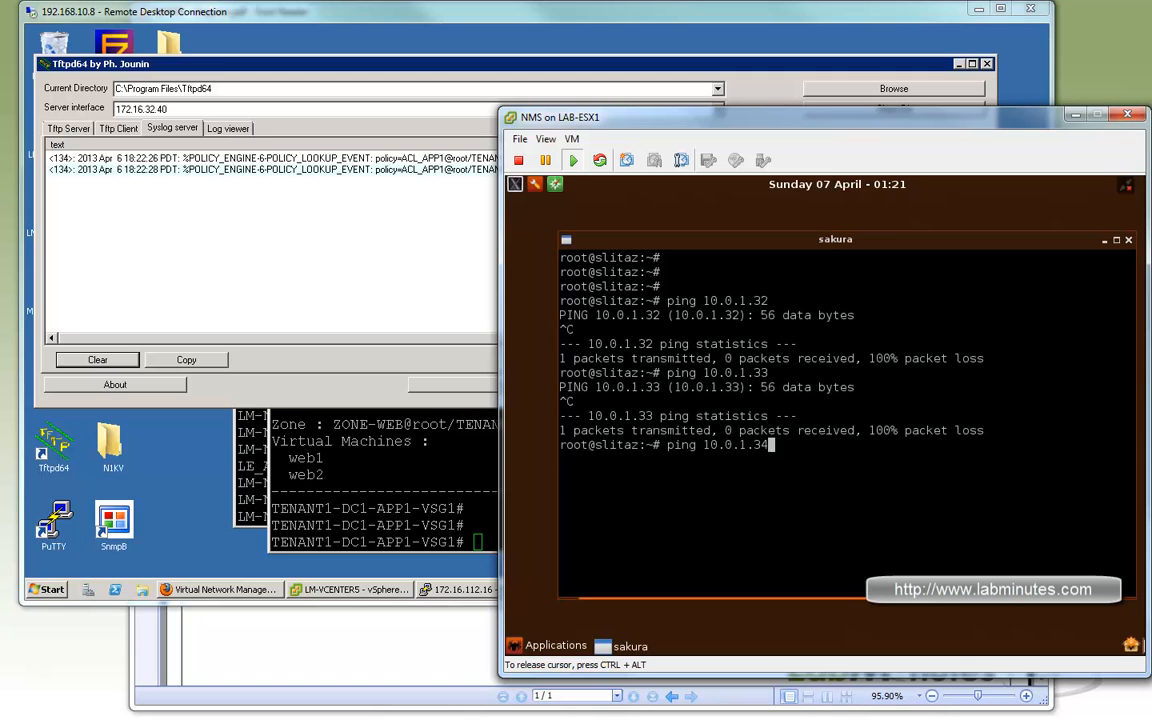
{"action": "key", "text": "Return"}
{"action": "key", "text": "ctrl+c"}
{"action": "key", "text": "Return"}
{"action": "key", "text": "Return"}
{"action": "key", "text": "Return"}
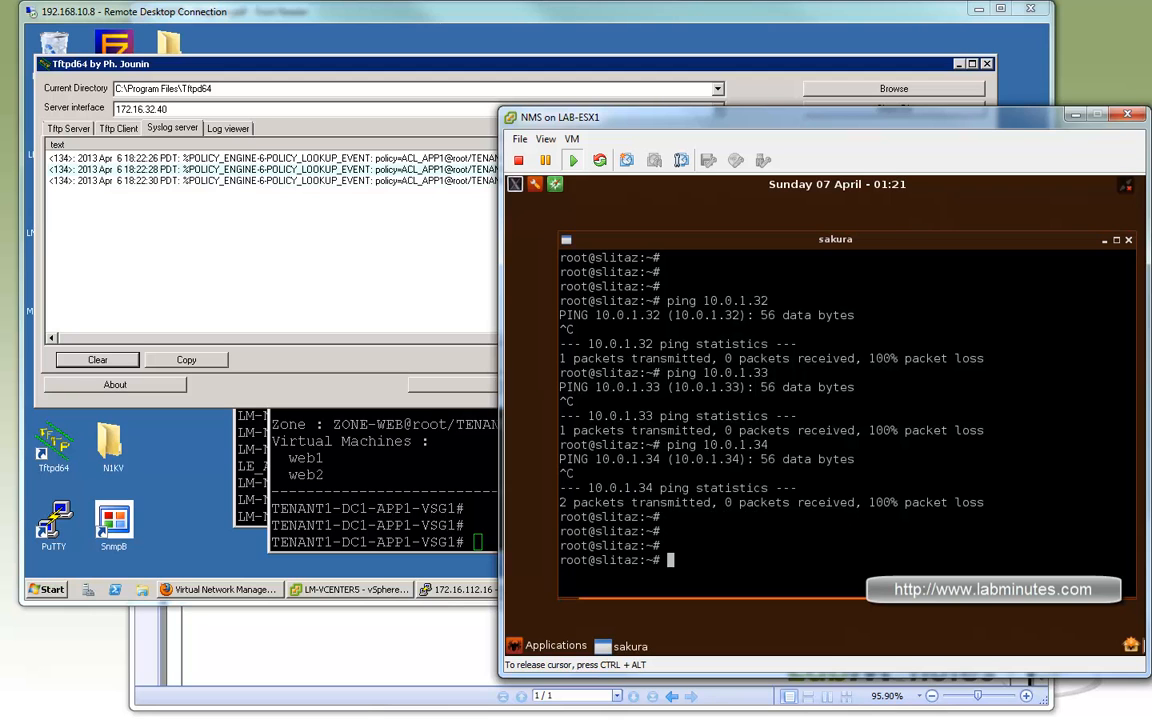
Telnet from the NMS terminal to 10.0.1.32 on port 22, and exit the session back to the prompt.
{"action": "key", "text": "Up"}
{"action": "key", "text": "BackSpace"}
{"action": "key", "text": "BackSpace"}
{"action": "key", "text": "BackSpace"}
{"action": "key", "text": "BackSpace"}
{"action": "key", "text": "BackSpace"}
{"action": "key", "text": "BackSpace"}
{"action": "key", "text": "BackSpace"}
{"action": "key", "text": "BackSpace"}
{"action": "key", "text": "BackSpace"}
{"action": "key", "text": "BackSpace"}
{"action": "key", "text": "BackSpace"}
{"action": "key", "text": "BackSpace"}
{"action": "key", "text": "BackSpace"}
{"action": "key", "text": "BackSpace"}
{"action": "type", "text": "litaz:~# telnet 10.0.1.32 22"}
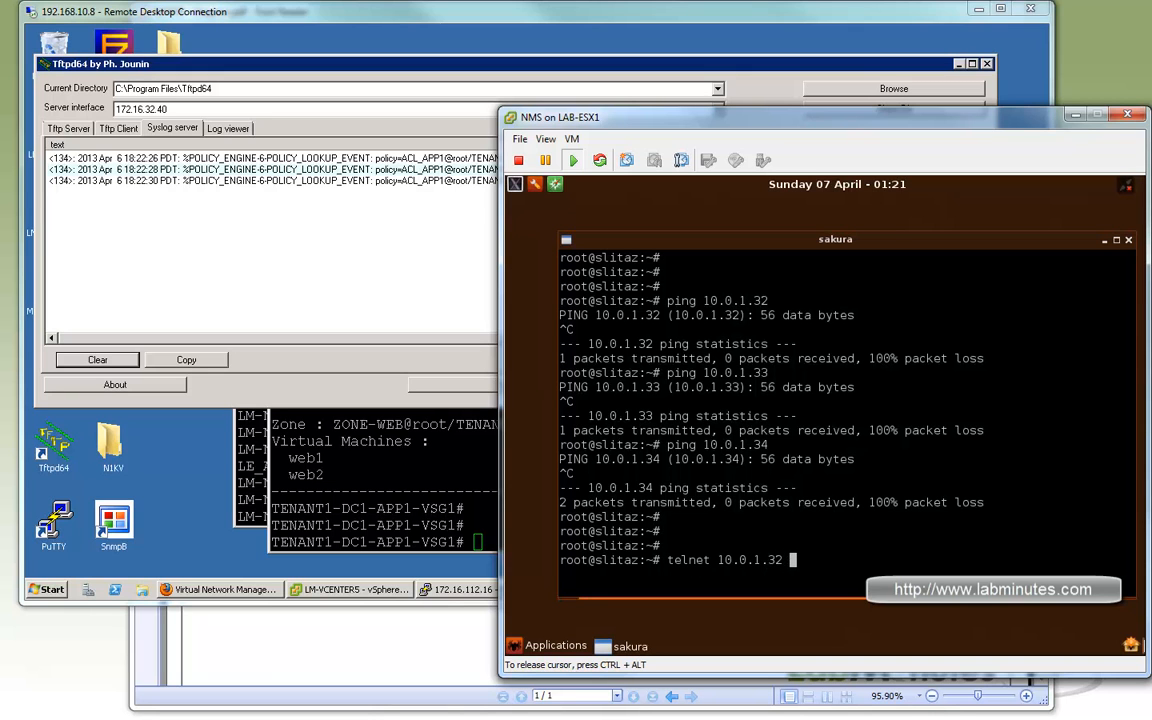
{"action": "key", "text": "Return"}
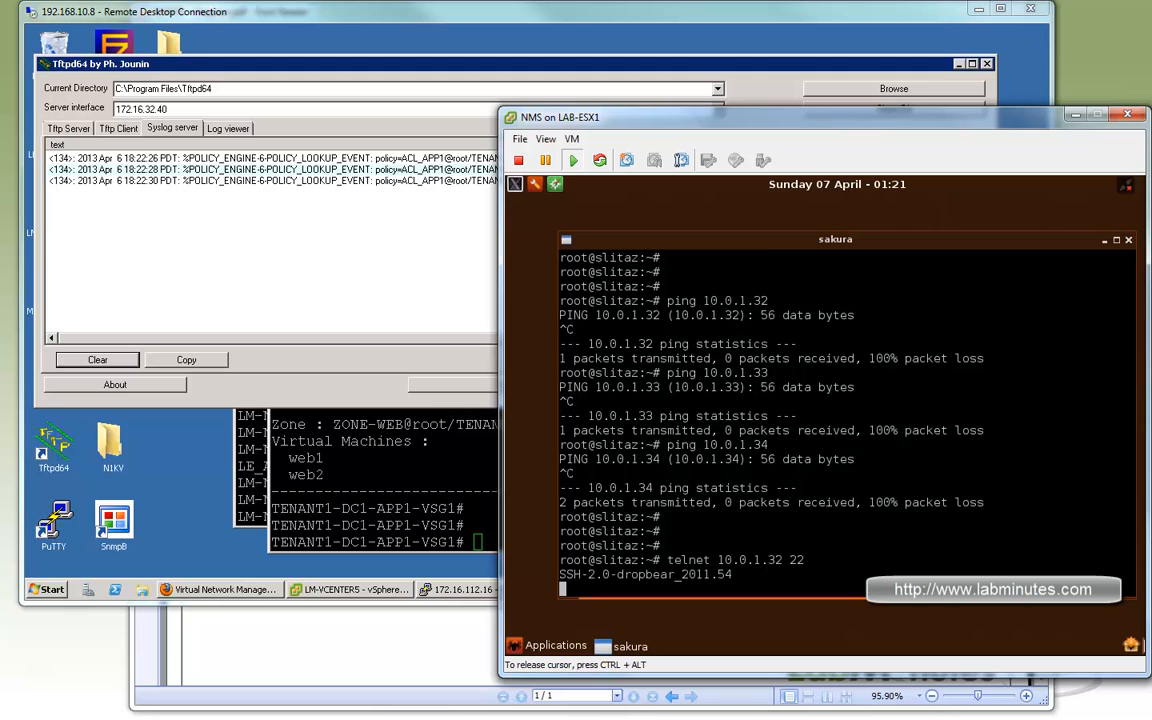
{"action": "key", "text": "ctrl+c"}
{"action": "key", "text": "e"}
Telnet from the NMS terminal to 10.0.1.33 on port 22 and exit the session.
{"action": "key", "text": "Up"}
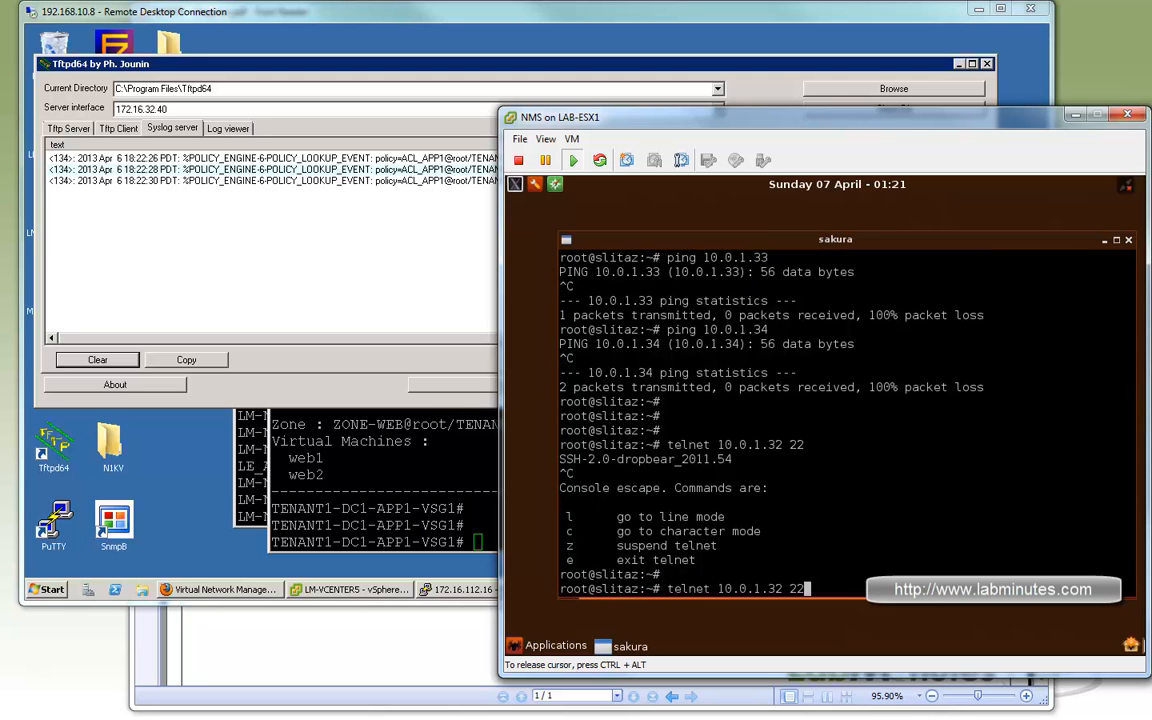
{"action": "key", "text": "Left"}
{"action": "key", "text": "Left"}
{"action": "key", "text": "Left"}
{"action": "key", "text": "BackSpace"}
{"action": "type", "text": "3"}
{"action": "key", "text": "Return"}
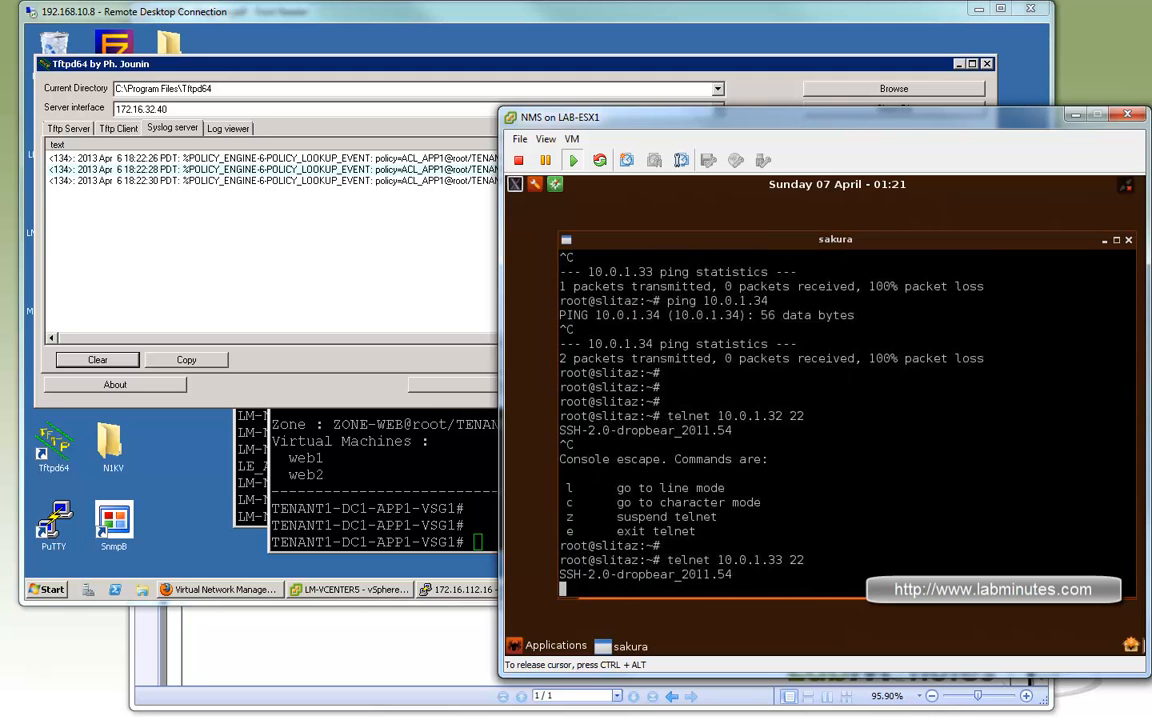
{"action": "key", "text": "ctrl+c"}
{"action": "key", "text": "e"}
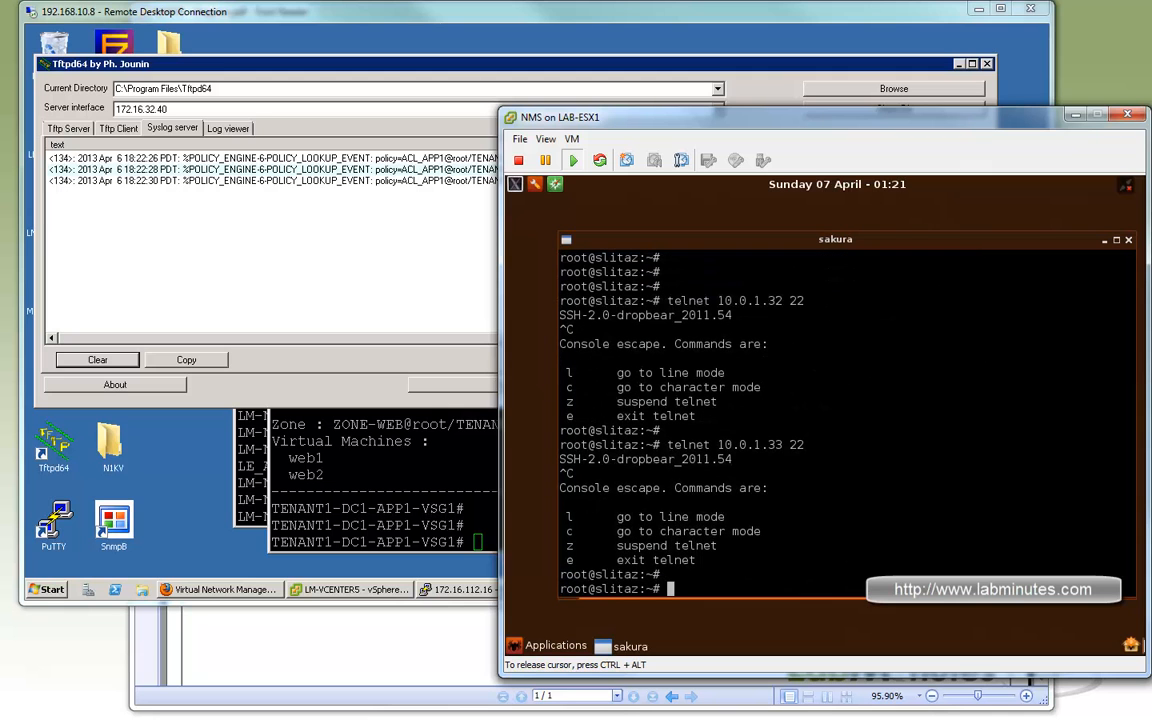
Telnet from the NMS terminal to 10.0.1.34 on port 22, and exit to a fresh prompt.
{"action": "key", "text": "Up"}
{"action": "key", "text": "Left"}
{"action": "key", "text": "Left"}
{"action": "key", "text": "Left"}
{"action": "key", "text": "BackSpace"}
{"action": "type", "text": "4"}
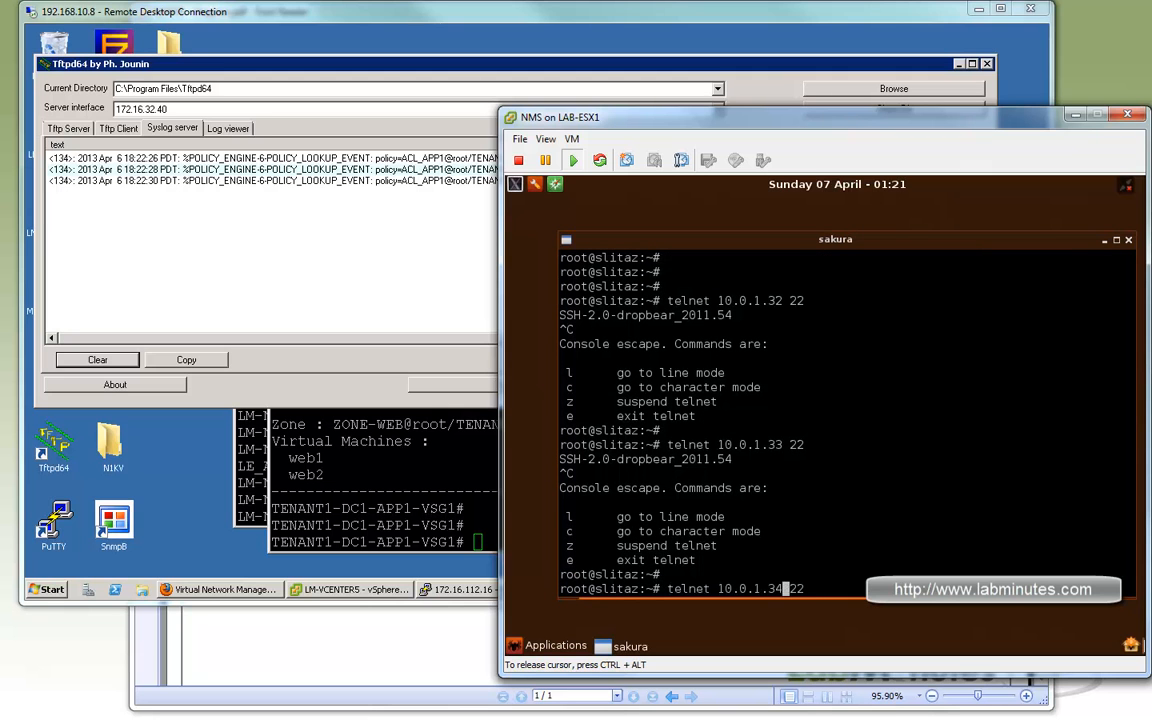
{"action": "key", "text": "Return"}
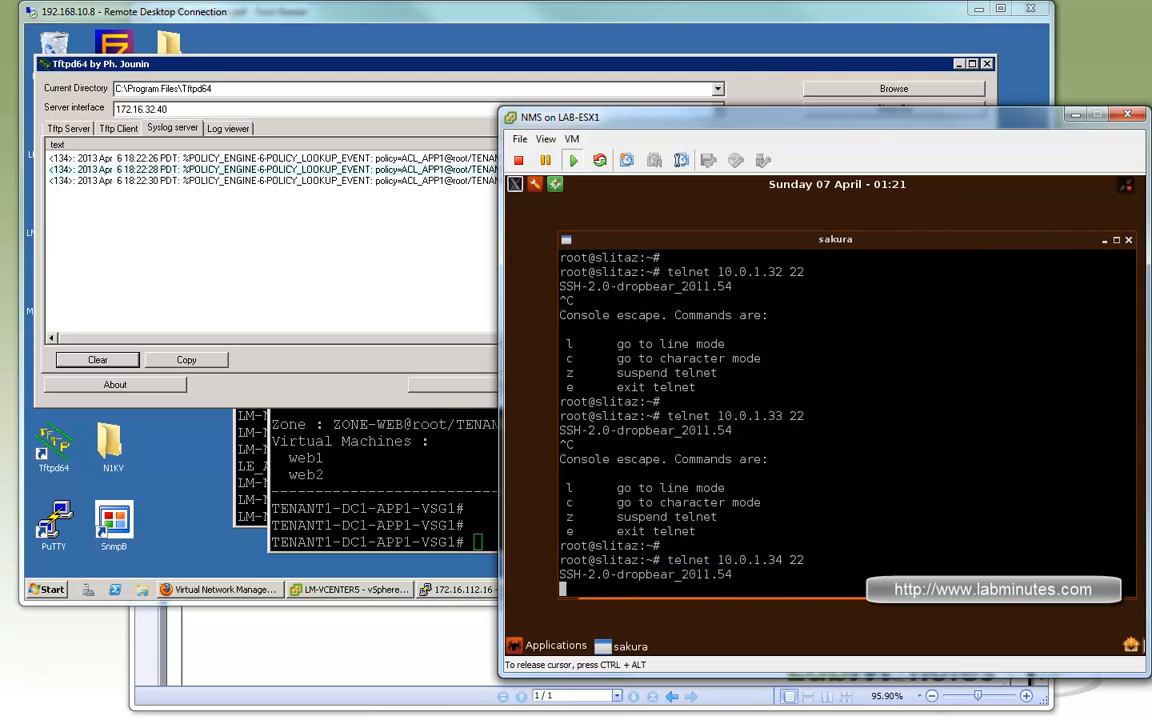
{"action": "key", "text": "ctrl+c"}
{"action": "key", "text": "e"}
{"action": "key", "text": "Return"}
{"action": "key", "text": "Return"}
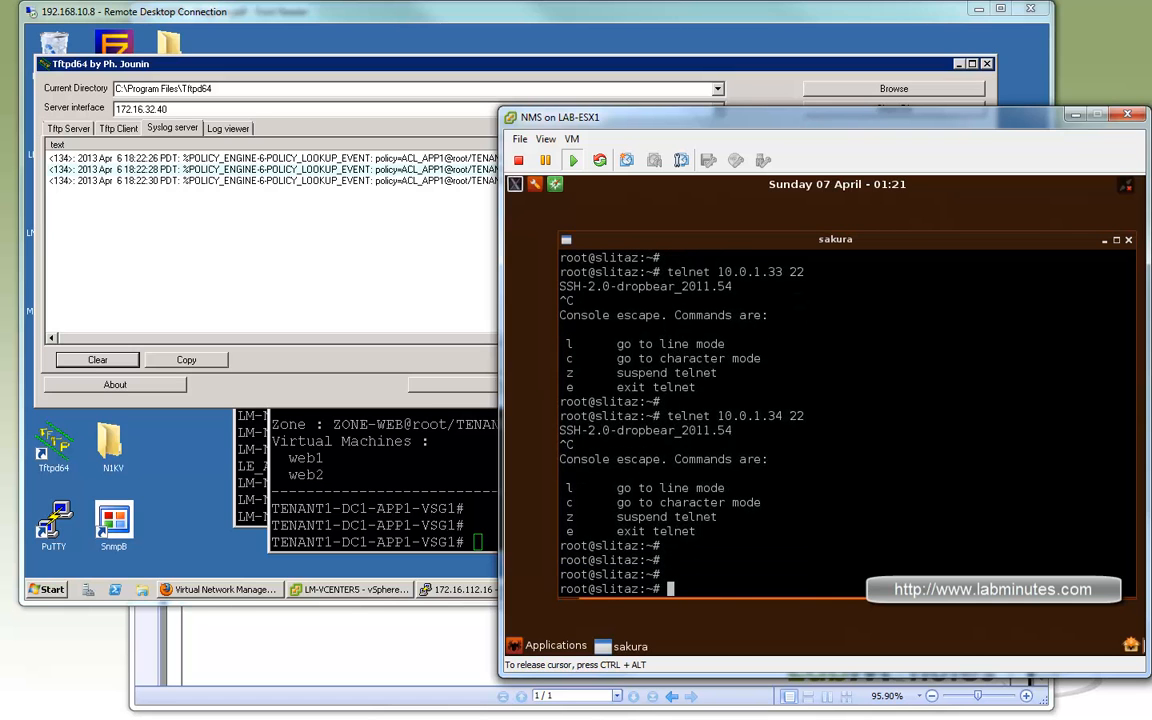
{"action": "key", "text": "Return"}
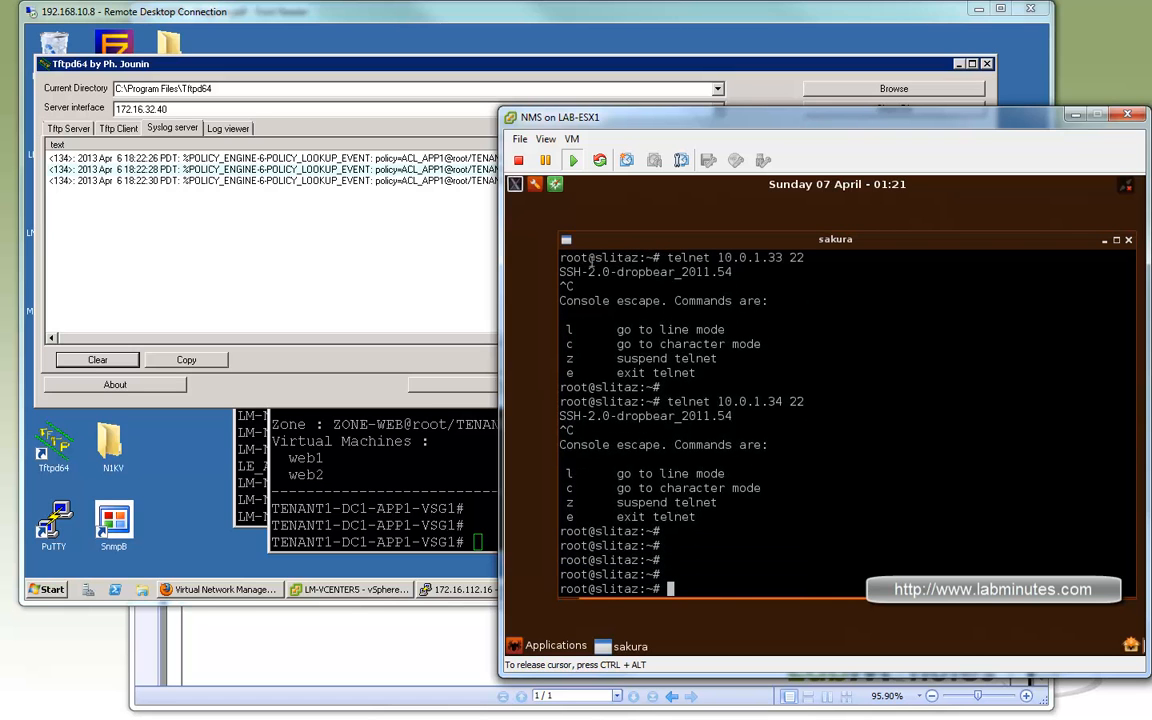
Launch the Midori web browser on the NMS machine and load the page at 10.0.1.32.
{"action": "left_click", "coordinate": [558, 186]}
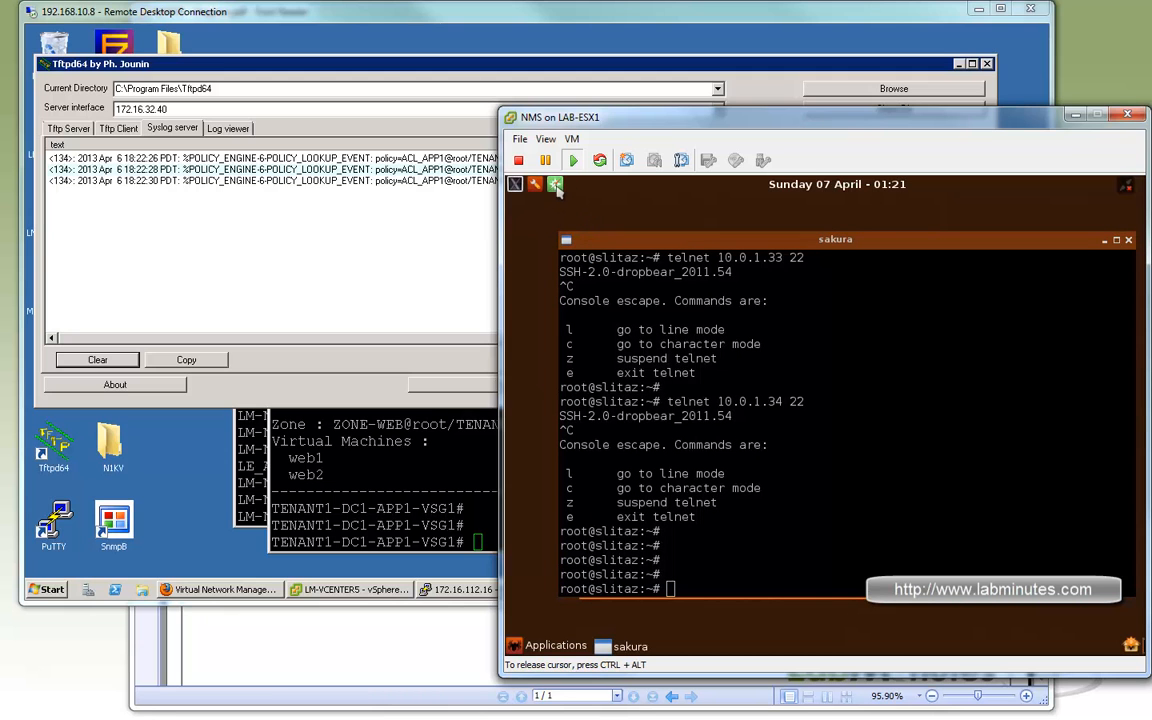
{"action": "left_click", "coordinate": [557, 188]}
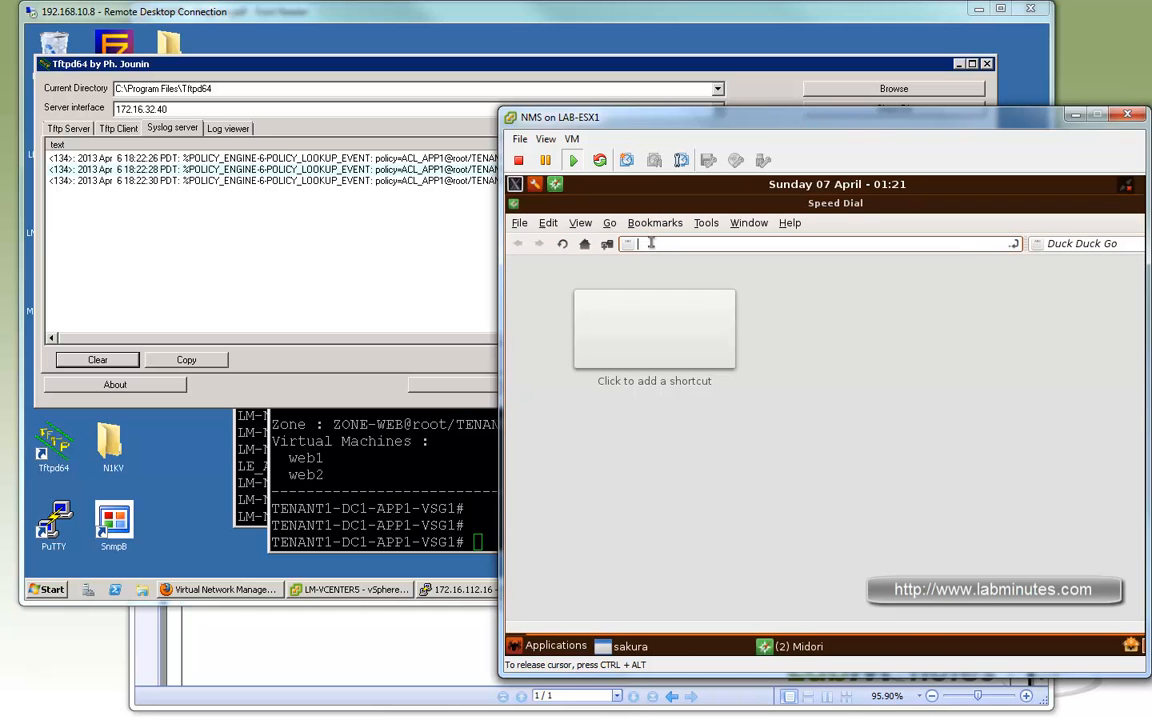
{"action": "type", "text": "10."}
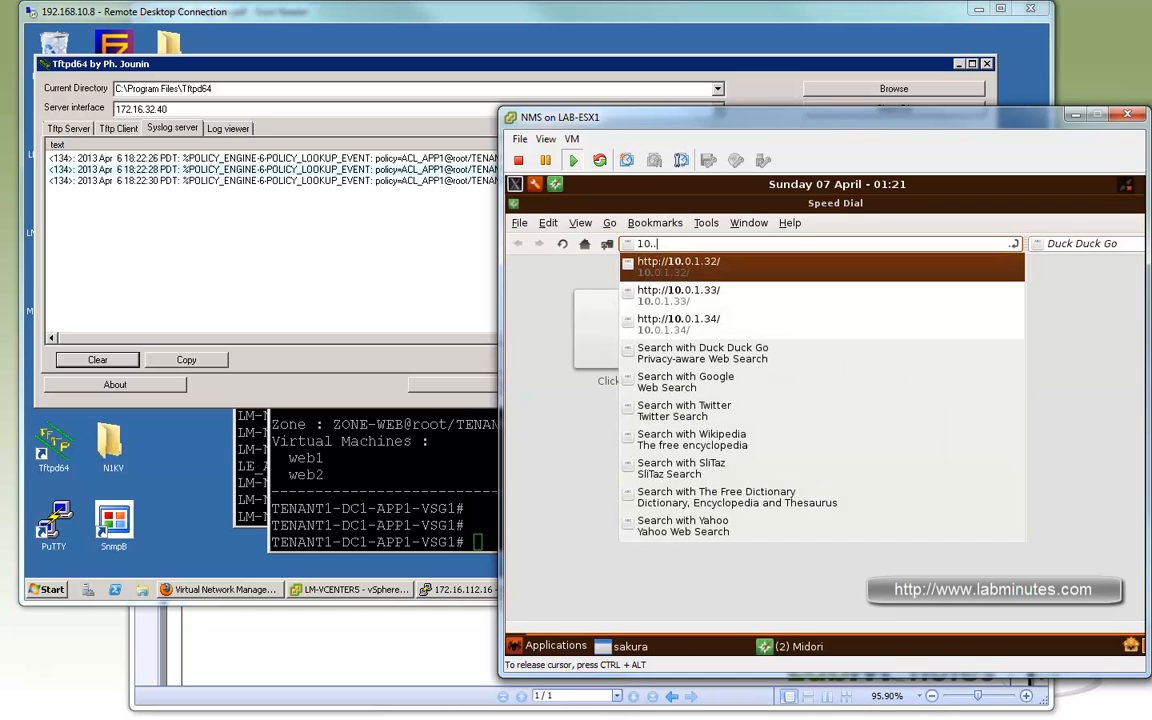
{"action": "type", "text": "0.1.32"}
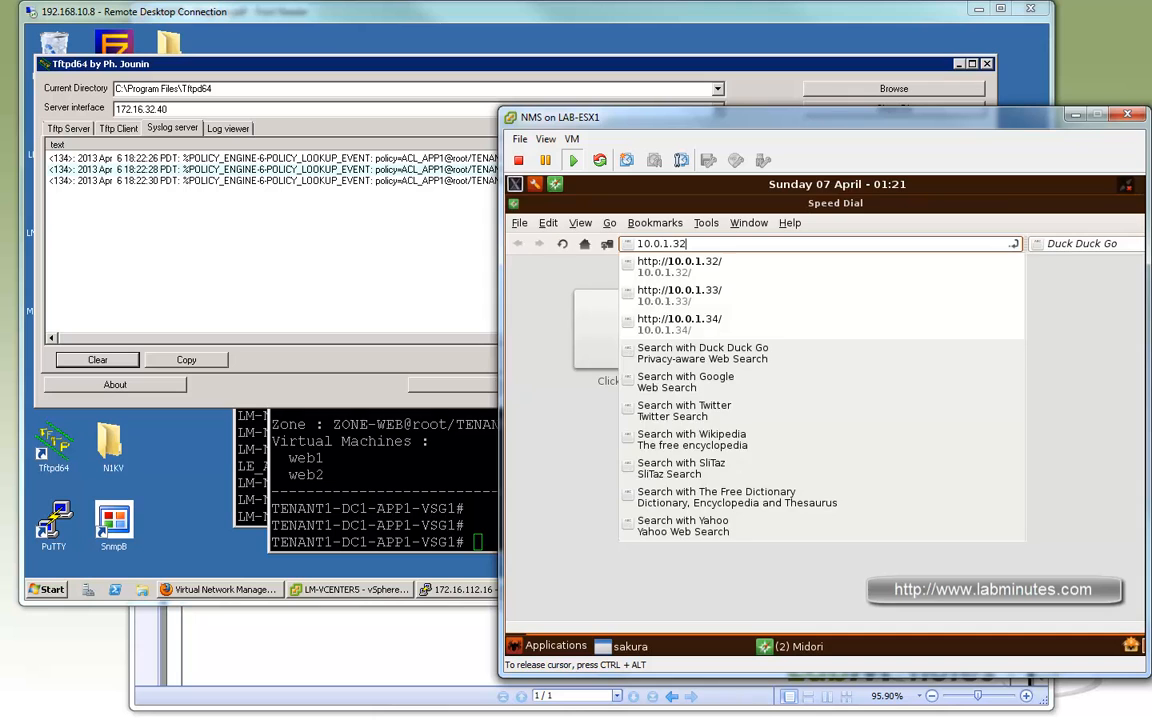
{"action": "key", "text": "Return"}
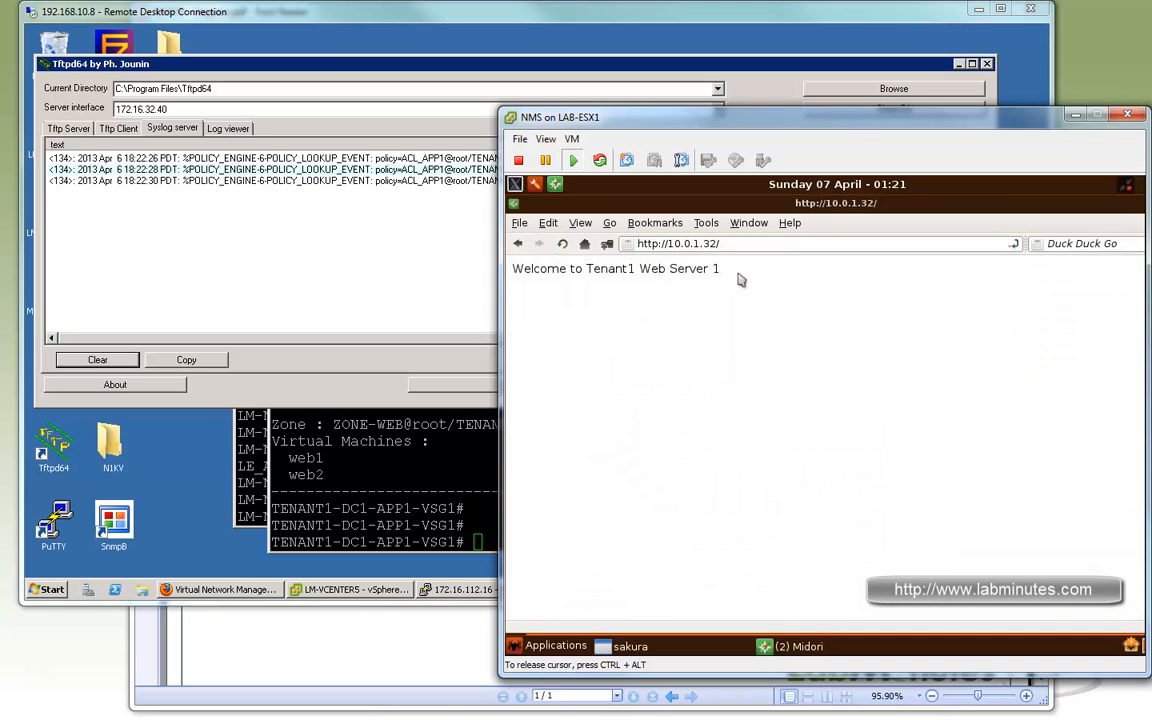
Load the web pages at 10.0.1.33 and 10.0.1.34 in the NMS browser, one after the other.
{"action": "left_click_drag", "start_coordinate": [710, 244], "coordinate": [764, 260]}
{"action": "type", "text": "3"}
{"action": "key", "text": "Return"}
{"action": "key", "text": "BackSpace"}
{"action": "type", "text": "4"}
{"action": "key", "text": "Return"}
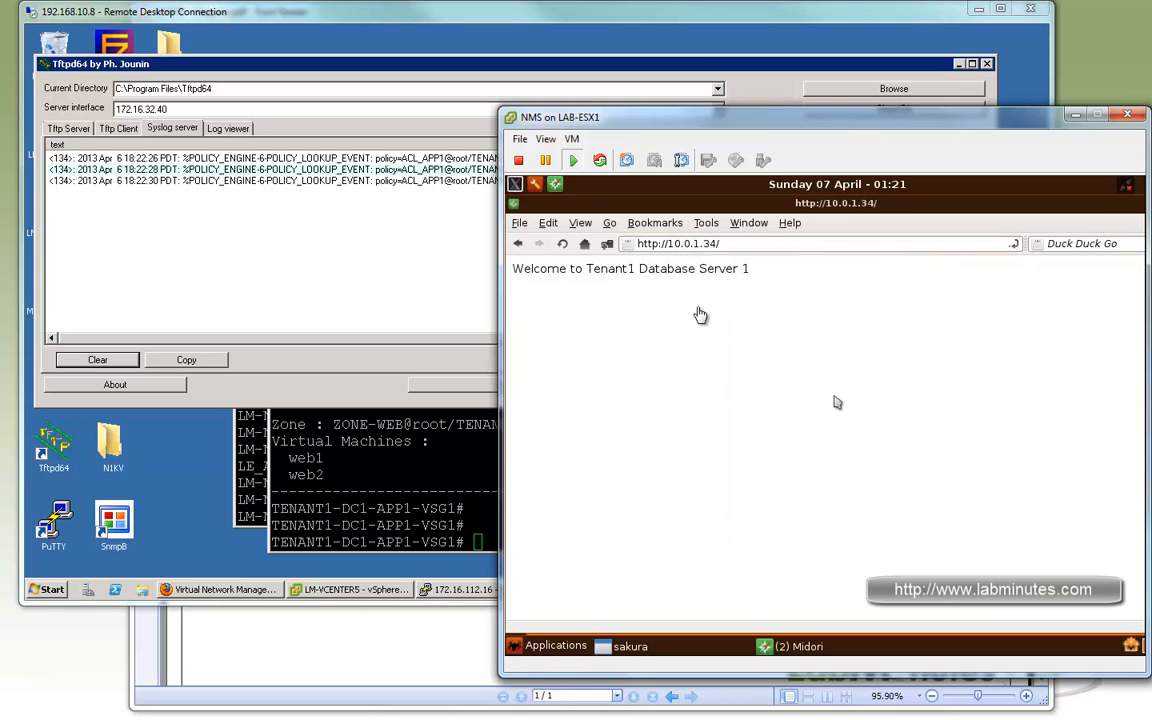
Minimize the NMS console, bring up the DB1 console, and clear the syslog server's message list.
{"action": "key", "text": "ctrl+alt"}
{"action": "left_click", "coordinate": [1076, 116]}
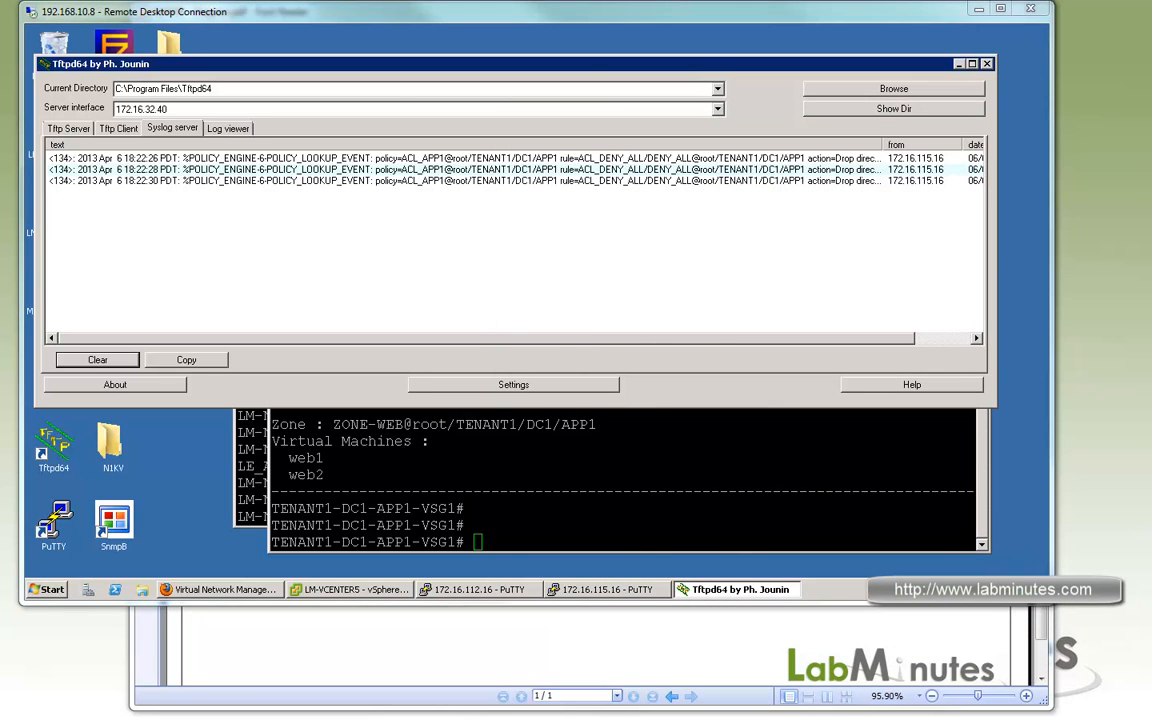
{"action": "key", "text": "alt+Tab"}
{"action": "key", "text": "Return"}
{"action": "key", "text": "Return"}
{"action": "key", "text": "Return"}
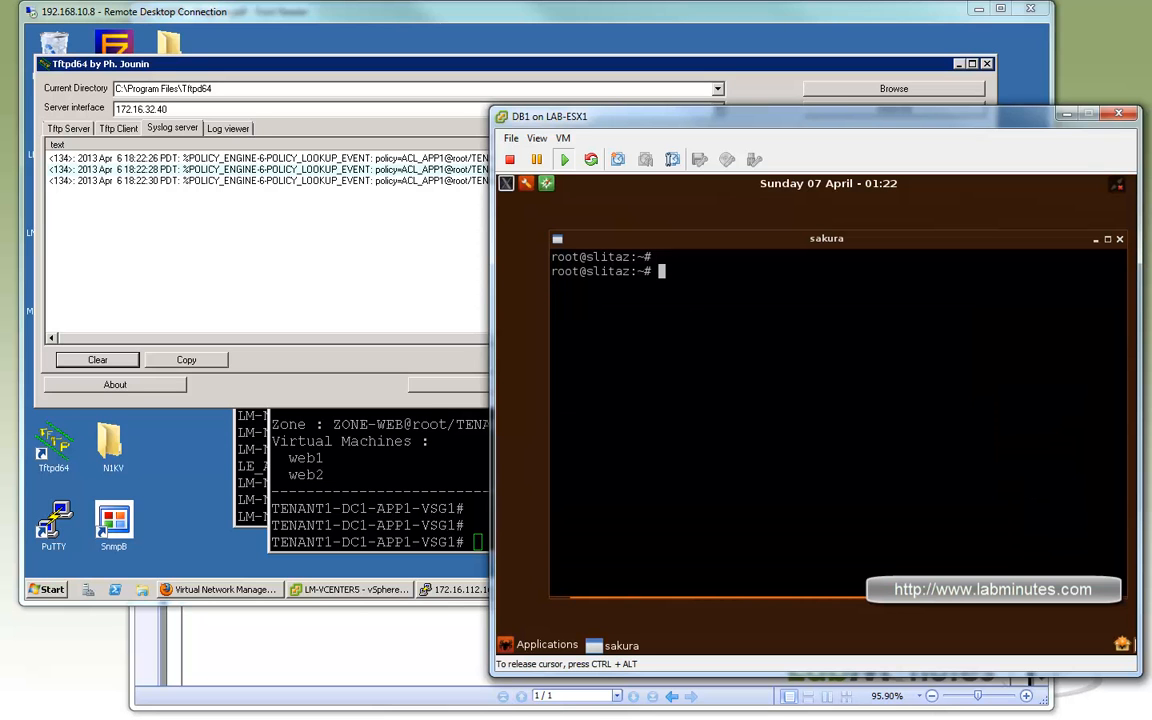
{"action": "type", "text": "p"}
{"action": "key", "text": "ctrl+alt"}
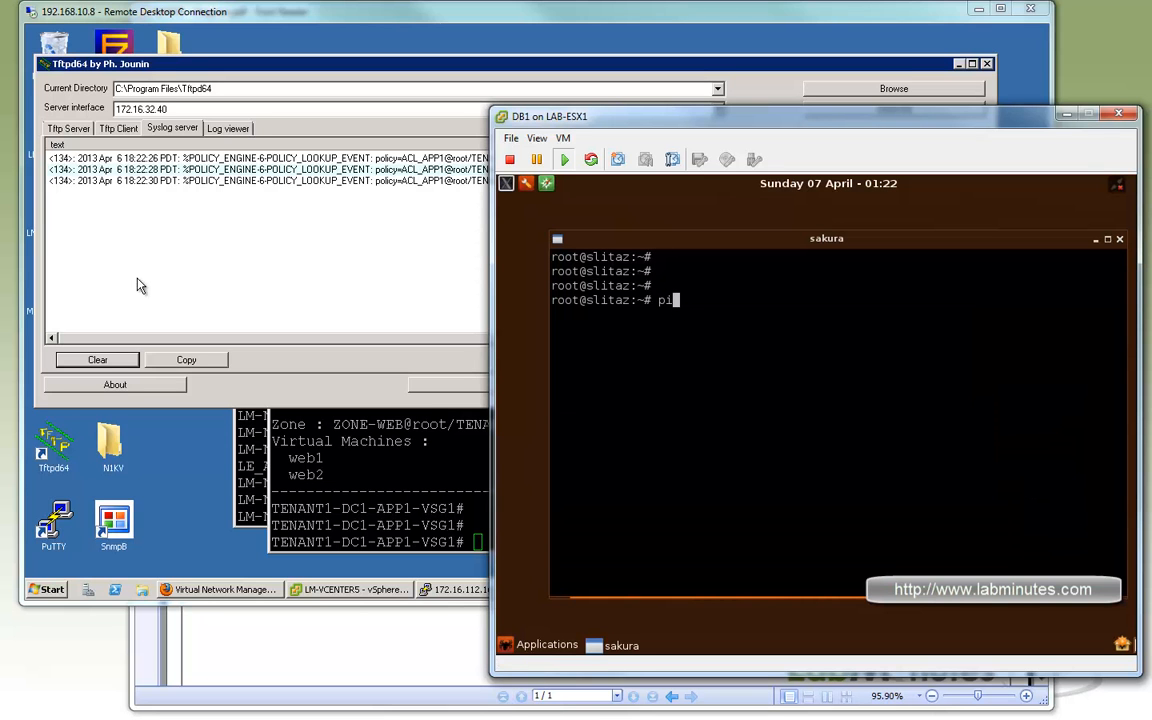
{"action": "left_click", "coordinate": [141, 283]}
{"action": "left_click", "coordinate": [100, 360]}
Ping 10.0.1.32 from the DB1 terminal and stop it after one packet.
{"action": "left_click", "coordinate": [1088, 290]}
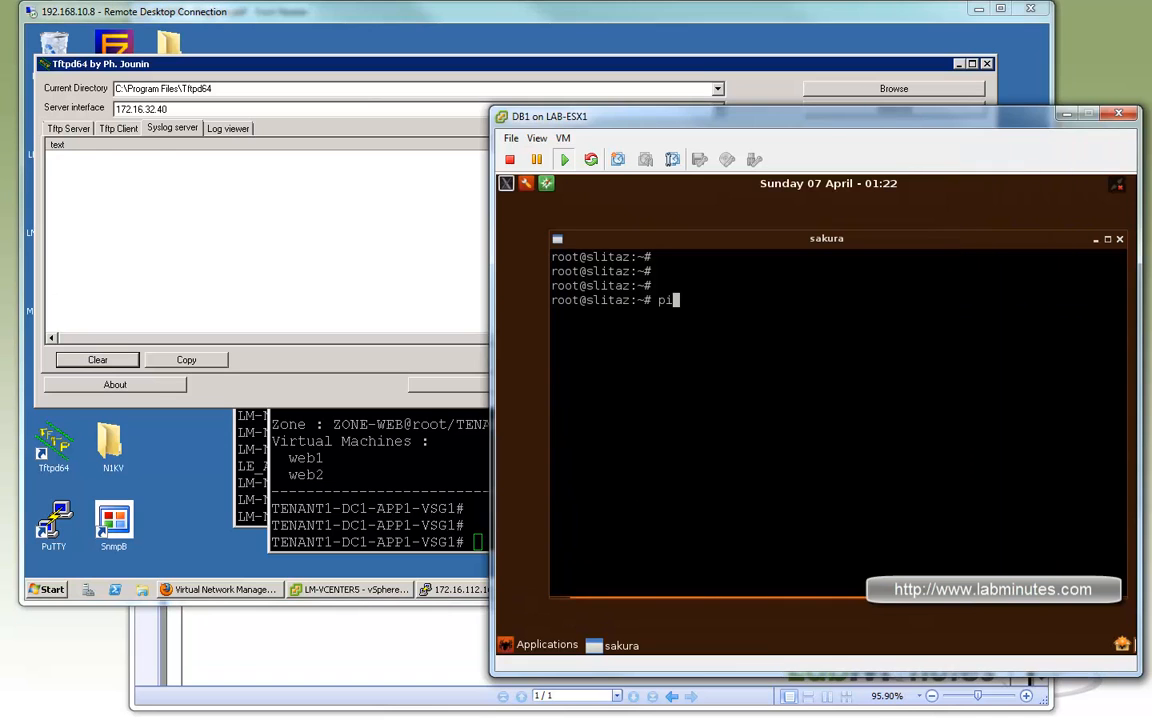
{"action": "type", "text": "i"}
{"action": "type", "text": "ng 10."}
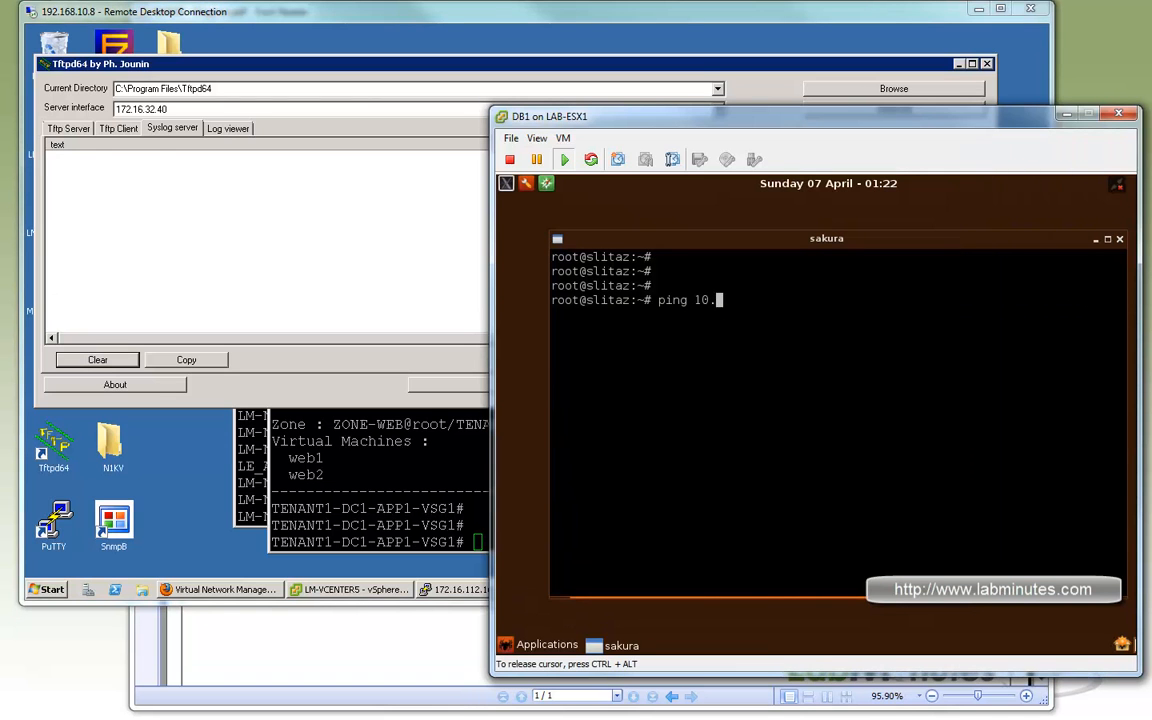
{"action": "type", "text": "0.1.32"}
{"action": "key", "text": "Return"}
{"action": "key", "text": "ctrl+c"}
Ping 10.0.1.33 from the DB1 terminal and stop it after one packet.
{"action": "key", "text": "Up"}
{"action": "key", "text": "BackSpace"}
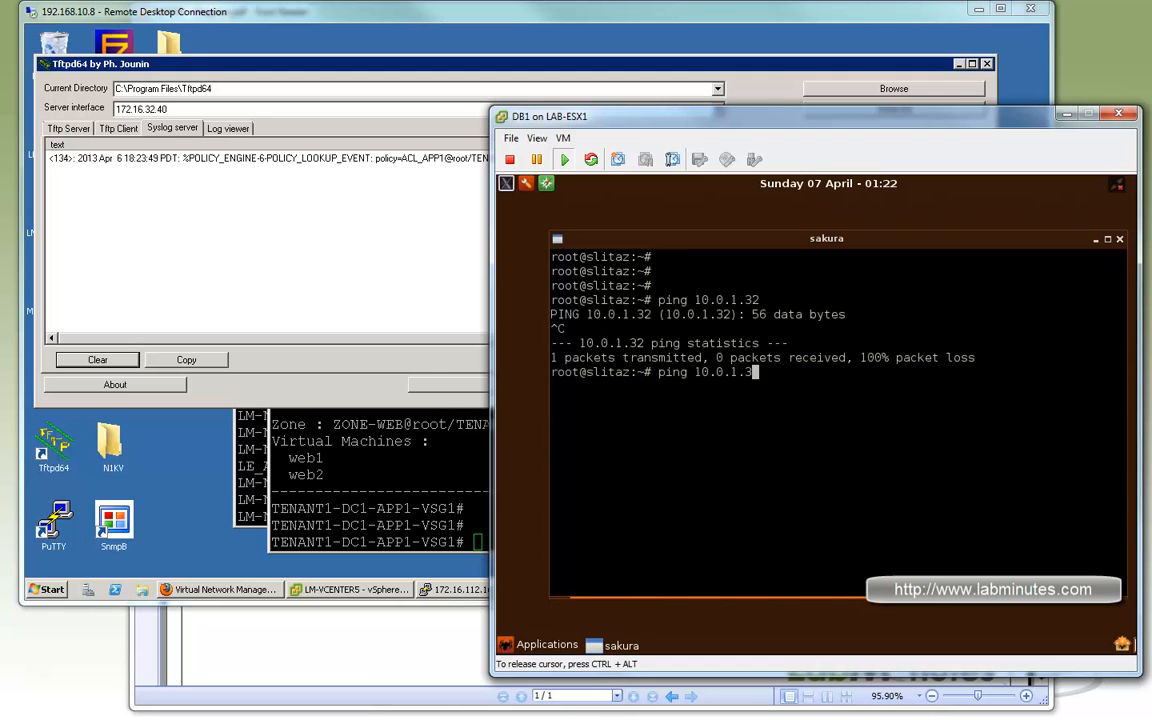
{"action": "type", "text": "3"}
{"action": "key", "text": "Return"}
{"action": "key", "text": "ctrl+c"}
Ping 10.0.1.34 from the DB1 terminal and stop it after one packet.
{"action": "key", "text": "Up"}
{"action": "key", "text": "BackSpace"}
{"action": "type", "text": "4"}
{"action": "key", "text": "Return"}
{"action": "key", "text": "ctrl+c"}
Ping 10.0.1.16 from the DB1 terminal and stop it after one packet.
{"action": "key", "text": "Up"}
{"action": "key", "text": "BackSpace"}
{"action": "key", "text": "BackSpace"}
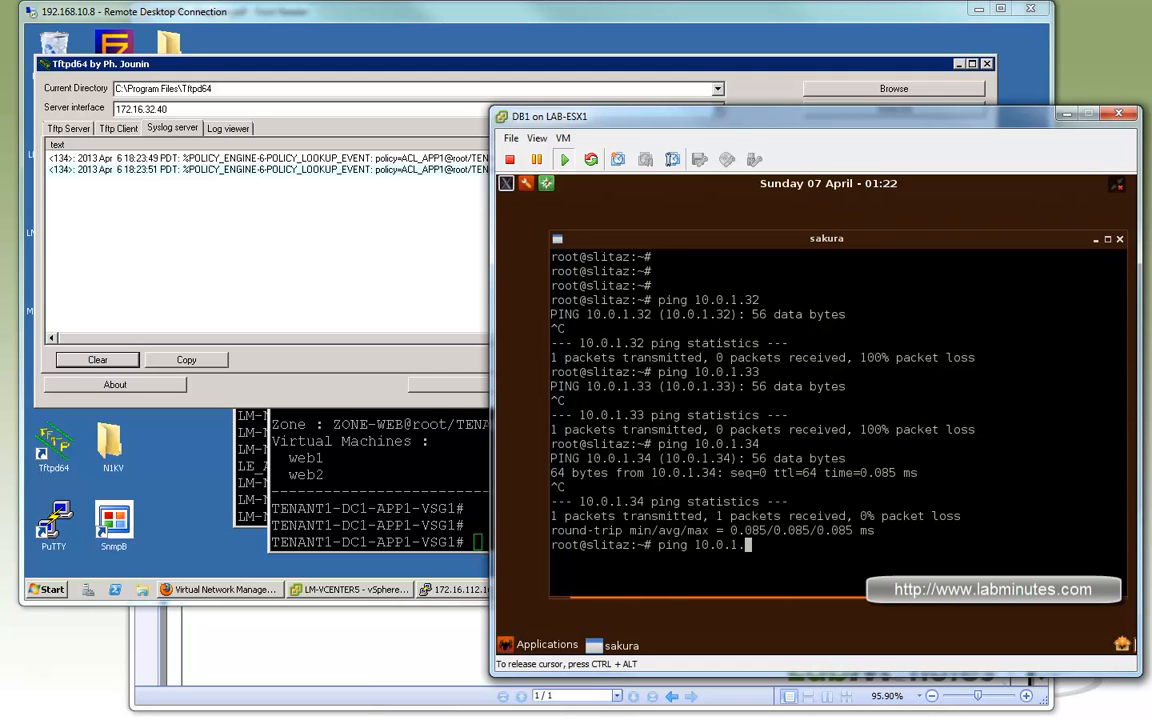
{"action": "type", "text": "16"}
{"action": "key", "text": "Return"}
{"action": "key", "text": "ctrl+c"}
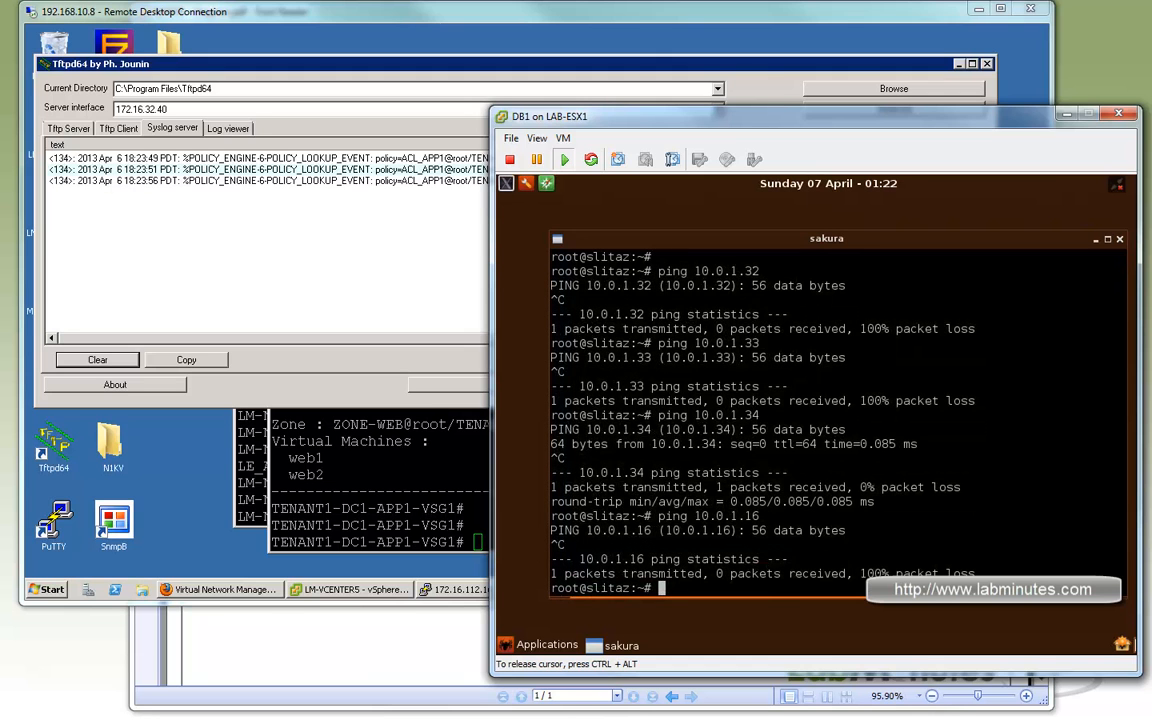
Try a telnet connection from DB1 to 10.0.1.32 on port 22, and abort it.
{"action": "key", "text": "Up"}
{"action": "key", "text": "BackSpace"}
{"action": "key", "text": "BackSpace"}
{"action": "key", "text": "BackSpace"}
{"action": "key", "text": "BackSpace"}
{"action": "key", "text": "BackSpace"}
{"action": "key", "text": "BackSpace"}
{"action": "key", "text": "BackSpace"}
{"action": "key", "text": "BackSpace"}
{"action": "key", "text": "BackSpace"}
{"action": "key", "text": "BackSpace"}
{"action": "key", "text": "BackSpace"}
{"action": "key", "text": "BackSpace"}
{"action": "key", "text": "BackSpace"}
{"action": "key", "text": "BackSpace"}
{"action": "type", "text": "telnet 10.0.1.32 22"}
{"action": "key", "text": "Return"}
{"action": "key", "text": "ctrl+c"}
Try a telnet connection from DB1 to 10.0.1.33 on port 22, and abort it.
{"action": "key", "text": "Up"}
{"action": "key", "text": "Left"}
{"action": "key", "text": "Left"}
{"action": "key", "text": "Left"}
{"action": "key", "text": "Delete"}
{"action": "type", "text": "3"}
{"action": "key", "text": "Return"}
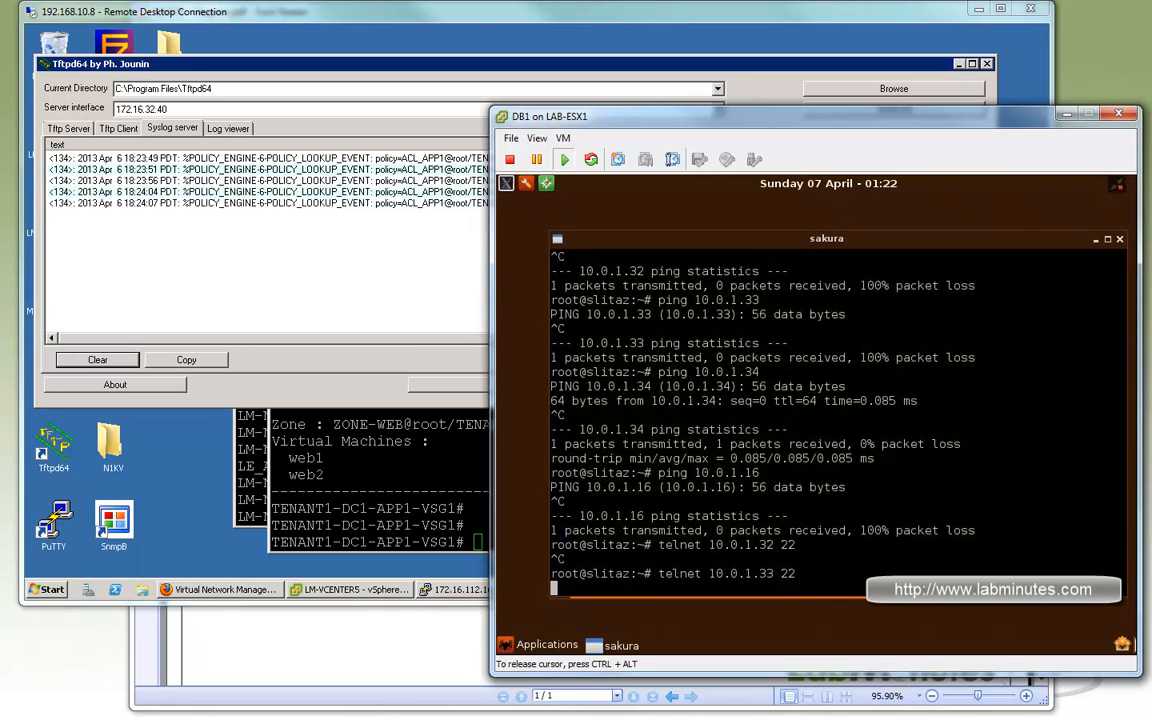
{"action": "key", "text": "ctrl+c"}
Telnet from DB1 to 10.0.1.34 on port 22, and exit the session back to the prompt.
{"action": "key", "text": "Up"}
{"action": "key", "text": "Left"}
{"action": "key", "text": "Left"}
{"action": "key", "text": "Left"}
{"action": "key", "text": "Left"}
{"action": "key", "text": "Delete"}
{"action": "type", "text": "4"}
{"action": "key", "text": "Return"}
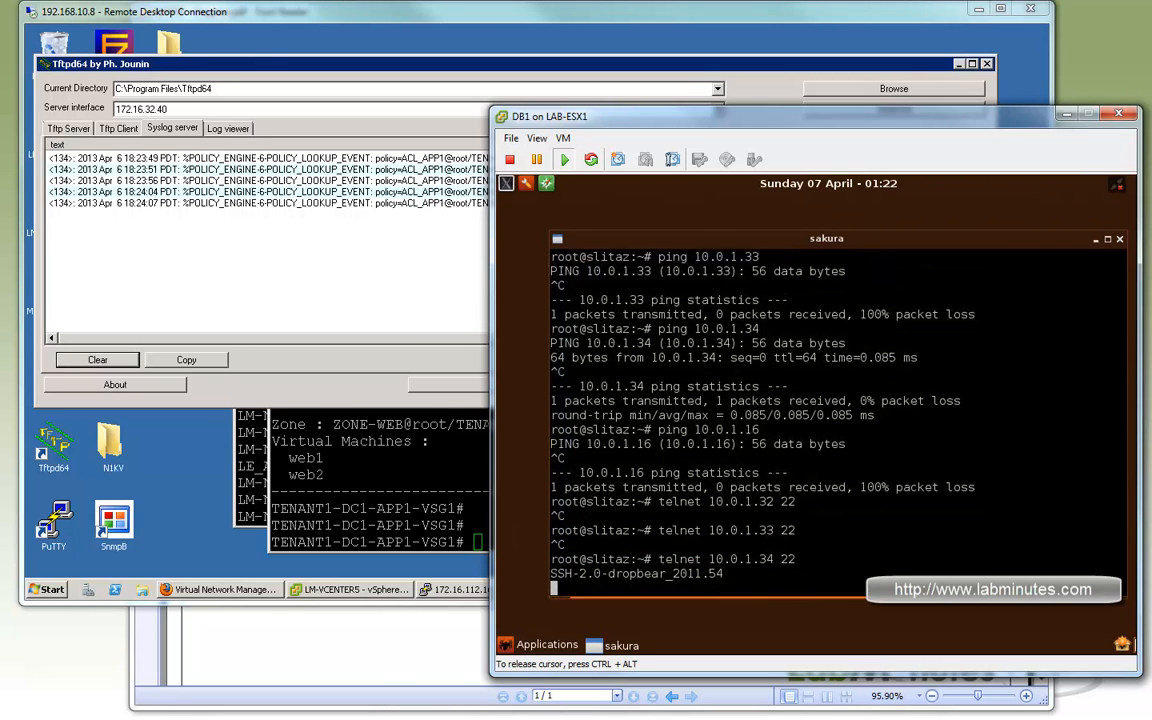
{"action": "key", "text": "ctrl+c"}
{"action": "key", "text": "e"}
{"action": "key", "text": "Return"}
Try a telnet connection from DB1 to 10.0.1.16 on port 22, and abort it.
{"action": "key", "text": "Up"}
{"action": "key", "text": "Left"}
{"action": "key", "text": "Left"}
{"action": "key", "text": "Left"}
{"action": "key", "text": "BackSpace"}
{"action": "key", "text": "BackSpace"}
{"action": "type", "text": "16"}
{"action": "key", "text": "Return"}
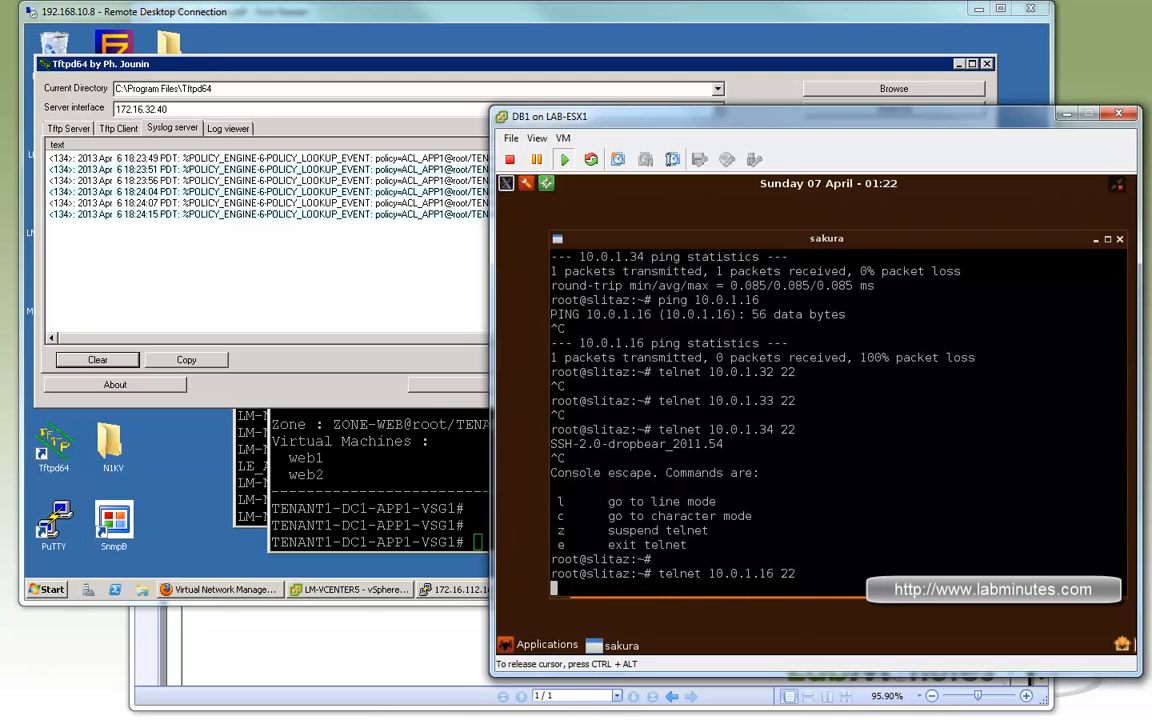
{"action": "key", "text": "ctrl+c"}
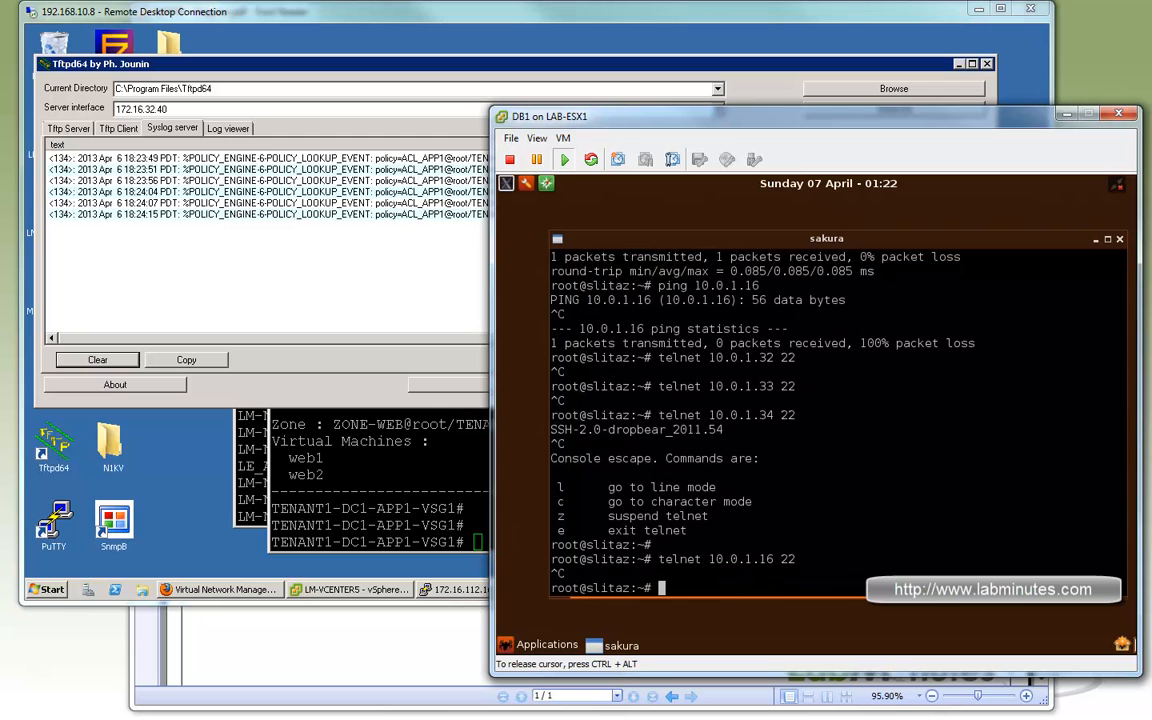
{"action": "key", "text": "Return"}
{"action": "key", "text": "Return"}
{"action": "key", "text": "Return"}
{"action": "key", "text": "Return"}
{"action": "key", "text": "Return"}
{"action": "key", "text": "Return"}
{"action": "key", "text": "Return"}
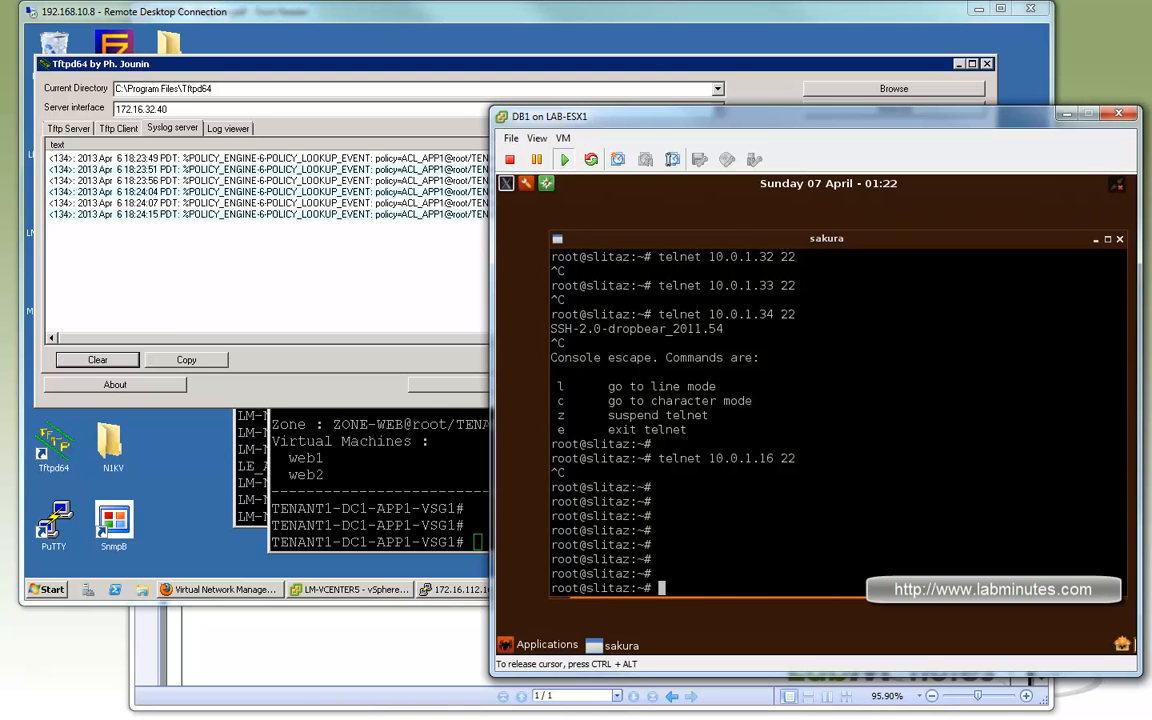
{"action": "key", "text": "Return"}
{"action": "key", "text": "Return"}
{"action": "key", "text": "Return"}
{"action": "key", "text": "Return"}
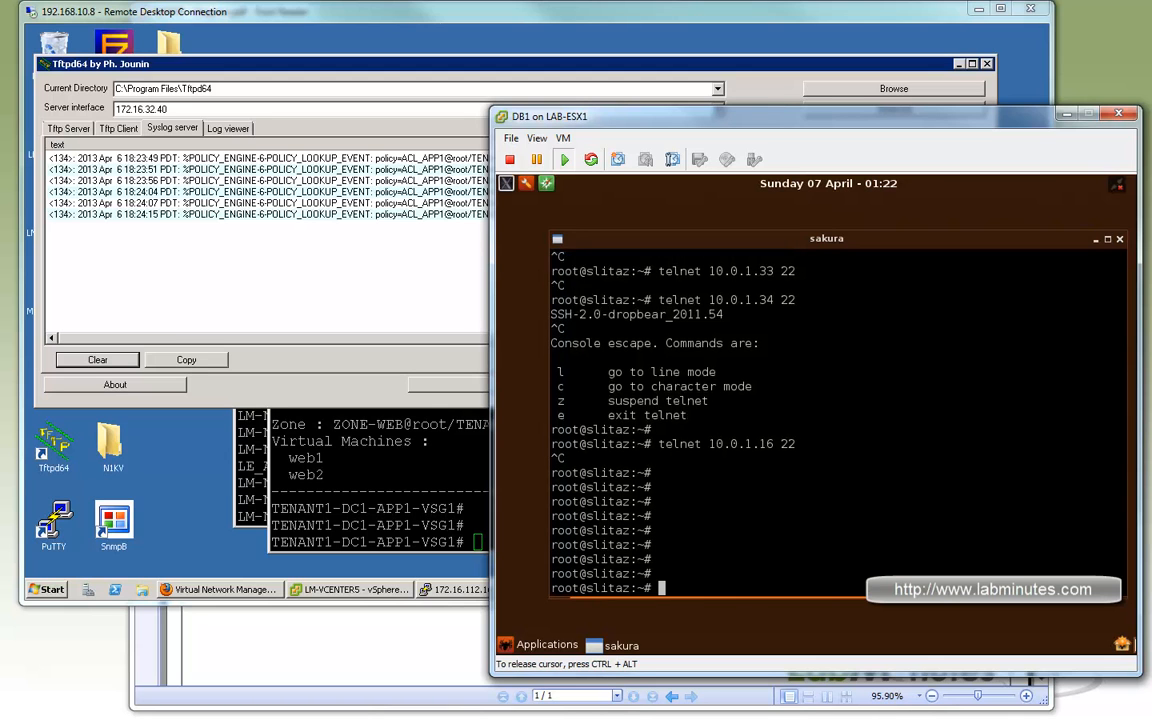
Switch from the DB1 console to the NMS console and bring its sakura terminal to a fresh prompt.
{"action": "left_click", "coordinate": [1066, 115]}
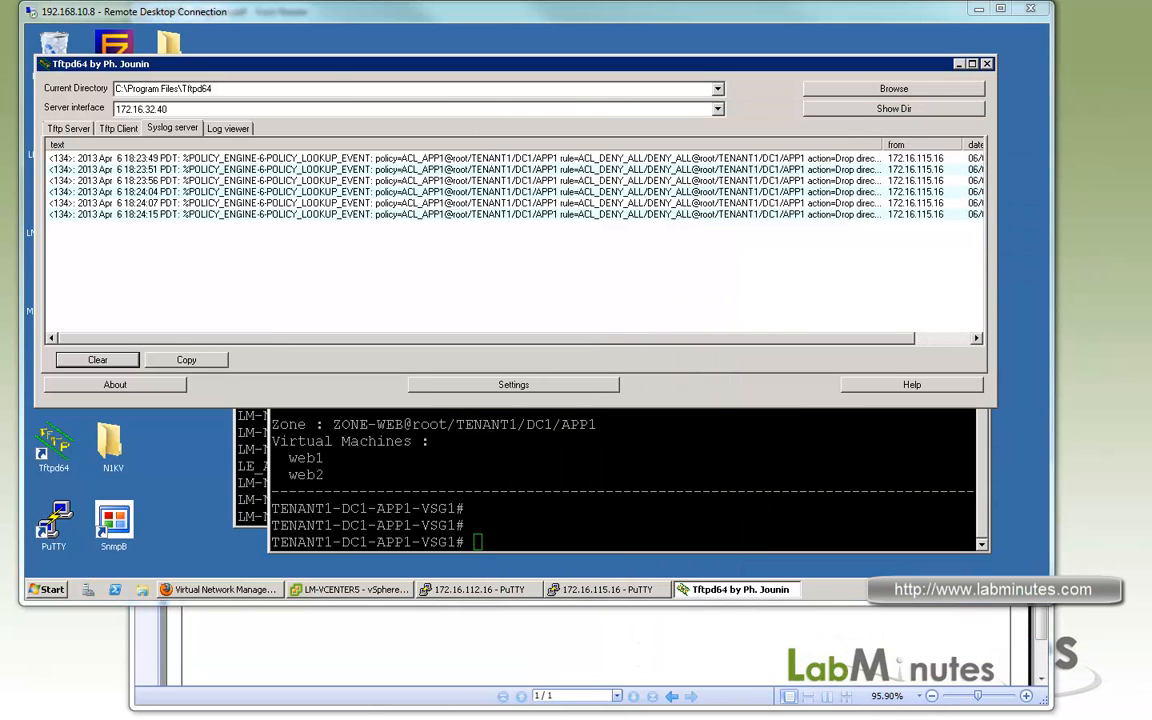
{"action": "key", "text": "alt+Tab"}
{"action": "double_click", "coordinate": [784, 338]}
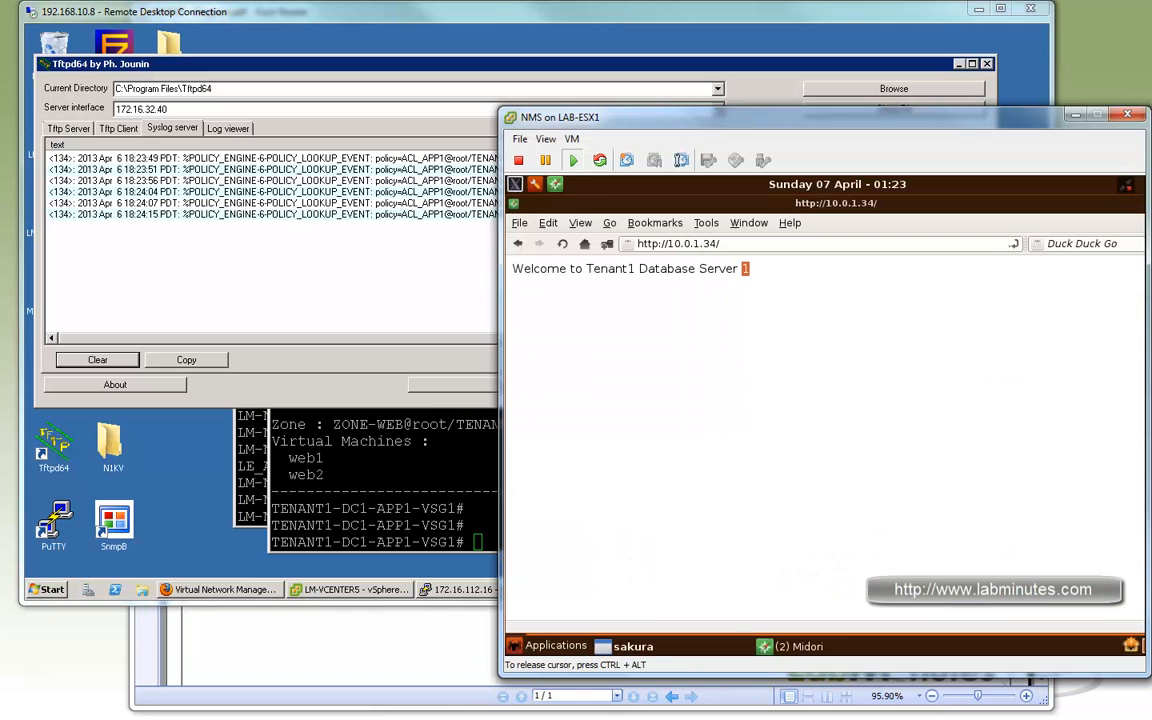
{"action": "left_click", "coordinate": [795, 646]}
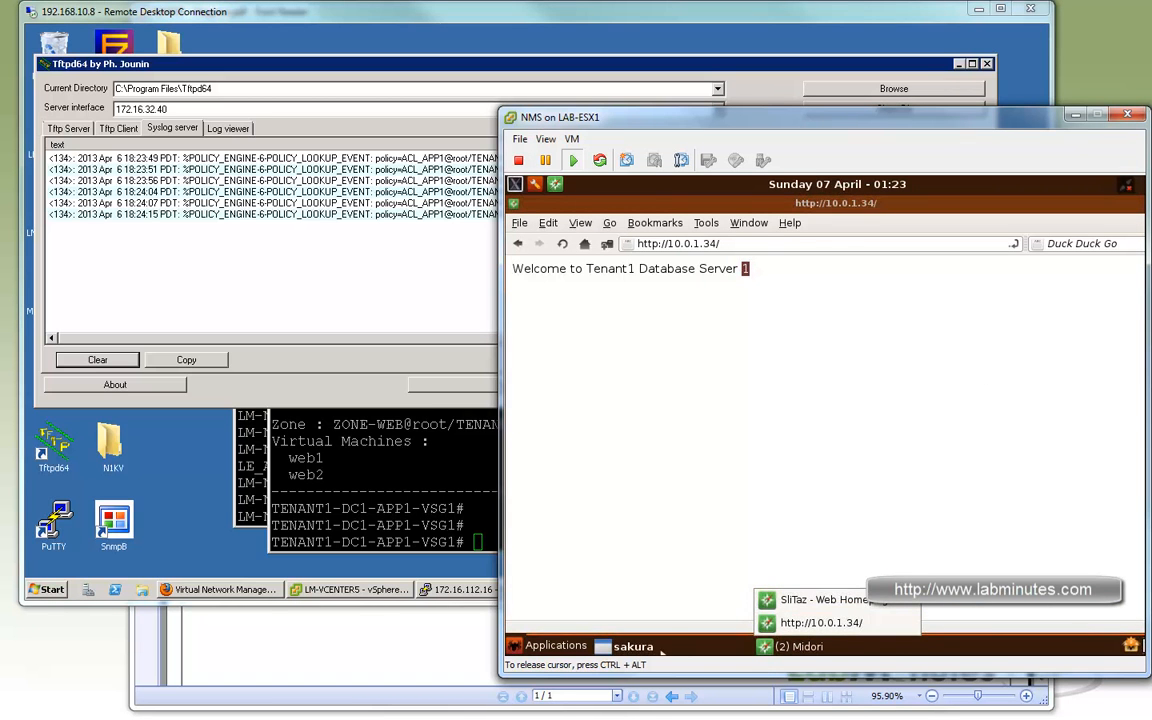
{"action": "left_click", "coordinate": [630, 646]}
{"action": "key", "text": "Return"}
{"action": "key", "text": "Return"}
{"action": "key", "text": "Return"}
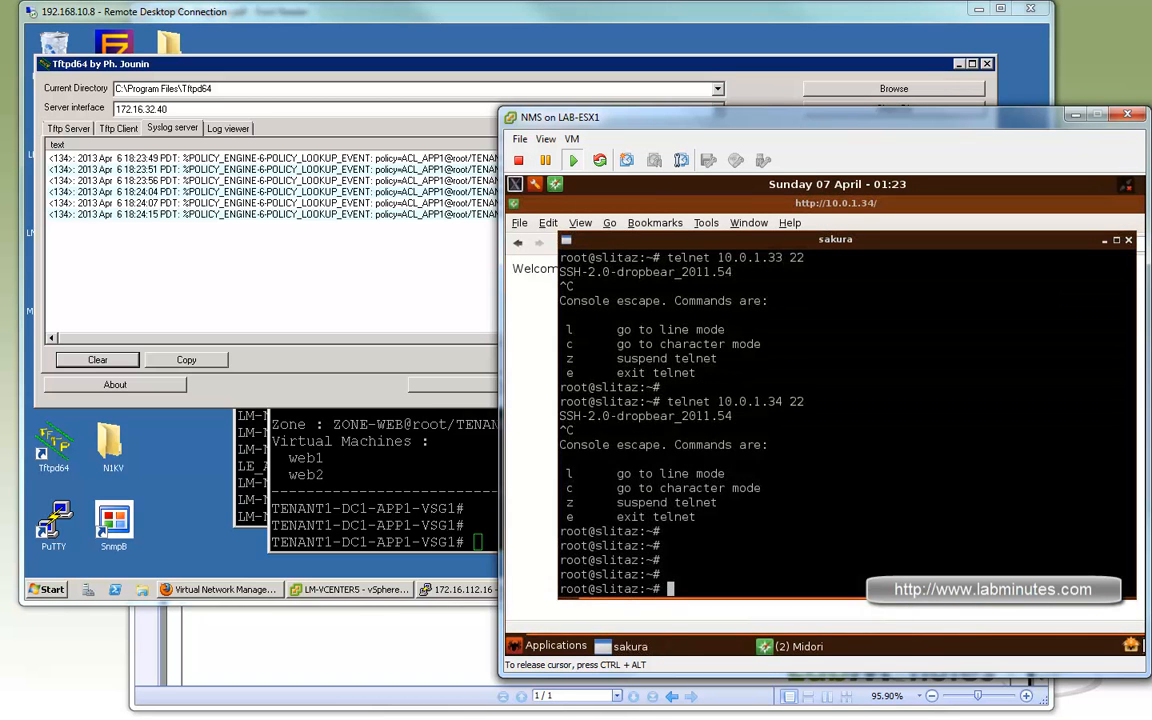
Telnet from NMS to 10.0.1.34 on port 22 and leave the session open.
{"action": "type", "text": "cing"}
{"action": "key", "text": "BackSpace"}
{"action": "key", "text": "BackSpace"}
{"action": "key", "text": "BackSpace"}
{"action": "key", "text": "BackSpace"}
{"action": "key", "text": "BackSpace"}
{"action": "type", "text": "telnet 10.0.1.34 22"}
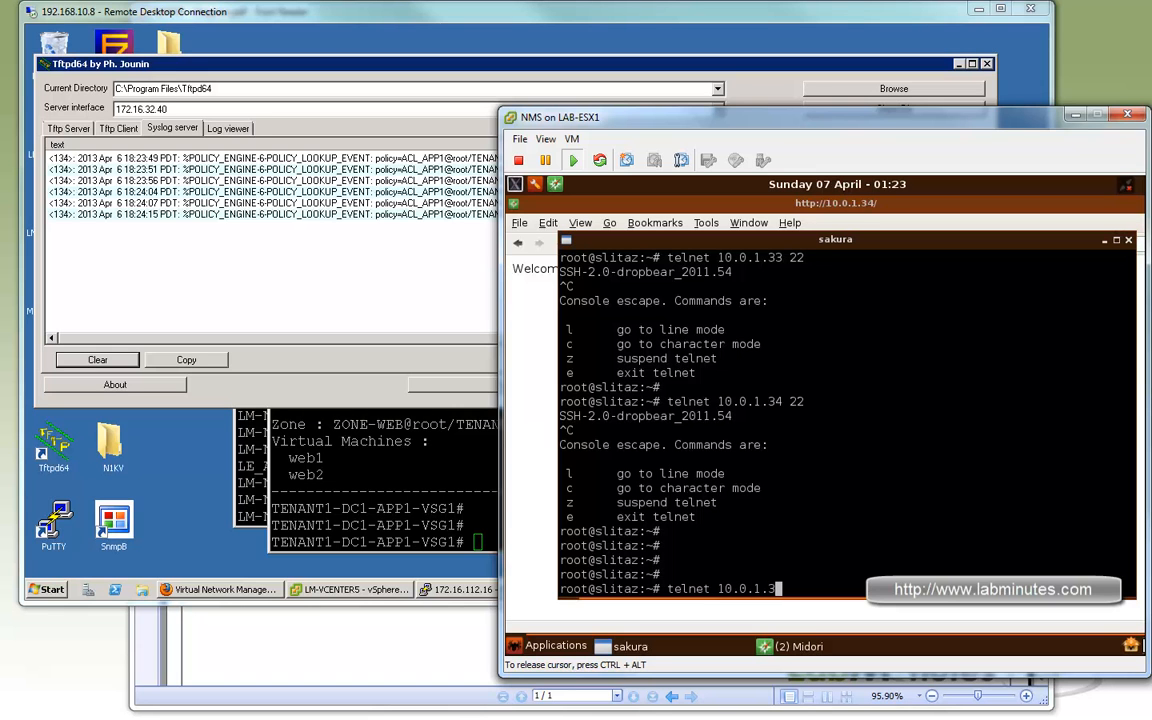
{"action": "key", "text": "Return"}
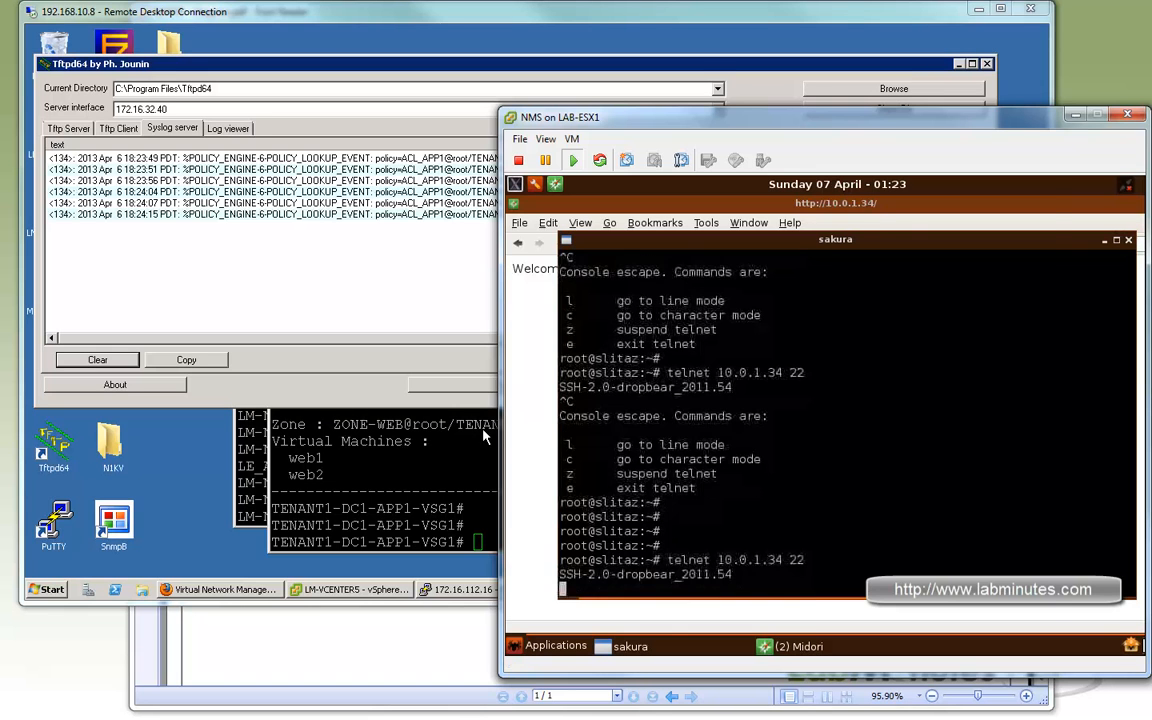
Switch to the LM-N1KV PuTTY session at 172.16.112.16 and exit port-profile configuration mode.
{"action": "double_click", "coordinate": [421, 458]}
{"action": "left_click", "coordinate": [450, 460]}
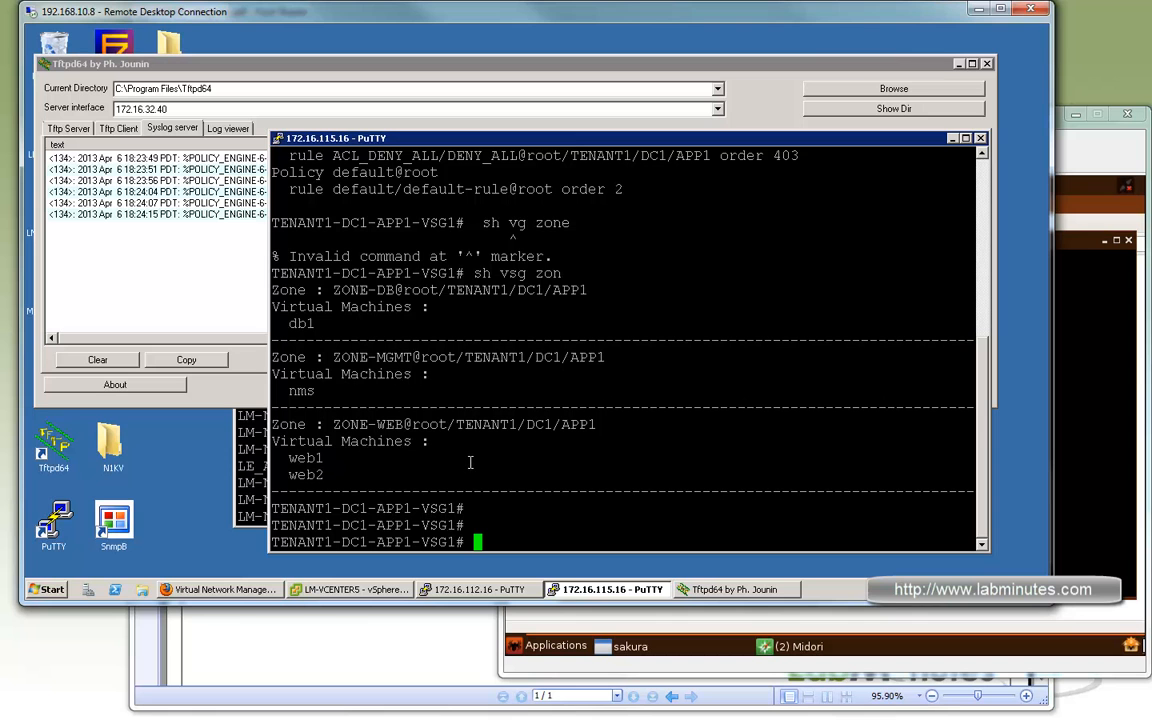
{"action": "left_click", "coordinate": [255, 487]}
{"action": "double_click", "coordinate": [440, 482]}
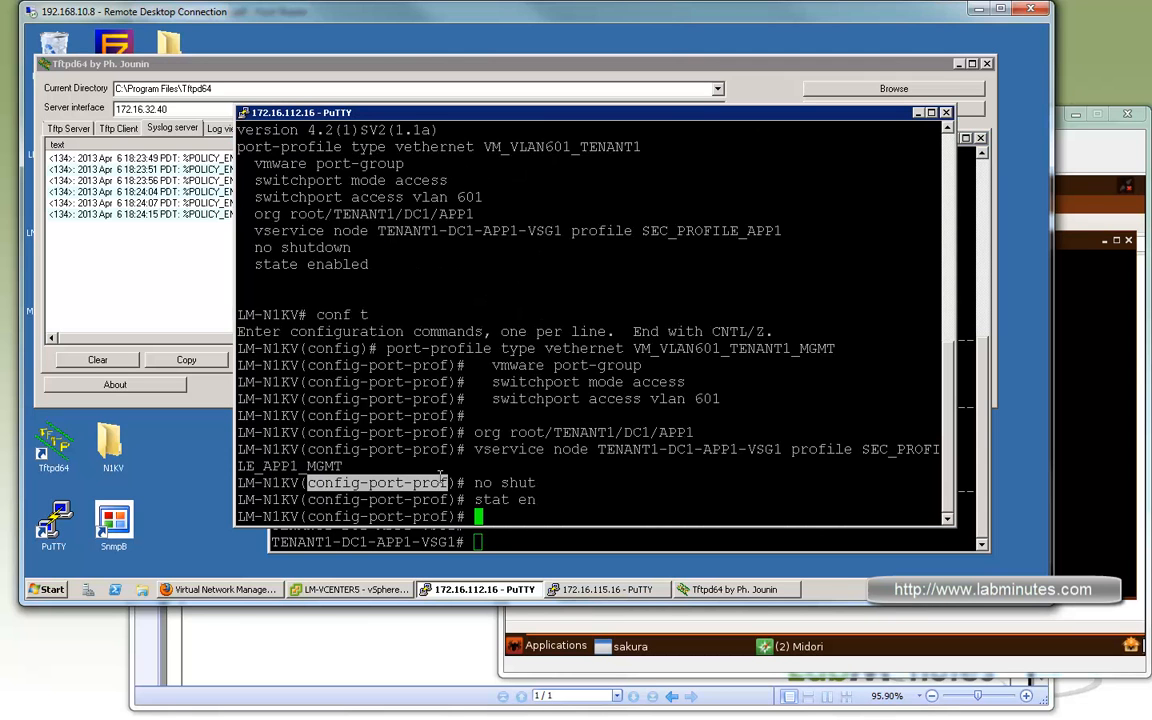
{"action": "type", "text": "exi"}
{"action": "key", "text": "Return"}
Show the vservice connections on LM-N1KV and check the source and destination addresses under port profile VM_VLAN601_TENANT1.
{"action": "type", "text": "sh "}
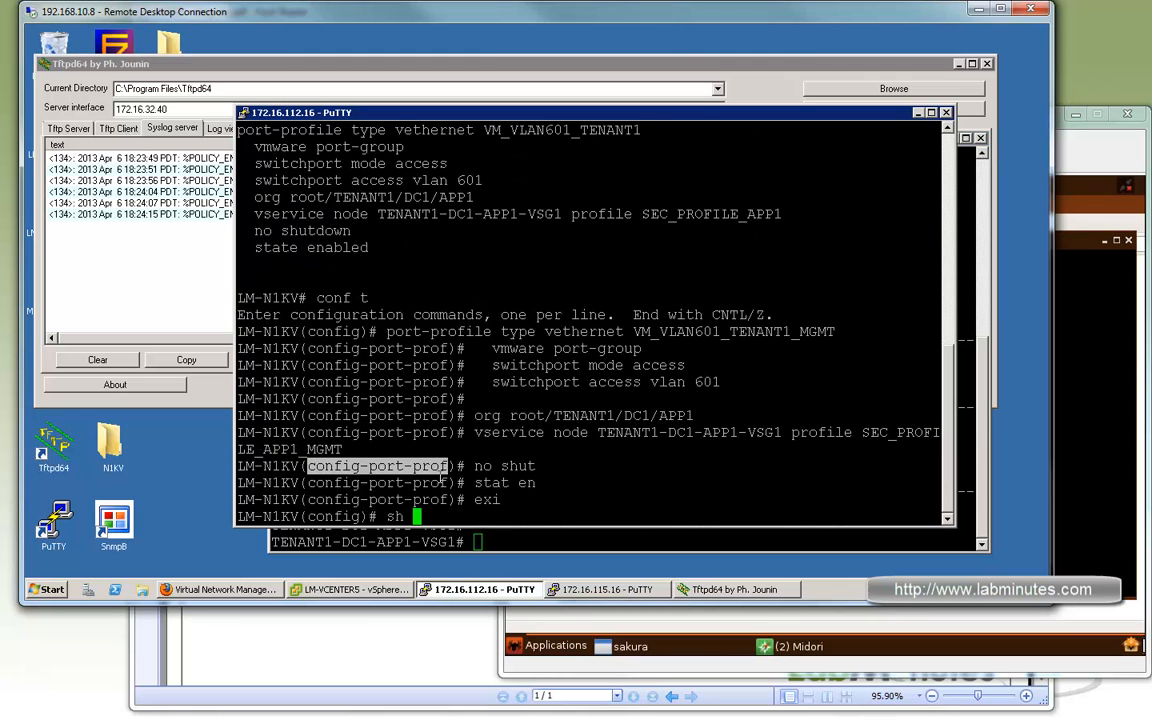
{"action": "type", "text": "vservi conn"}
{"action": "key", "text": "Return"}
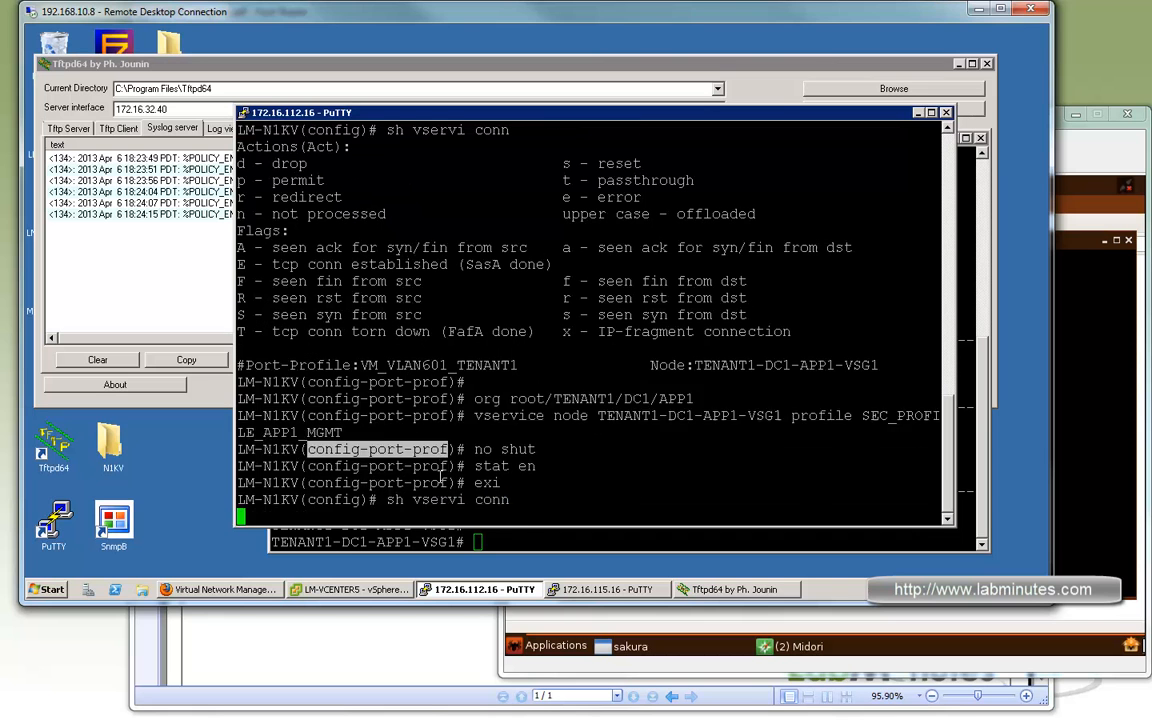
{"action": "key", "text": "space"}
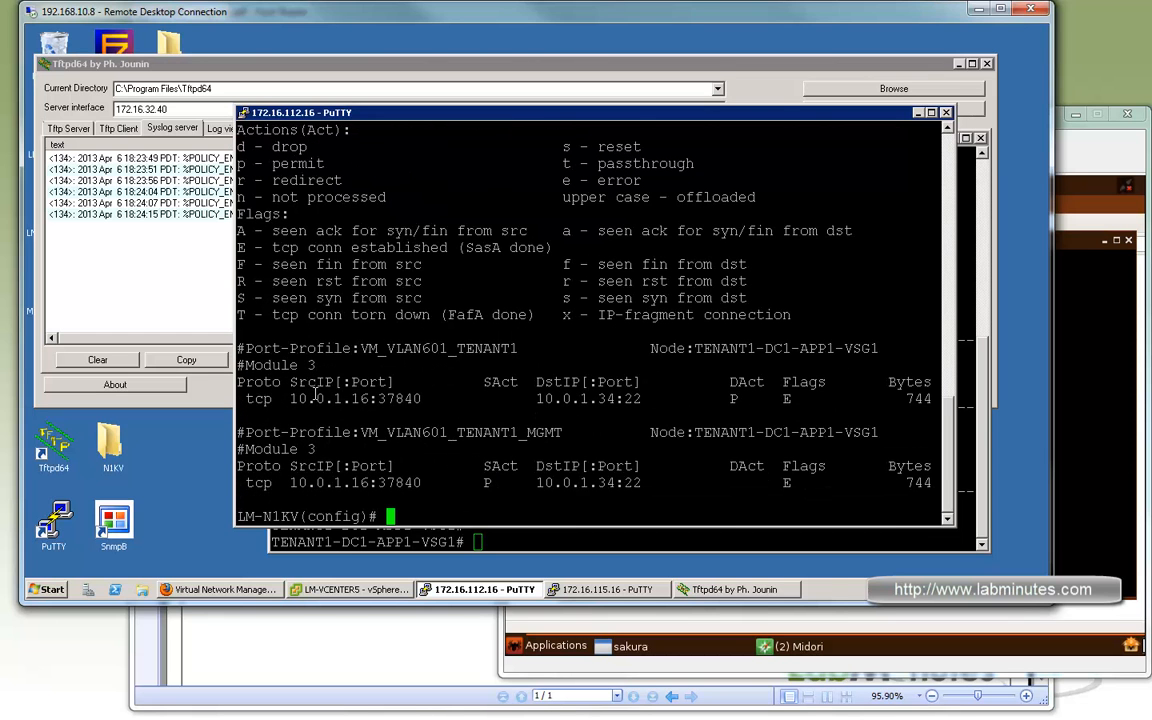
{"action": "left_click_drag", "start_coordinate": [308, 398], "coordinate": [428, 398]}
{"action": "mouse_move", "coordinate": [632, 398]}
{"action": "left_mouse_down"}
{"action": "mouse_move", "coordinate": [545, 400]}
{"action": "mouse_move", "coordinate": [638, 400]}
{"action": "mouse_move", "coordinate": [623, 400]}
{"action": "left_mouse_up"}
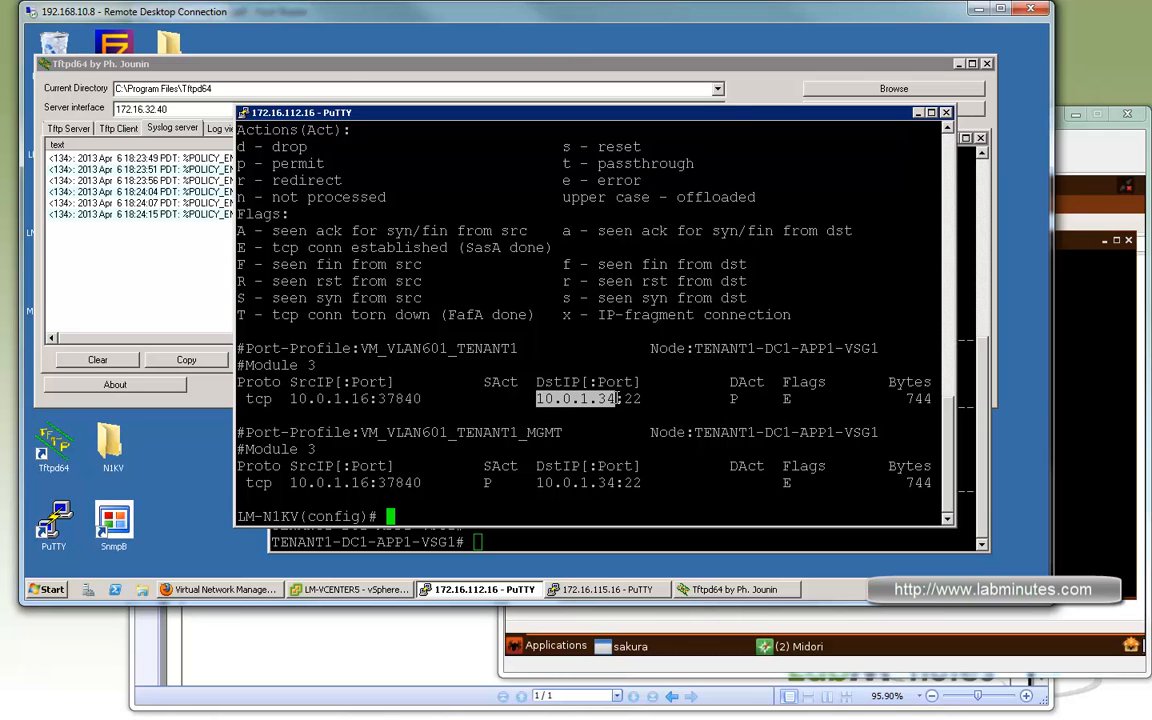
In the TENANT1-DC1-APP1-VSG1 session, run sh service-path connection and examine the module 3 connections to 10.0.1.34:22.
{"action": "left_click", "coordinate": [523, 534]}
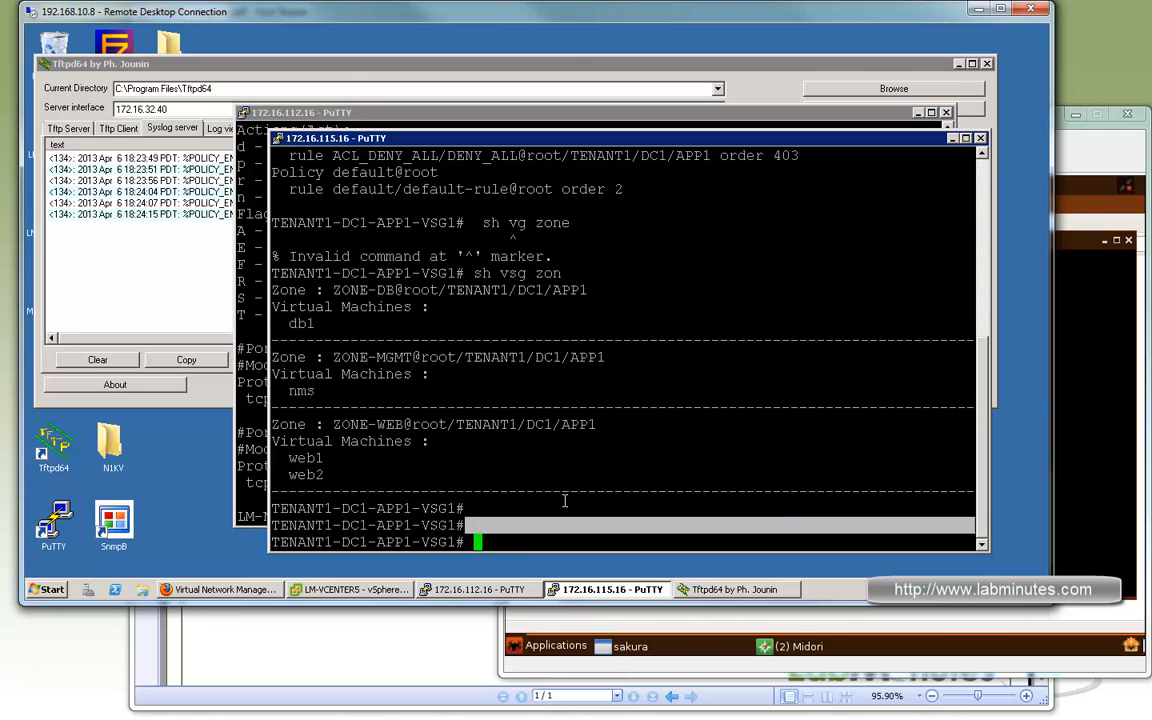
{"action": "triple_click", "coordinate": [565, 502]}
{"action": "type", "text": "sh v"}
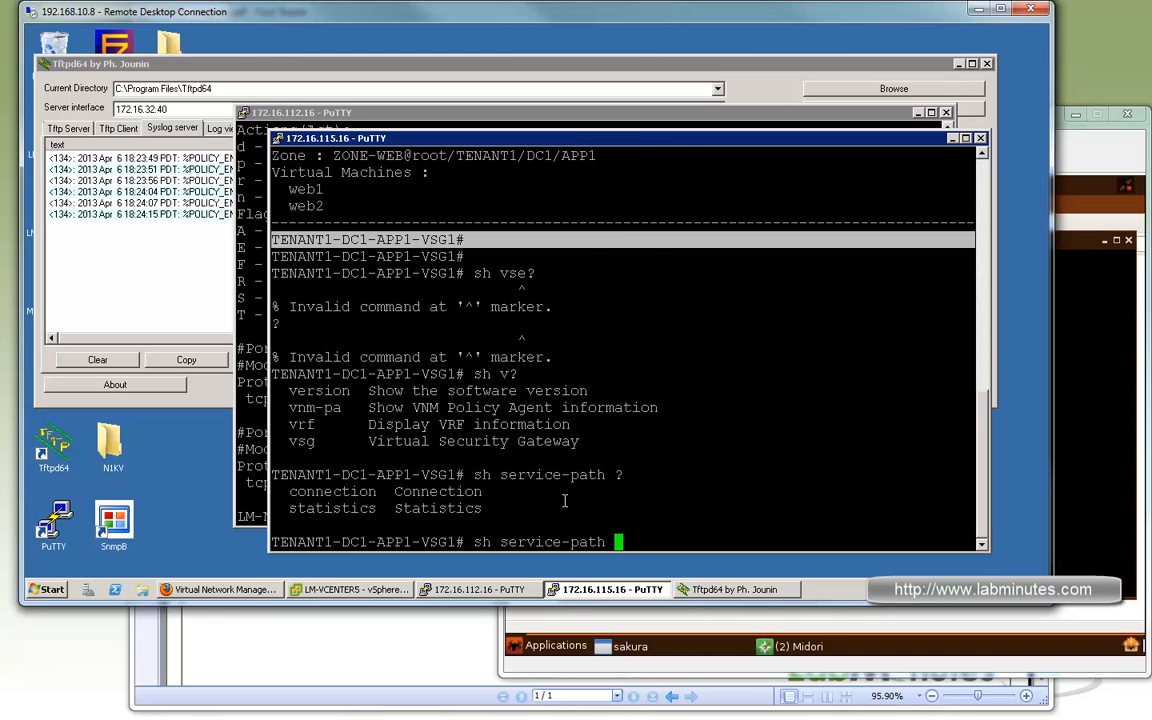
{"action": "type", "text": "connection"}
{"action": "key", "text": "Return"}
{"action": "key", "text": "Return"}
{"action": "key", "text": "Return"}
{"action": "key", "text": "Return"}
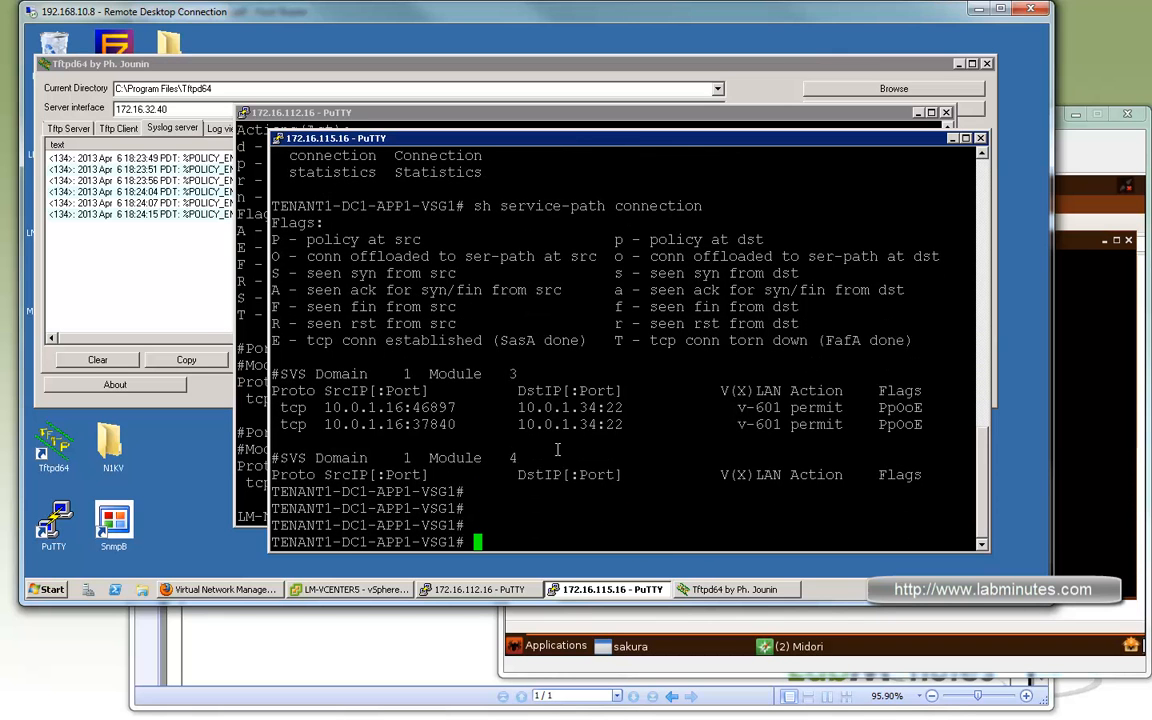
{"action": "left_click_drag", "start_coordinate": [790, 424], "coordinate": [408, 408]}
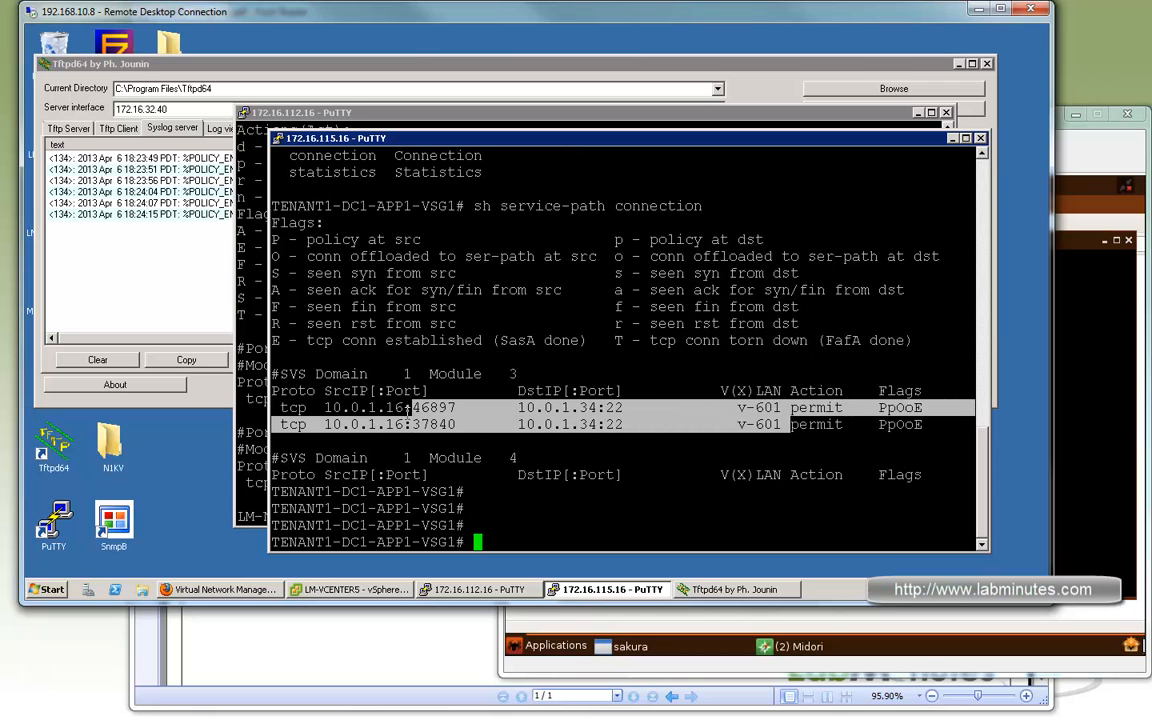
{"action": "left_click_drag", "start_coordinate": [326, 408], "coordinate": [588, 423]}
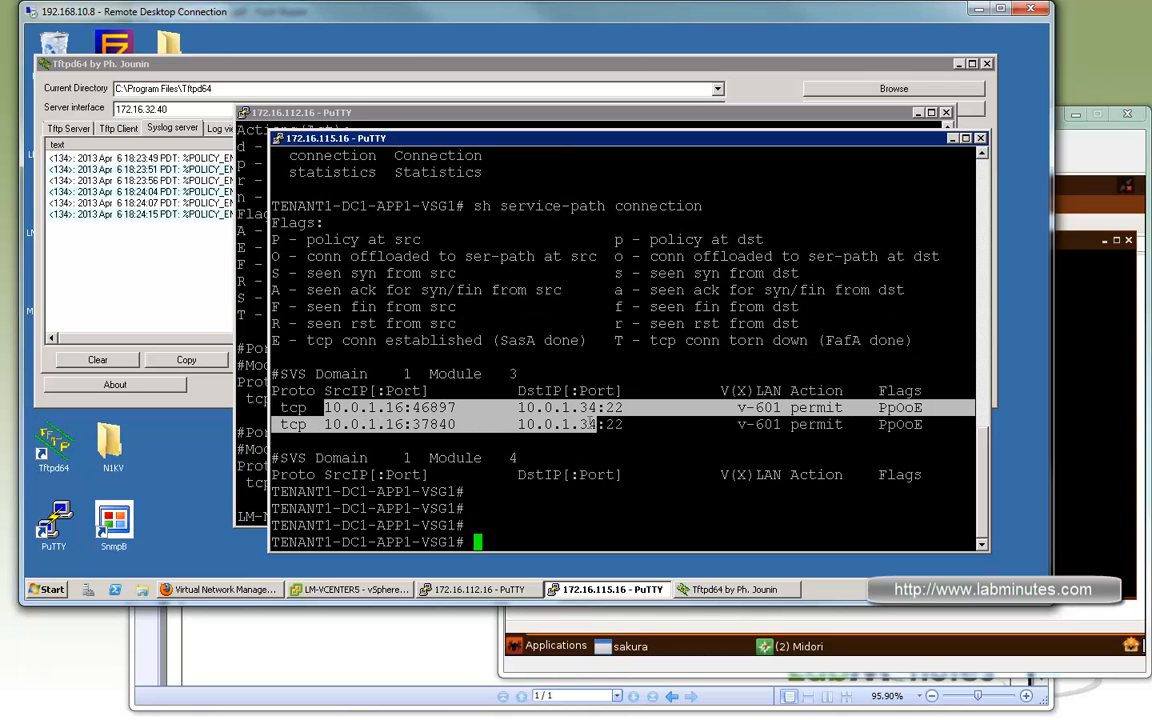
{"action": "left_click", "coordinate": [595, 424]}
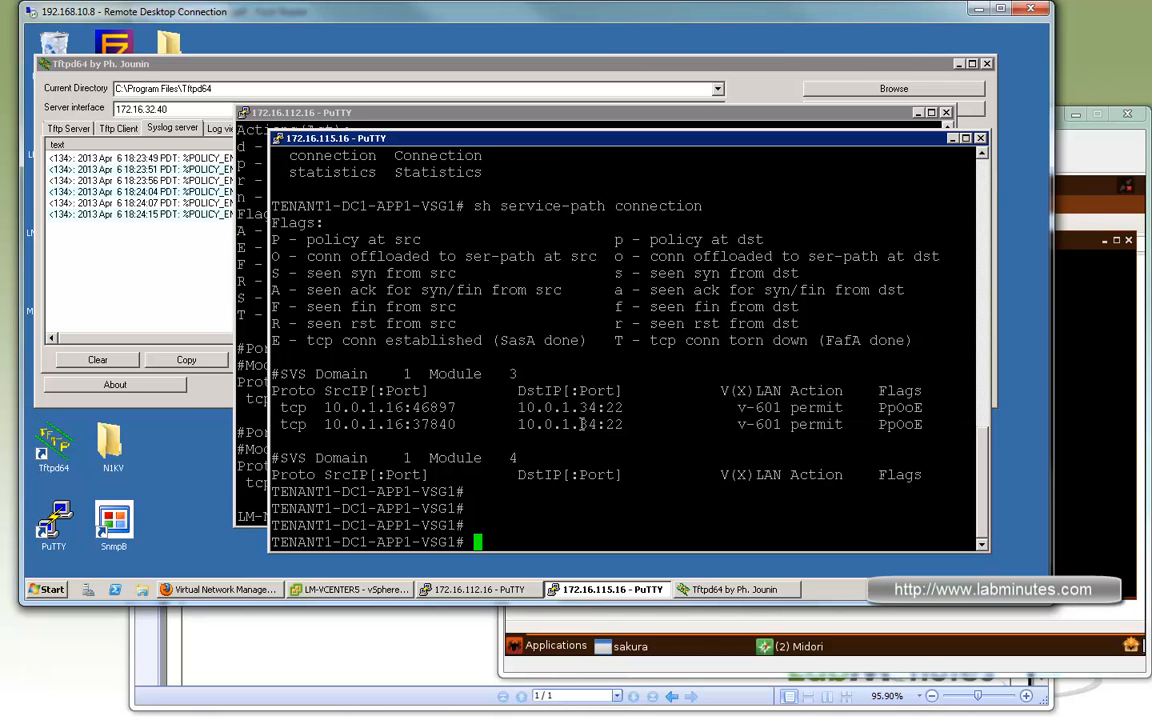
{"action": "left_click_drag", "start_coordinate": [595, 424], "coordinate": [398, 408]}
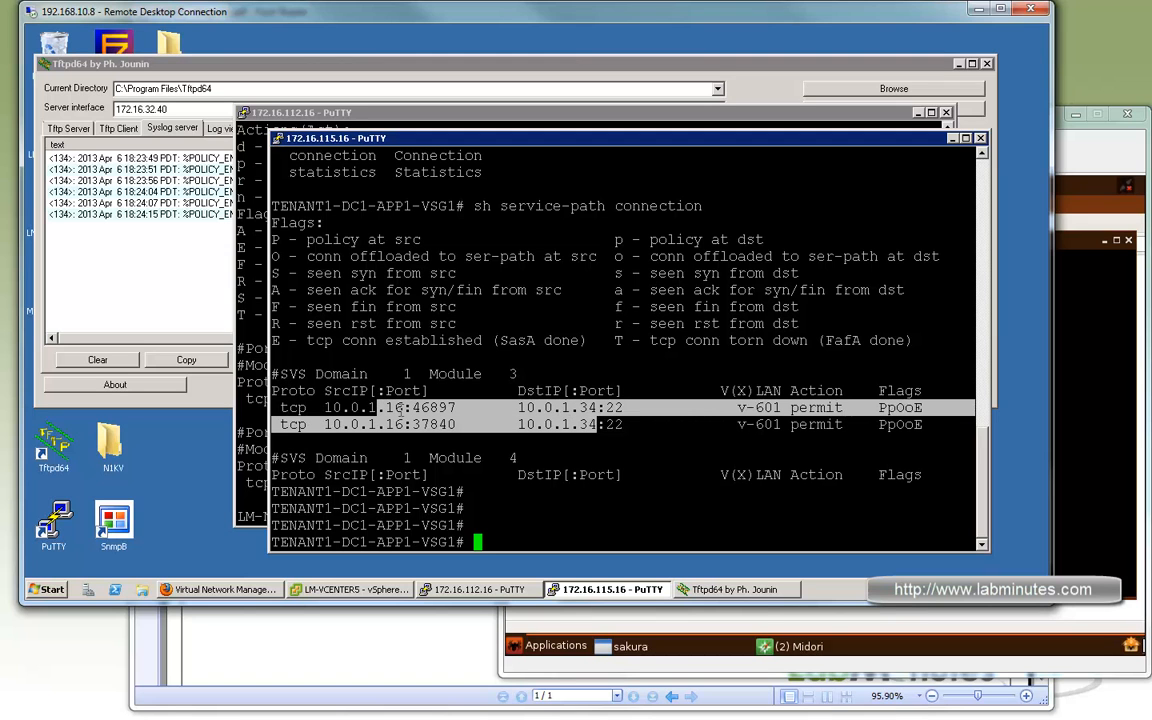
{"action": "left_click", "coordinate": [553, 424]}
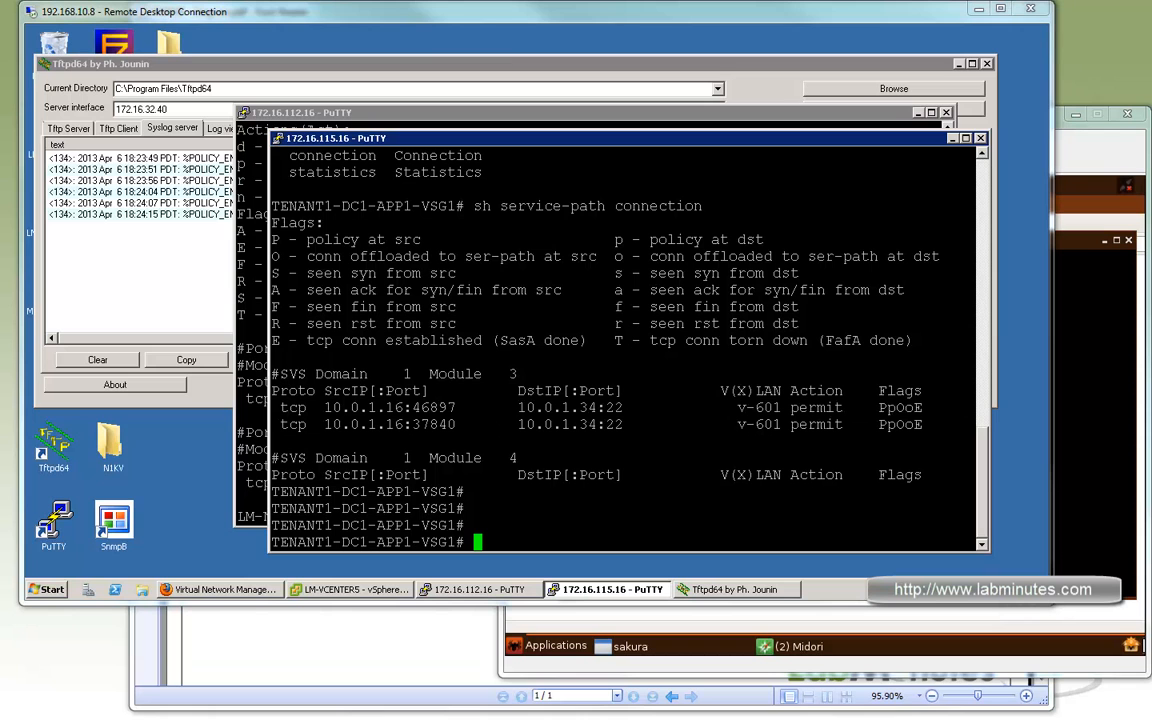